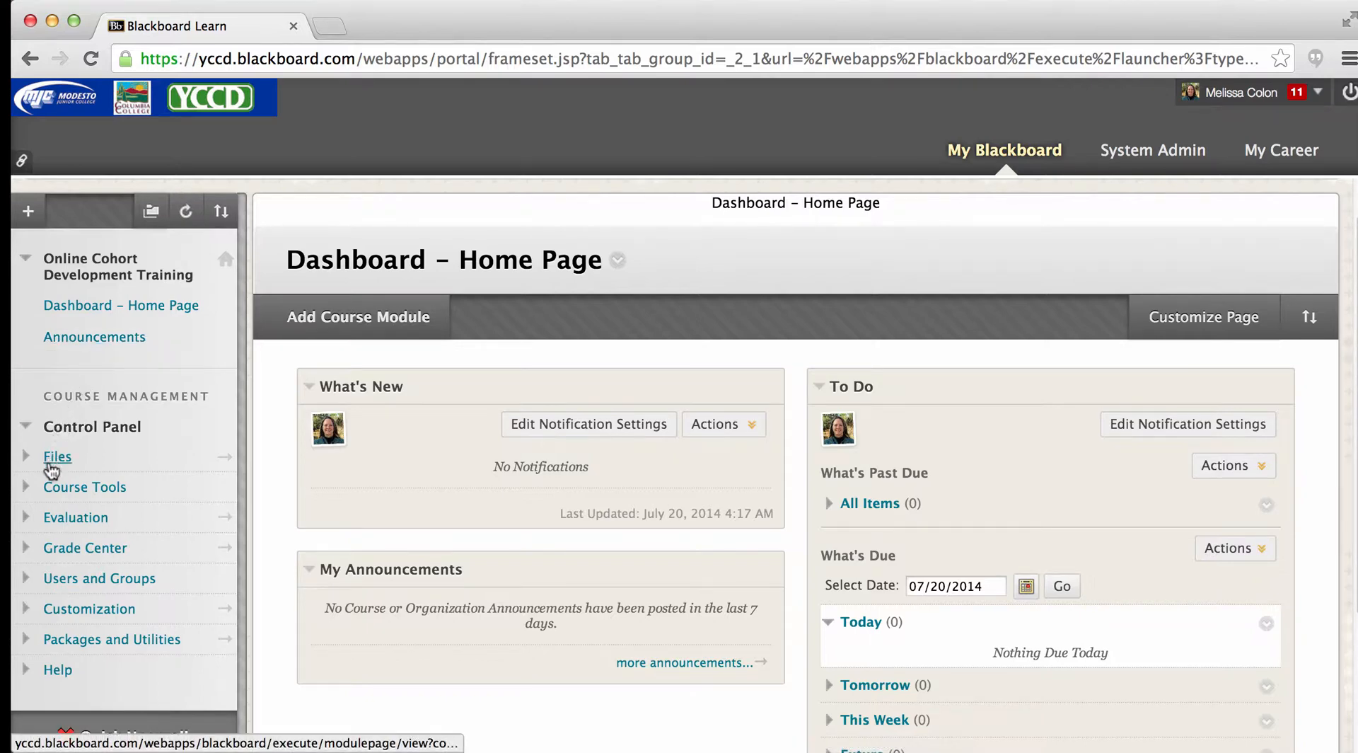
- Collapse and re-expand the Control Panel and the course menu
click(27, 428)
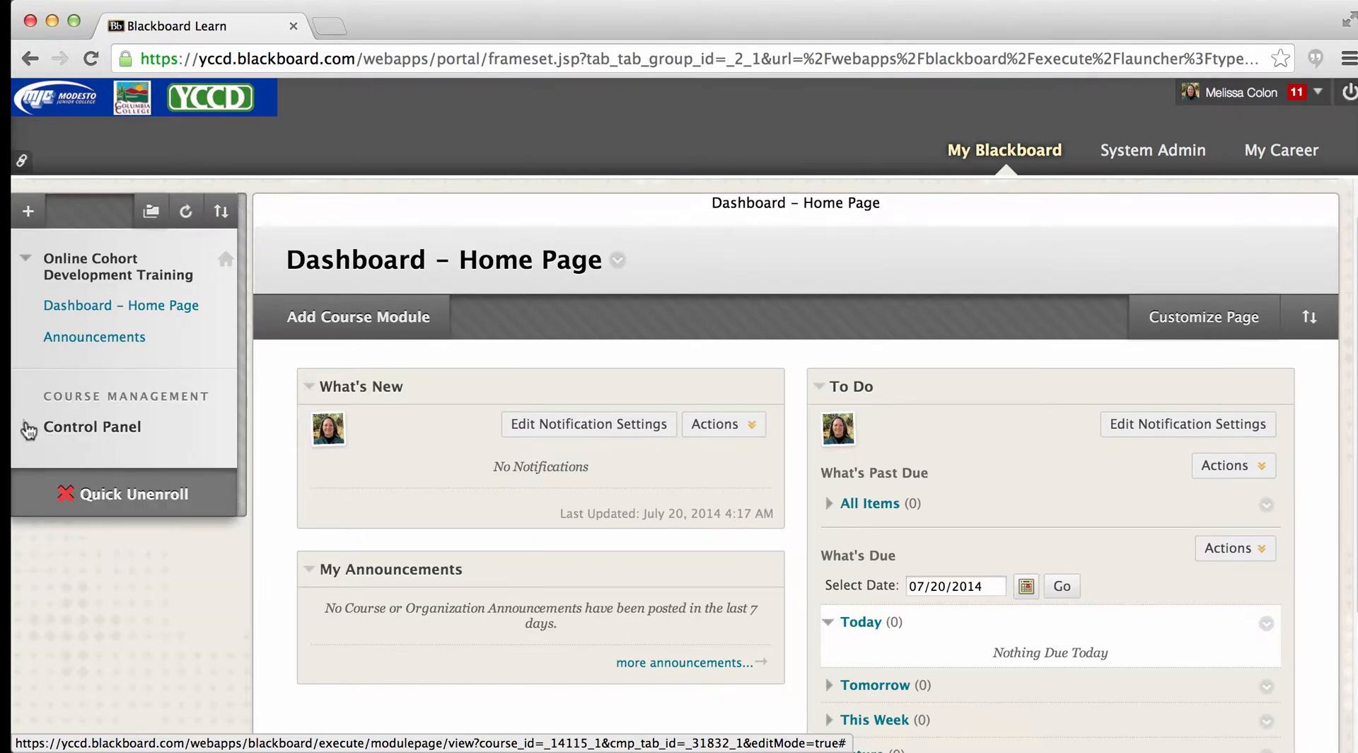
click(27, 428)
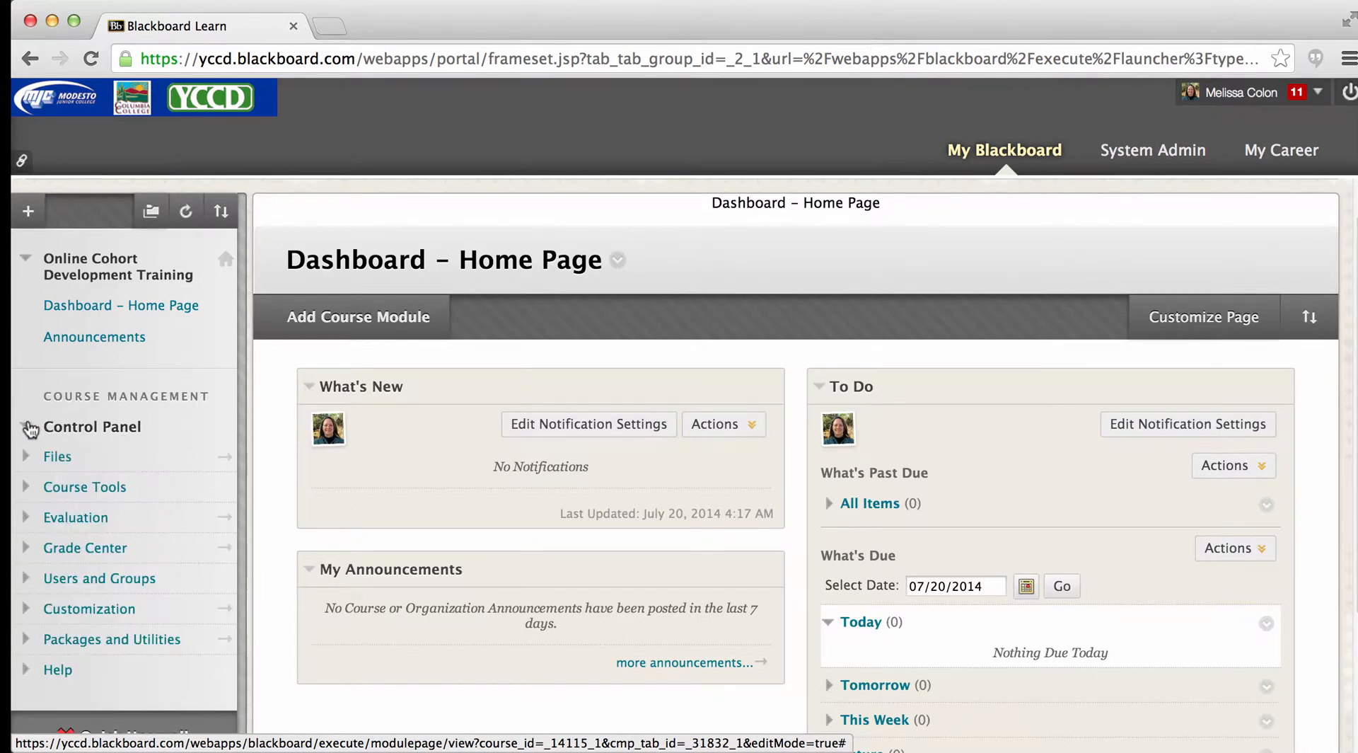
click(26, 259)
click(27, 227)
click(26, 225)
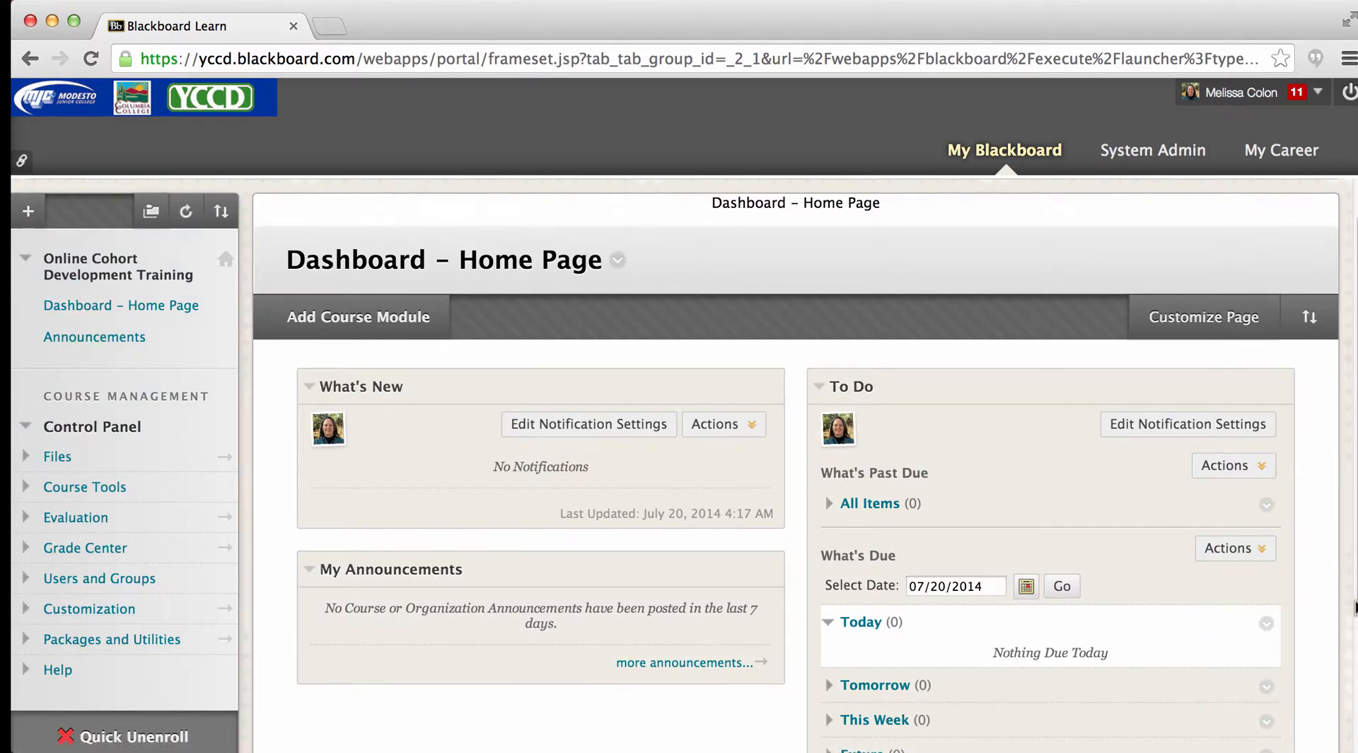
- Expand the Customization options in the Control Panel and open the Teaching Style page
scroll(676, 465, down, 4)
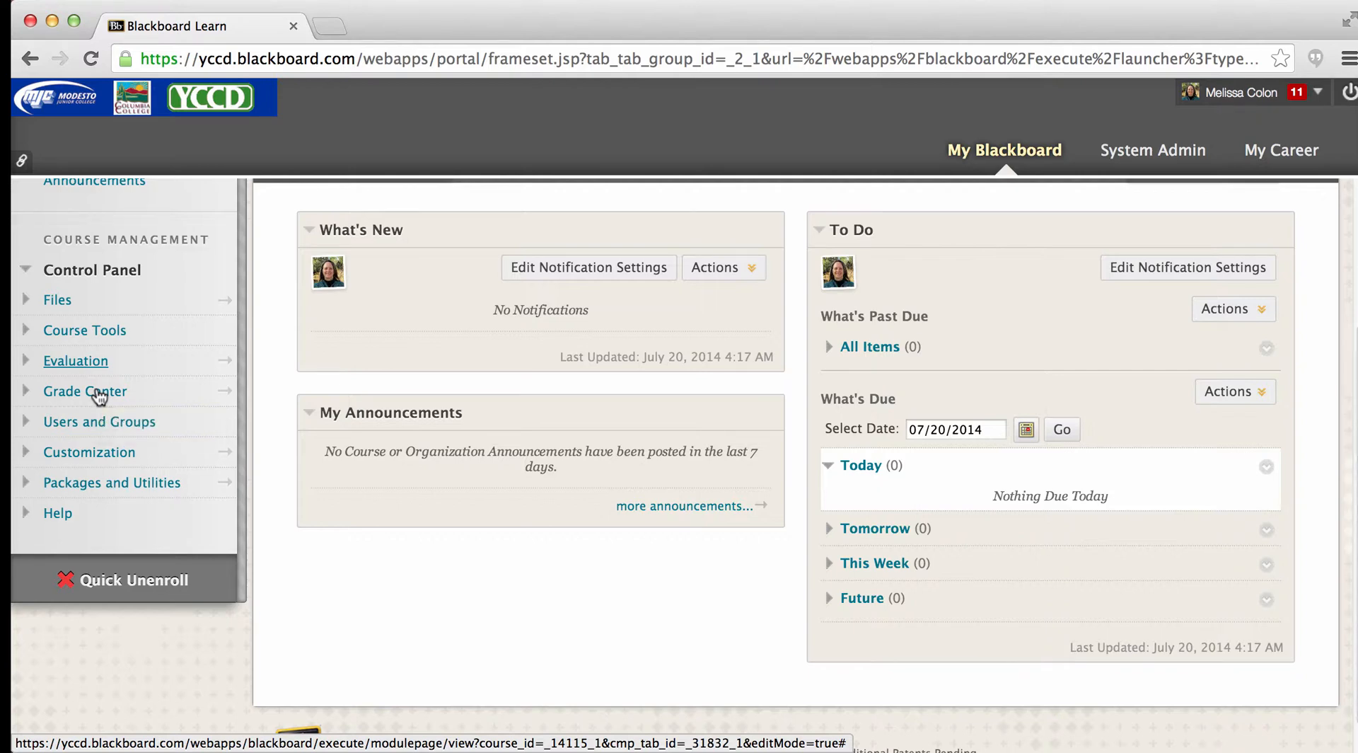
click(27, 457)
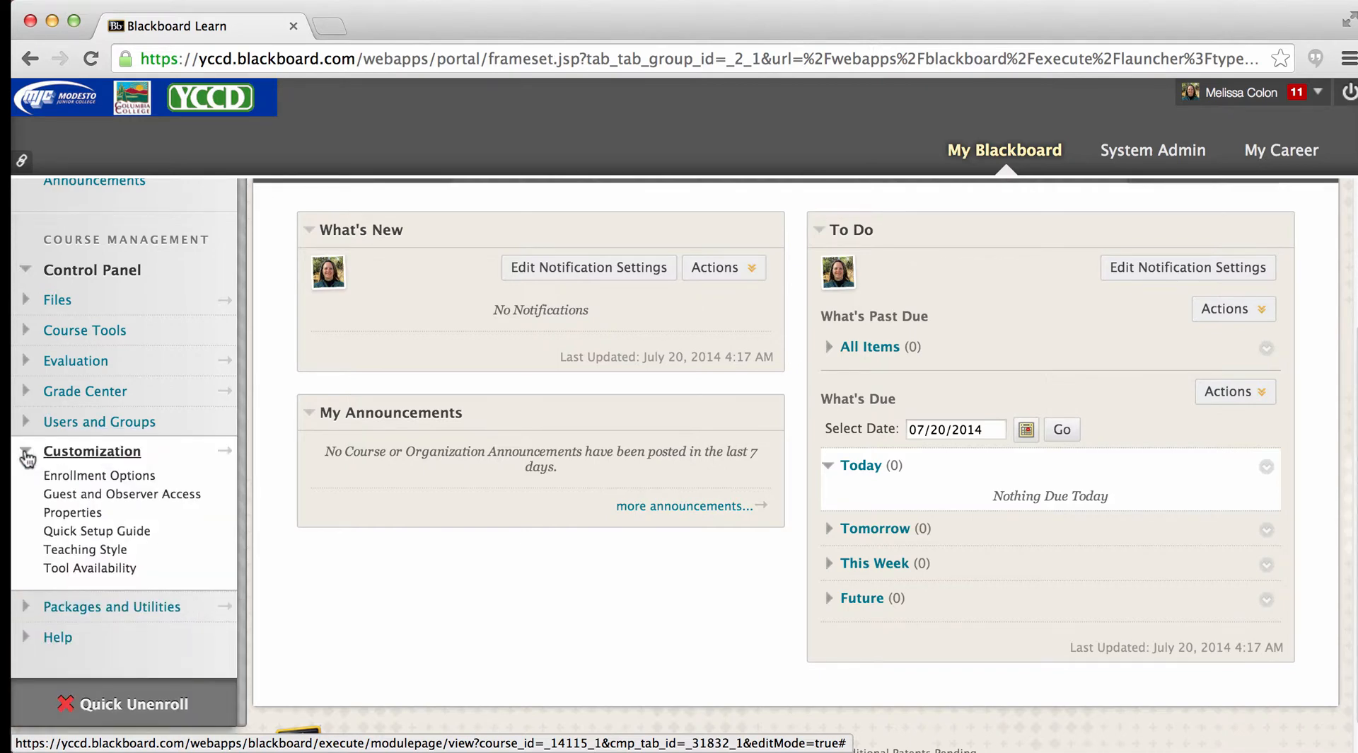
click(49, 552)
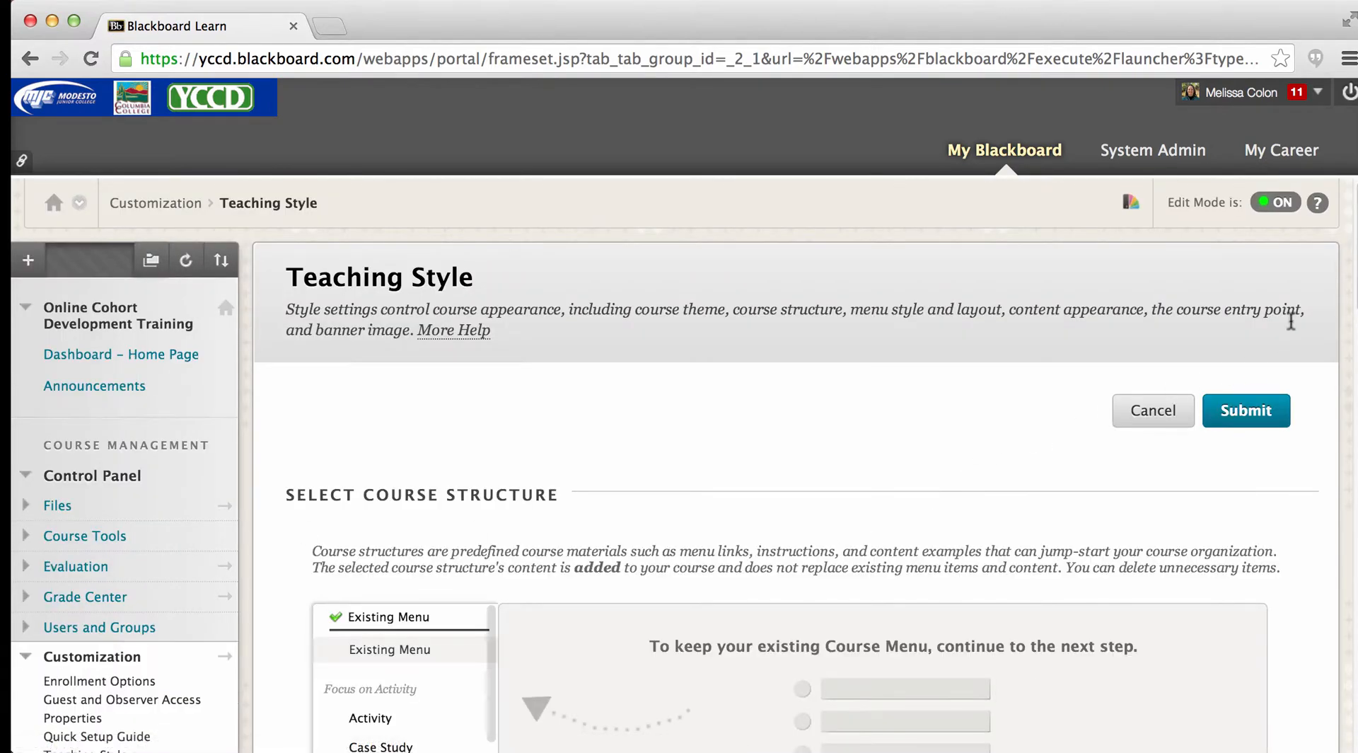
- Examine the course structure options on the Teaching Style page
scroll(1351, 301, down, 3)
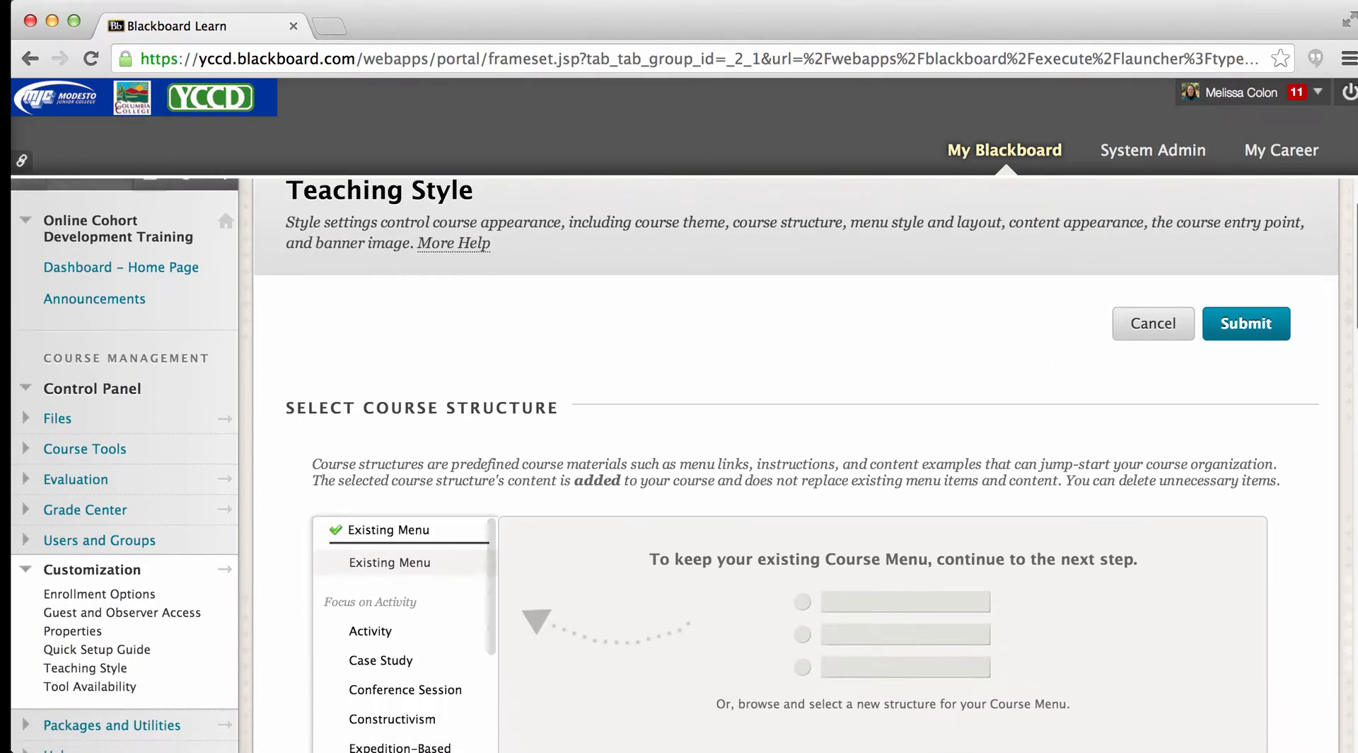
scroll(1354, 392, down, 5)
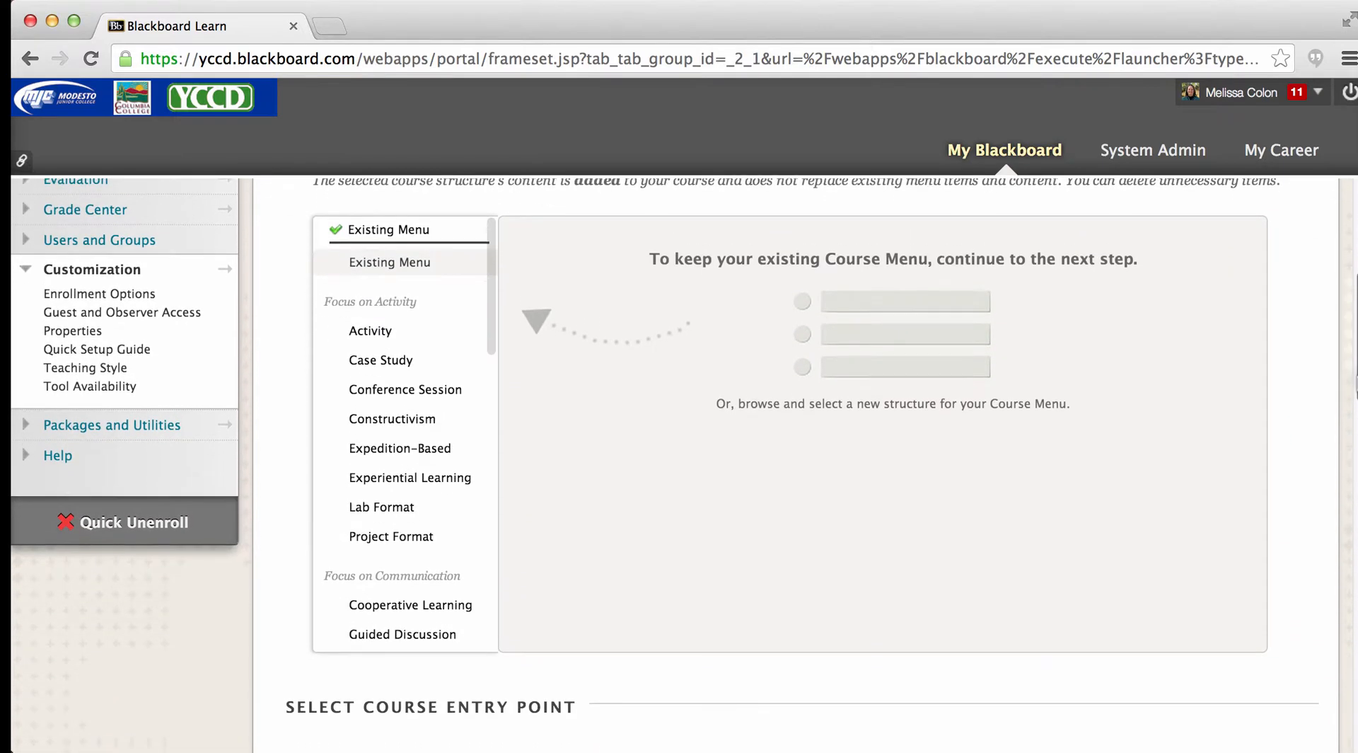
scroll(1354, 392, up, 1)
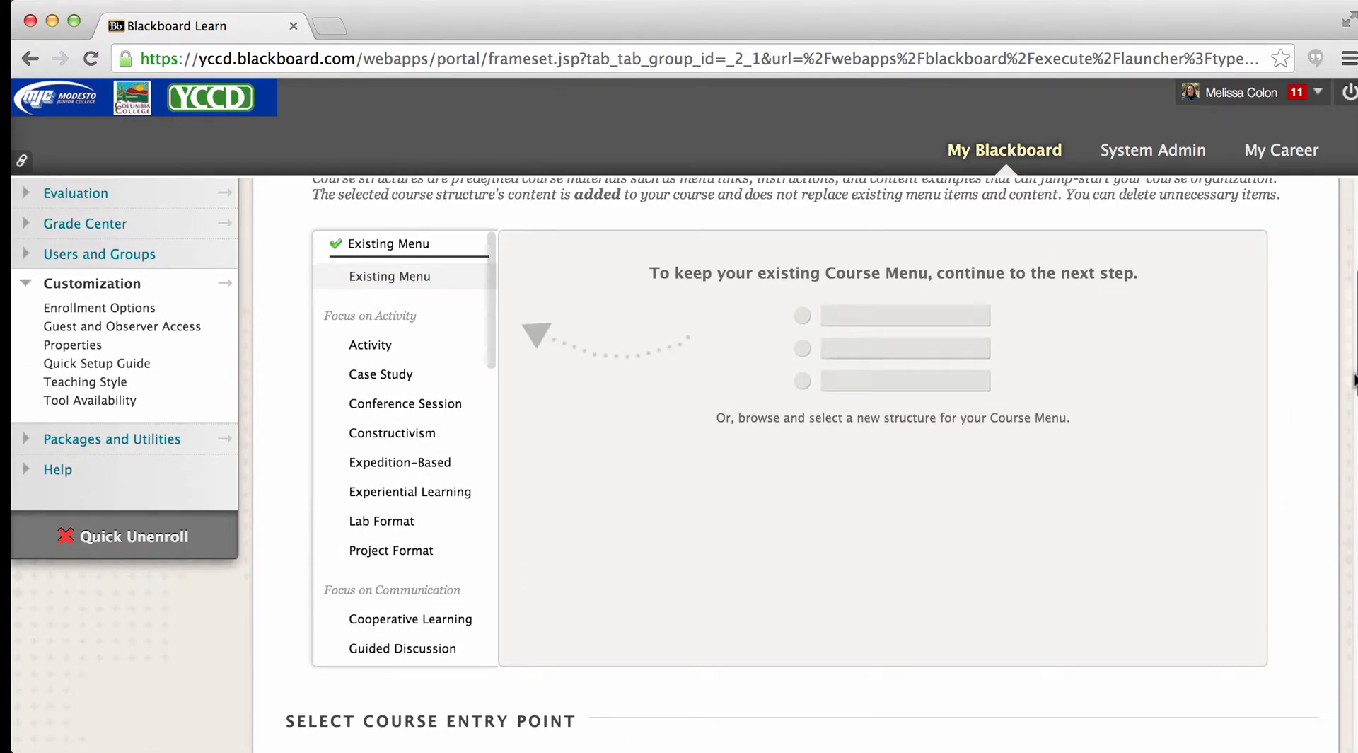
scroll(1354, 380, up, 2)
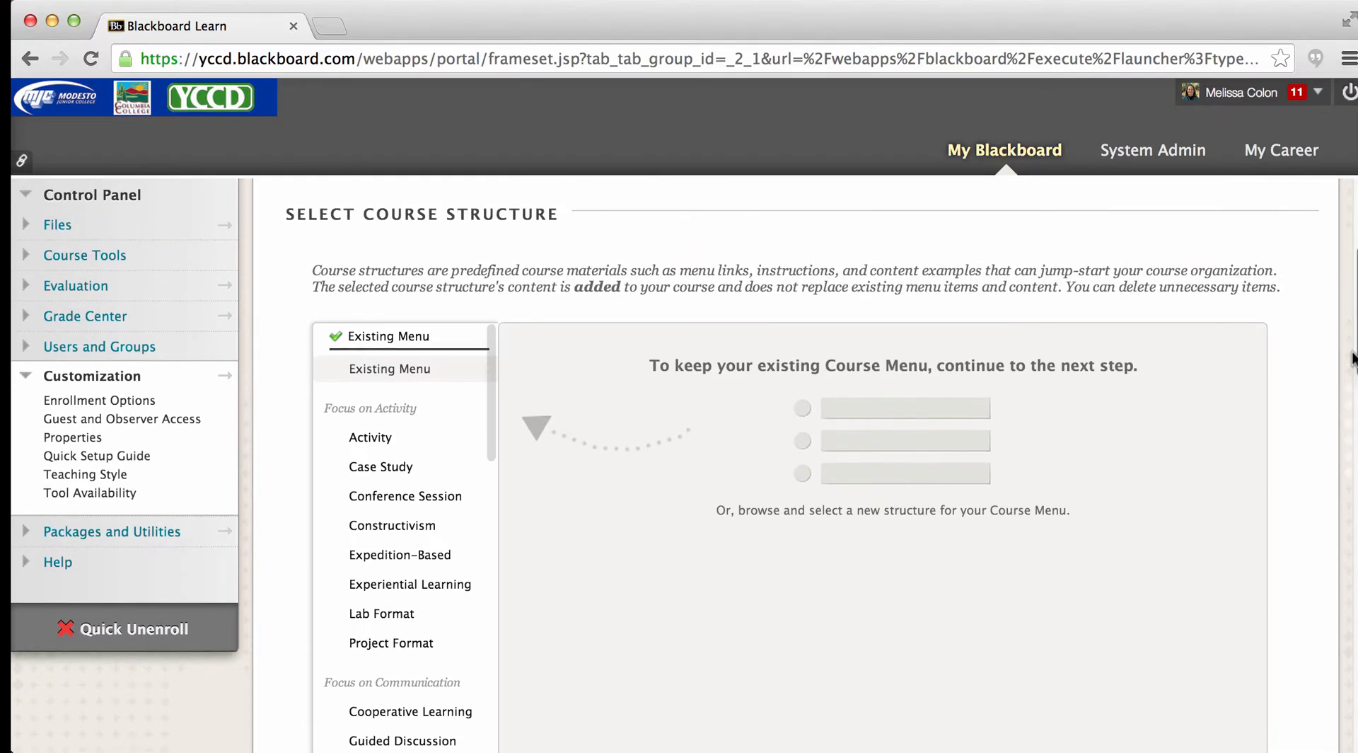
scroll(1352, 357, down, 2)
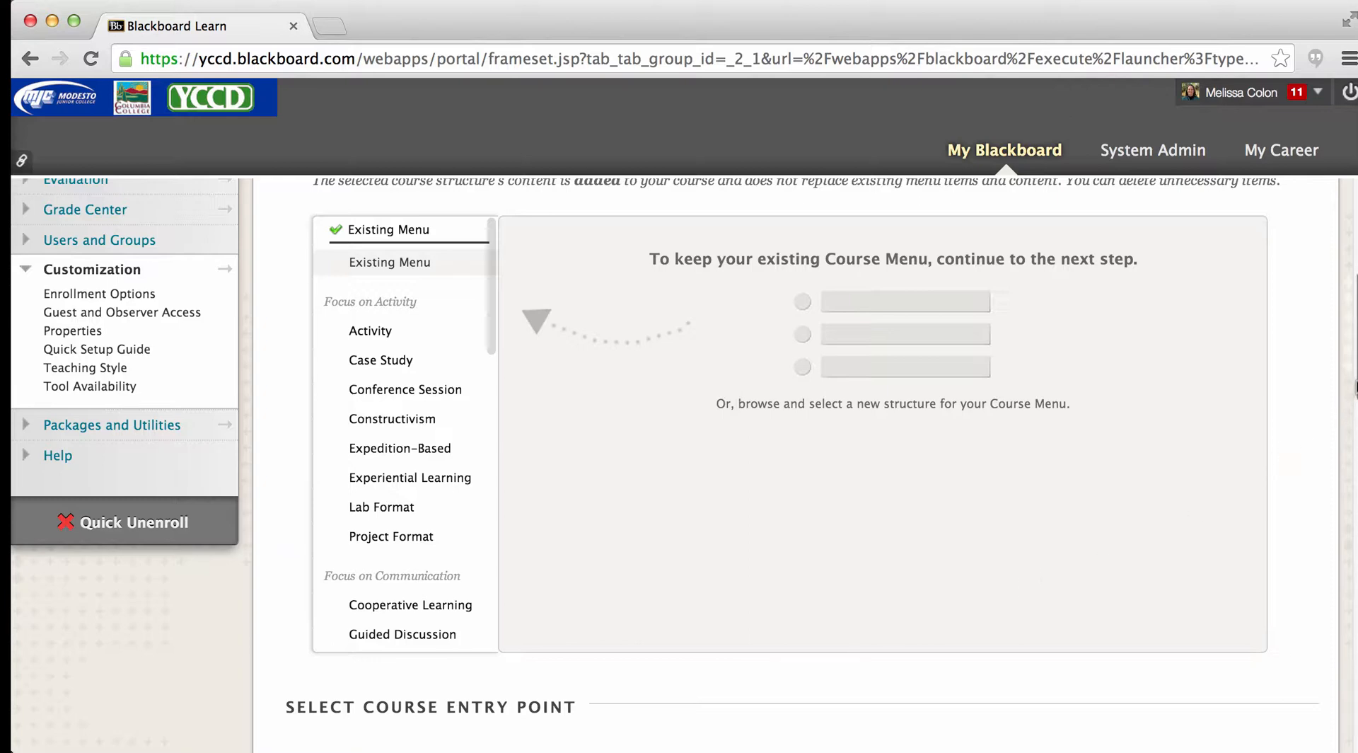
scroll(1354, 387, down, 2)
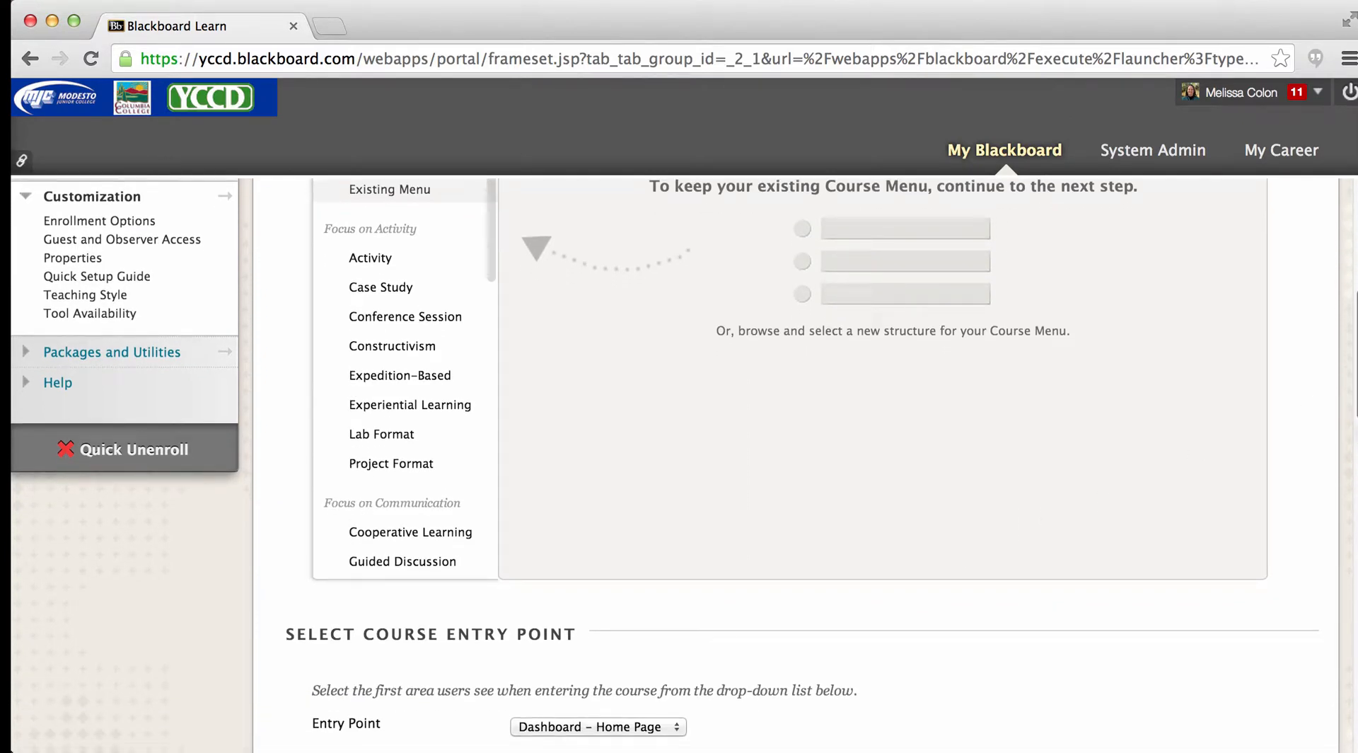
- Set the course entry point to Announcements and reopen the entry point choices
scroll(665, 459, down, 1)
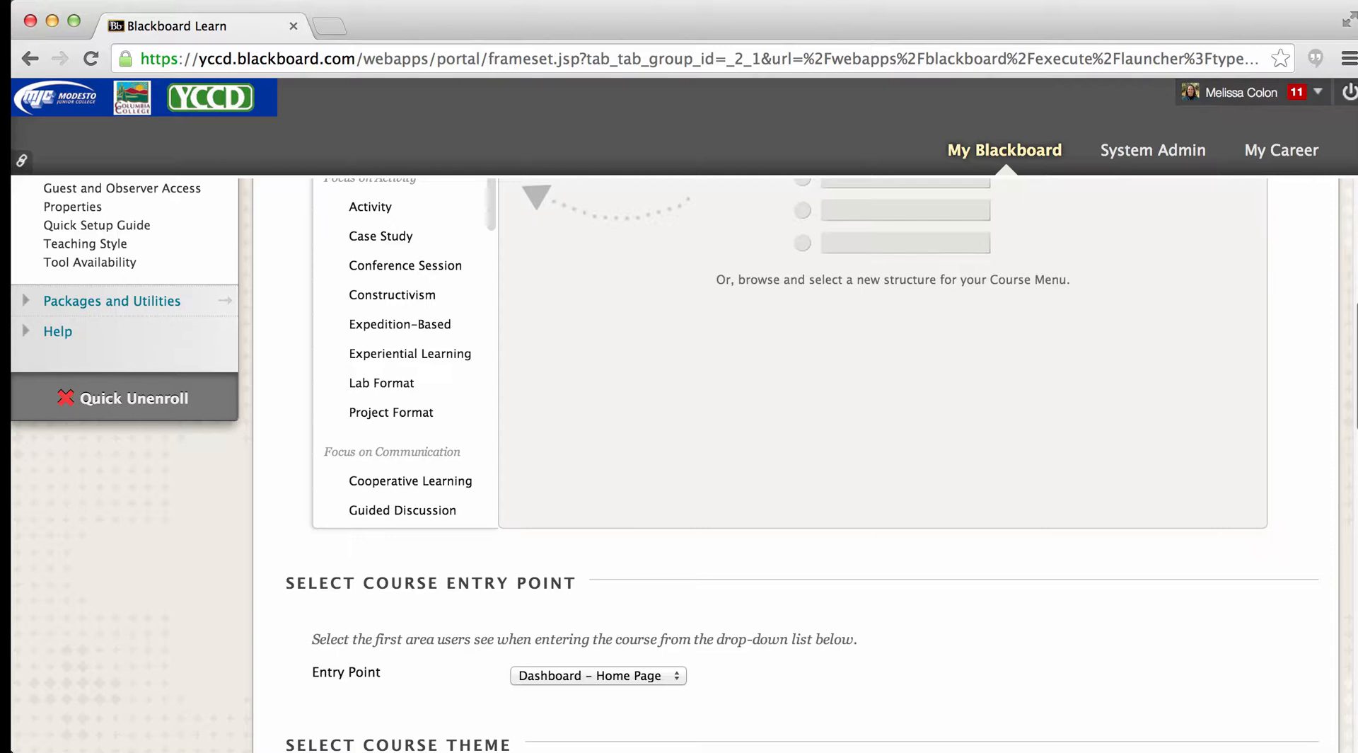
scroll(1353, 471, down, 5)
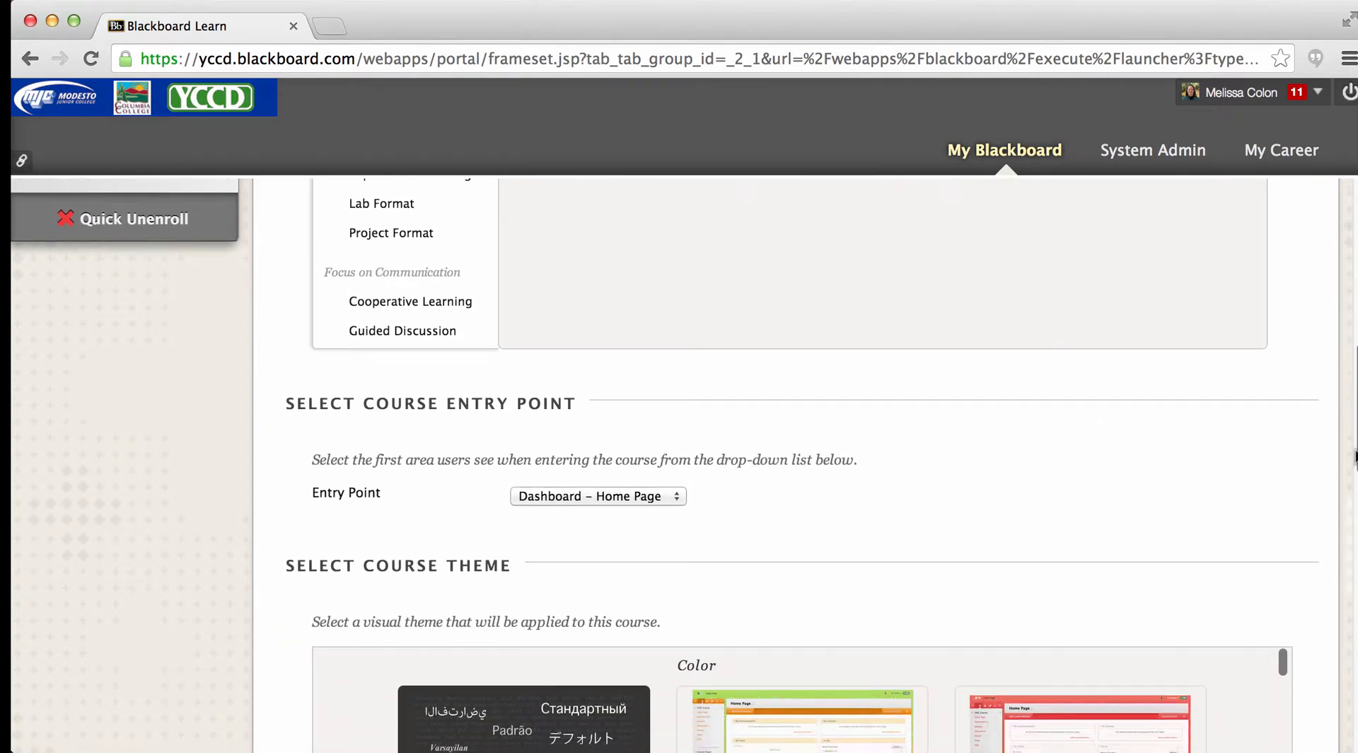
scroll(1353, 471, down, 2)
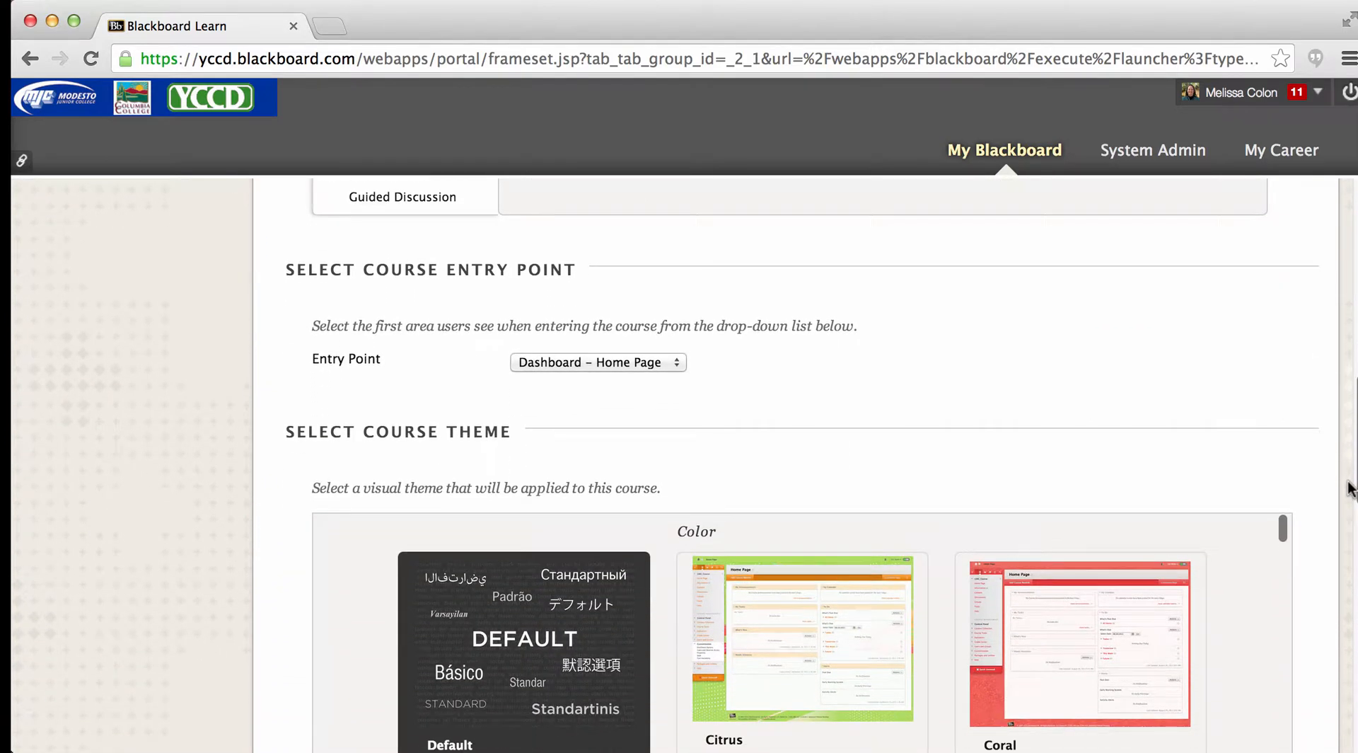
click(677, 356)
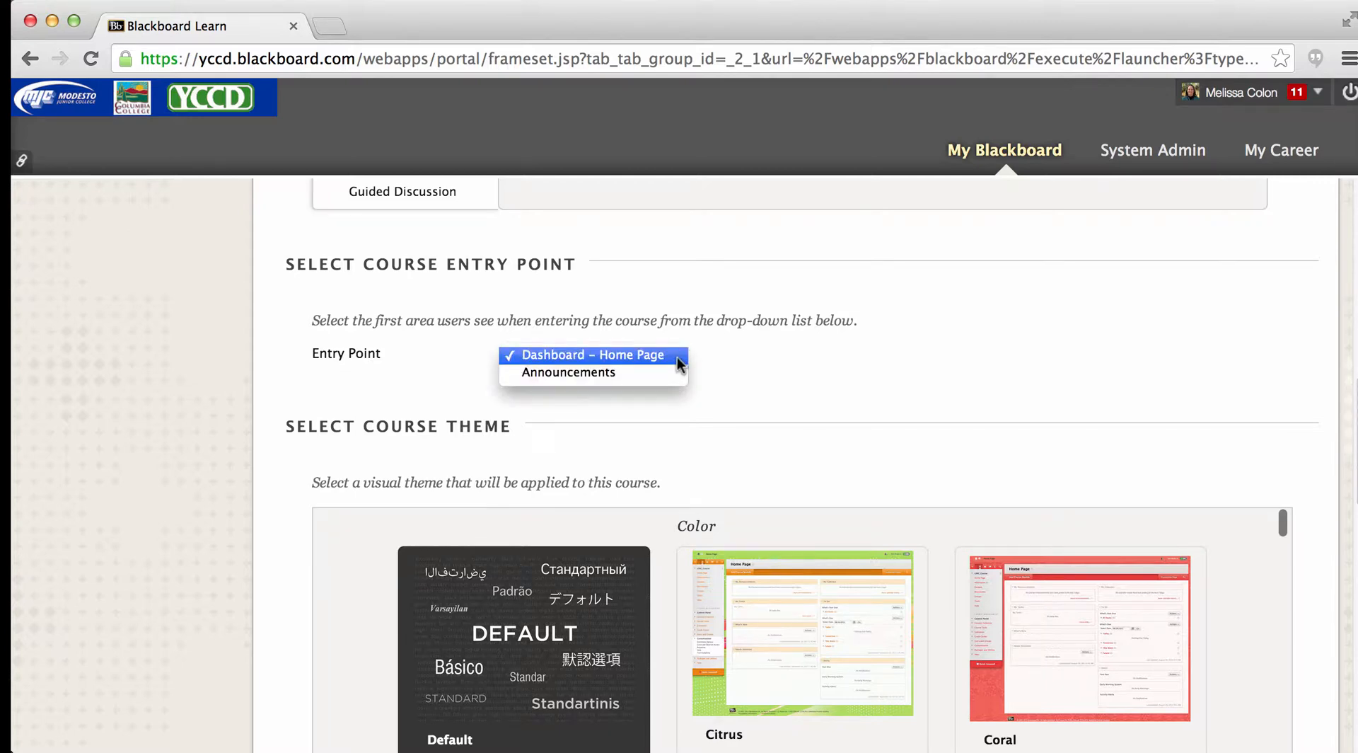
click(614, 375)
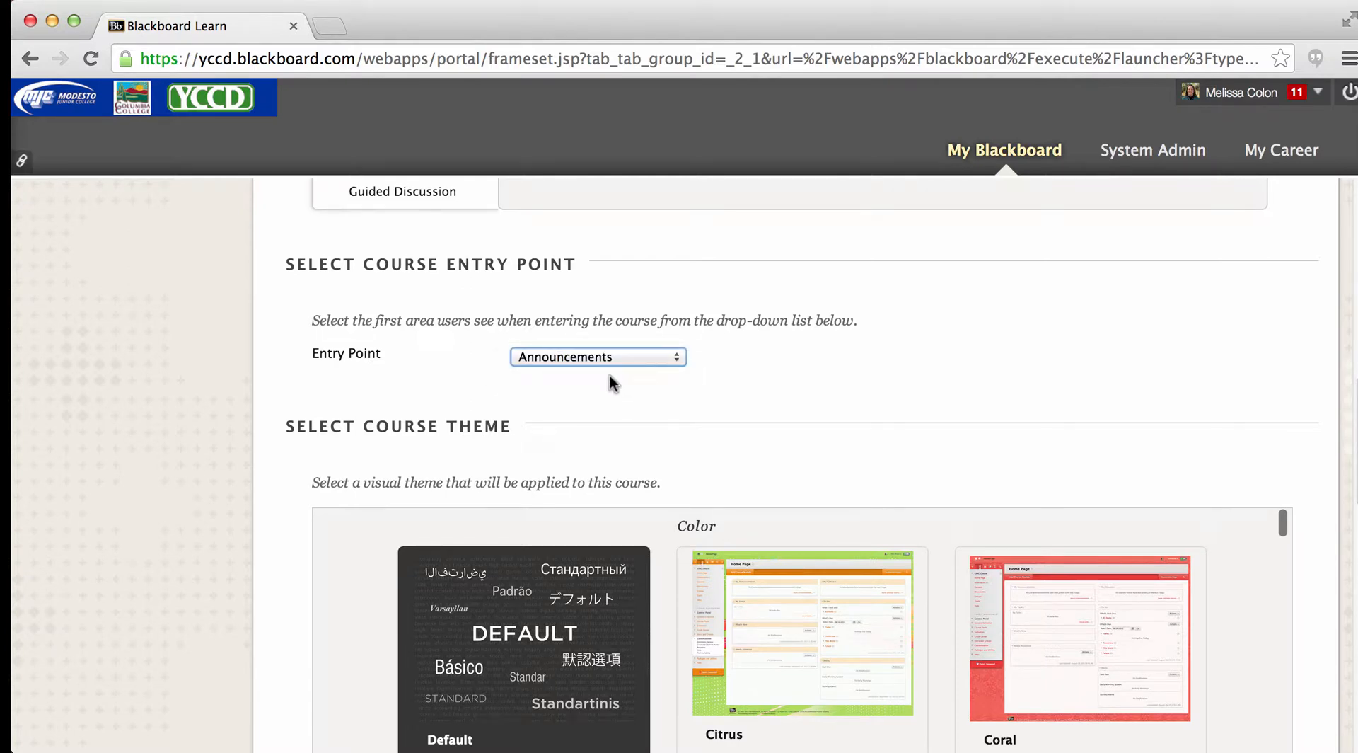
click(677, 358)
- Select Coral as the course's visual theme
scroll(803, 467, down, 5)
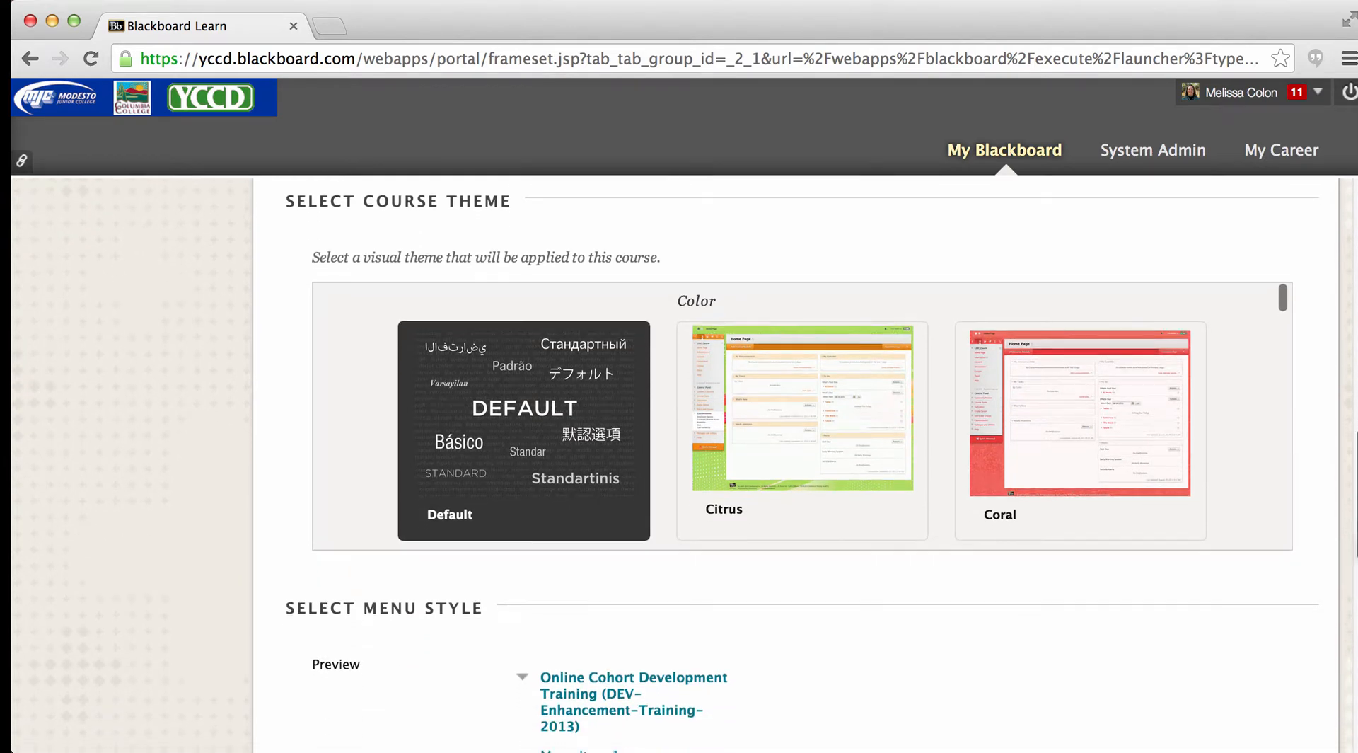
scroll(803, 467, down, 3)
scroll(804, 467, down, 1)
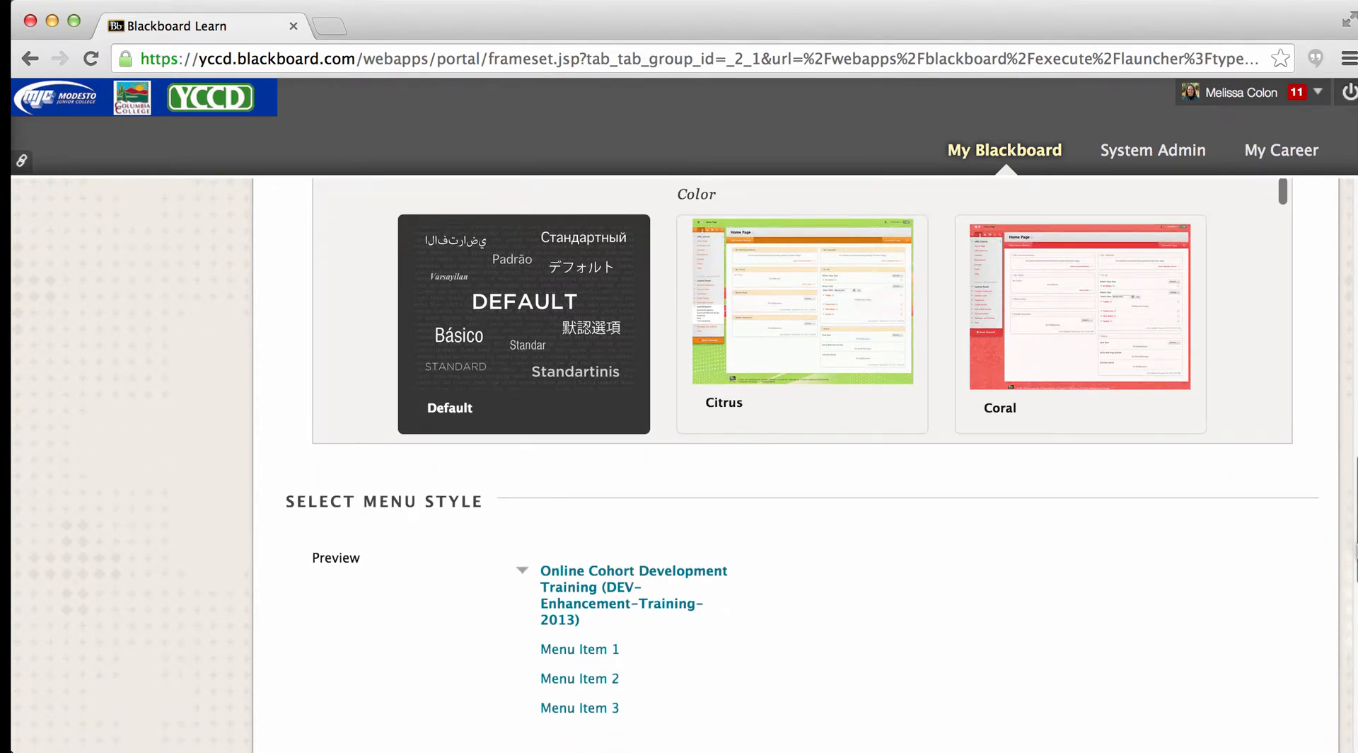
click(1060, 354)
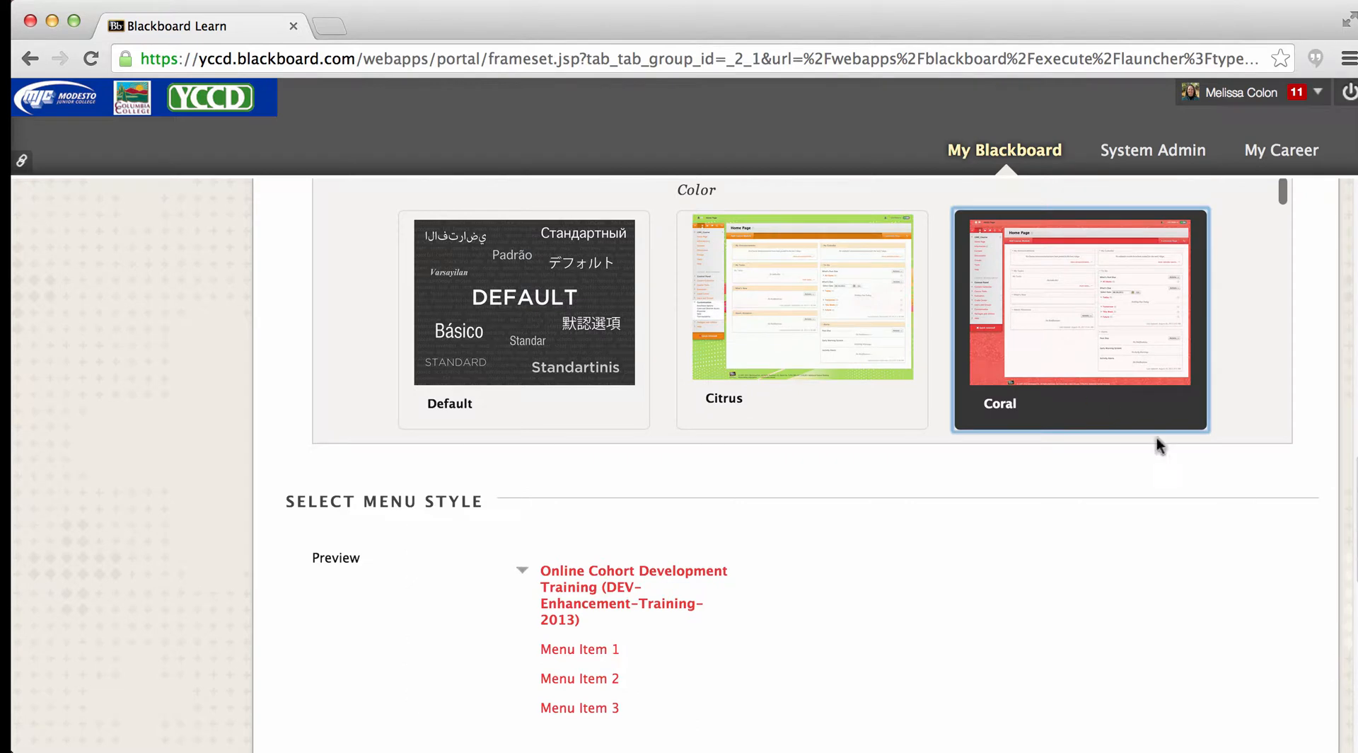
- Try the Buttons menu style in the preview and switch the style back to Text
scroll(803, 467, down, 3)
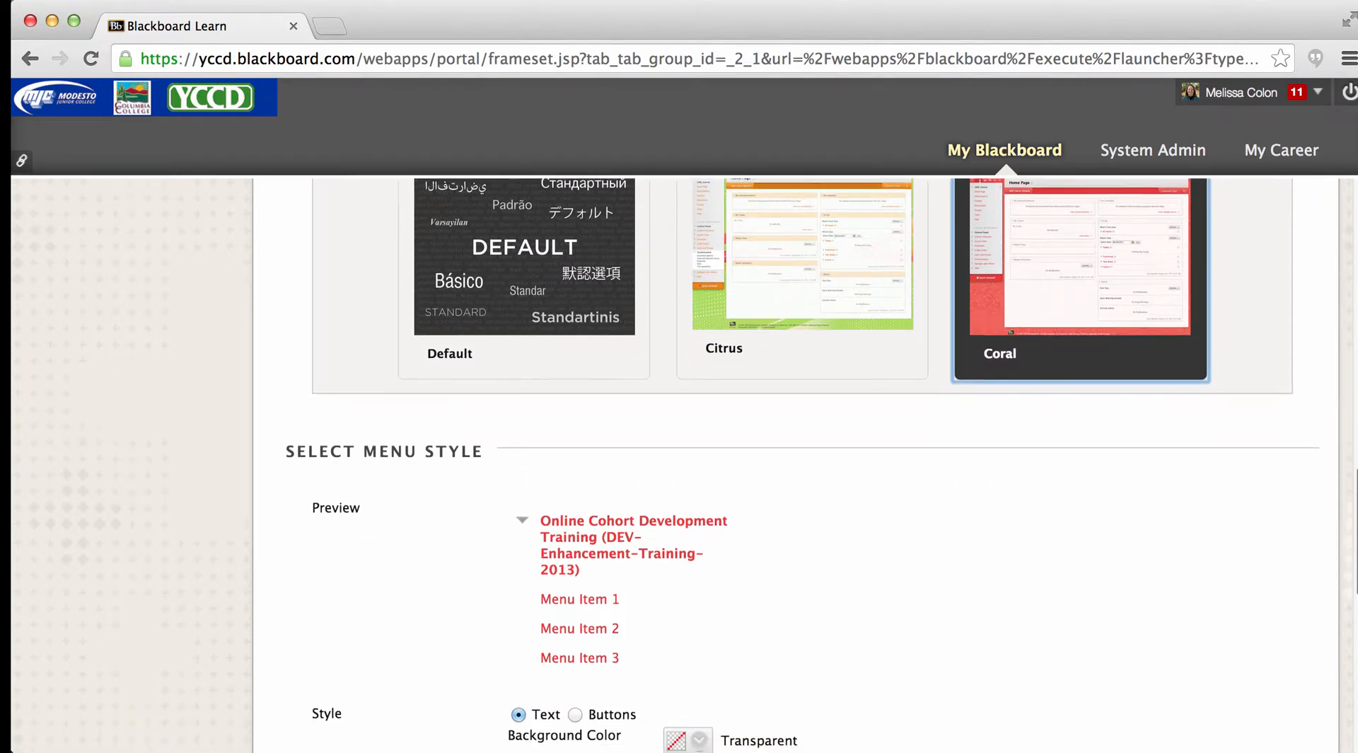
scroll(803, 467, down, 3)
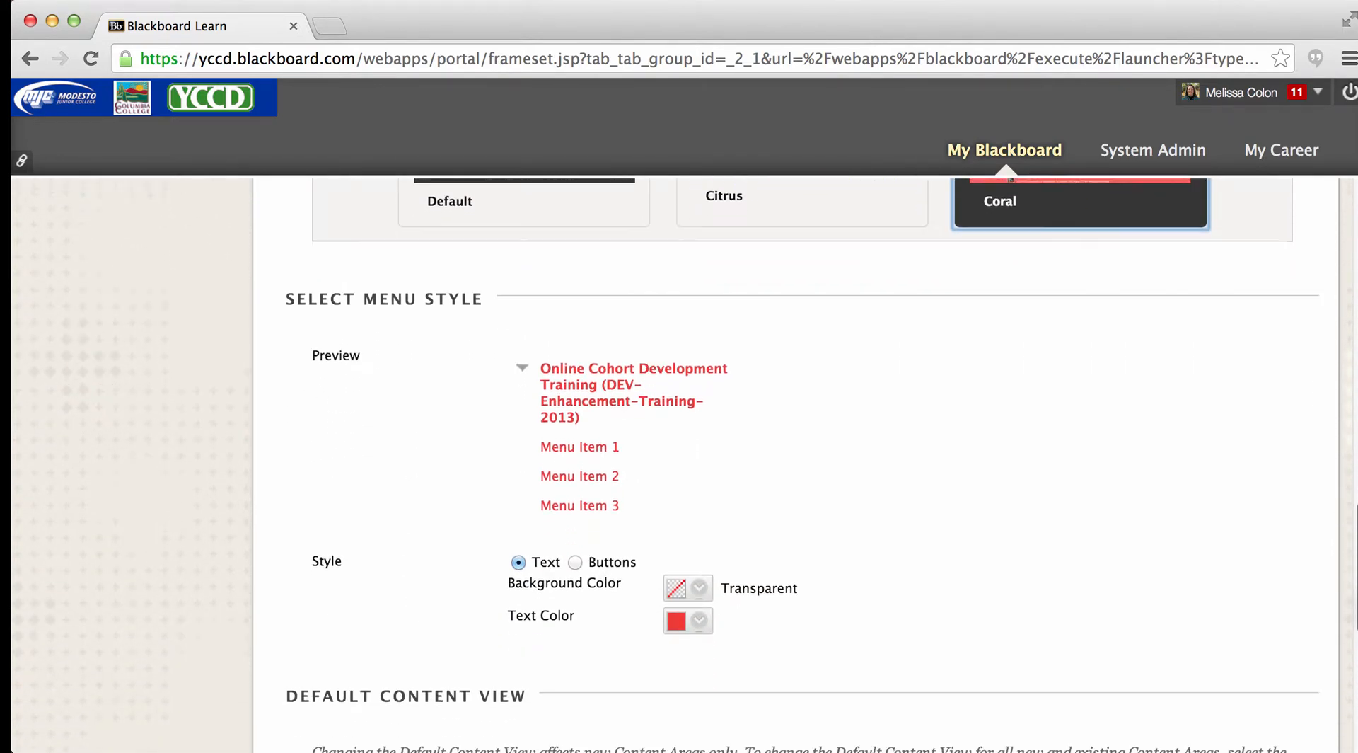
scroll(803, 467, down, 3)
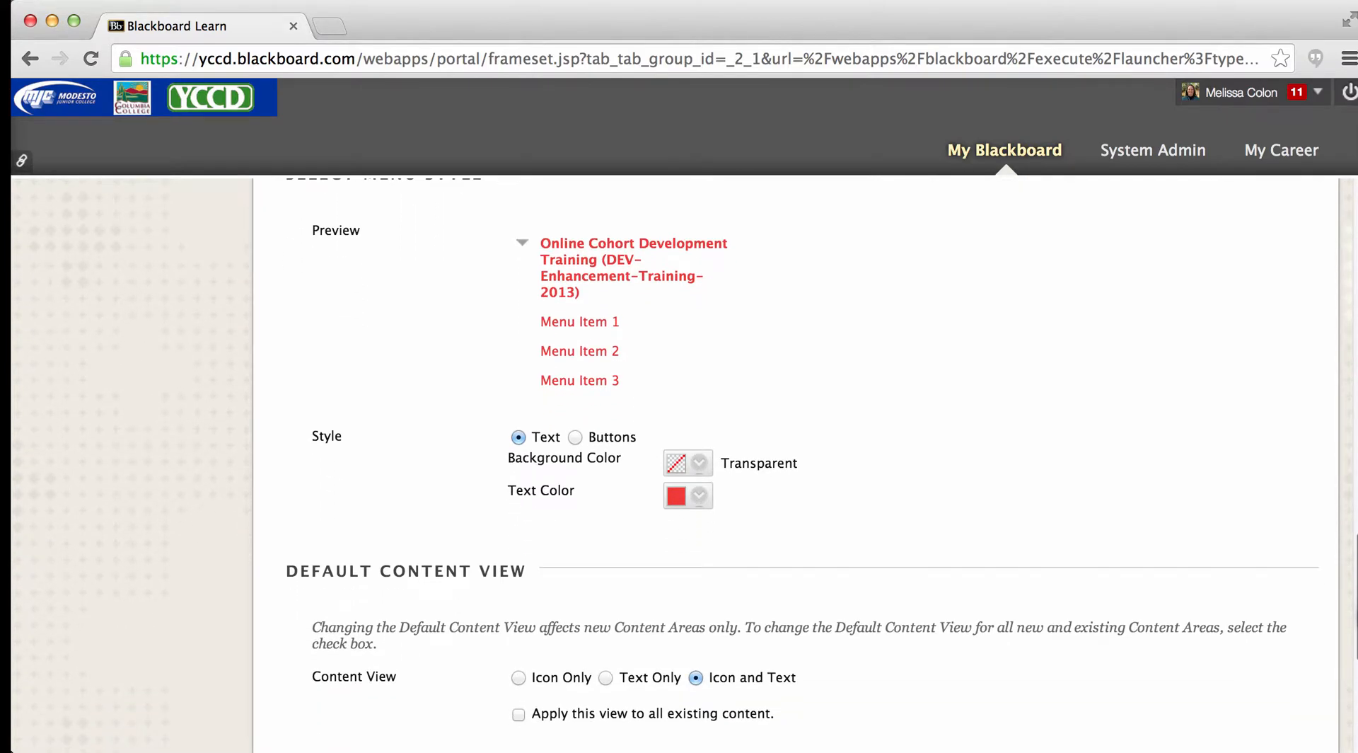
click(575, 437)
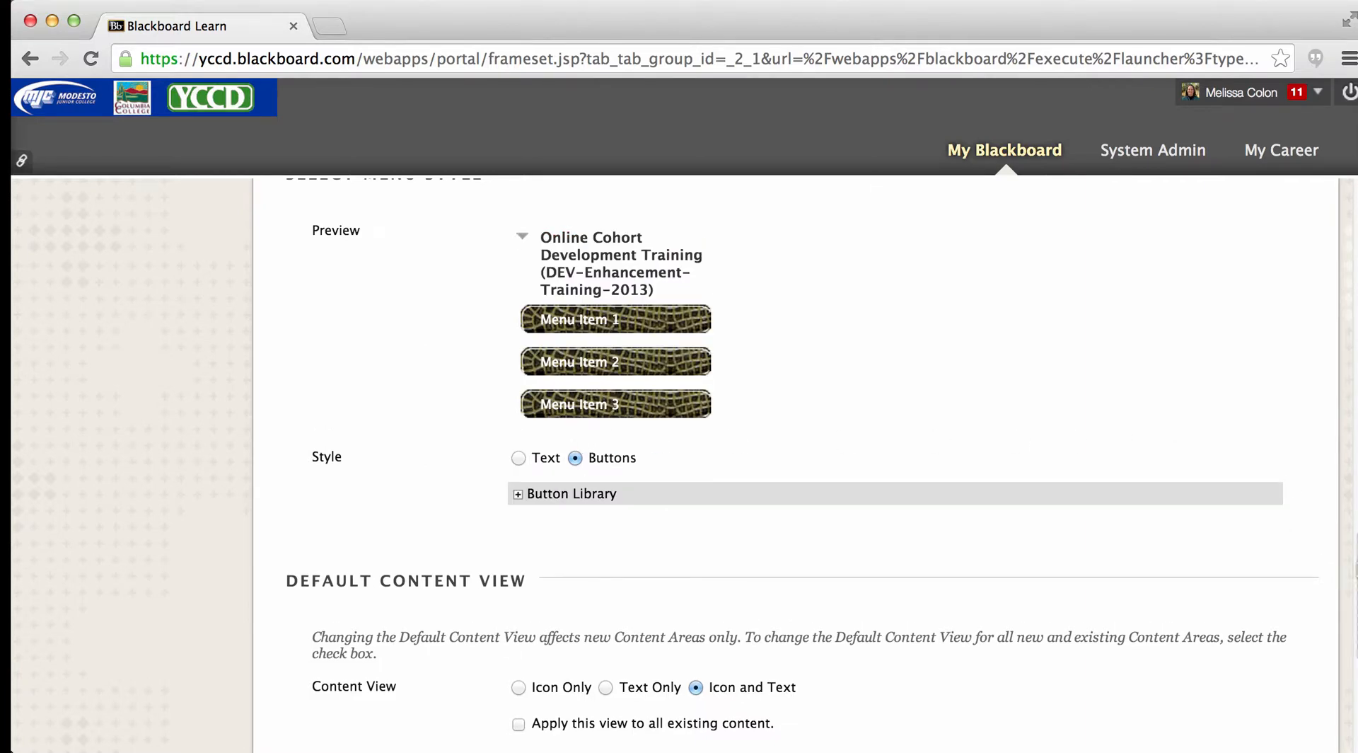
scroll(1340, 577, down, 1)
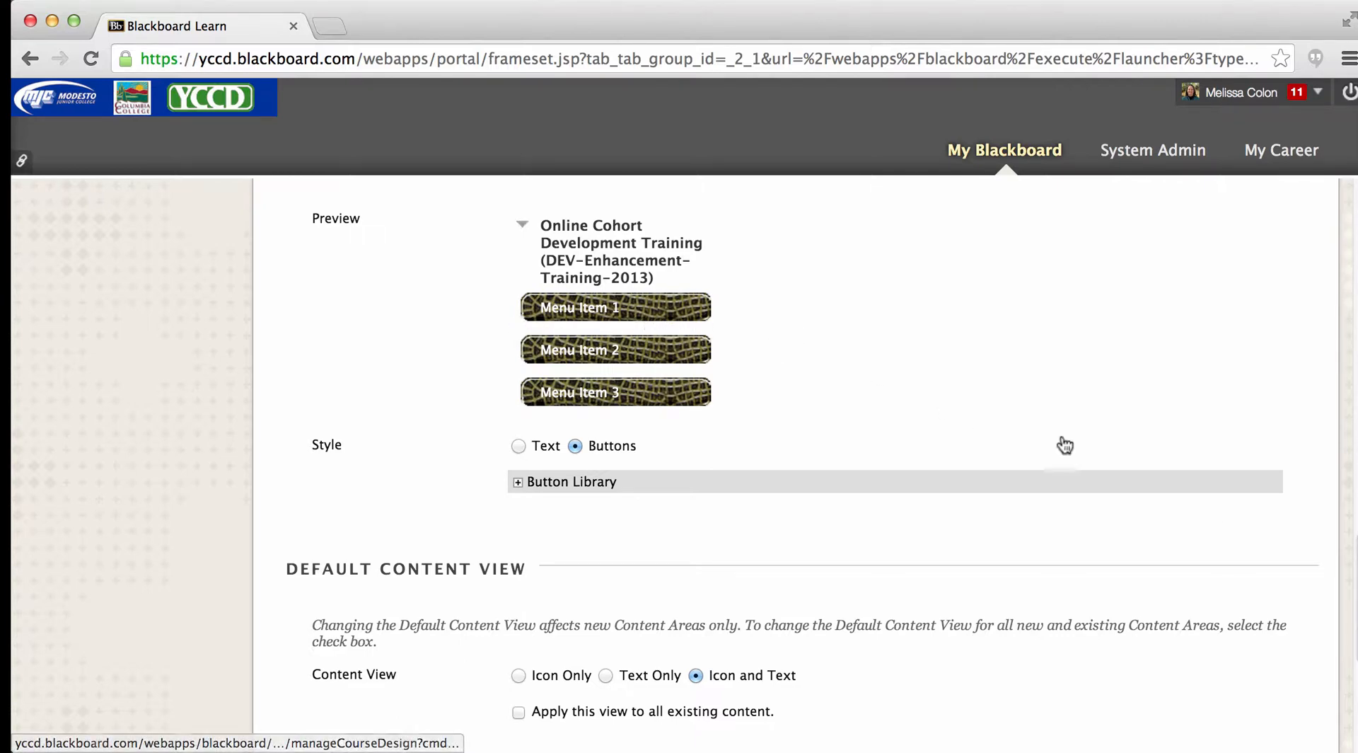
scroll(1301, 565, up, 2)
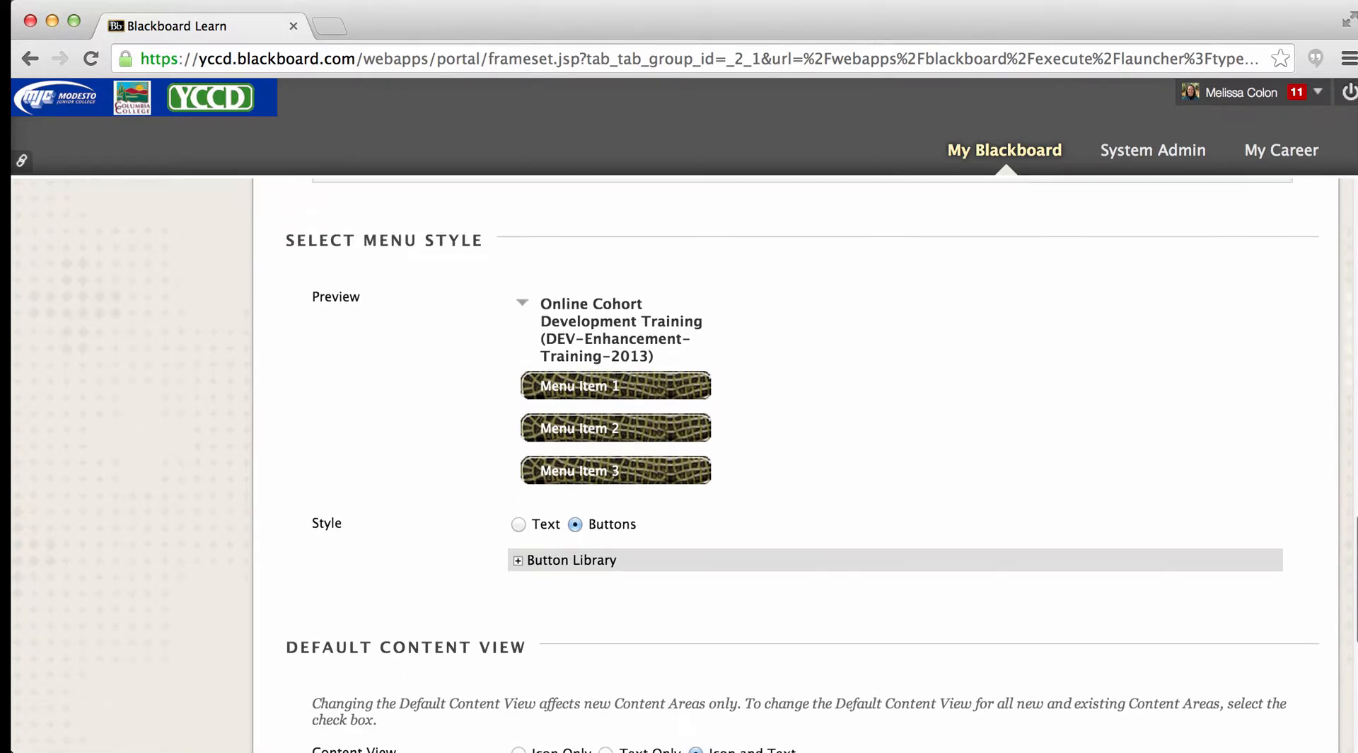
click(517, 524)
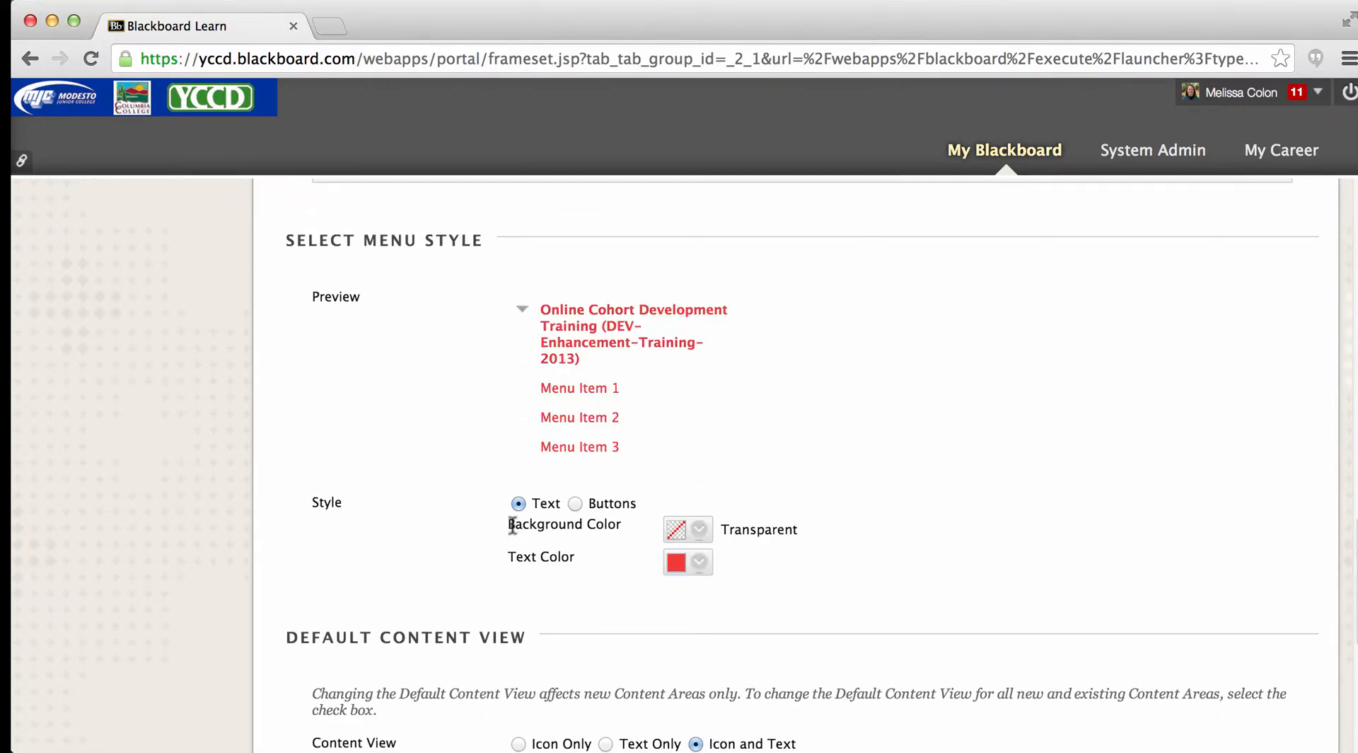
- Review the default content view and banner settings, then submit the teaching style changes and dismiss both notices
scroll(513, 536, down, 3)
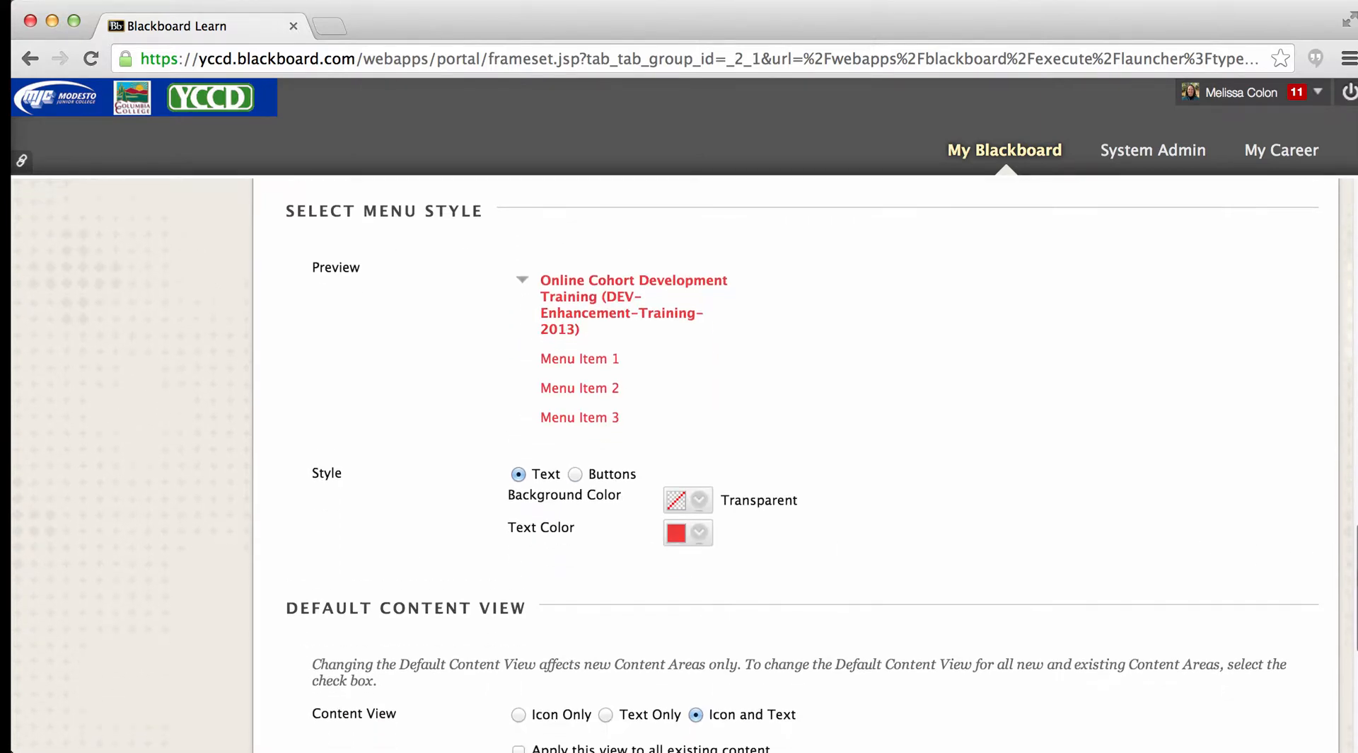
scroll(803, 465, down, 4)
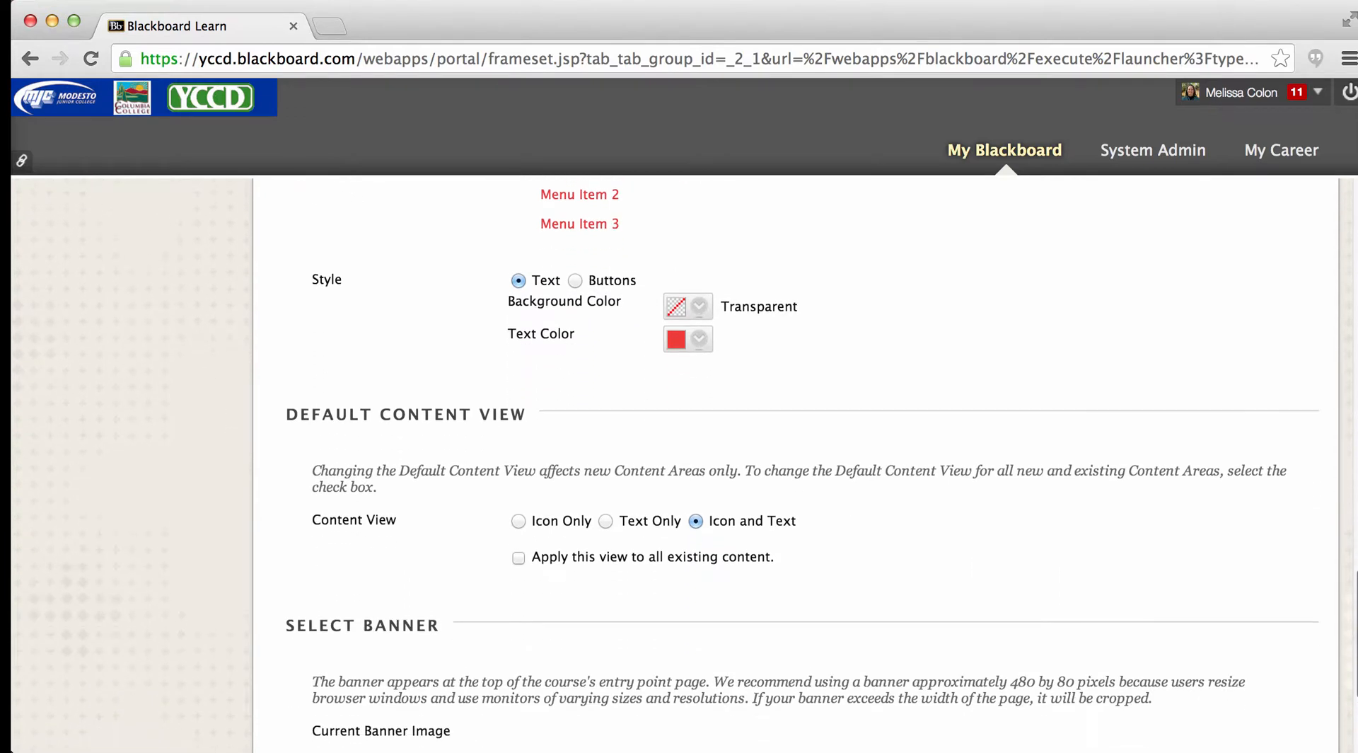
scroll(803, 465, down, 4)
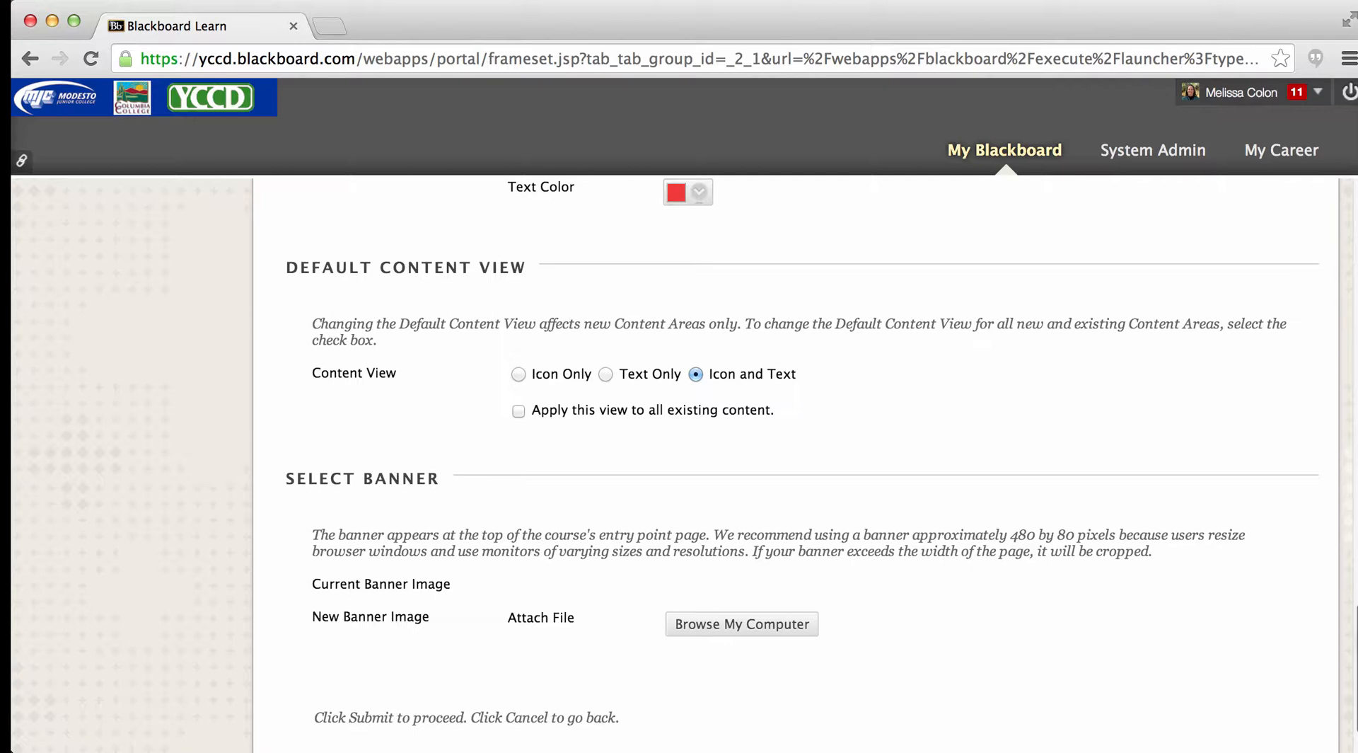
scroll(803, 465, down, 2)
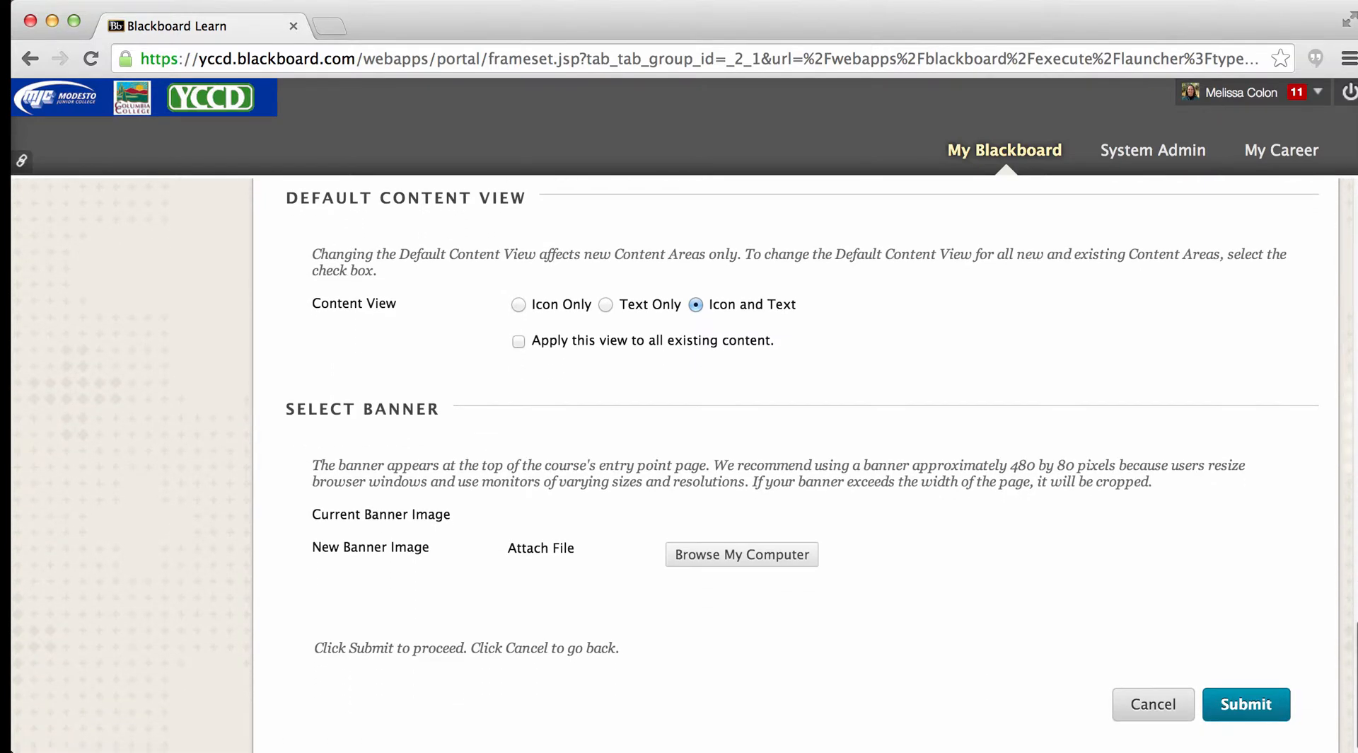
scroll(803, 466, down, 1)
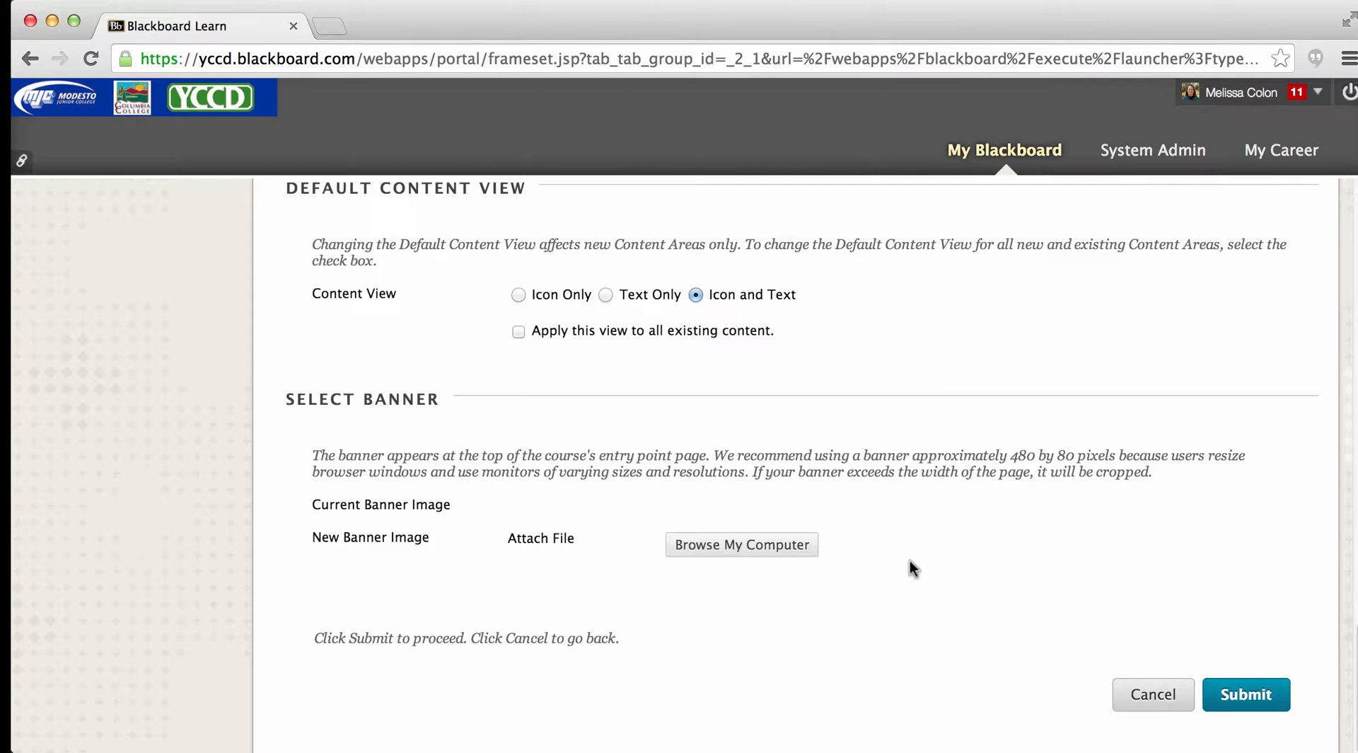
click(1229, 696)
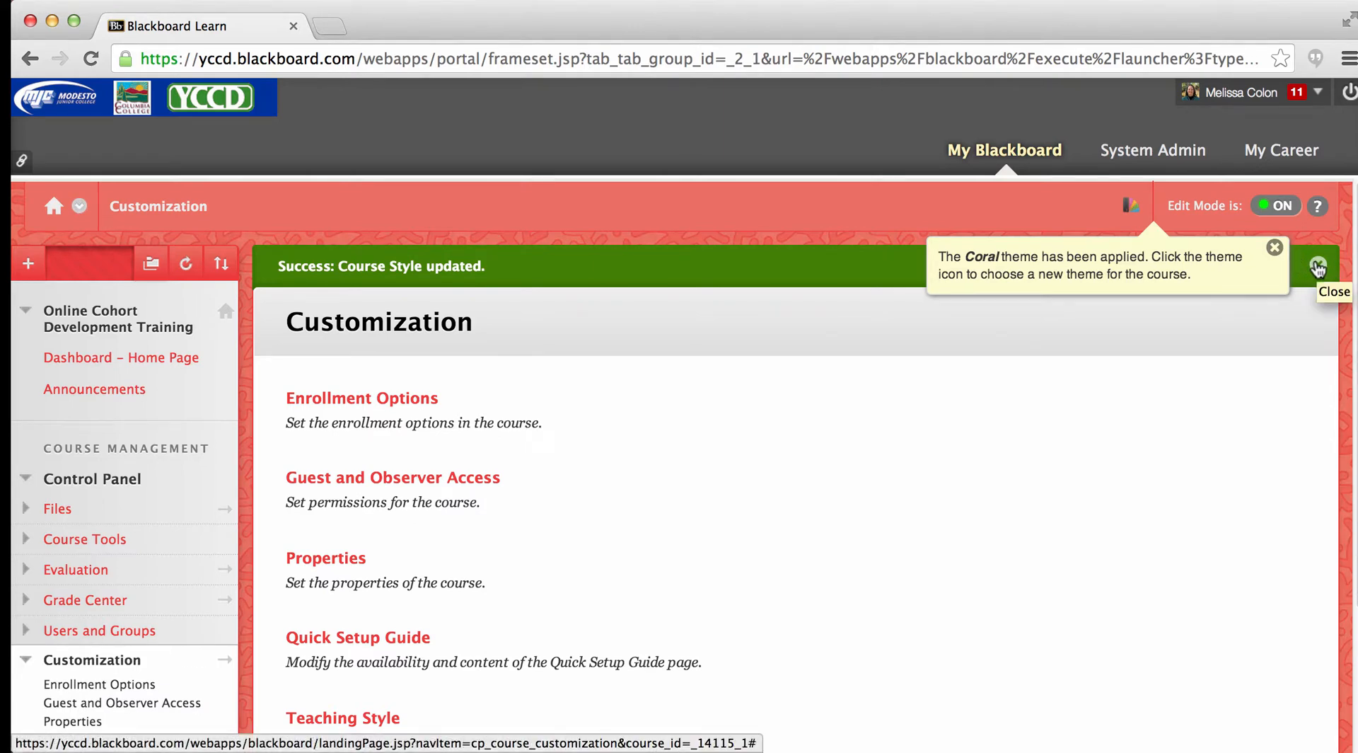
click(1318, 267)
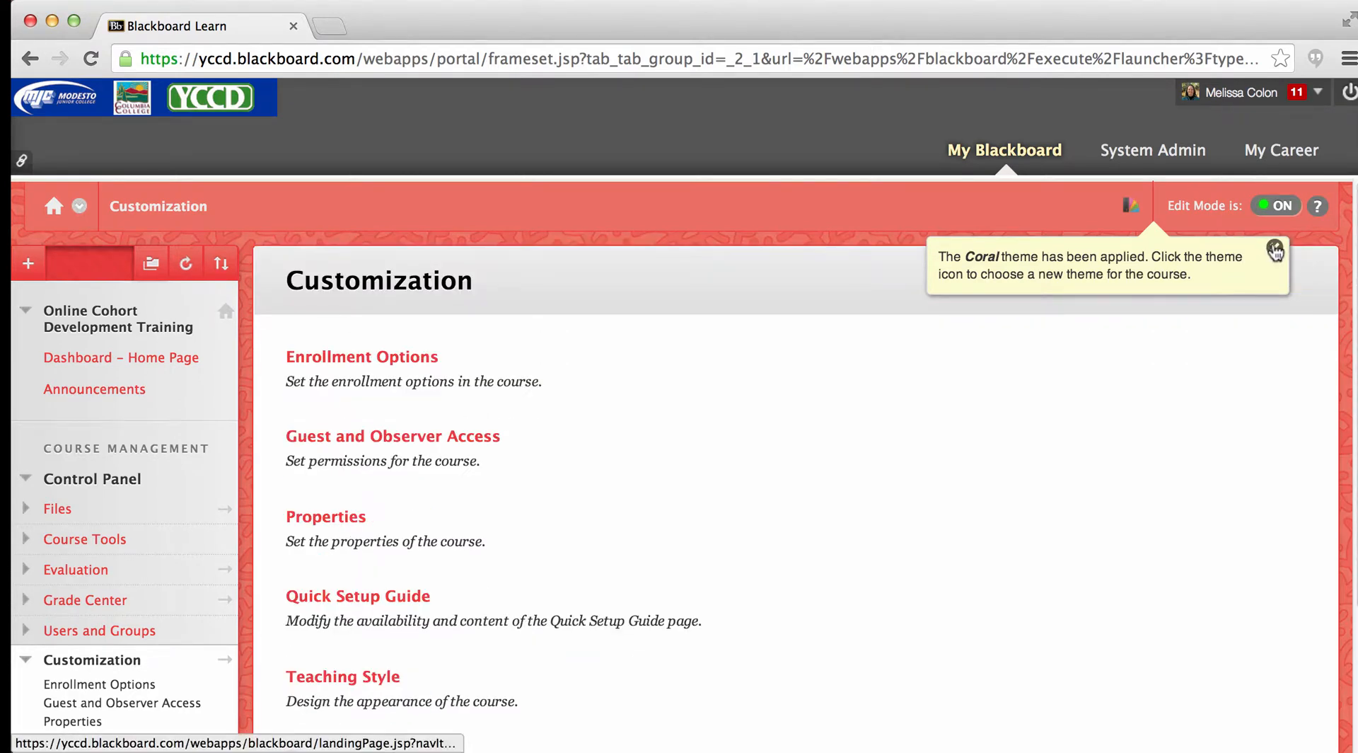
click(1275, 250)
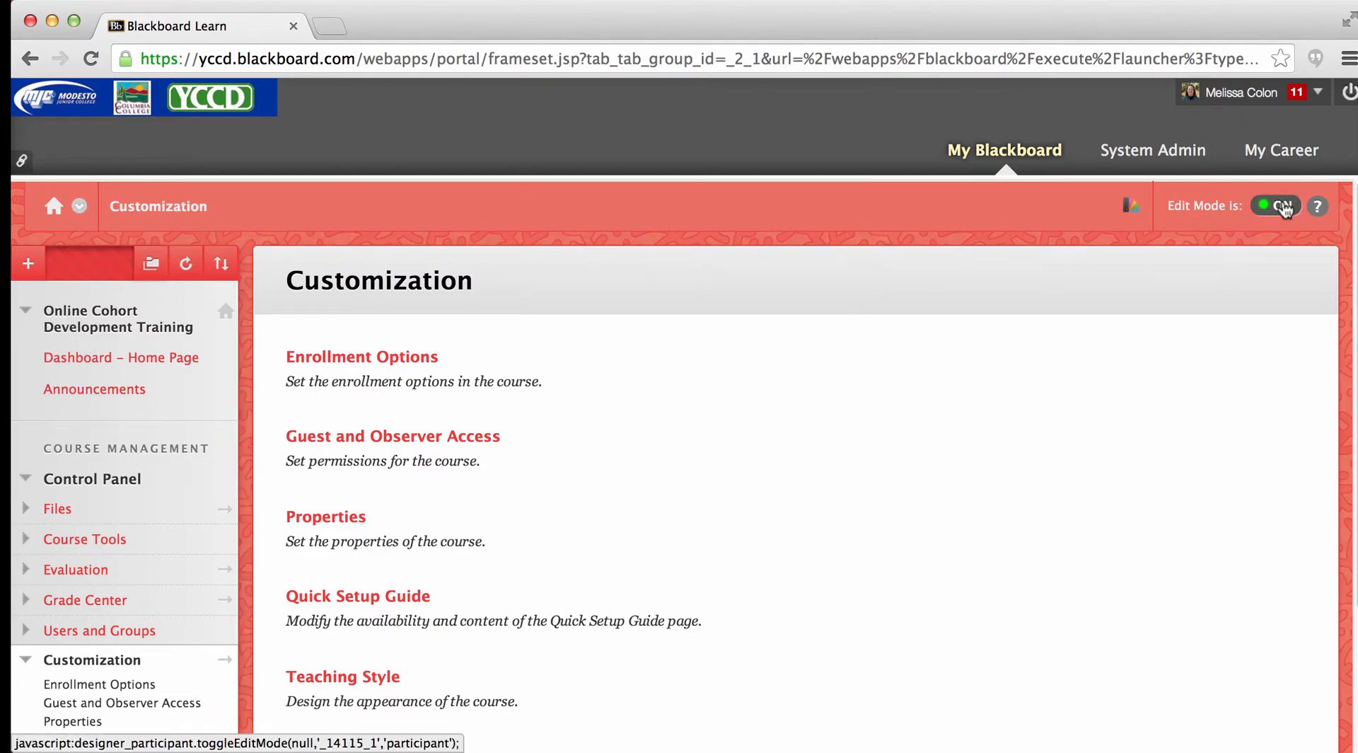
- Check the course with Edit Mode off, turn Edit Mode back on, and view the course theme choices without changing the theme
click(1284, 207)
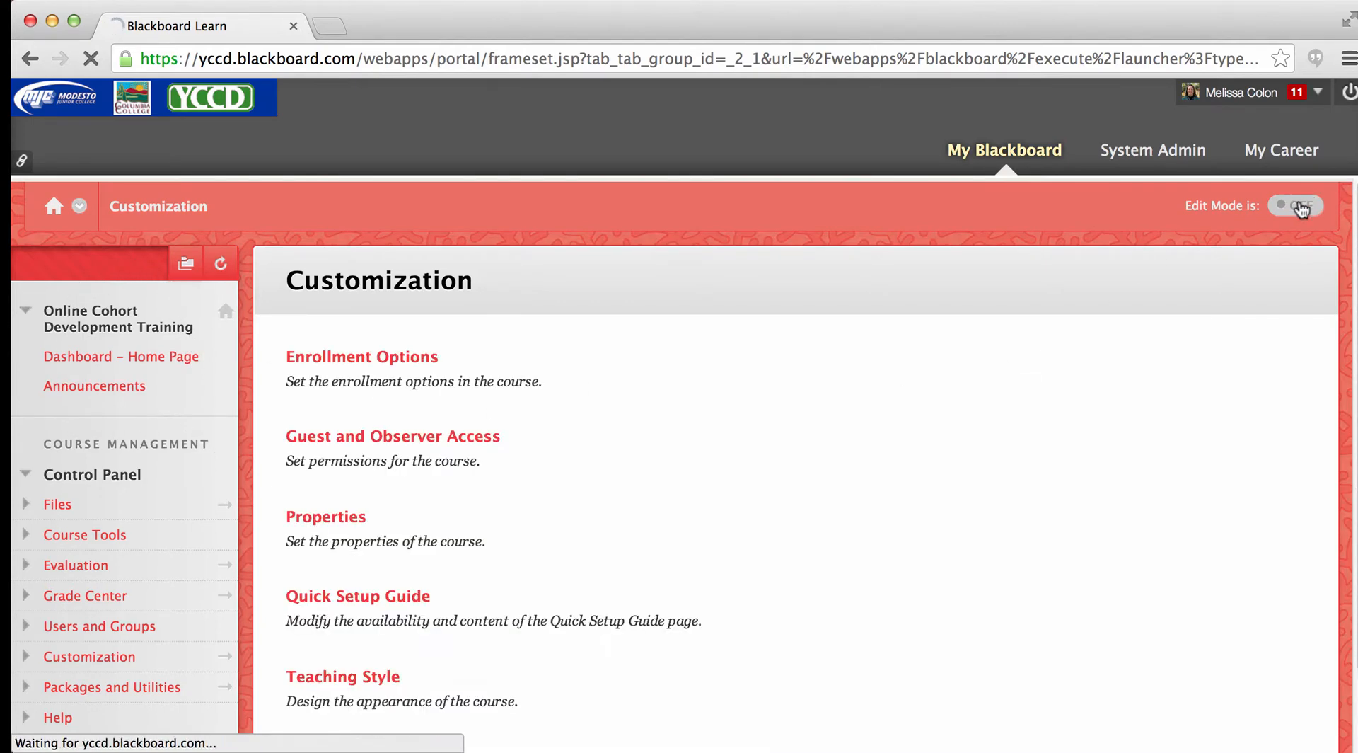
click(1302, 207)
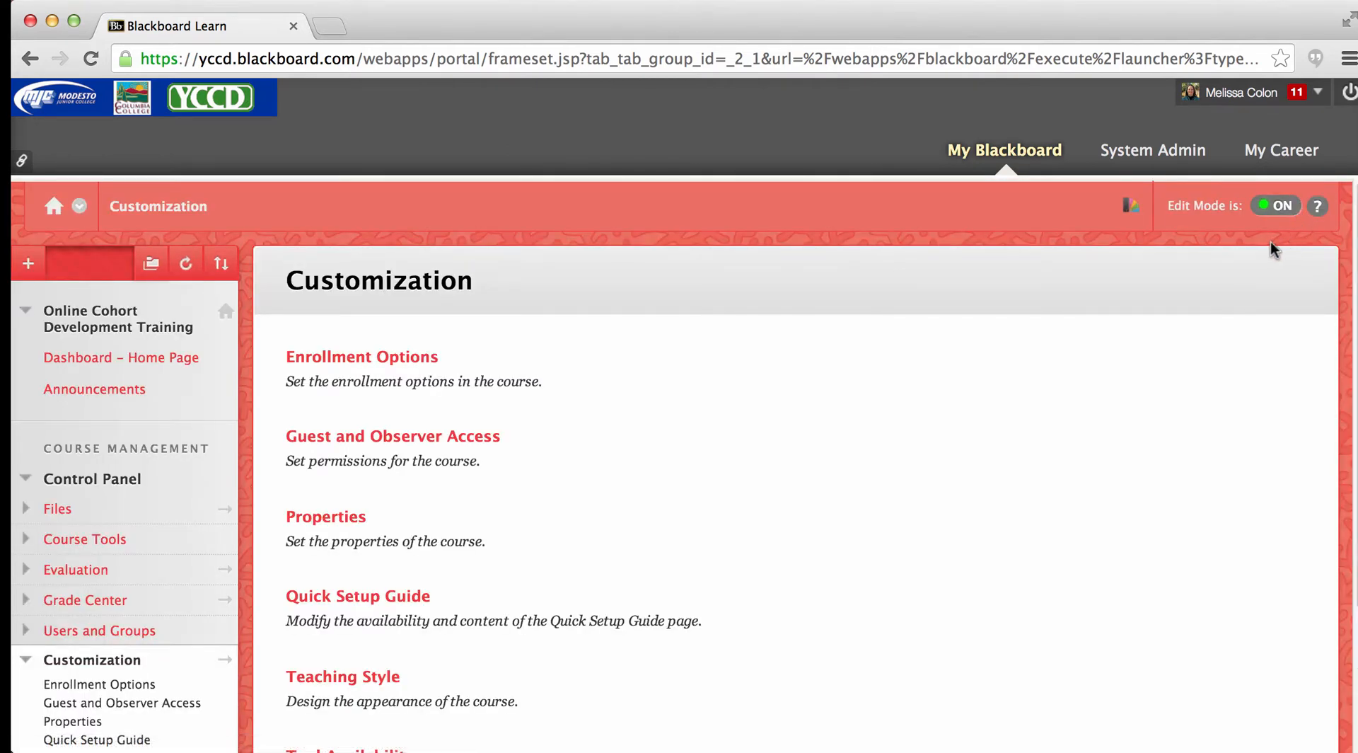
click(1117, 205)
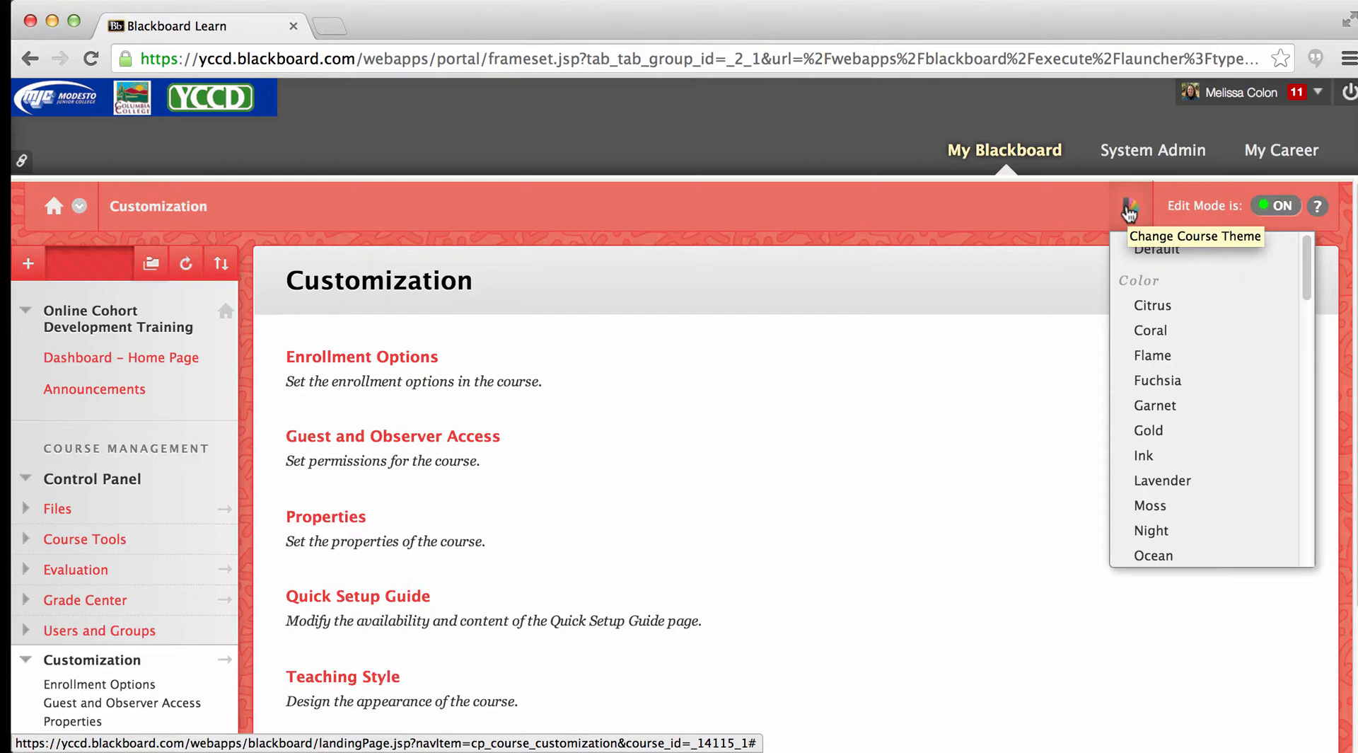
click(1130, 210)
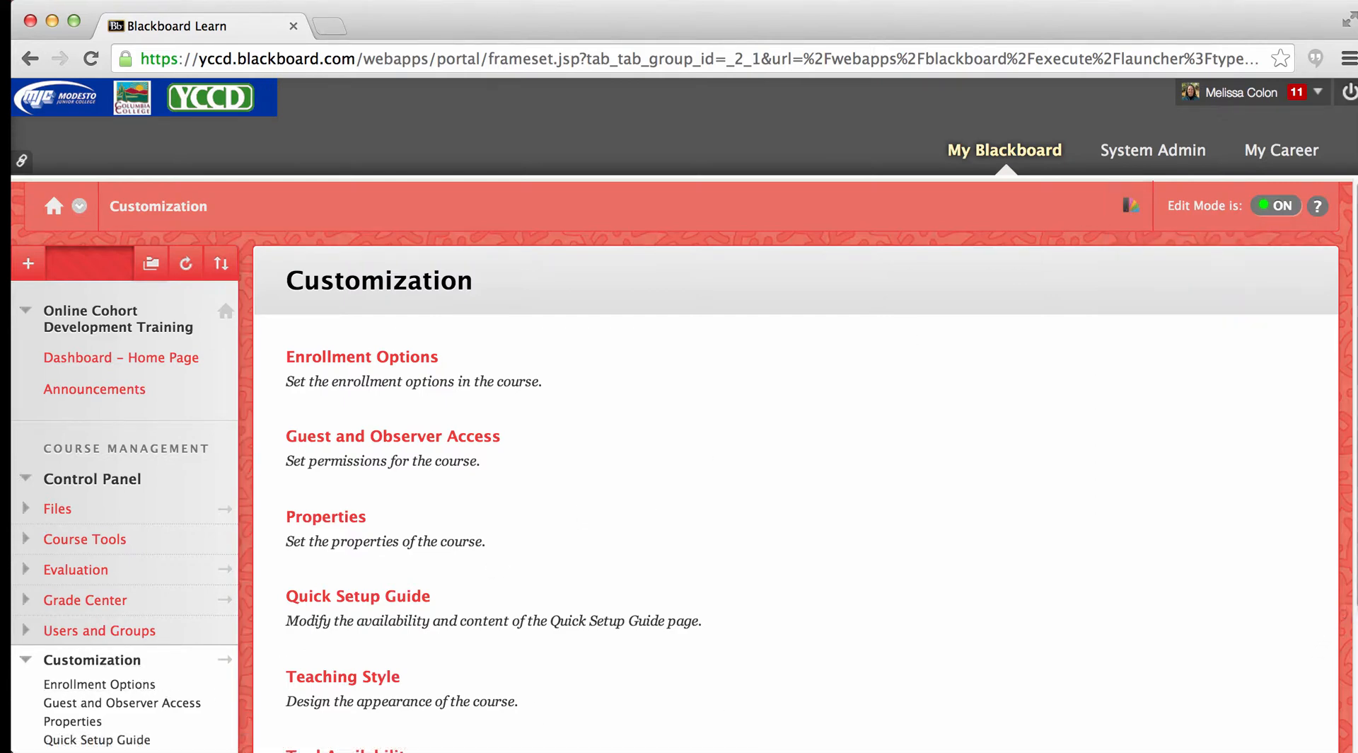
- Collapse the Customization section and the whole Control Panel in the course menu
scroll(1350, 613, down, 3)
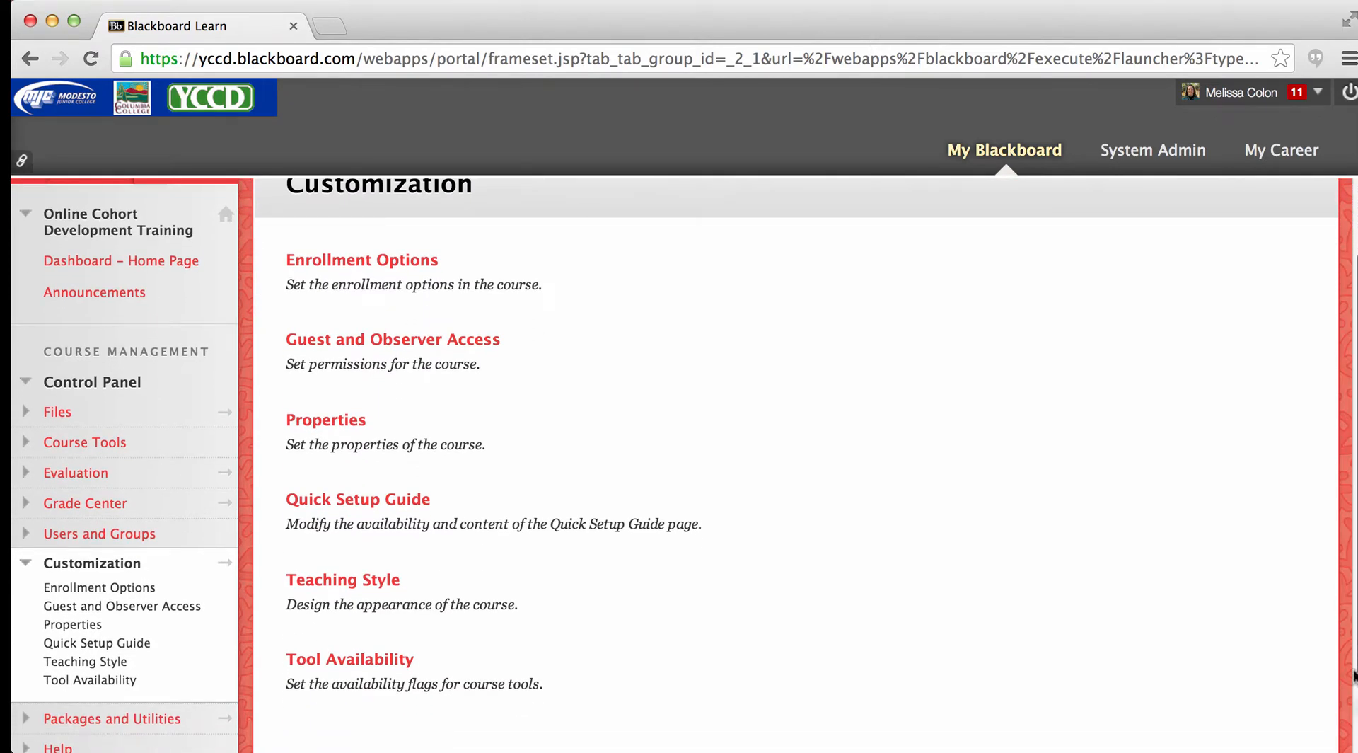
click(27, 567)
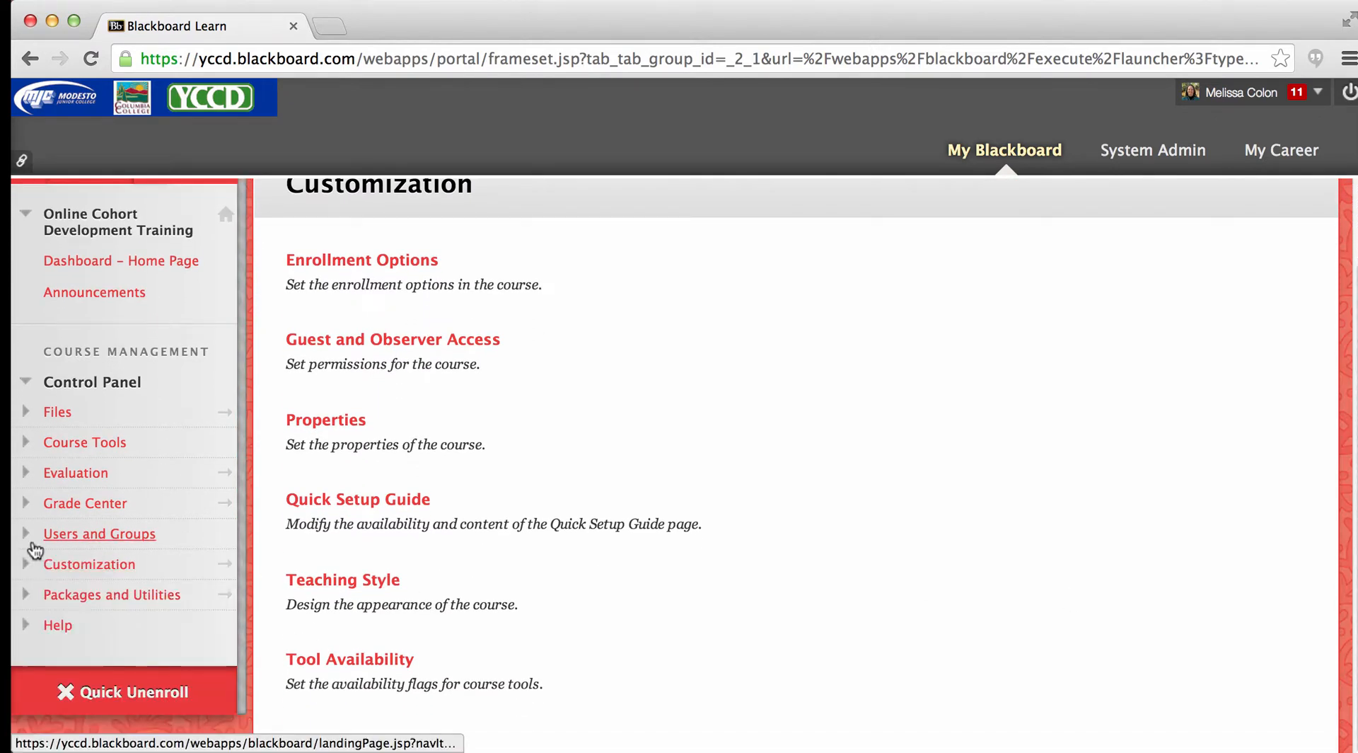
click(26, 383)
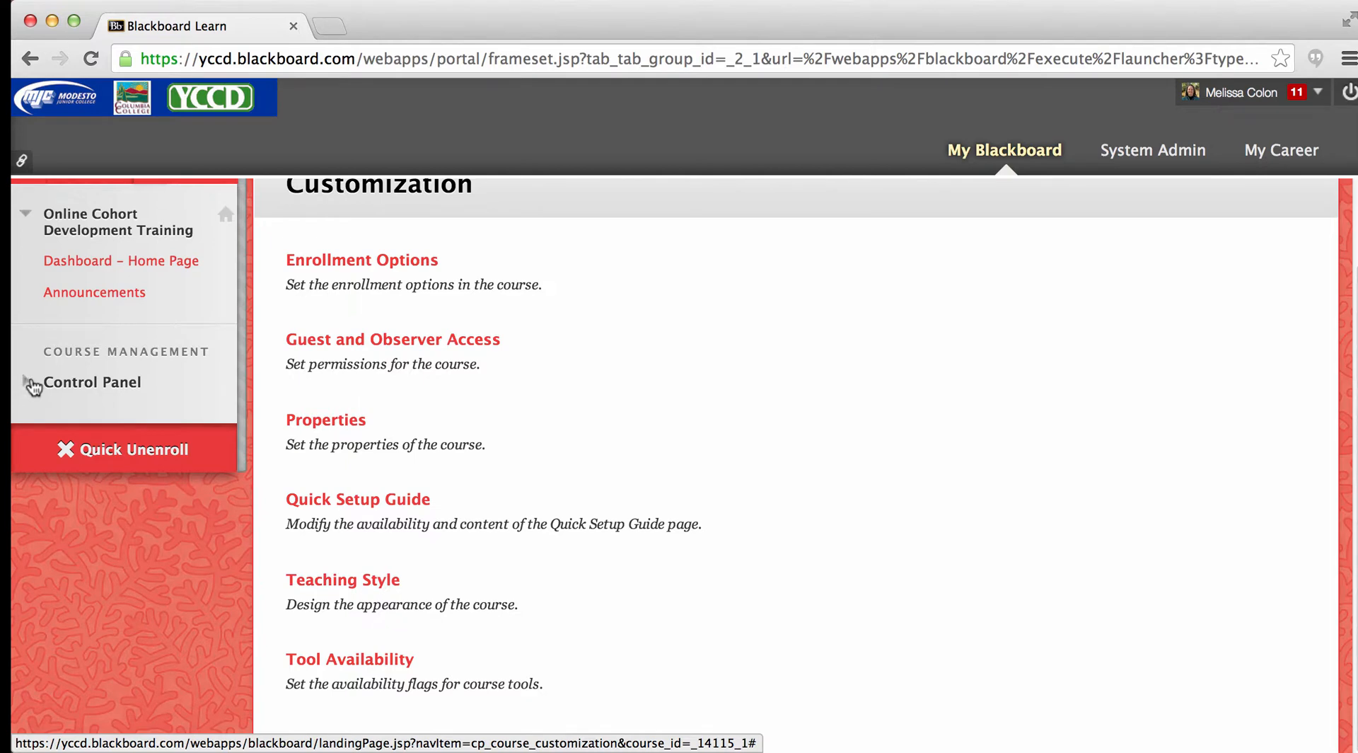
scroll(675, 439, up, 3)
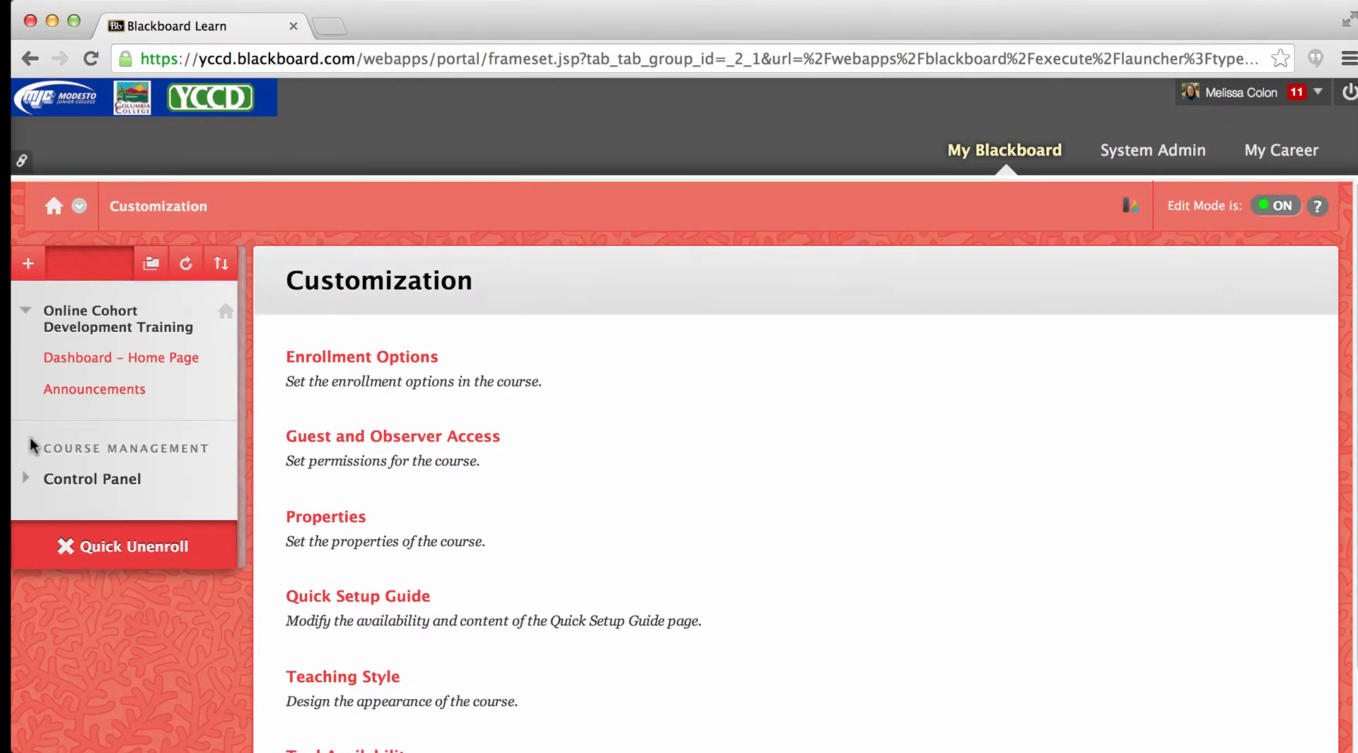
- Open the Dashboard - Home Page and move the To Do module to the top of the left column
click(63, 359)
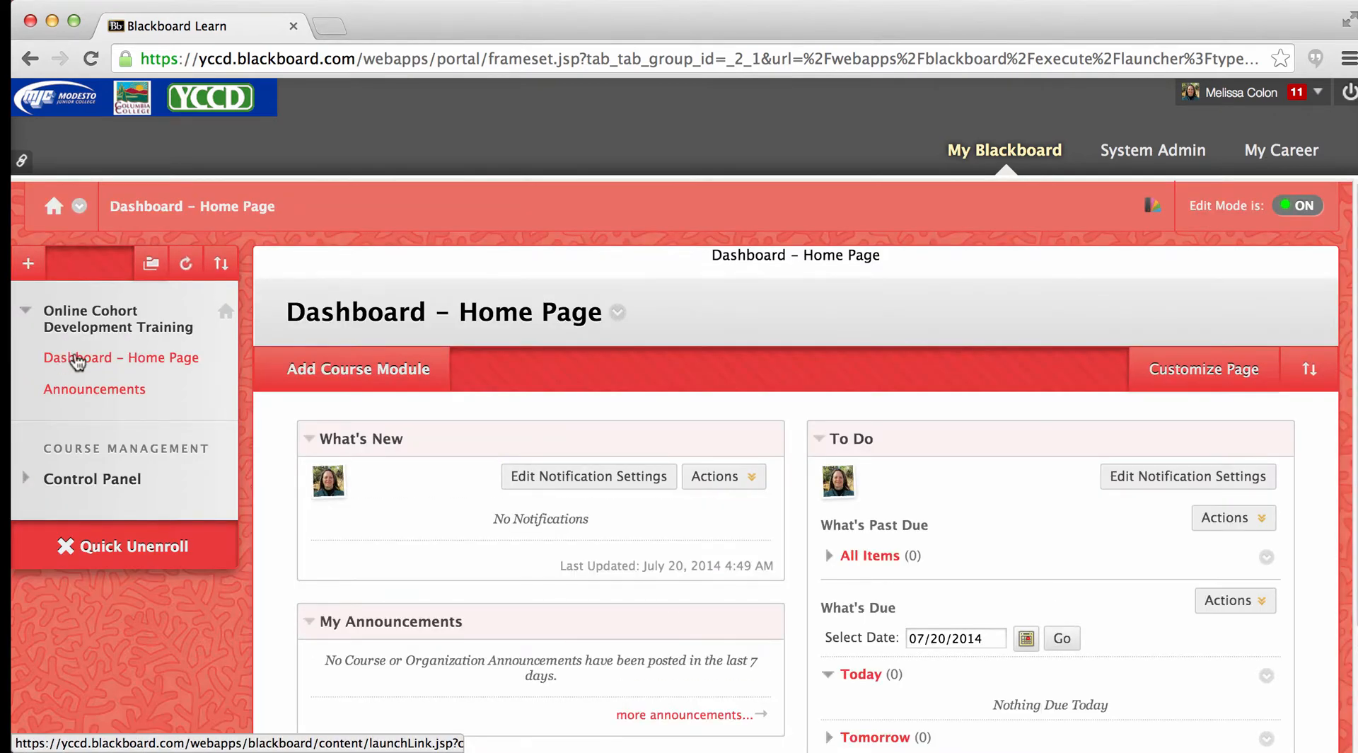
scroll(679, 462, down, 3)
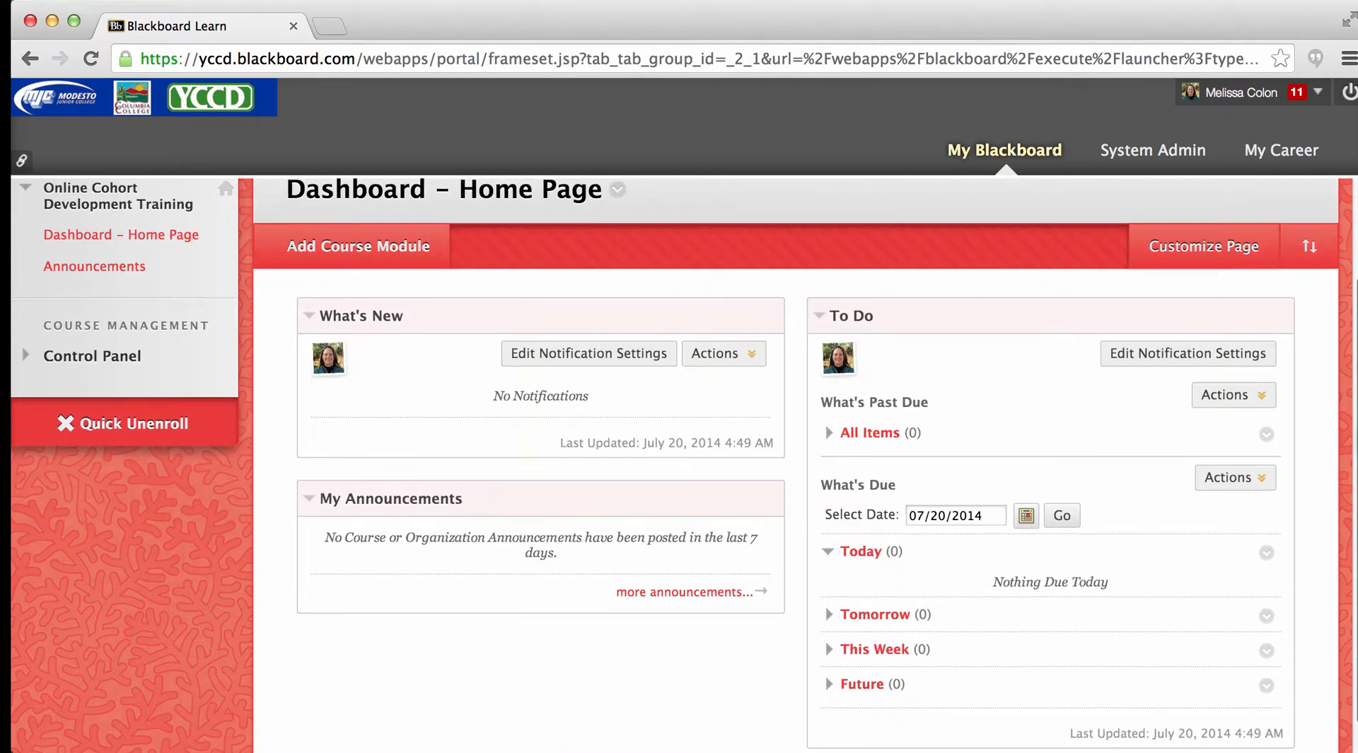
scroll(679, 463, down, 1)
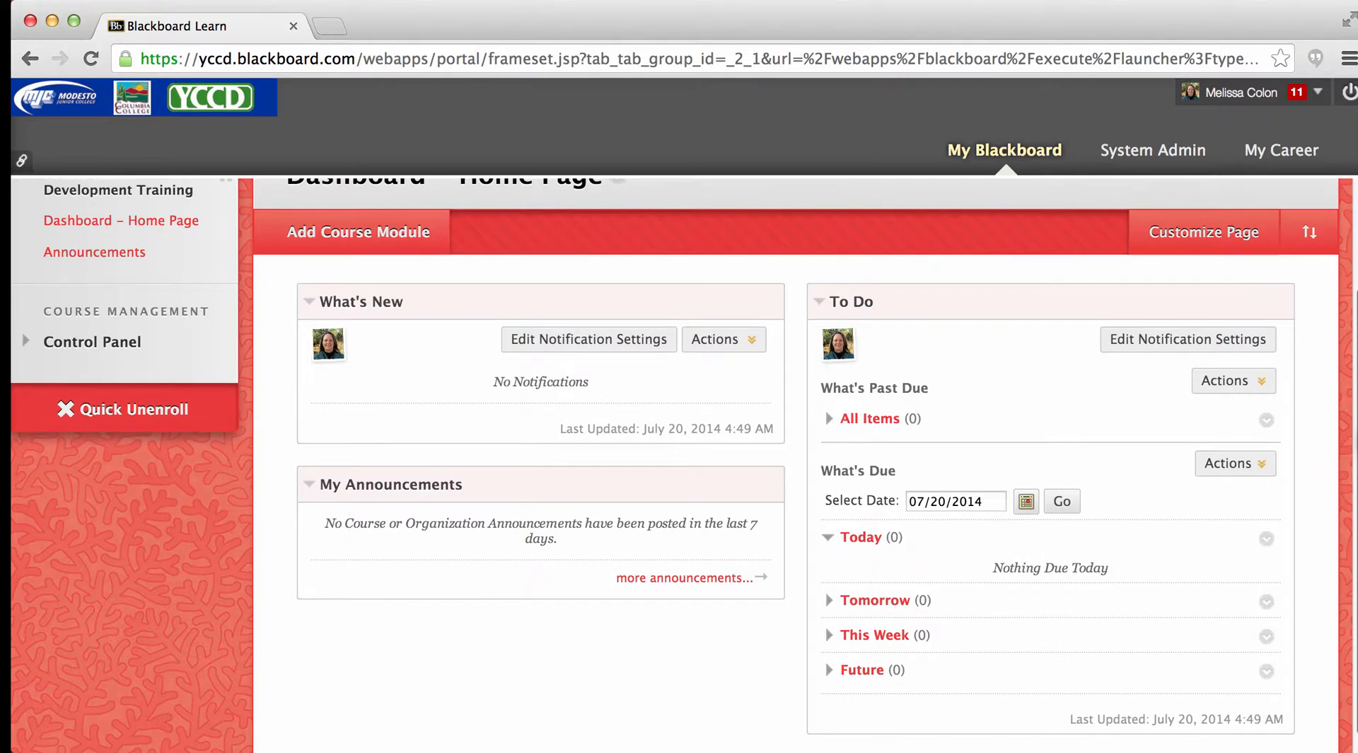
mouse_move(946, 304)
drag(934, 299, 471, 303)
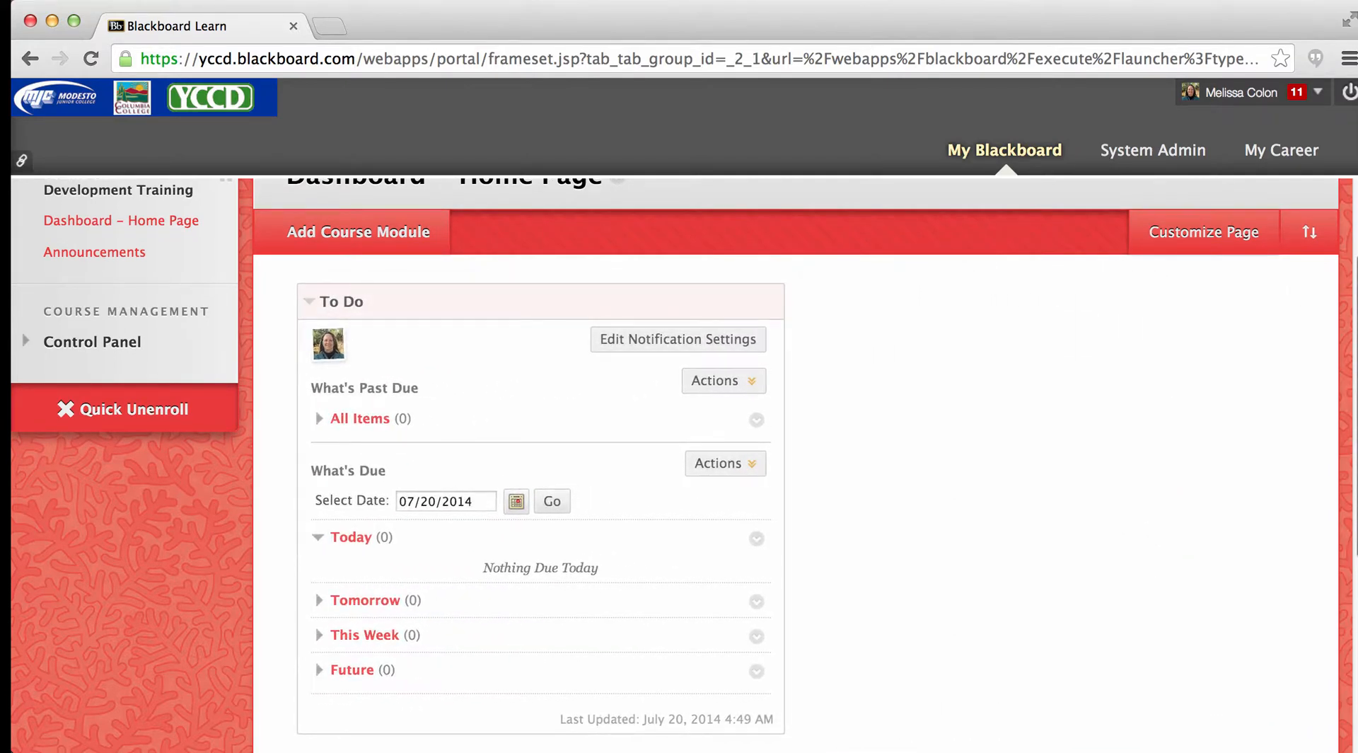
- Move the What's New module to the right column and place My Announcements beneath it
scroll(697, 451, down, 5)
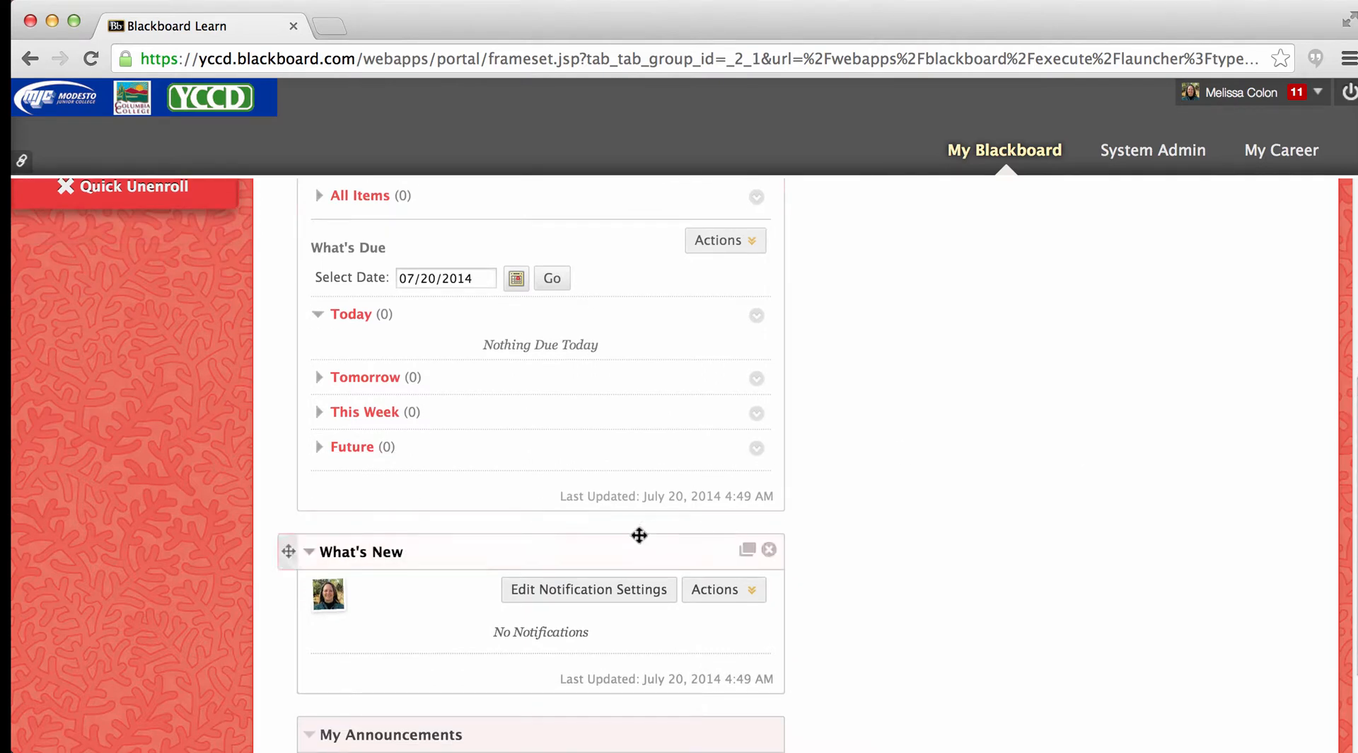
drag(636, 534, 1156, 200)
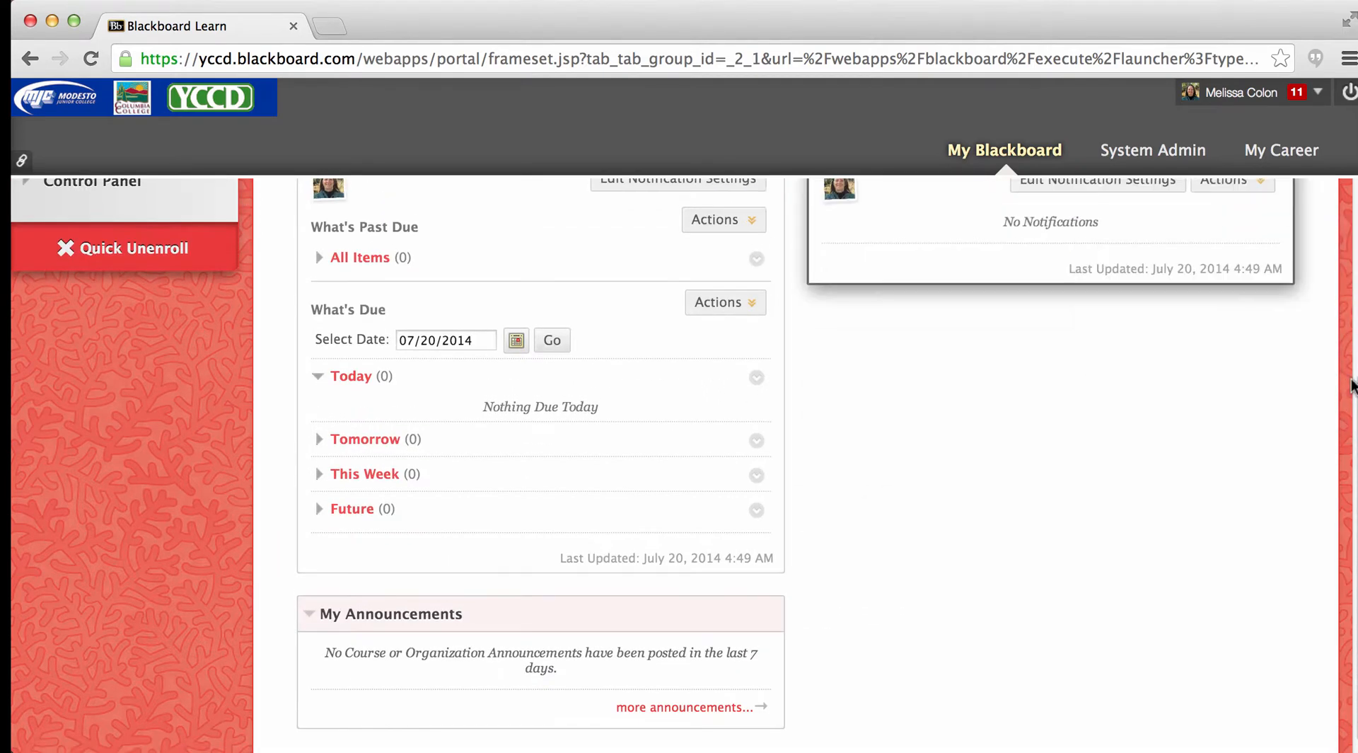
scroll(679, 460, up, 2)
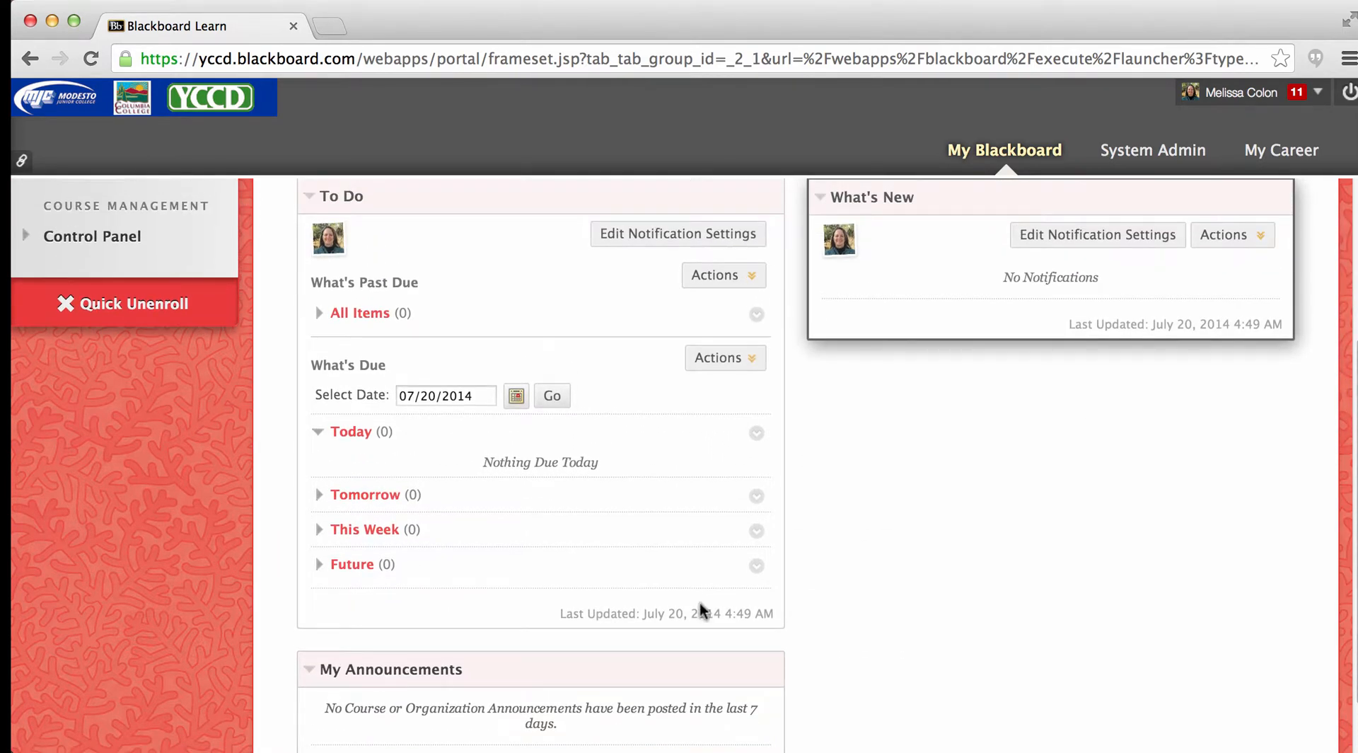
drag(604, 673, 1113, 461)
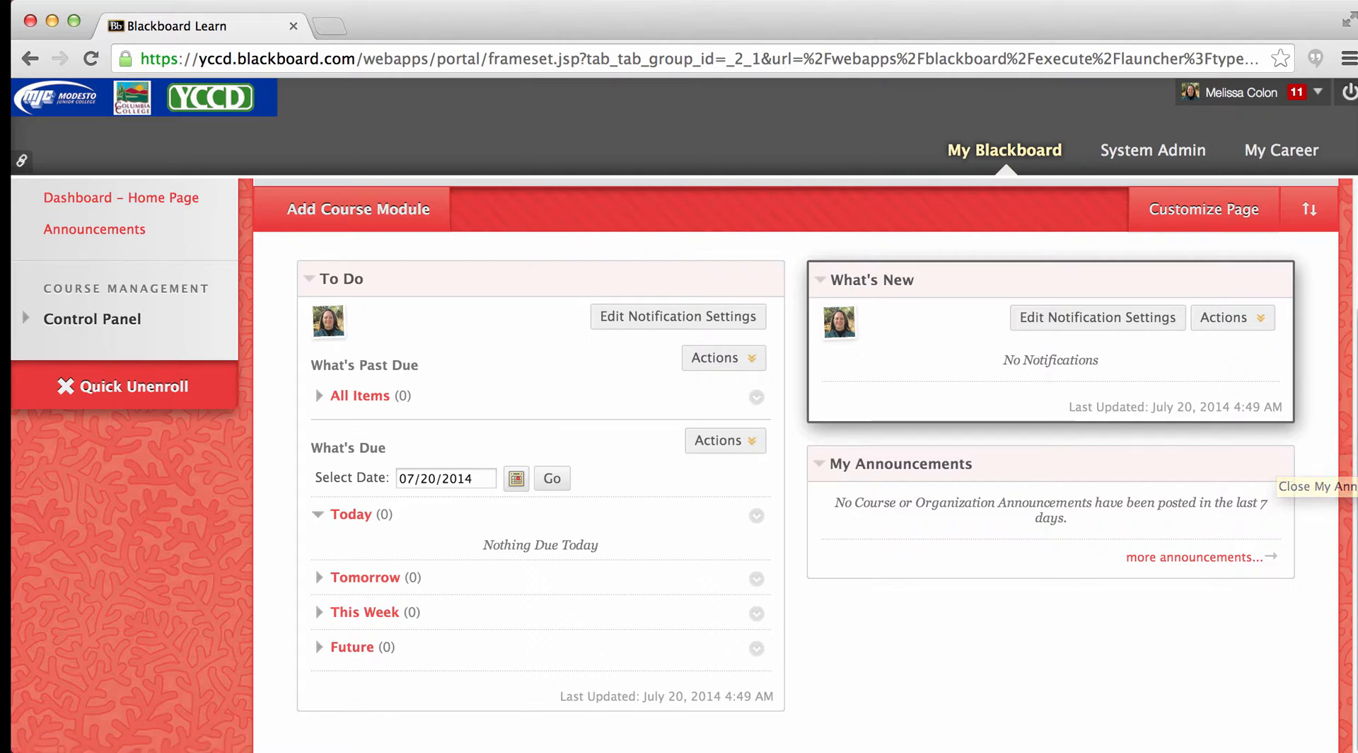
- Browse the course modules available to add, then return to the Dashboard - Home Page without adding any
drag(1357, 453, 1356, 330)
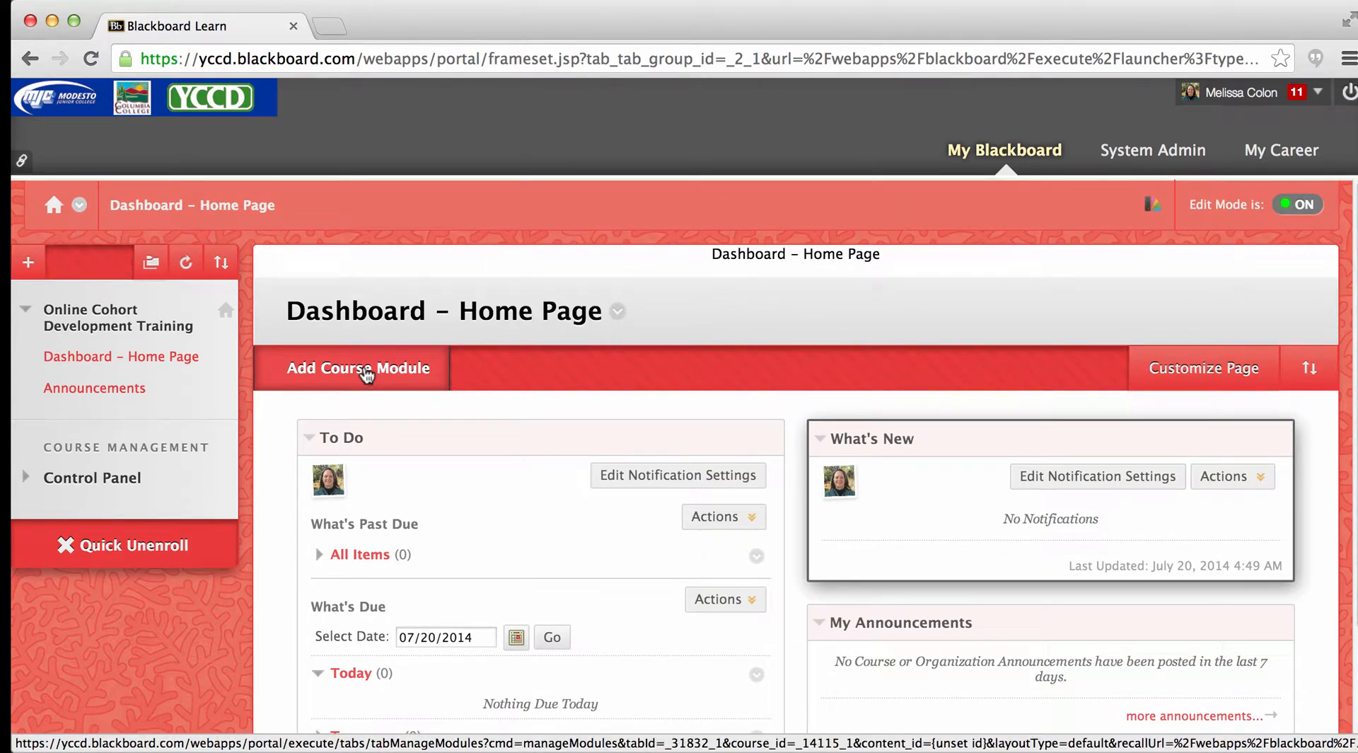
click(366, 369)
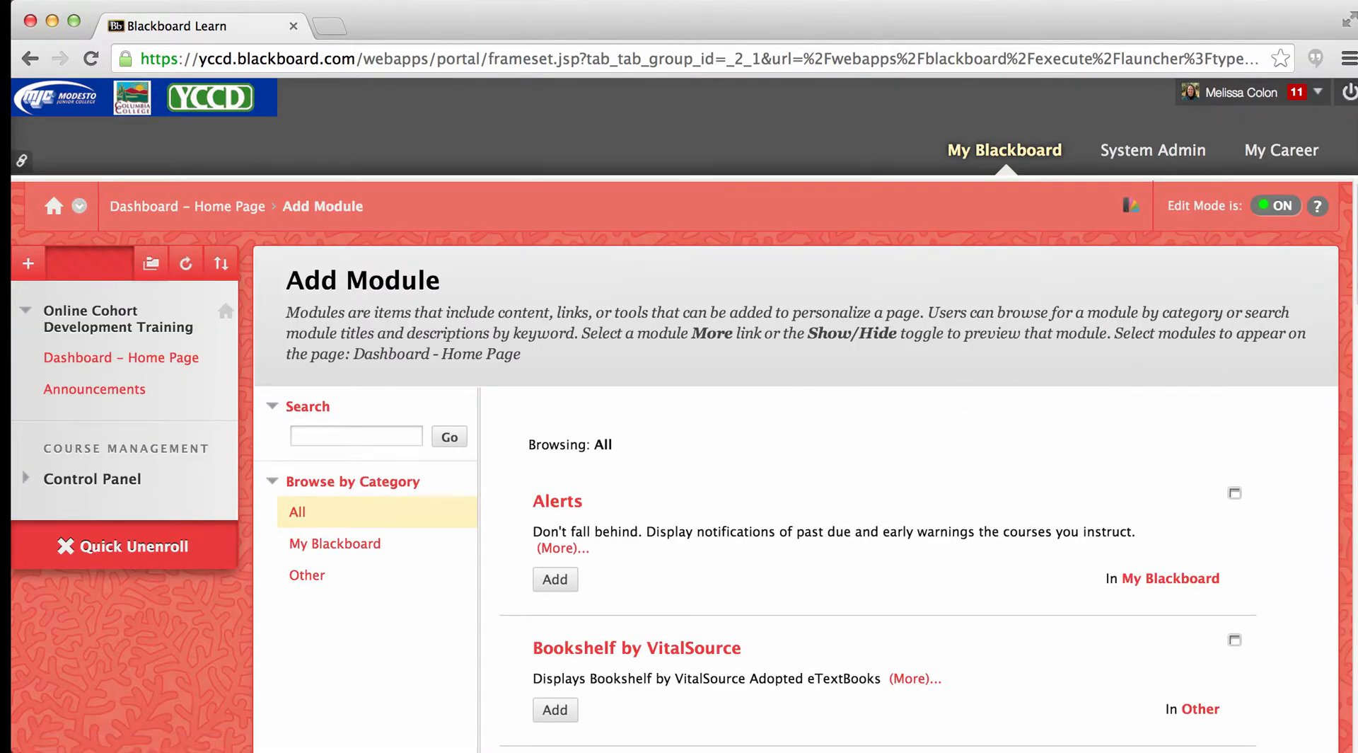
scroll(1320, 289, down, 2)
scroll(675, 463, down, 5)
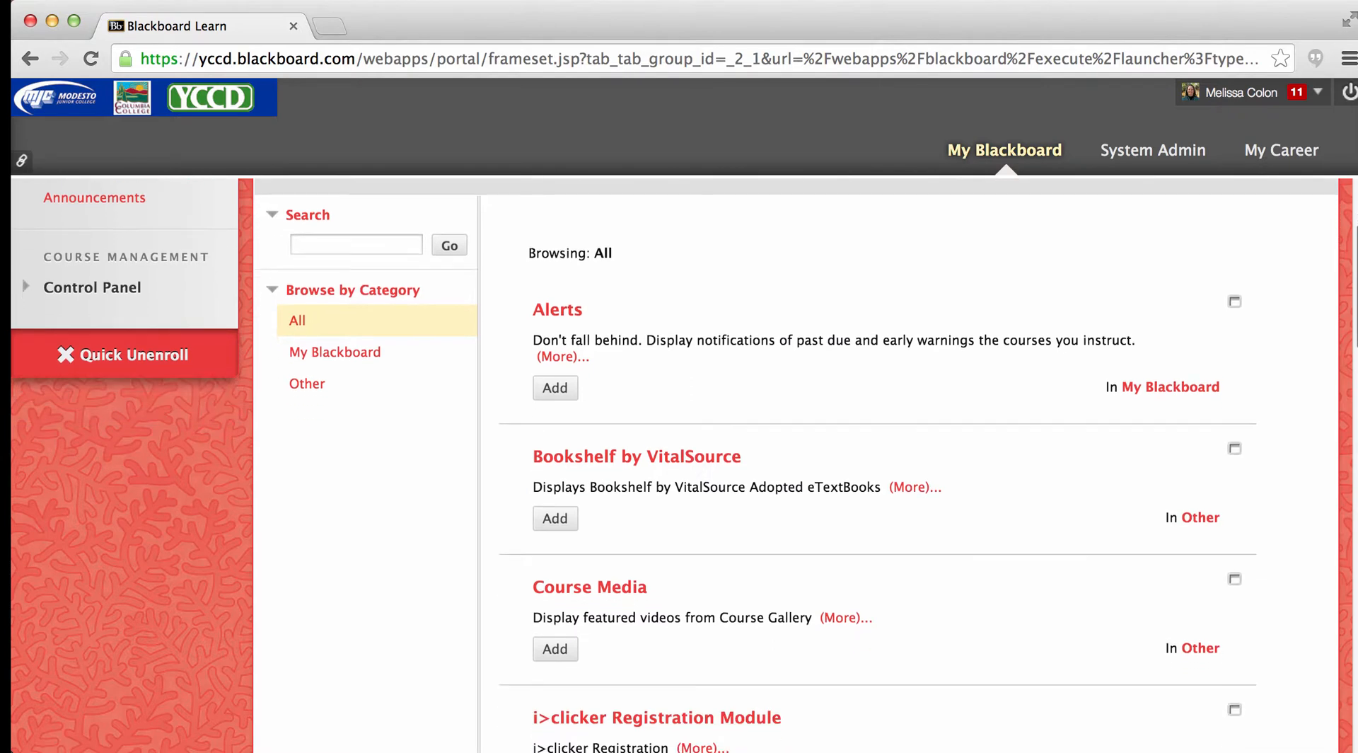
scroll(675, 462, down, 6)
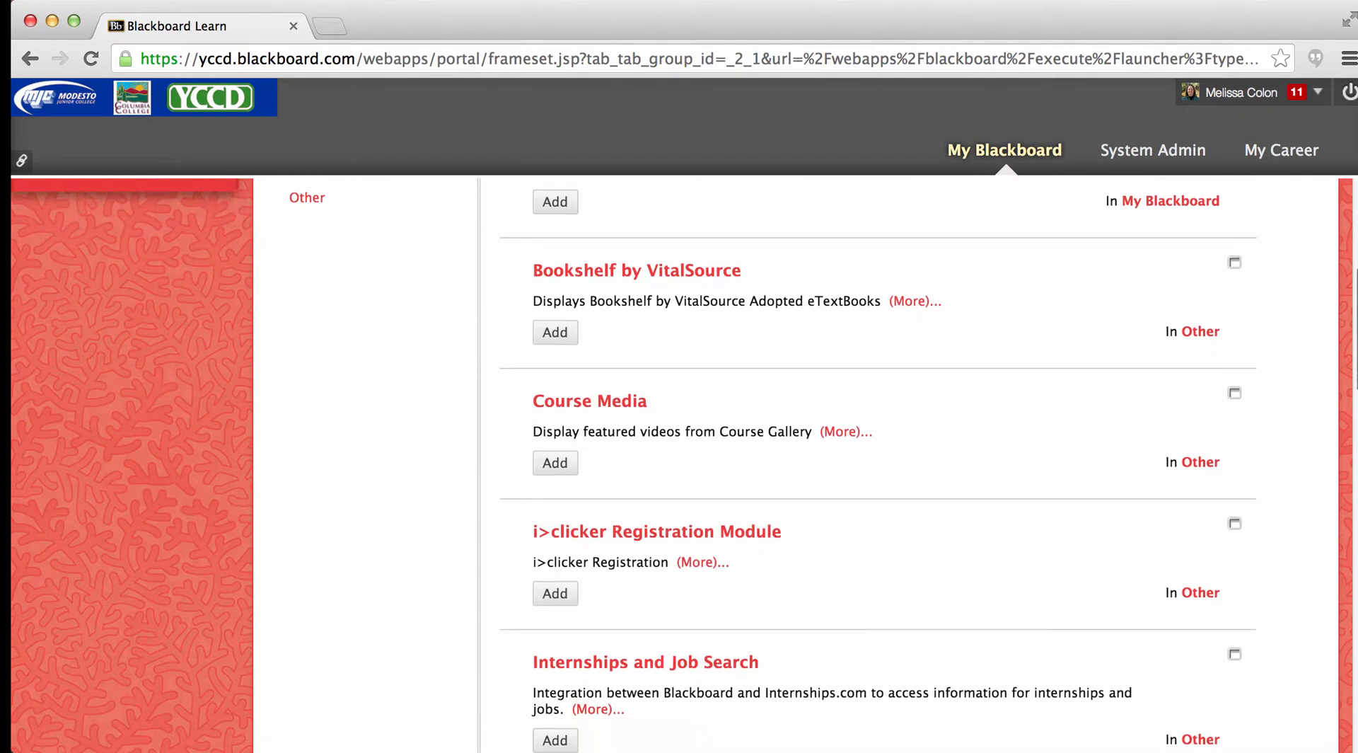
scroll(675, 462, down, 1)
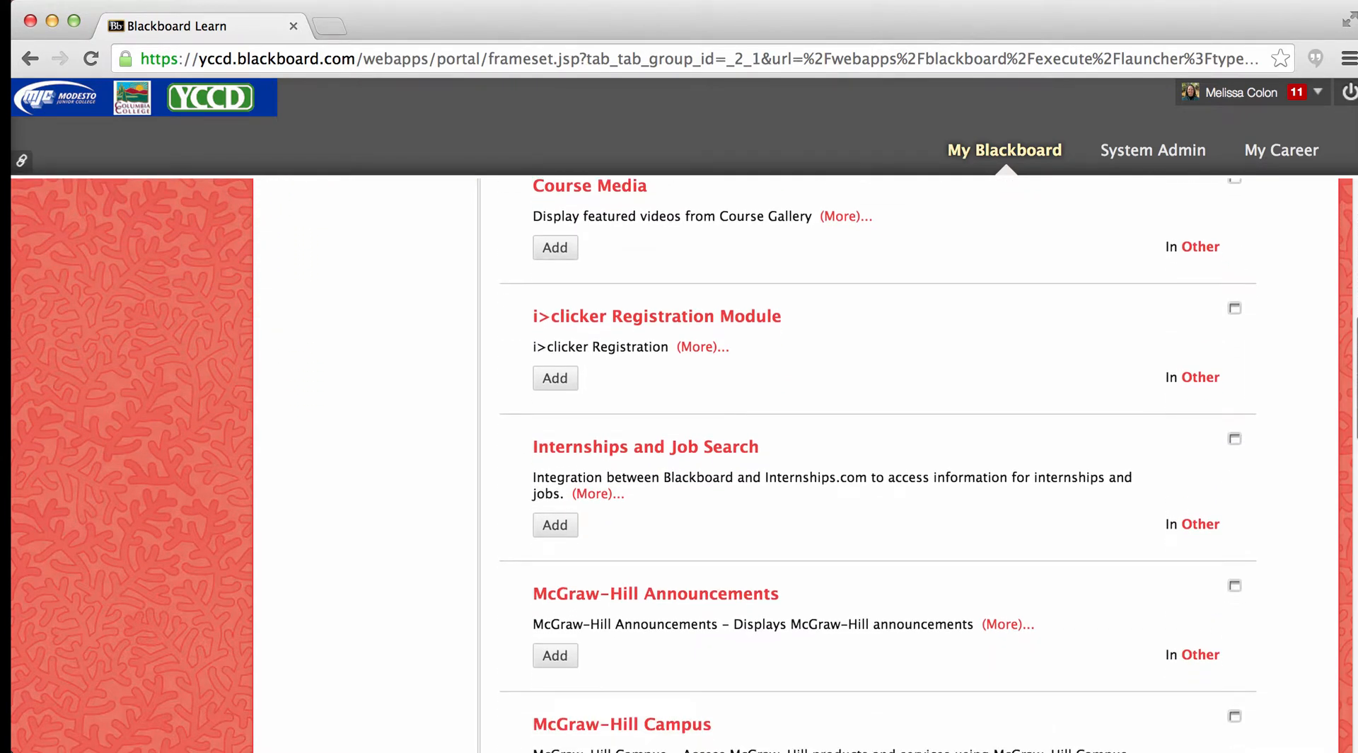
scroll(675, 463, up, 16)
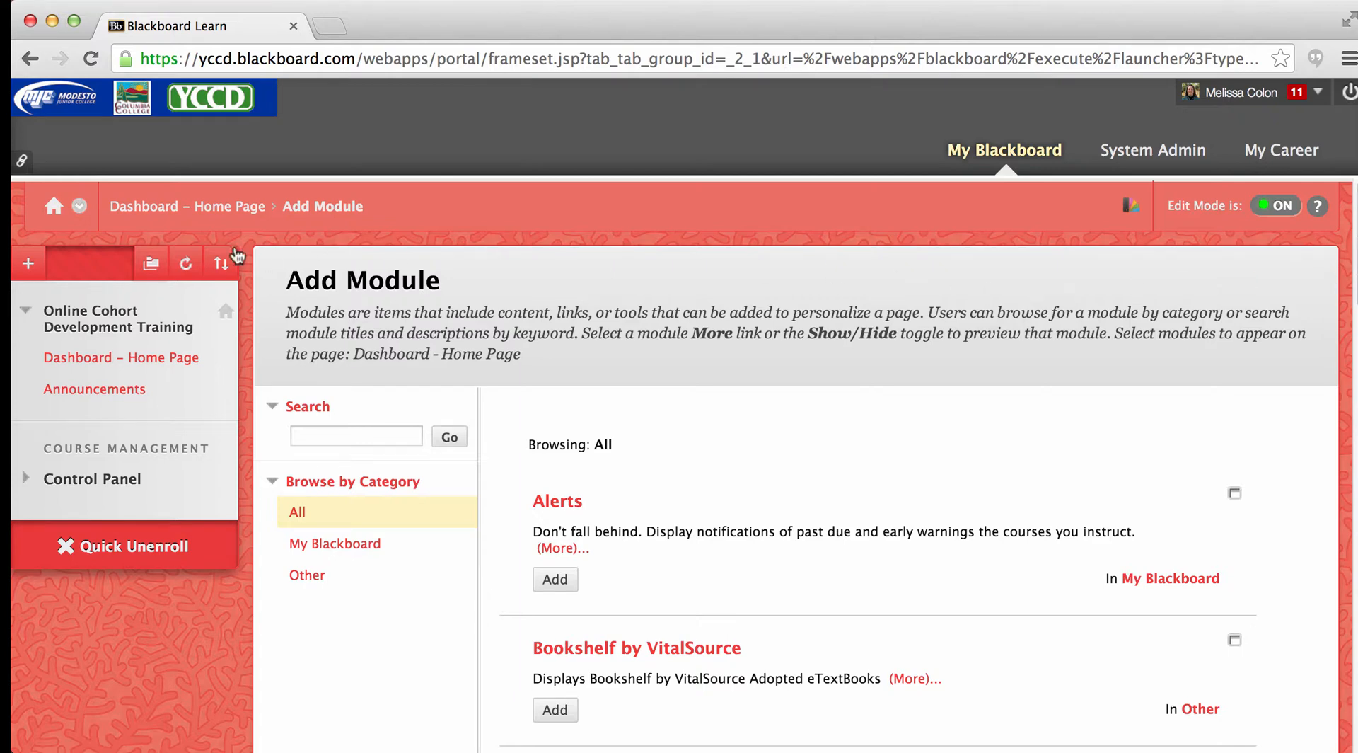
click(226, 209)
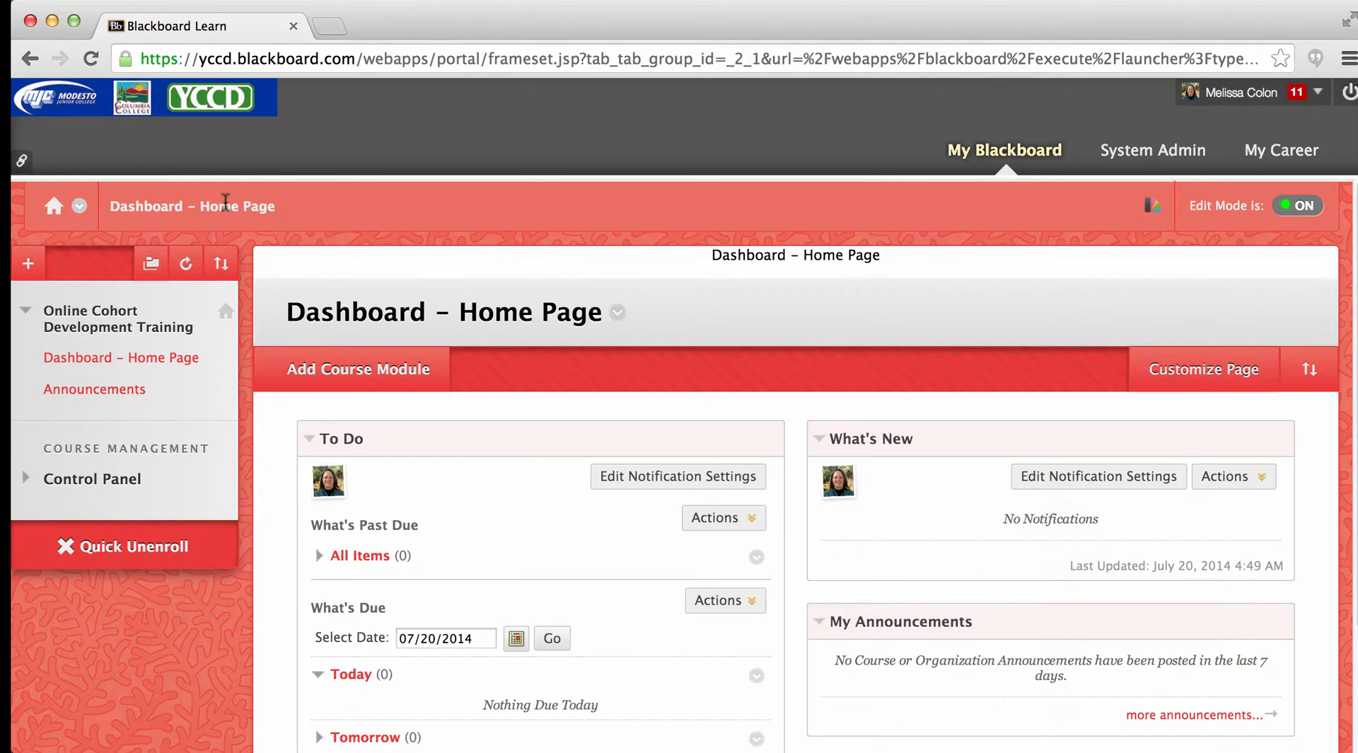
- Open the page banner settings for the Dashboard - Home Page
scroll(1180, 301, down, 1)
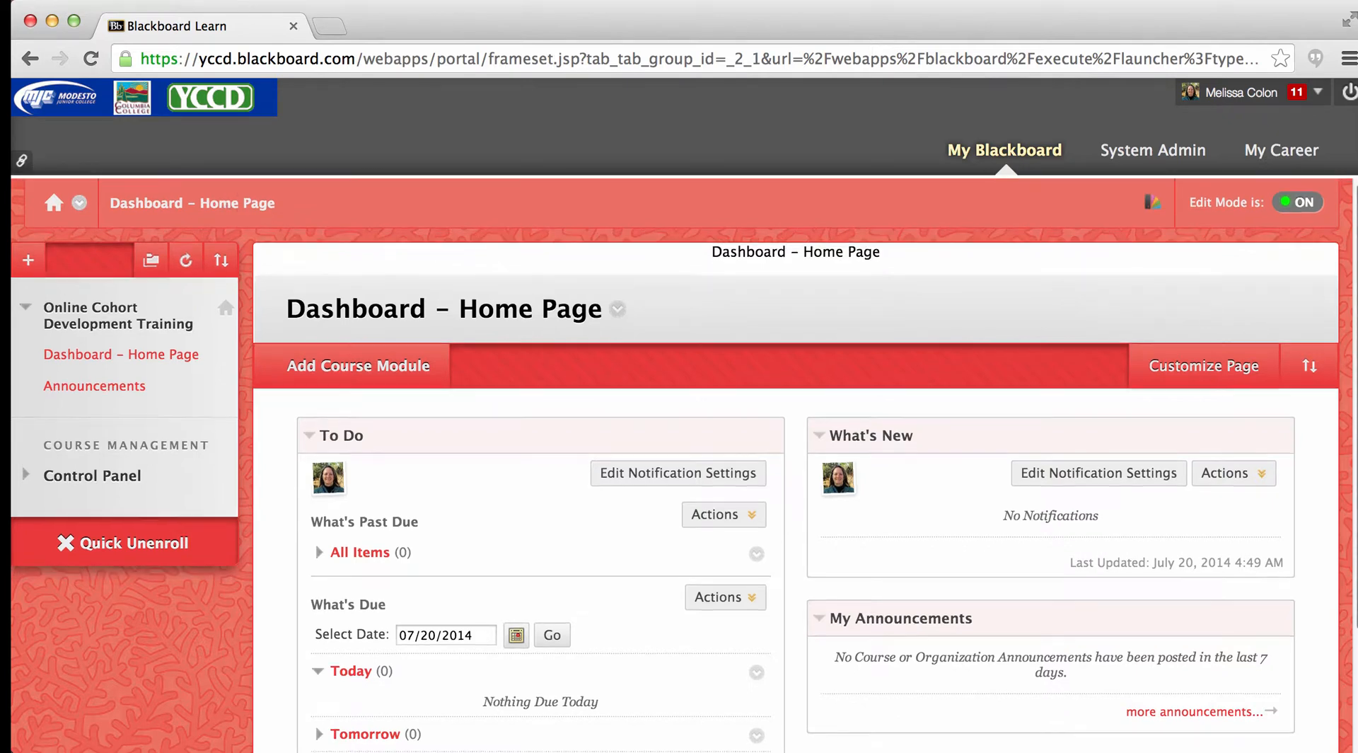
scroll(1180, 300, down, 3)
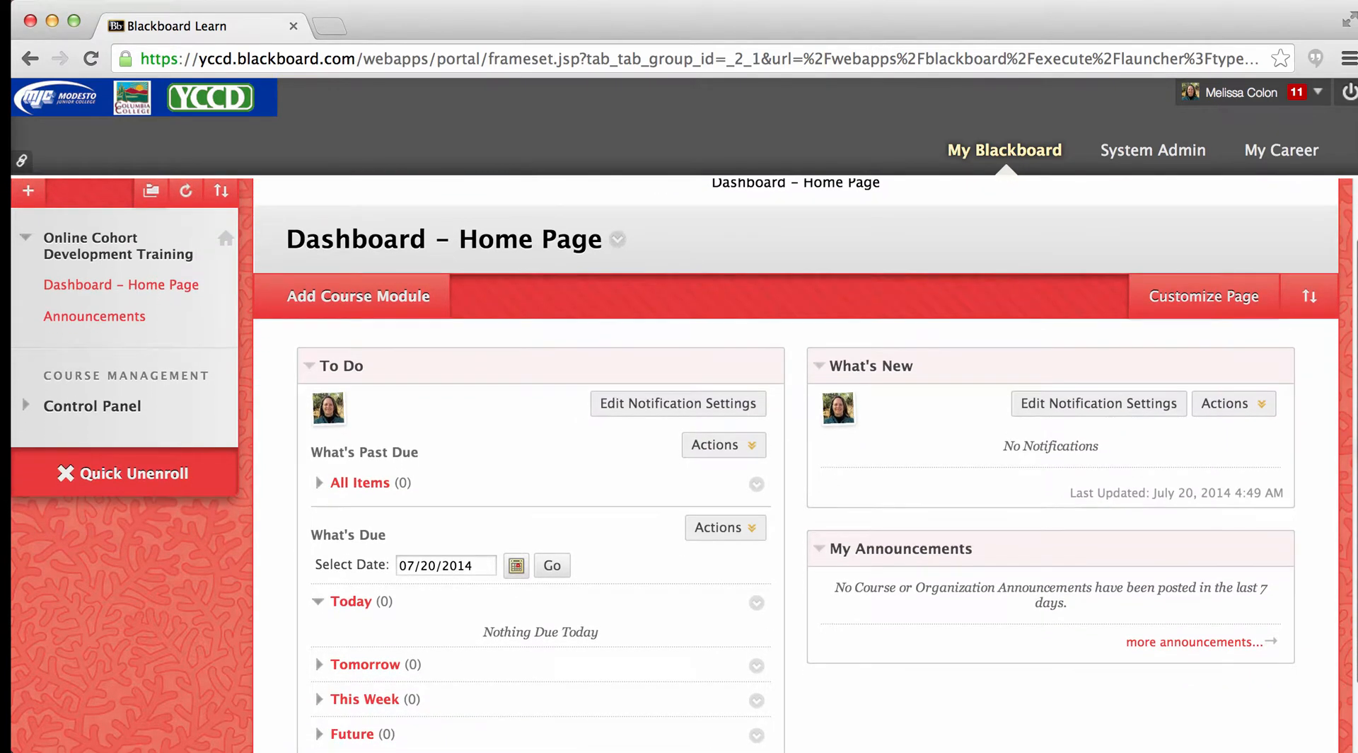
scroll(676, 466, down, 3)
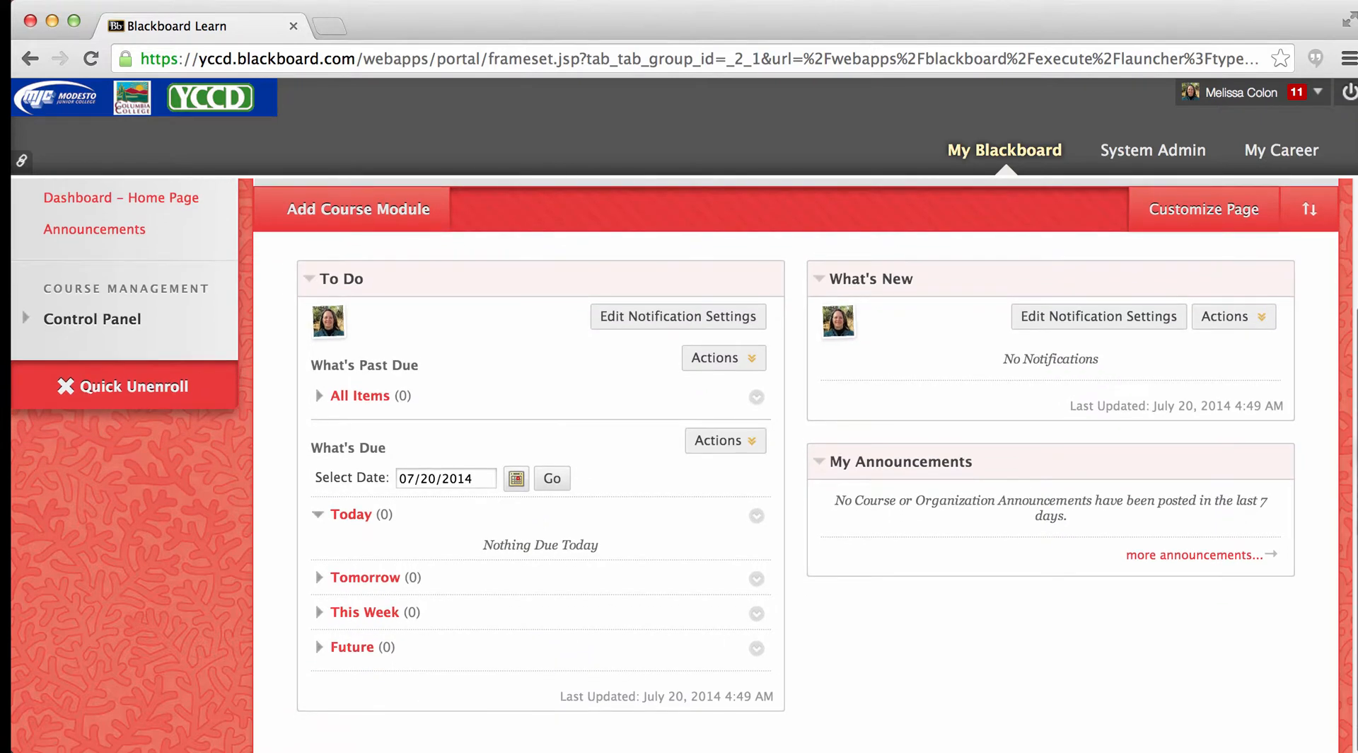
scroll(890, 582, up, 1)
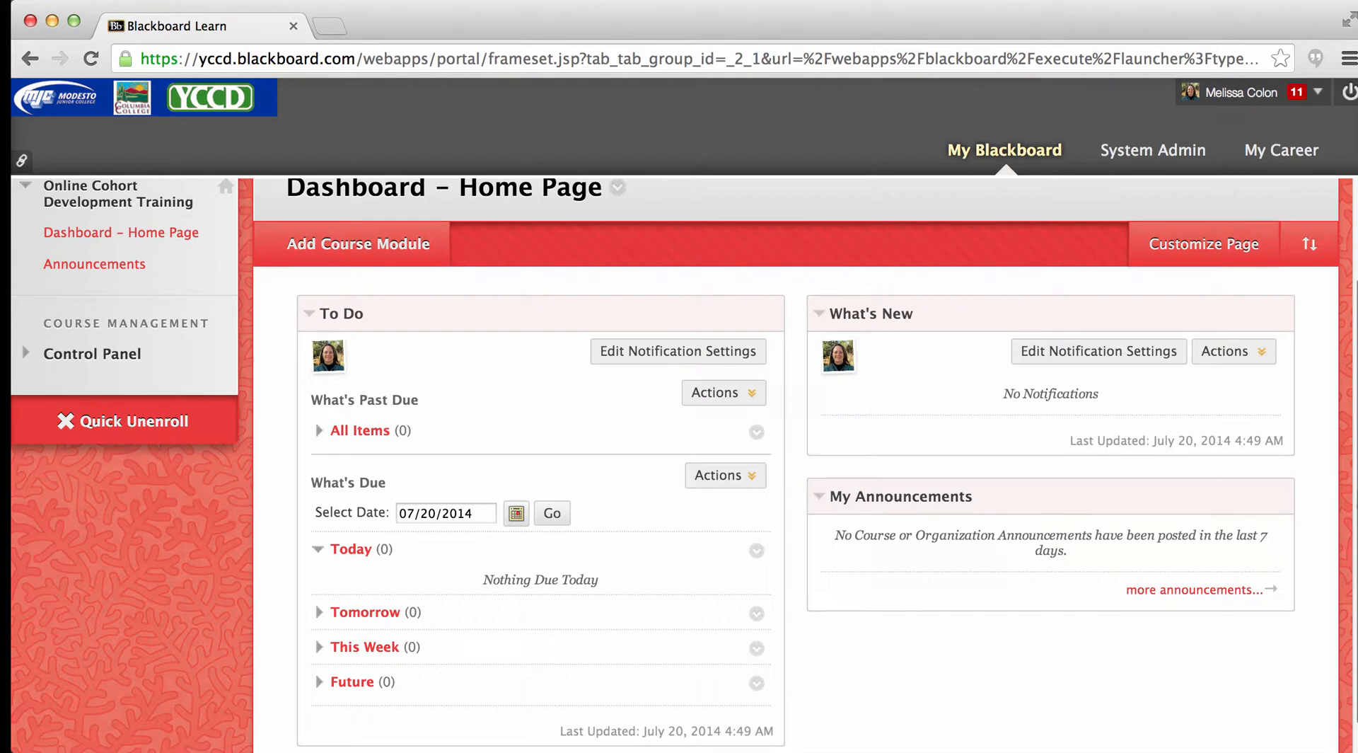
scroll(796, 460, up, 2)
scroll(796, 460, up, 2)
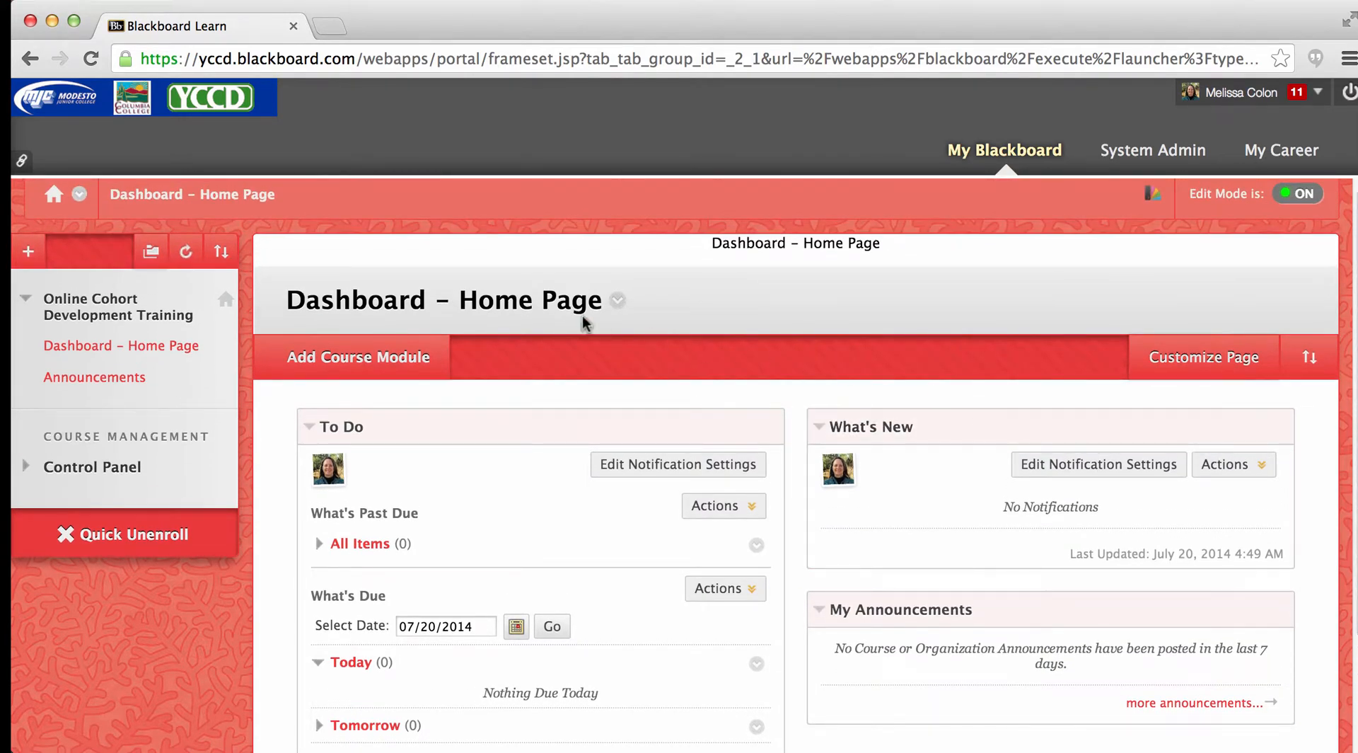
click(618, 305)
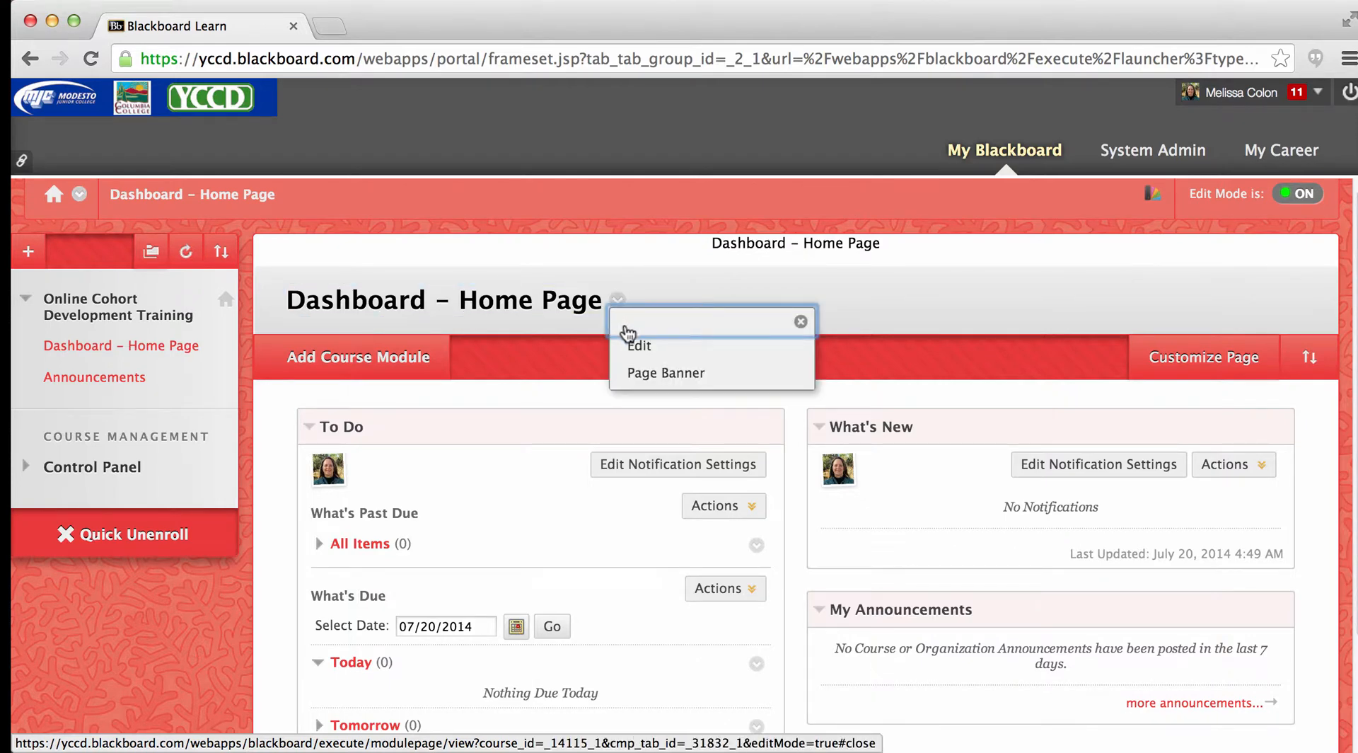
click(633, 375)
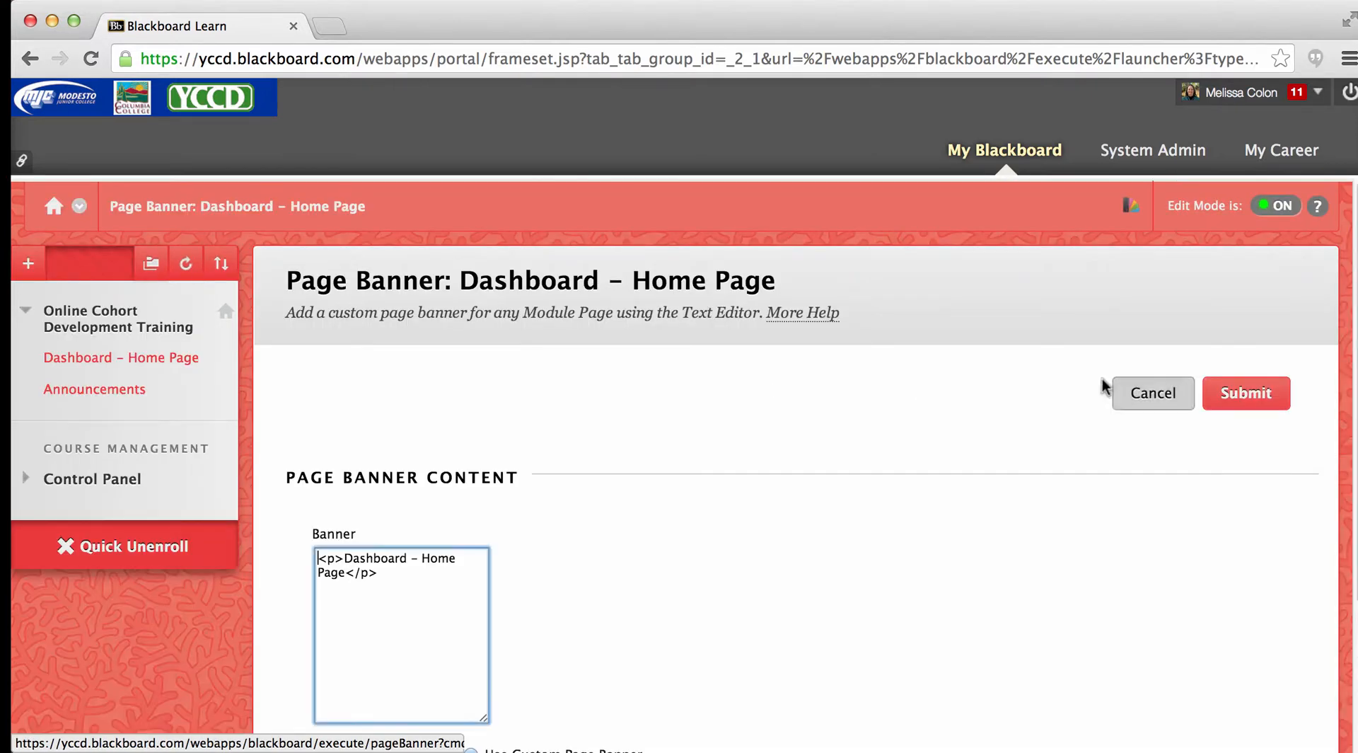
- Replace the banner text with "Welcome to OCD" and center it
scroll(831, 317, down, 3)
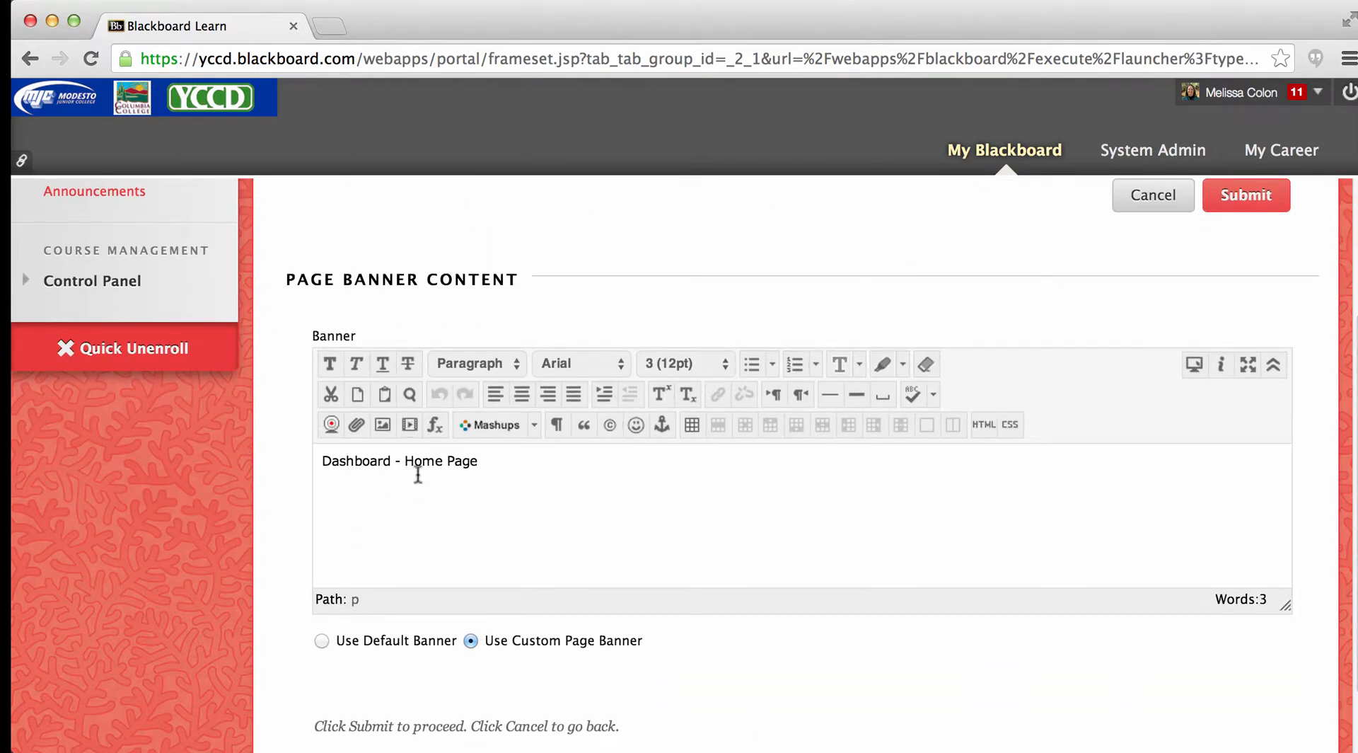
drag(488, 461, 291, 457)
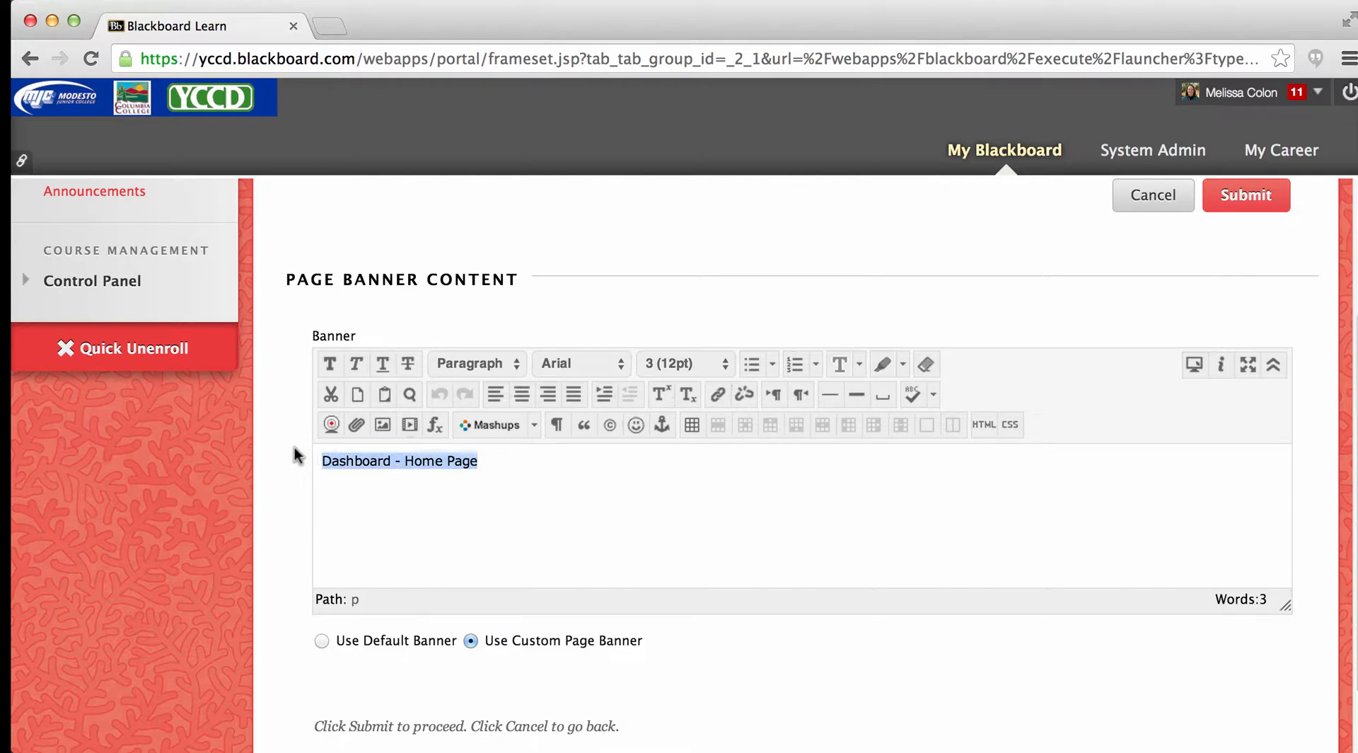
text(Welcome)
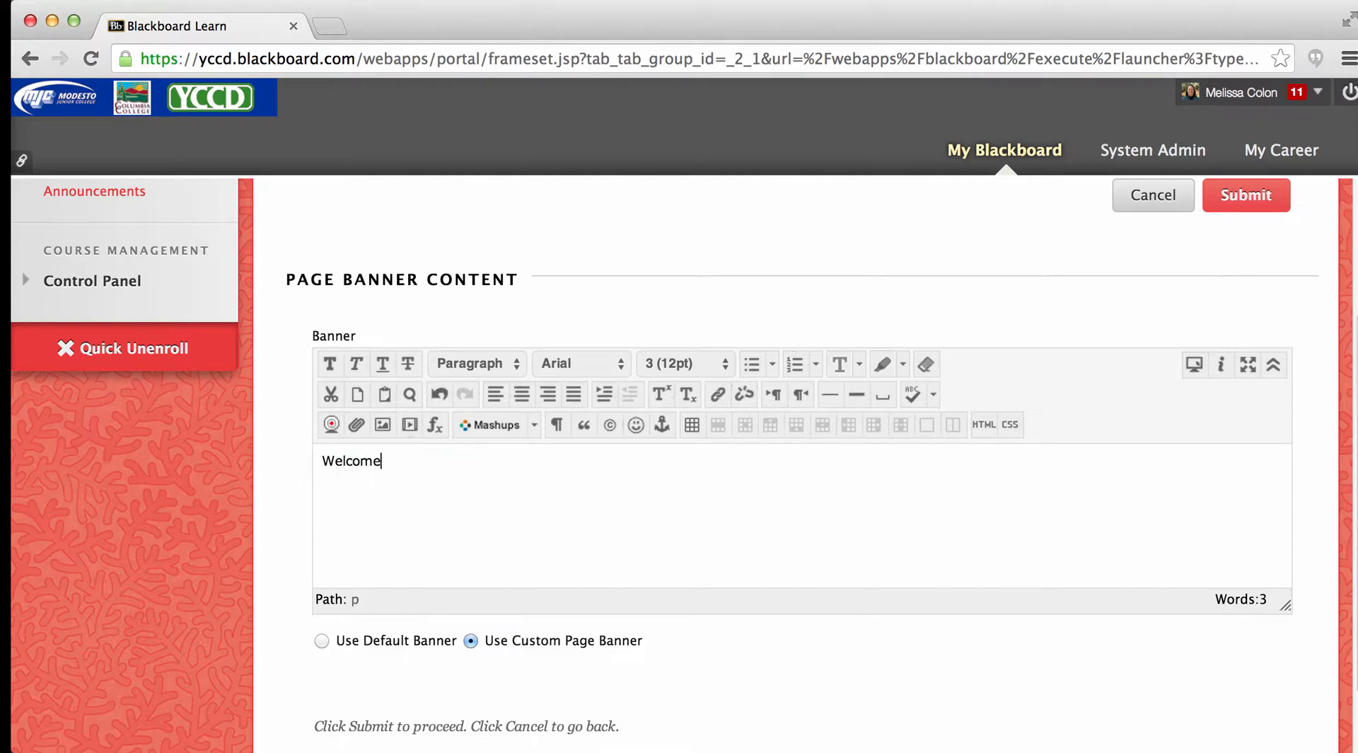
text( to OCD)
drag(441, 461, 316, 459)
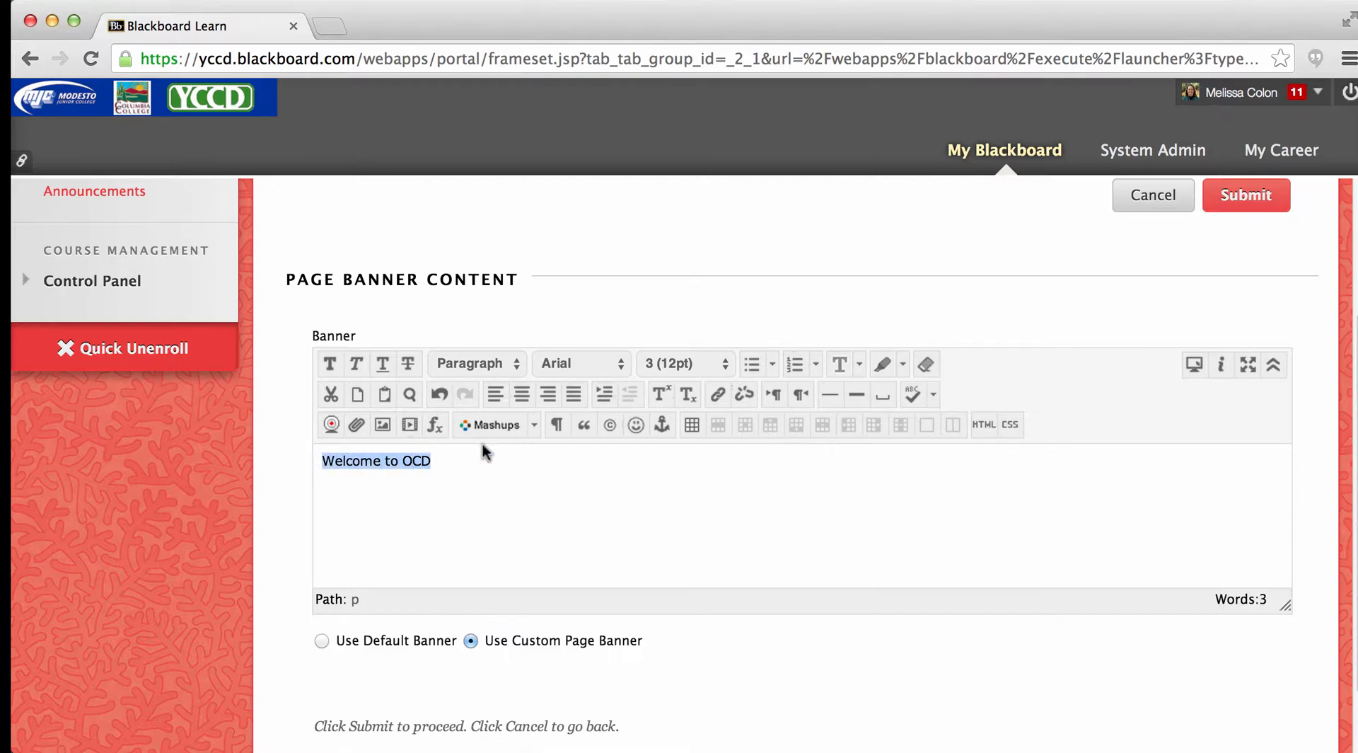
click(521, 394)
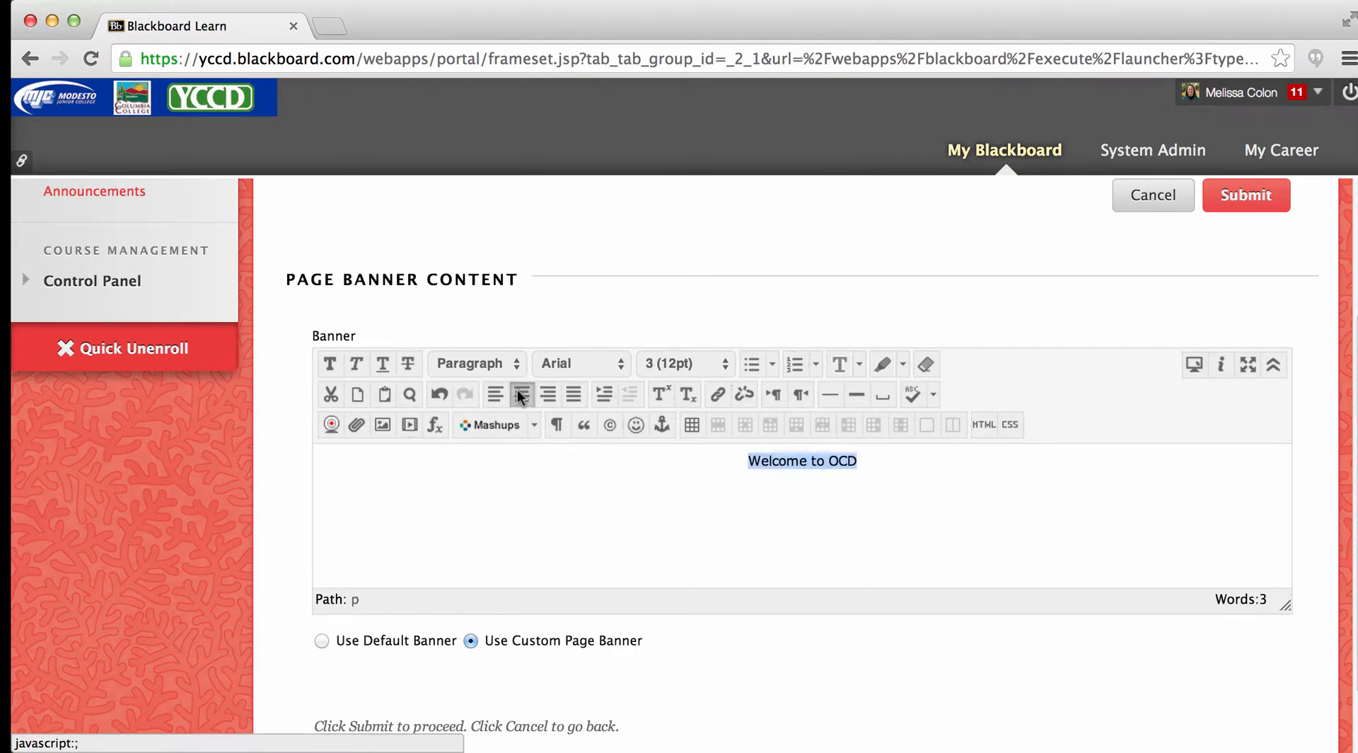
- Set the "Welcome to OCD" banner text to size 6 (24pt) and start a new line beneath it
click(724, 365)
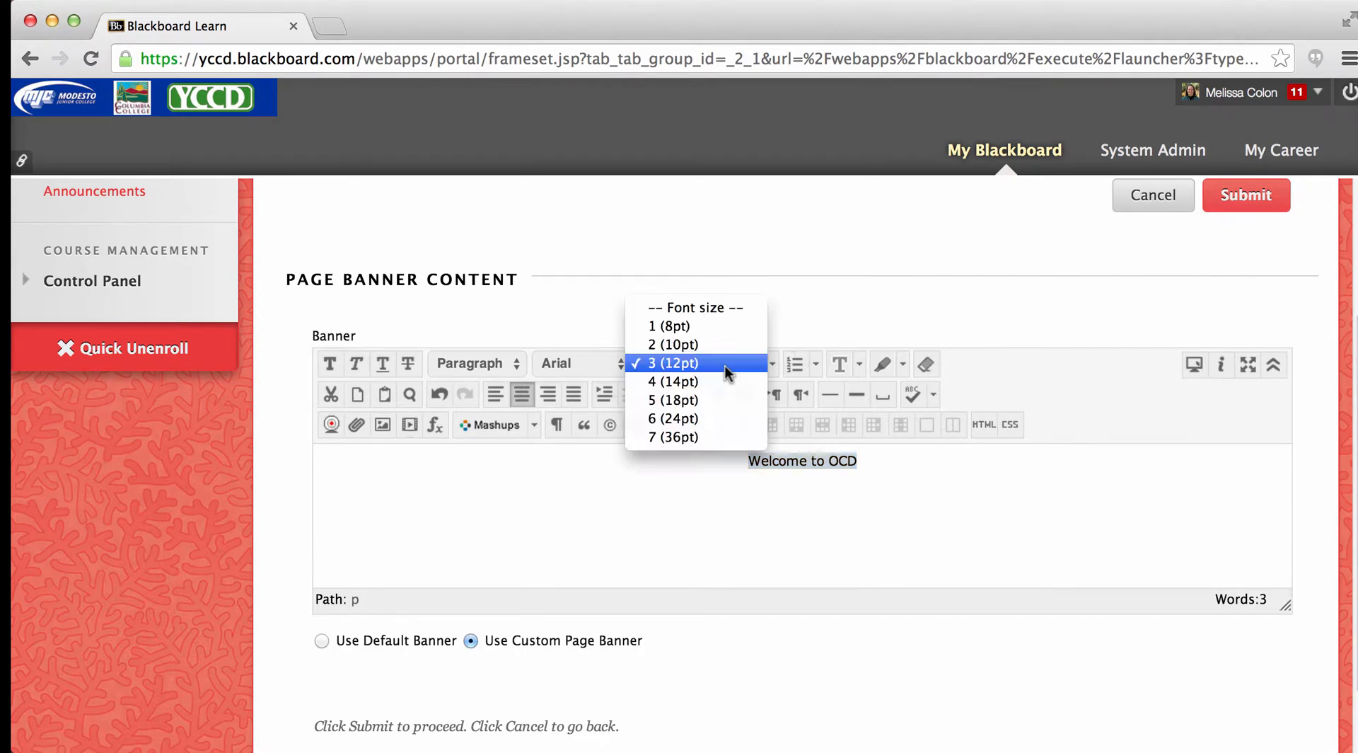
click(679, 416)
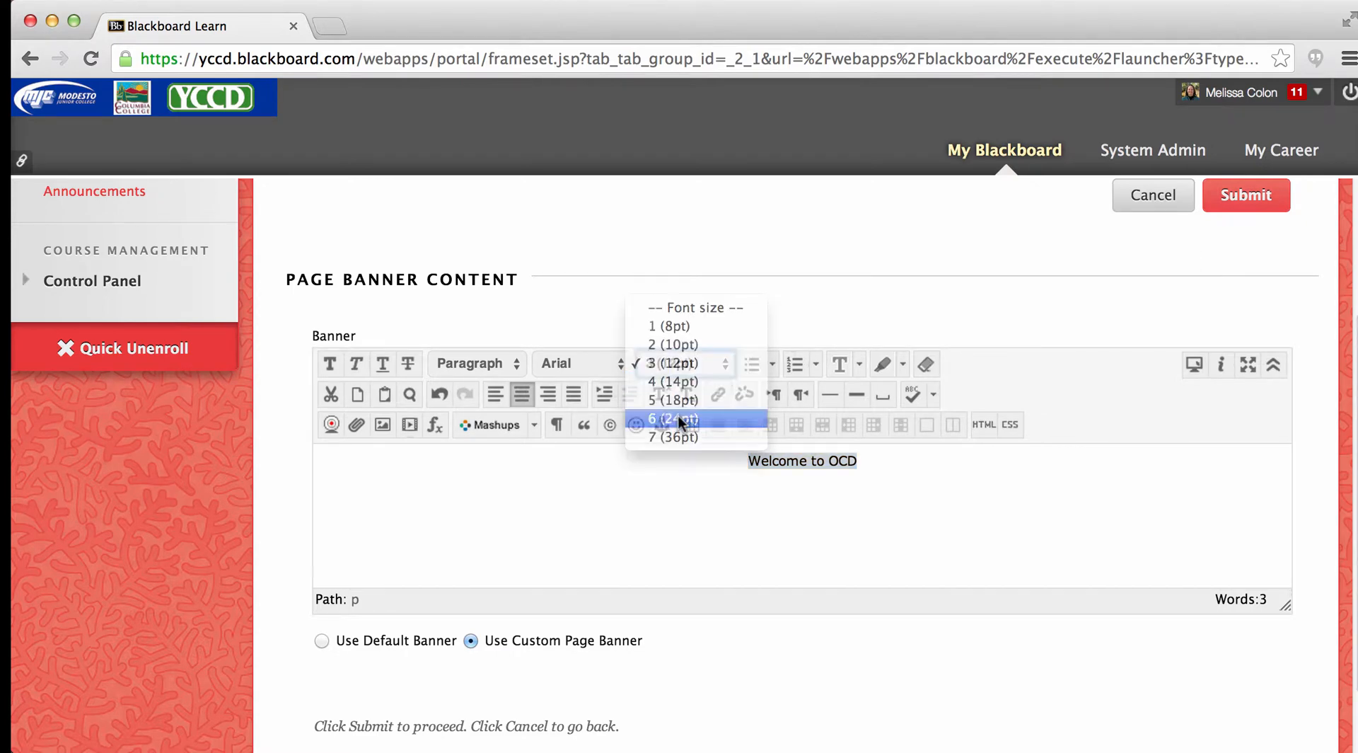
click(924, 470)
key(Return)
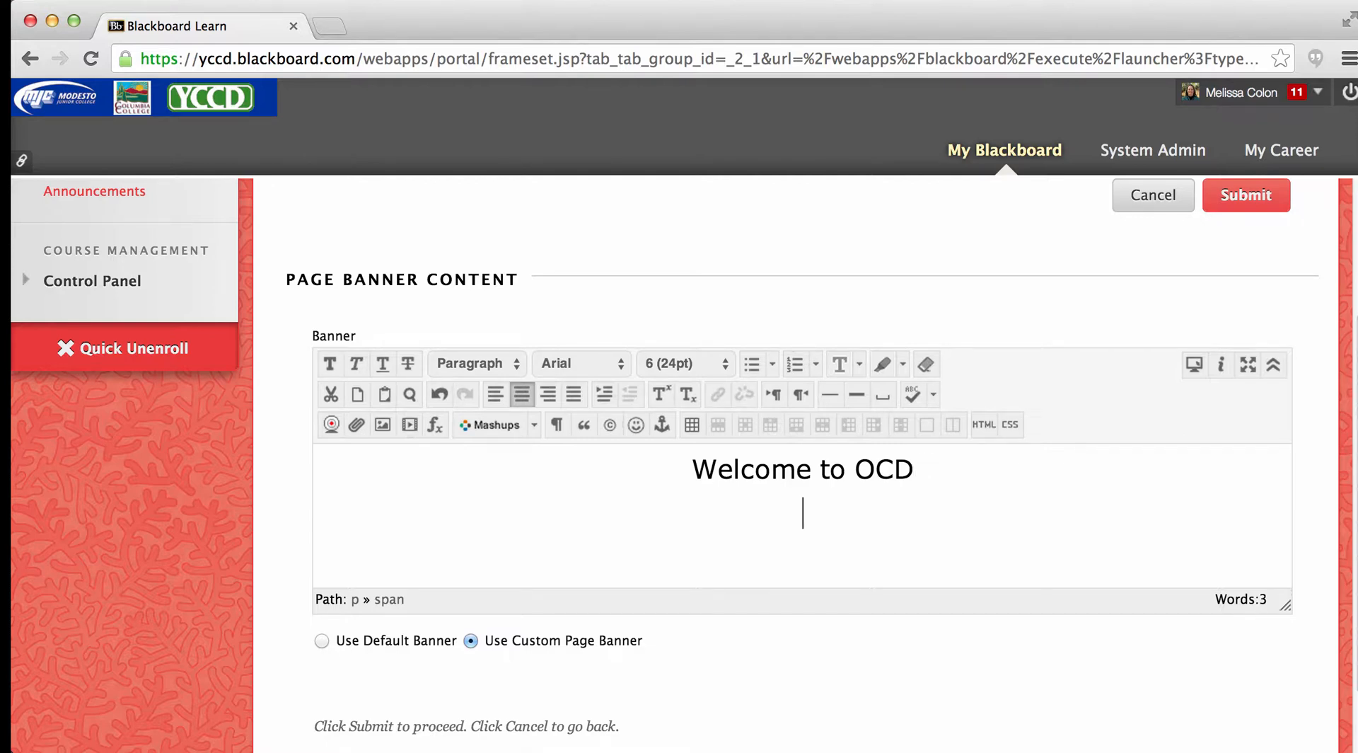
- Choose the instructor's portrait photo from the Desktop's Images folder as the image for the banner
click(380, 424)
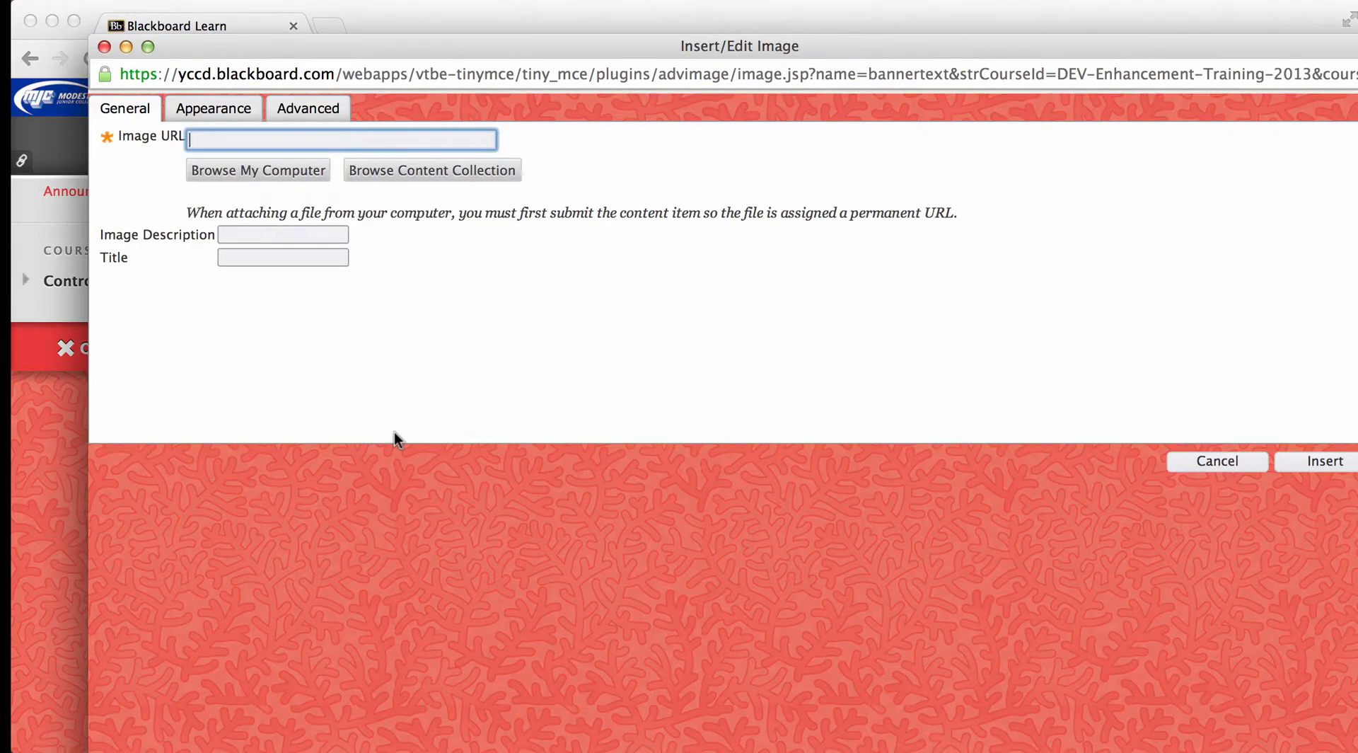
click(249, 169)
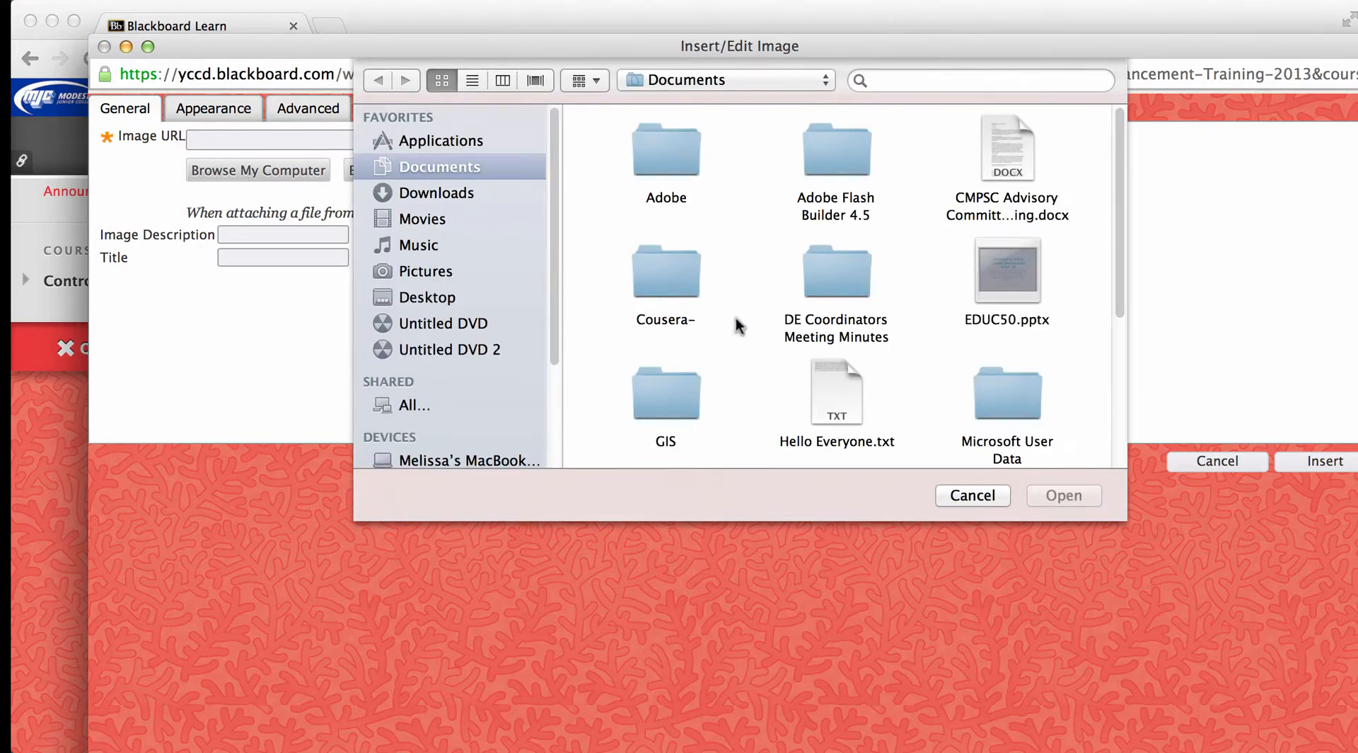
click(432, 299)
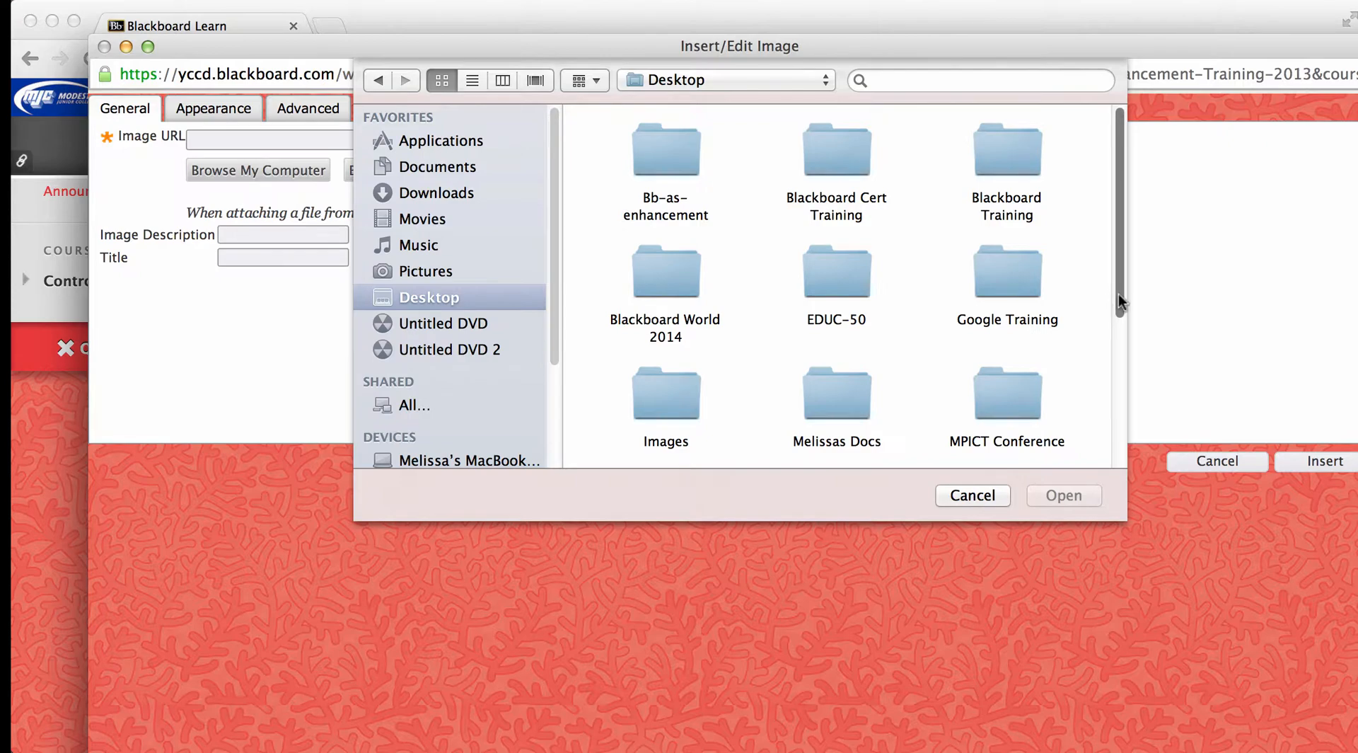
scroll(1118, 294, down, 3)
double_click(678, 355)
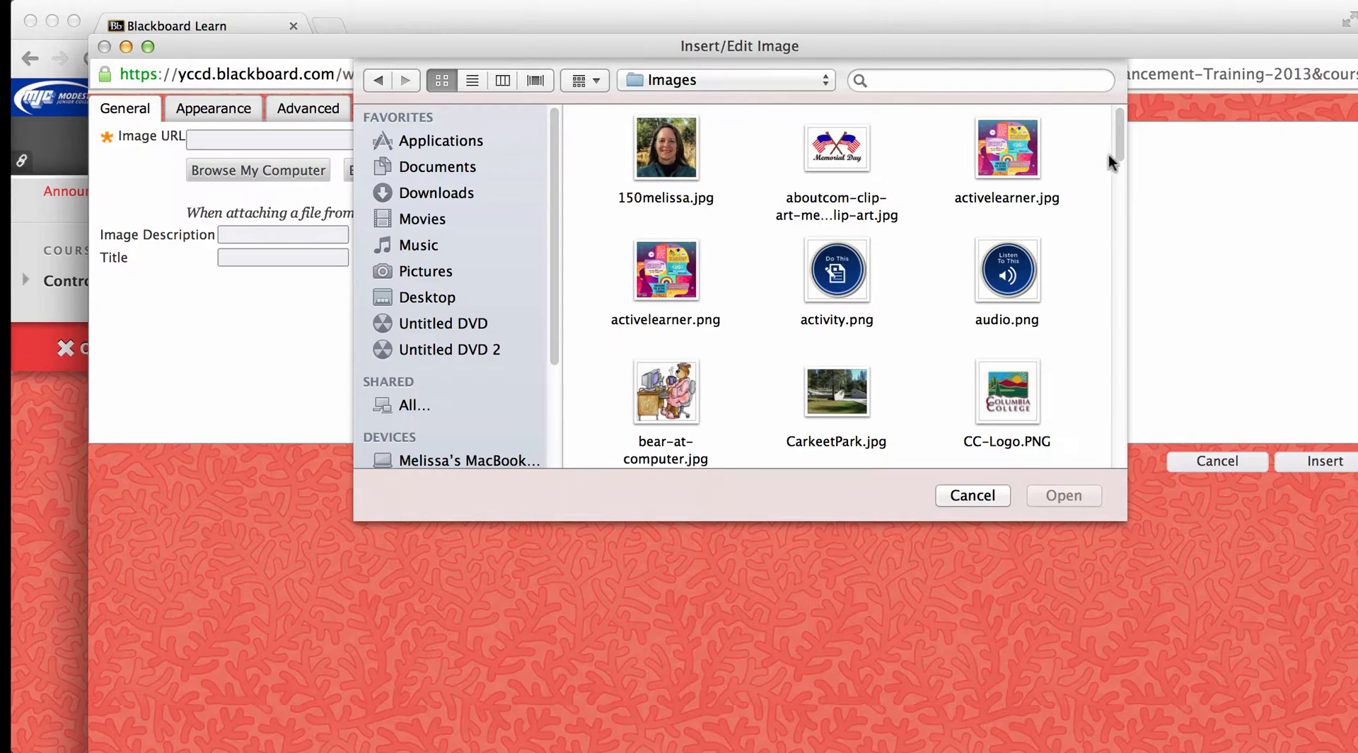
mouse_move(1118, 145)
mouse_down()
mouse_move(1118, 169)
mouse_move(1117, 147)
mouse_up()
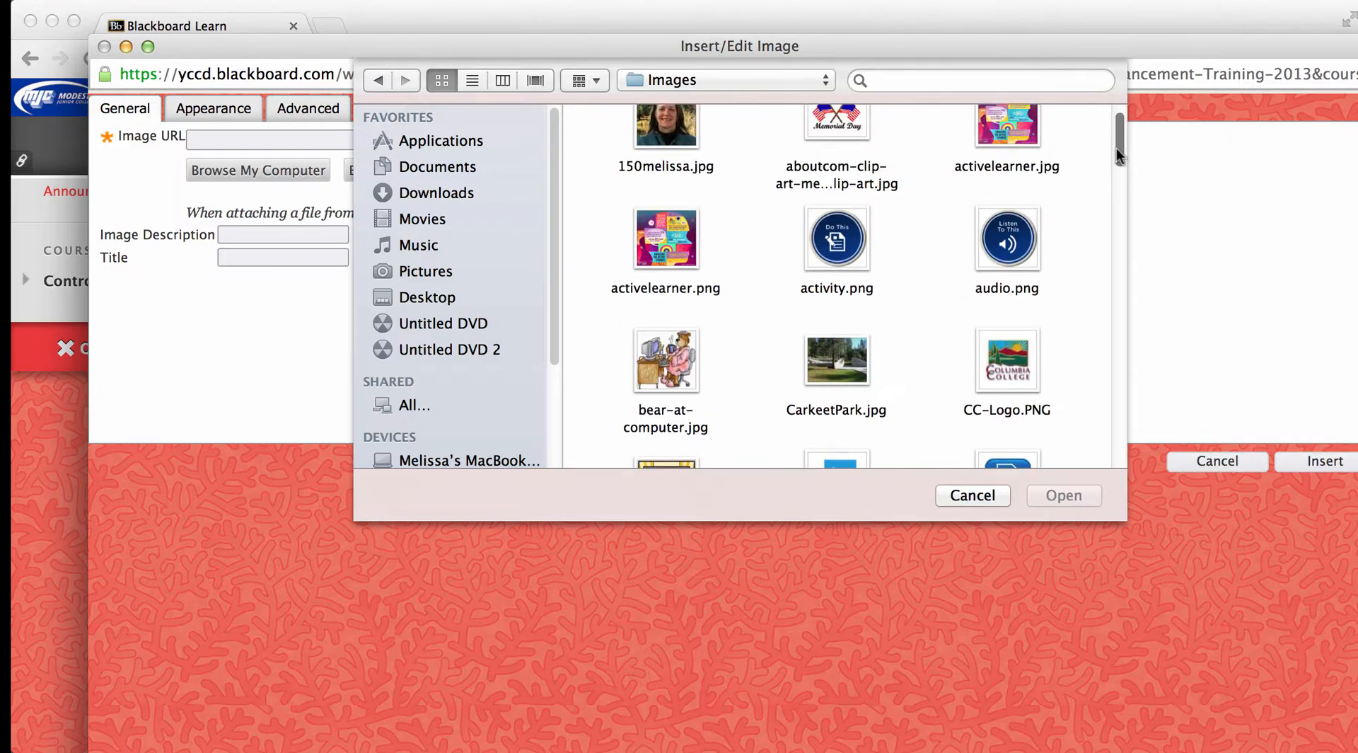
click(666, 131)
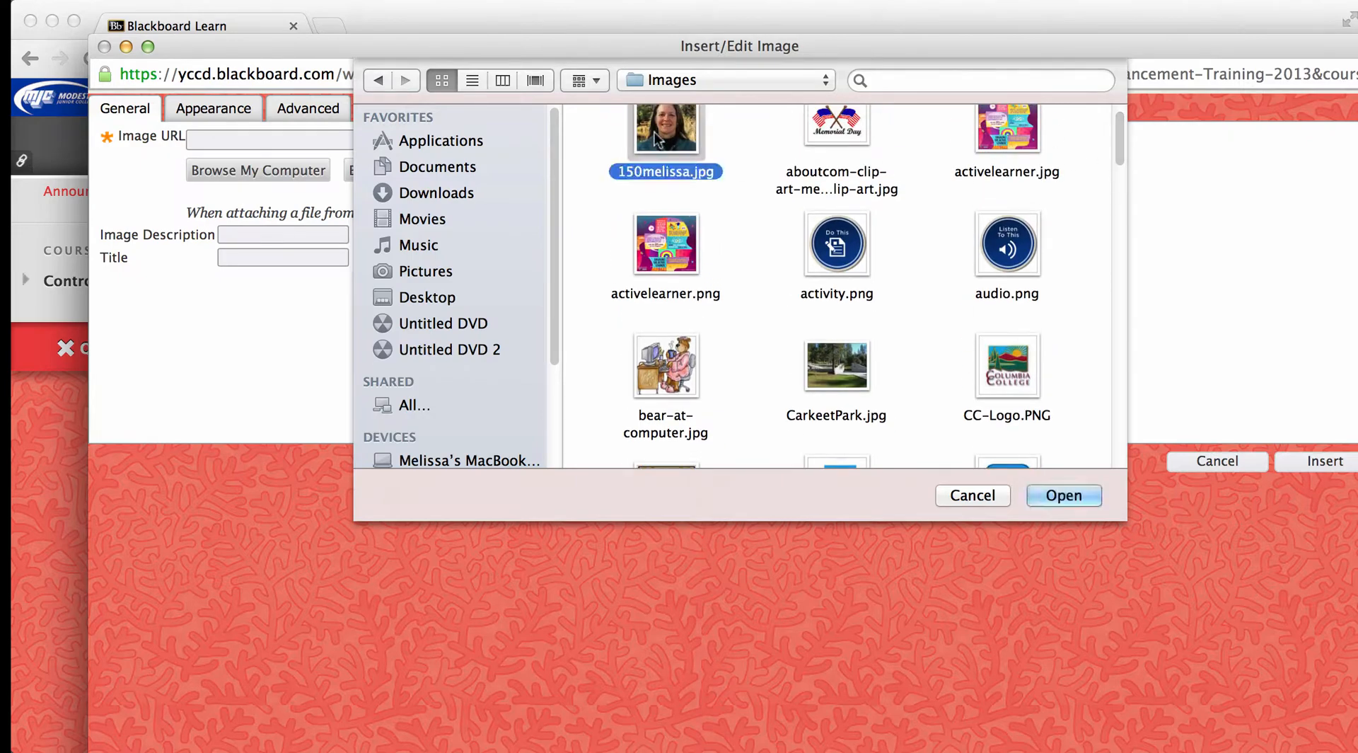
click(1058, 493)
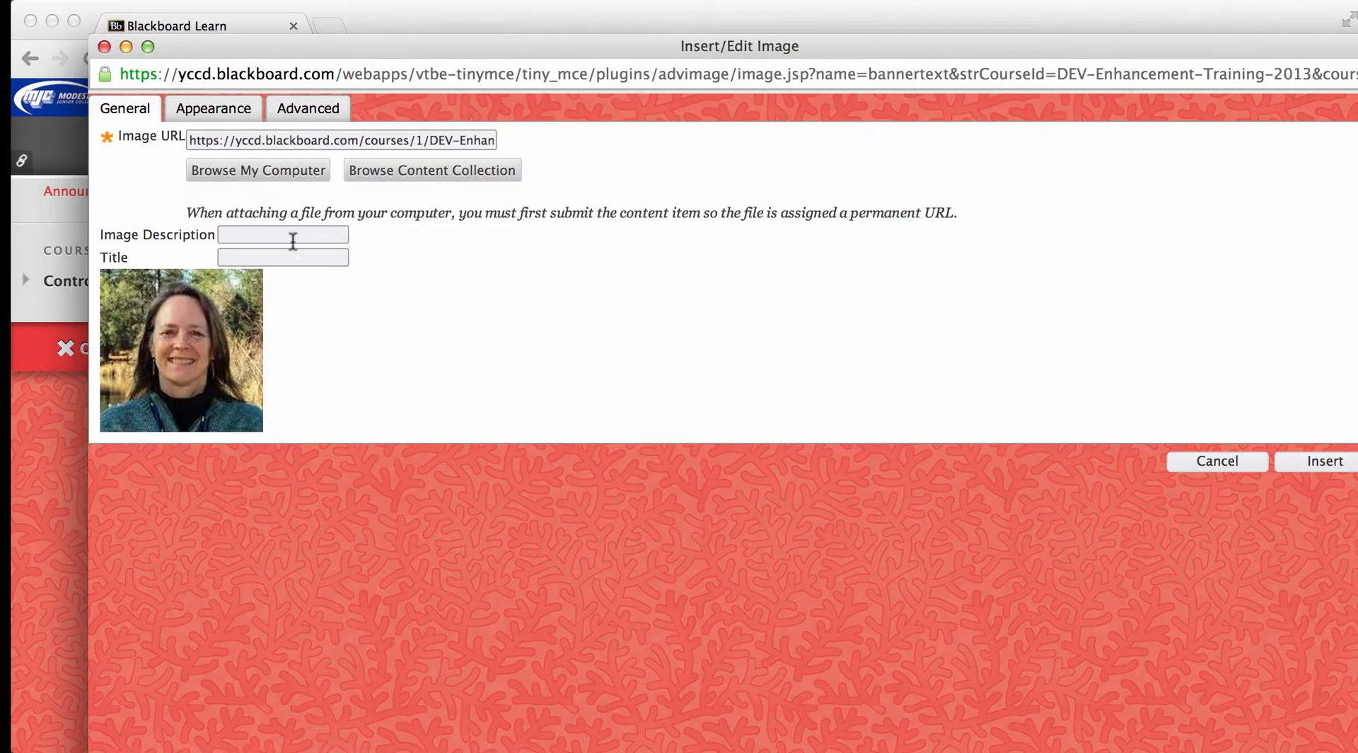
- Enter the instructor's first name plus "pic" as the image description and title, and insert the photo into the banner
click(273, 232)
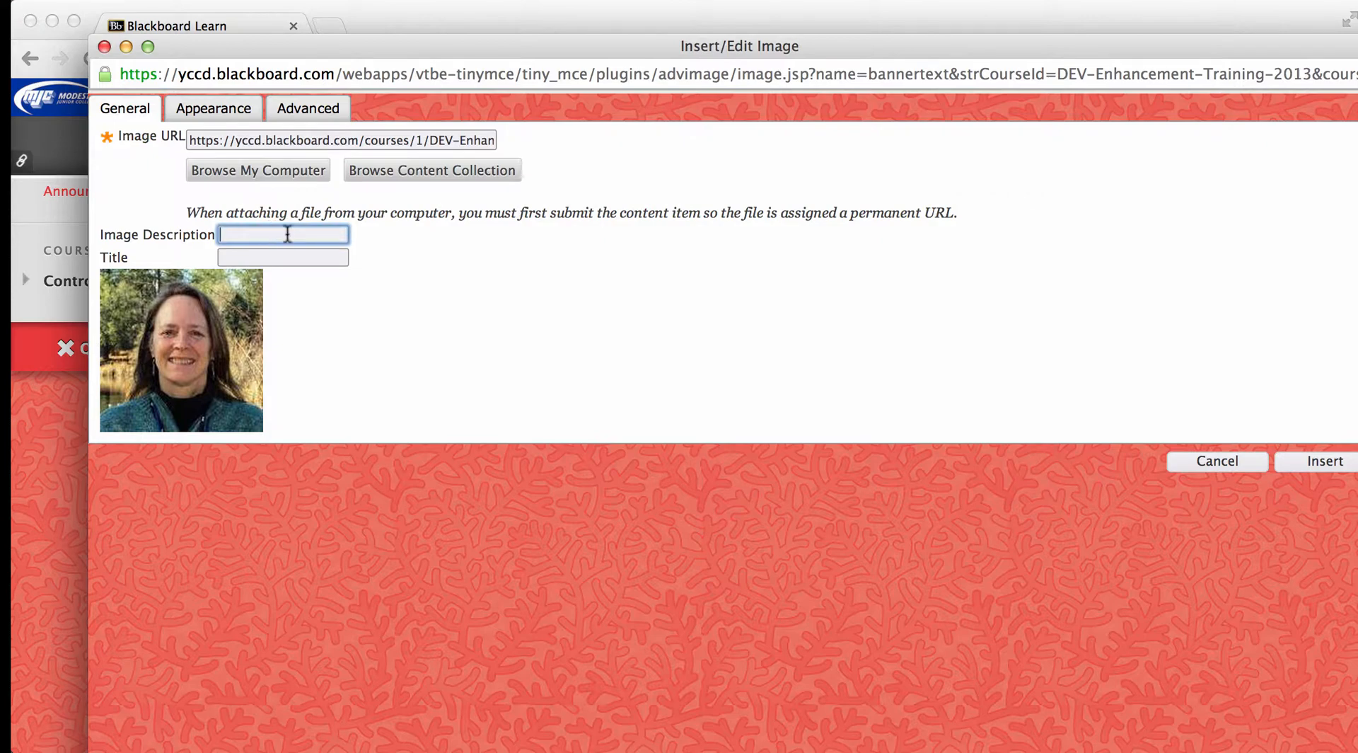
text(Melissas pic)
click(221, 256)
text(Melissas pic)
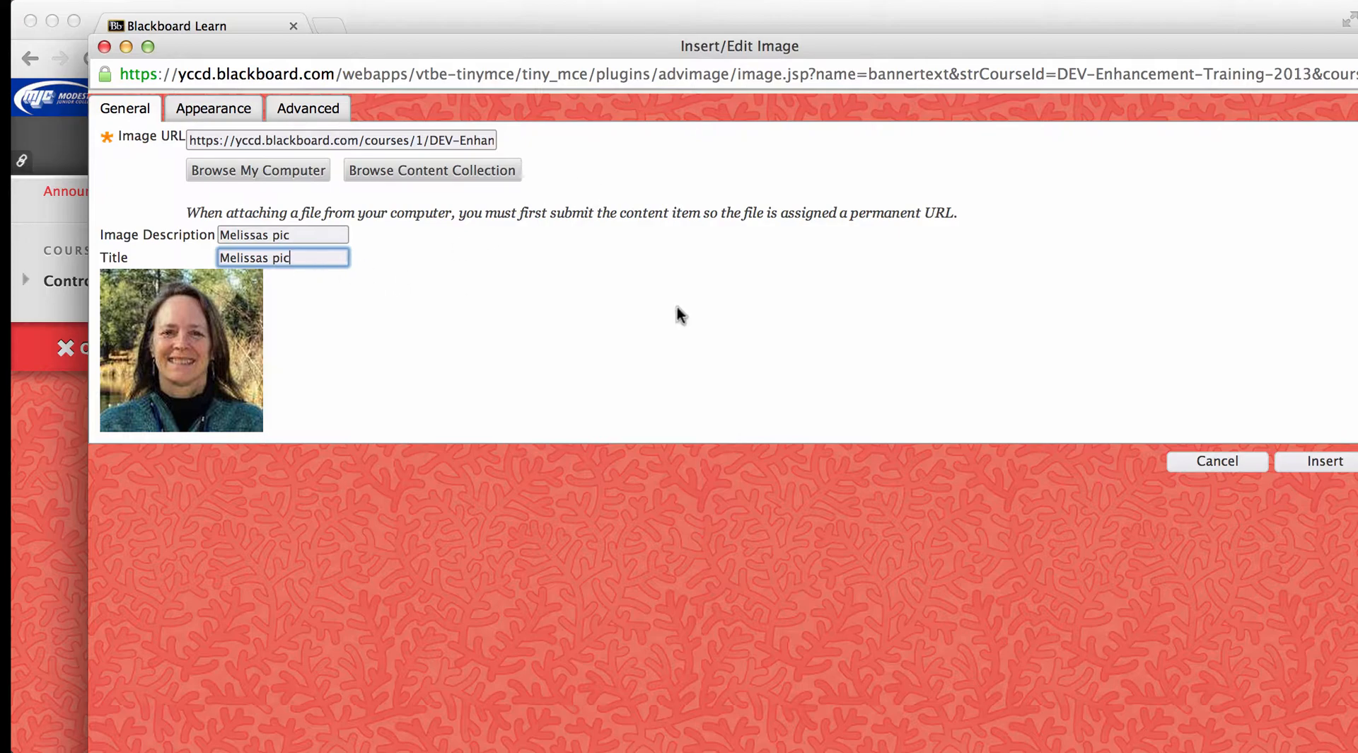
click(1330, 466)
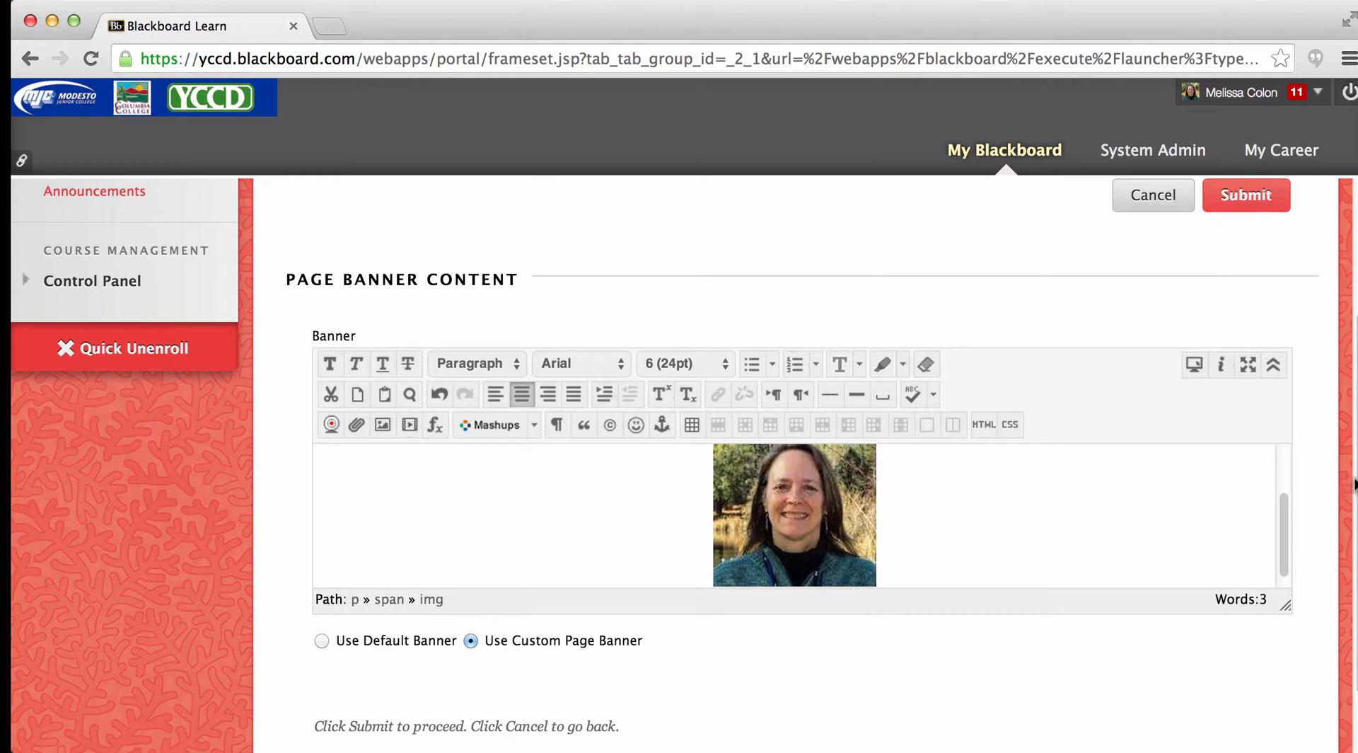
- Submit the custom page banner and dismiss the success message on the home page
scroll(1337, 483, down, 2)
scroll(665, 465, down, 2)
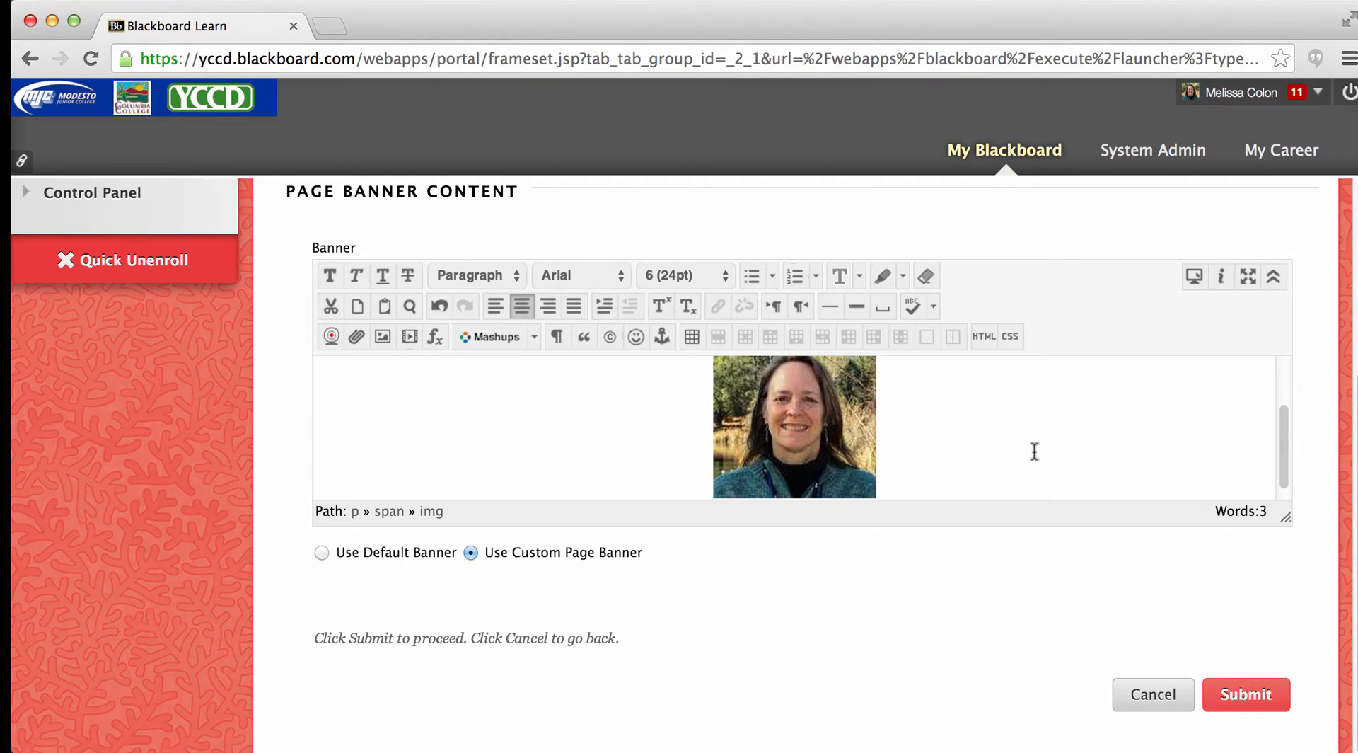
mouse_move(1286, 414)
mouse_down()
mouse_move(1287, 398)
mouse_move(1286, 423)
mouse_up()
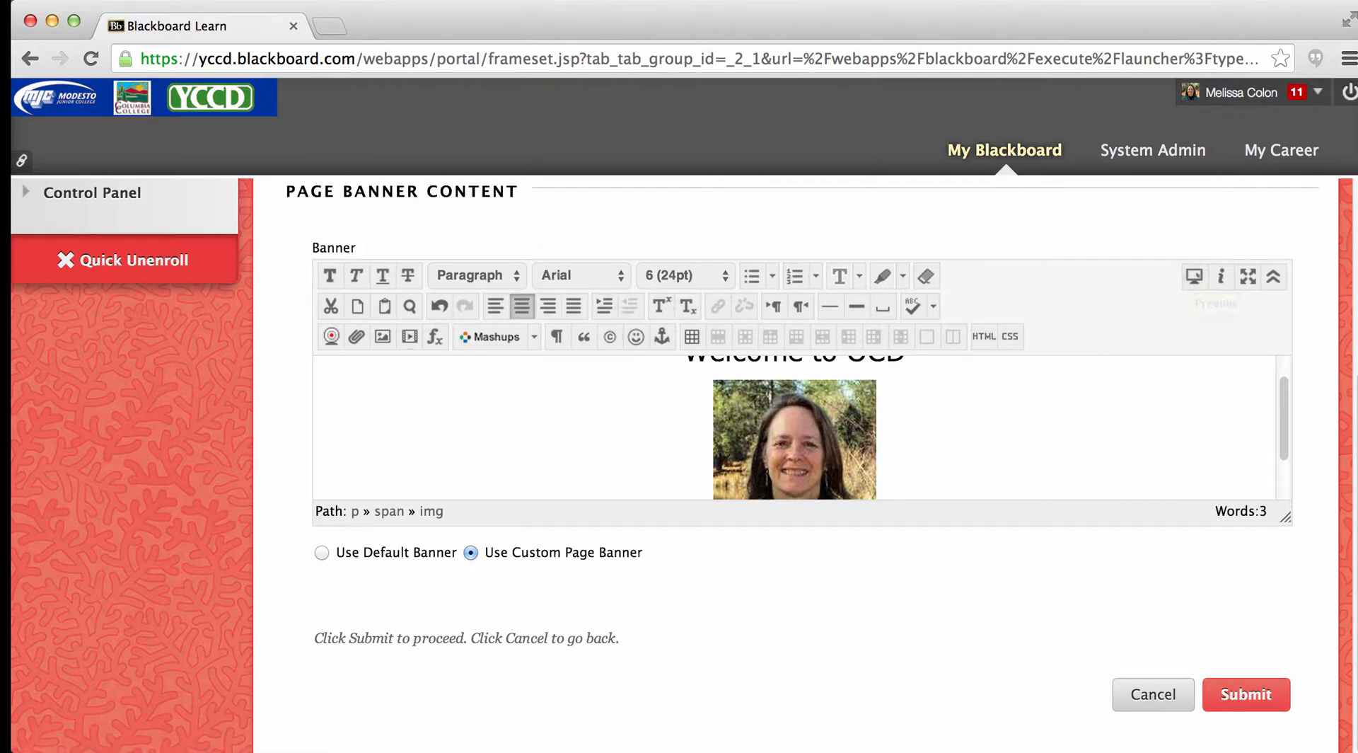
click(1236, 694)
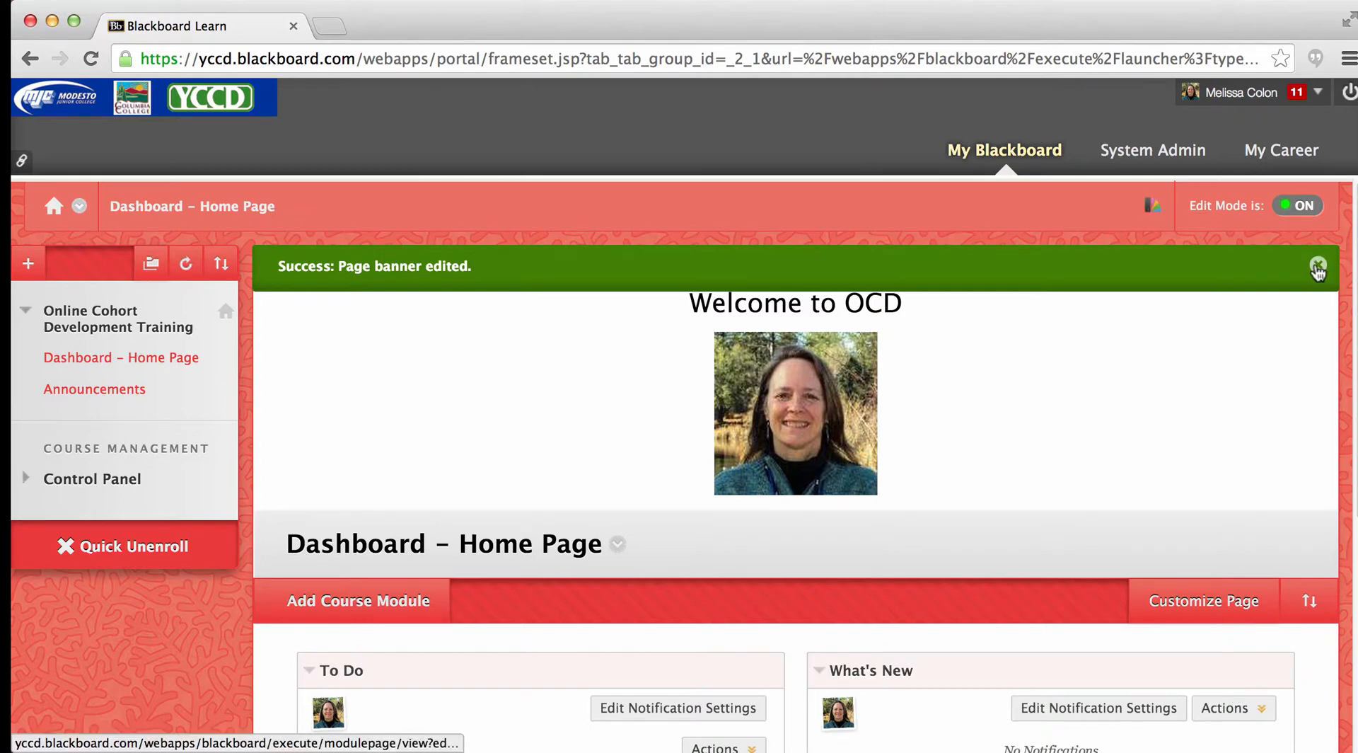
click(1318, 265)
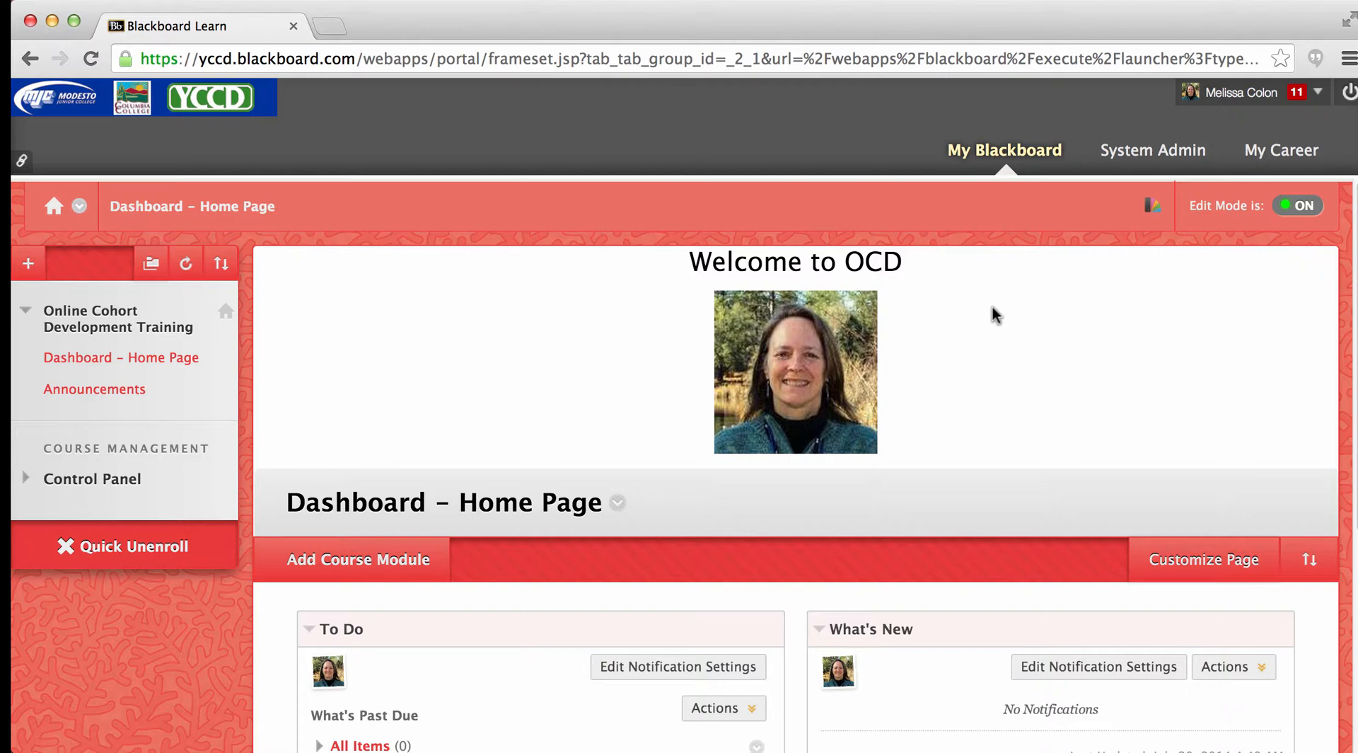
- Start a new announcement from the course's Announcements page
click(64, 399)
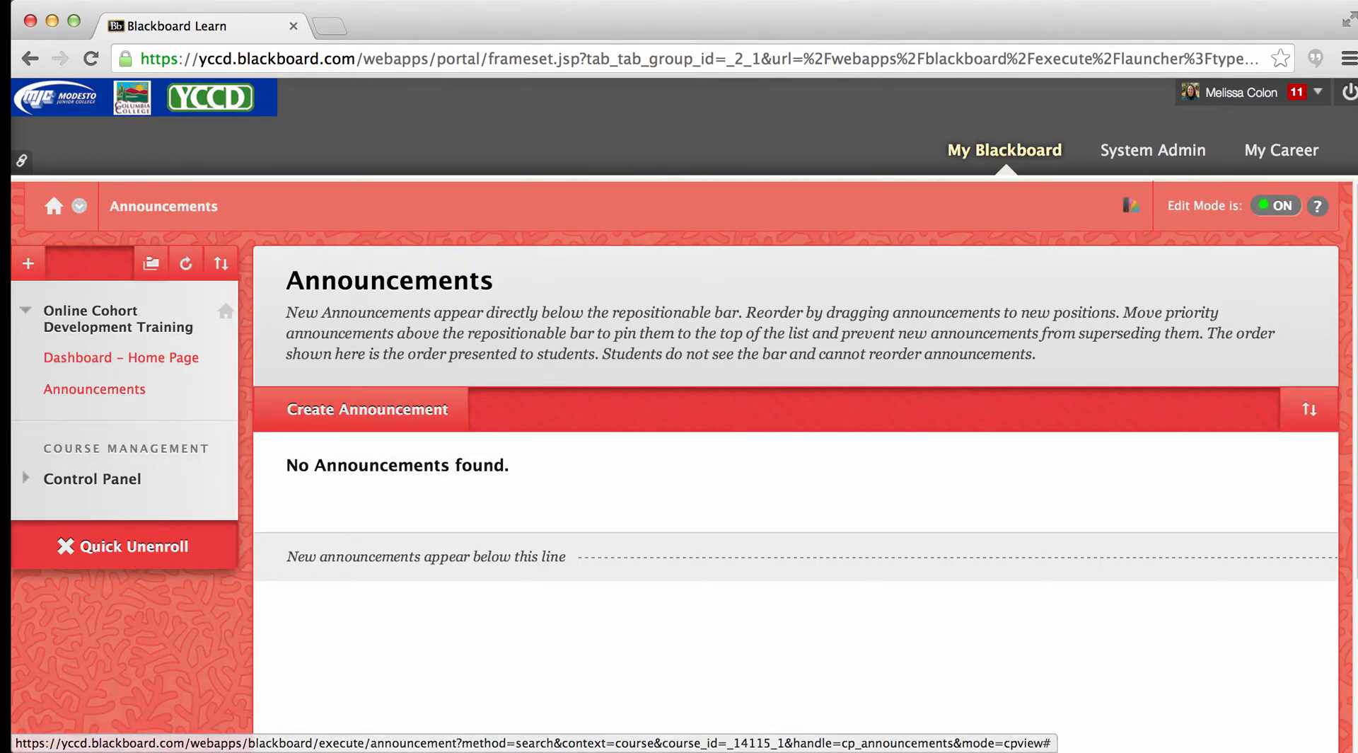
scroll(682, 380, down, 1)
scroll(796, 488, down, 1)
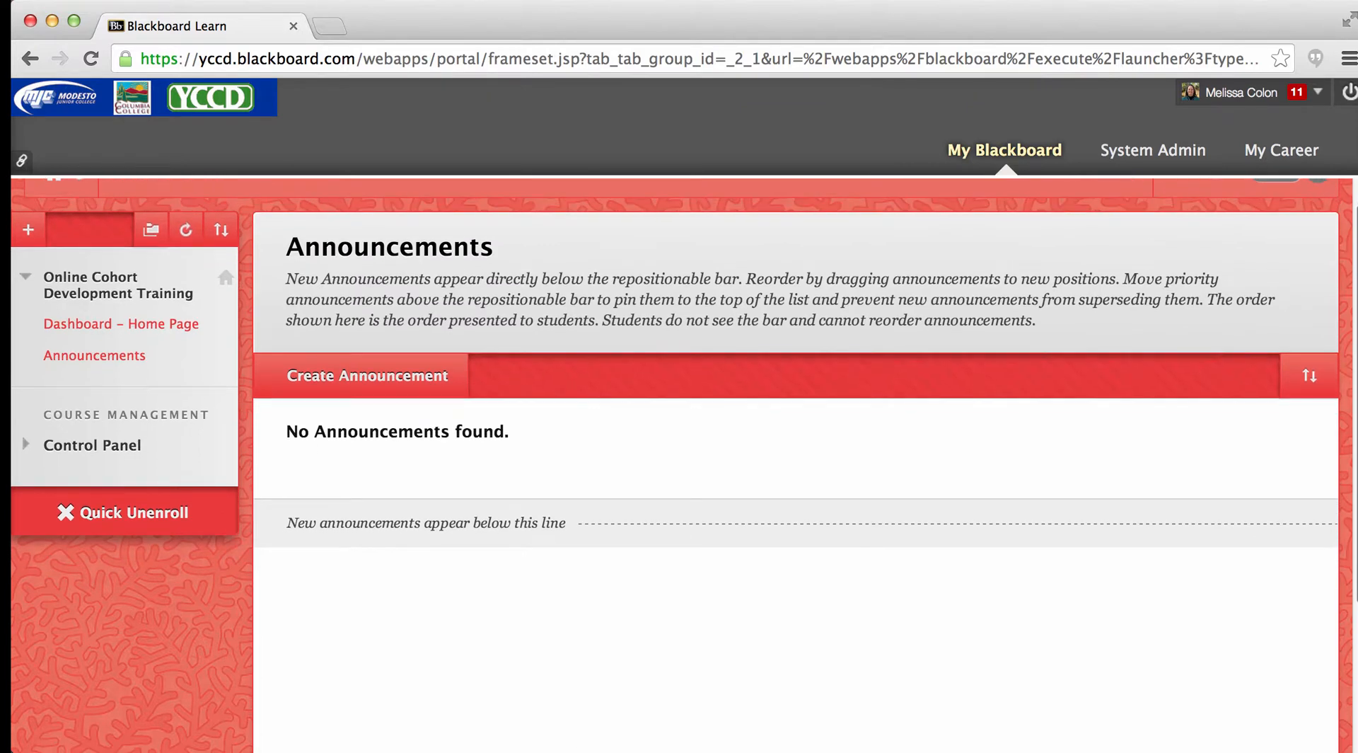
scroll(795, 467, down, 1)
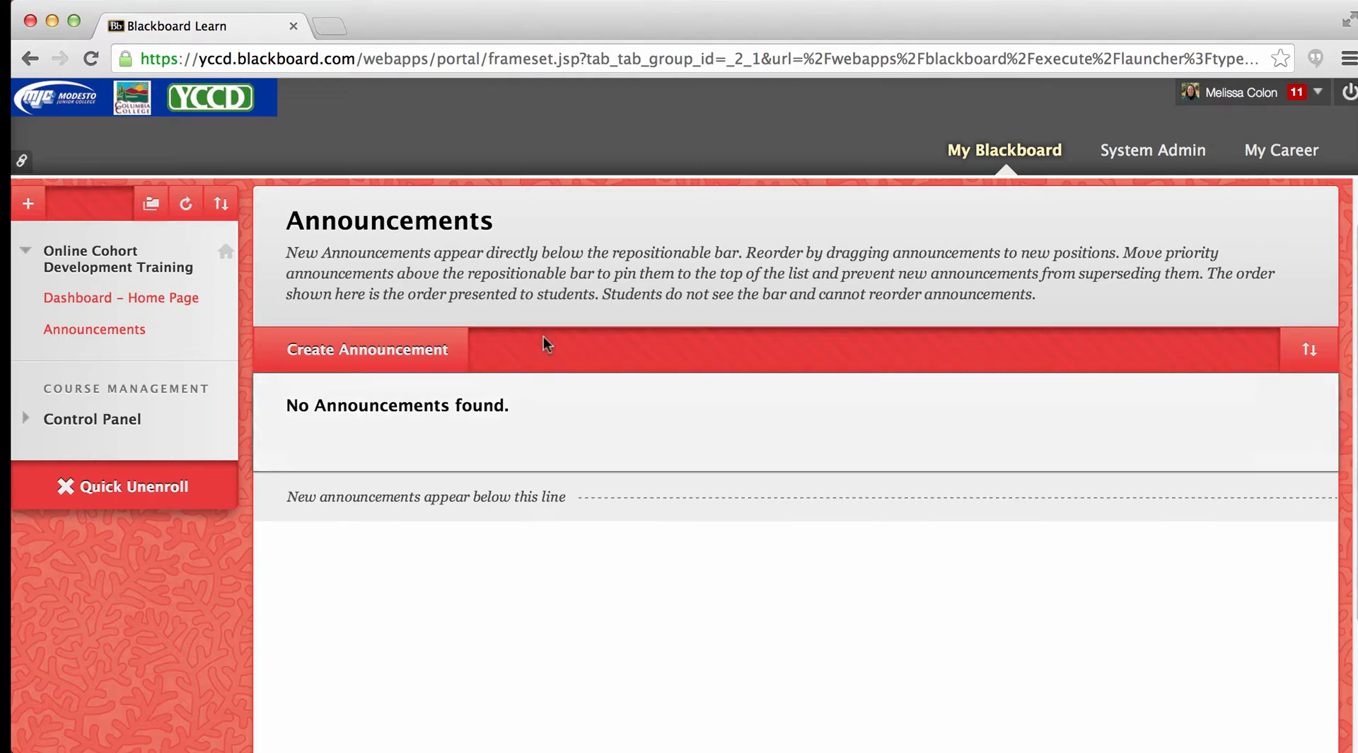
click(381, 354)
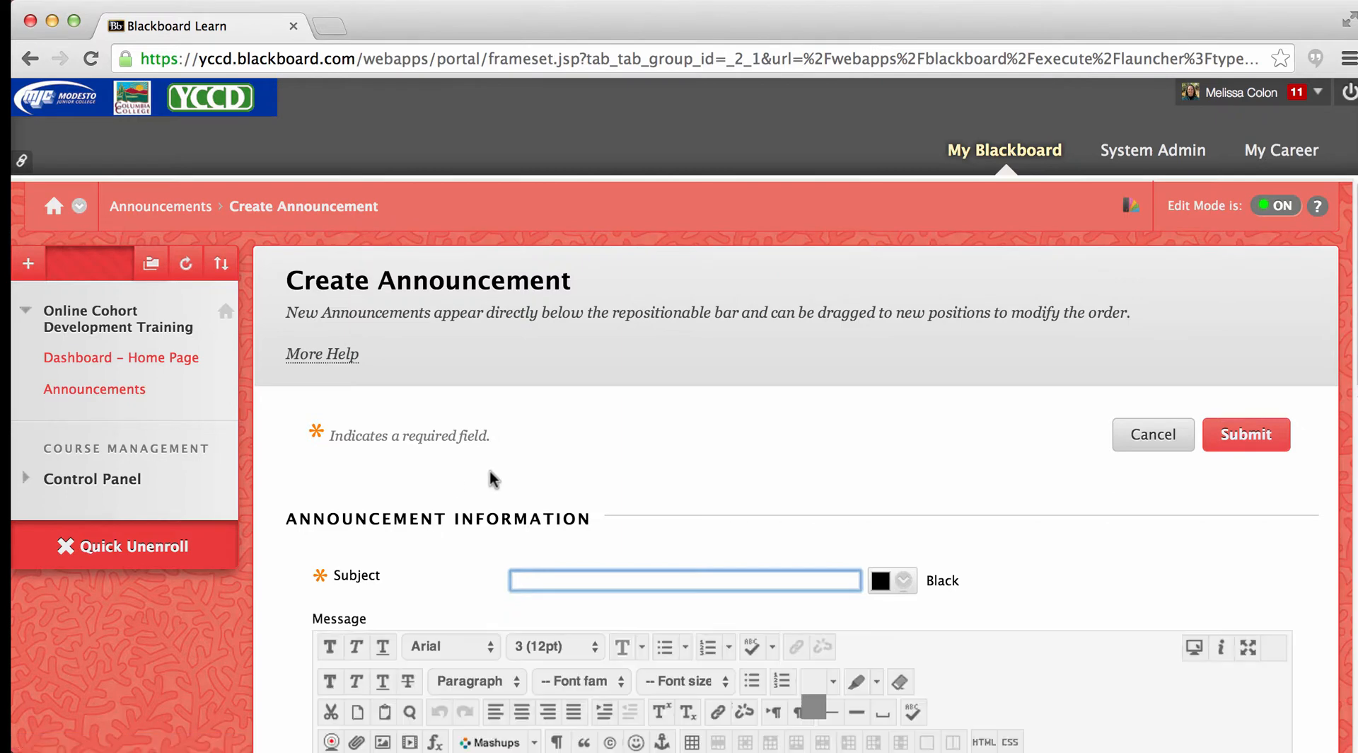
- Set the announcement's subject to "Welcome to the Online Course Development"
text(Wlcome)
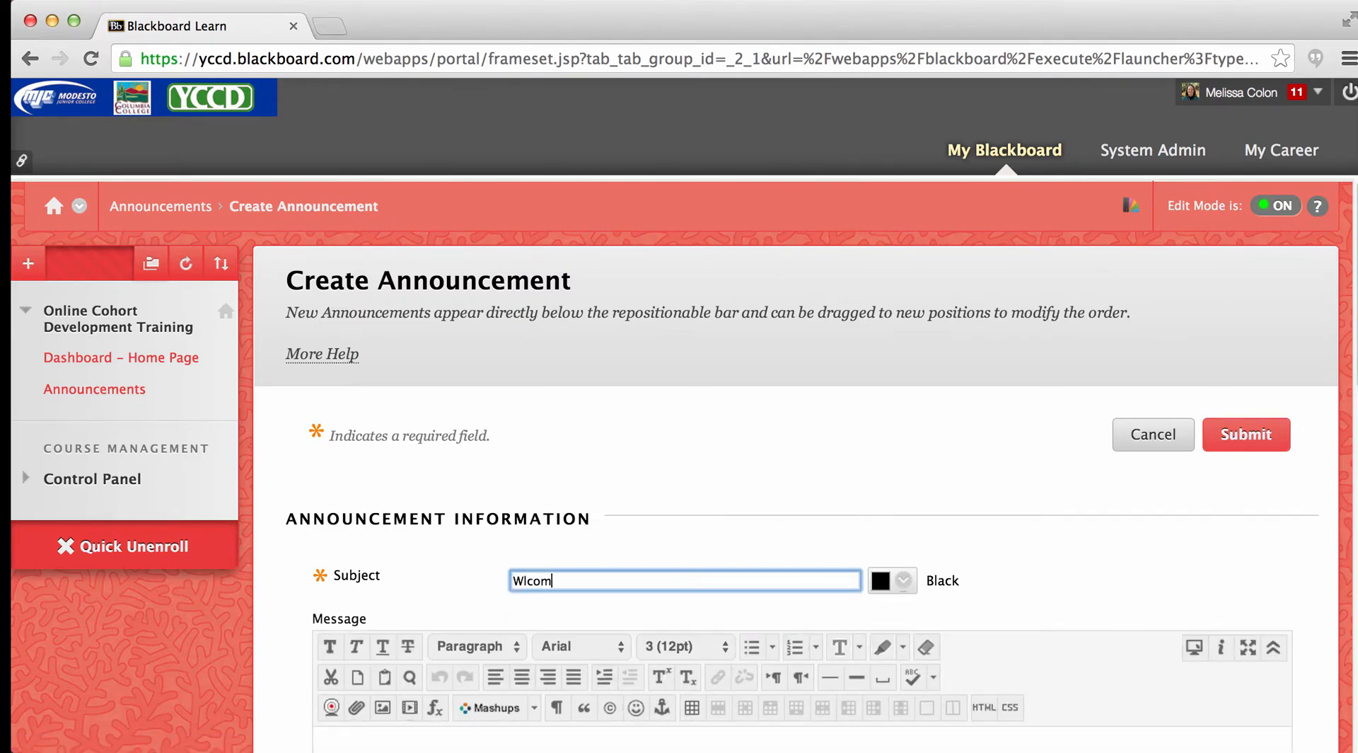
key(BackSpace)
key(BackSpace)
key(BackSpace)
key(BackSpace)
key(BackSpace)
text(elopment)
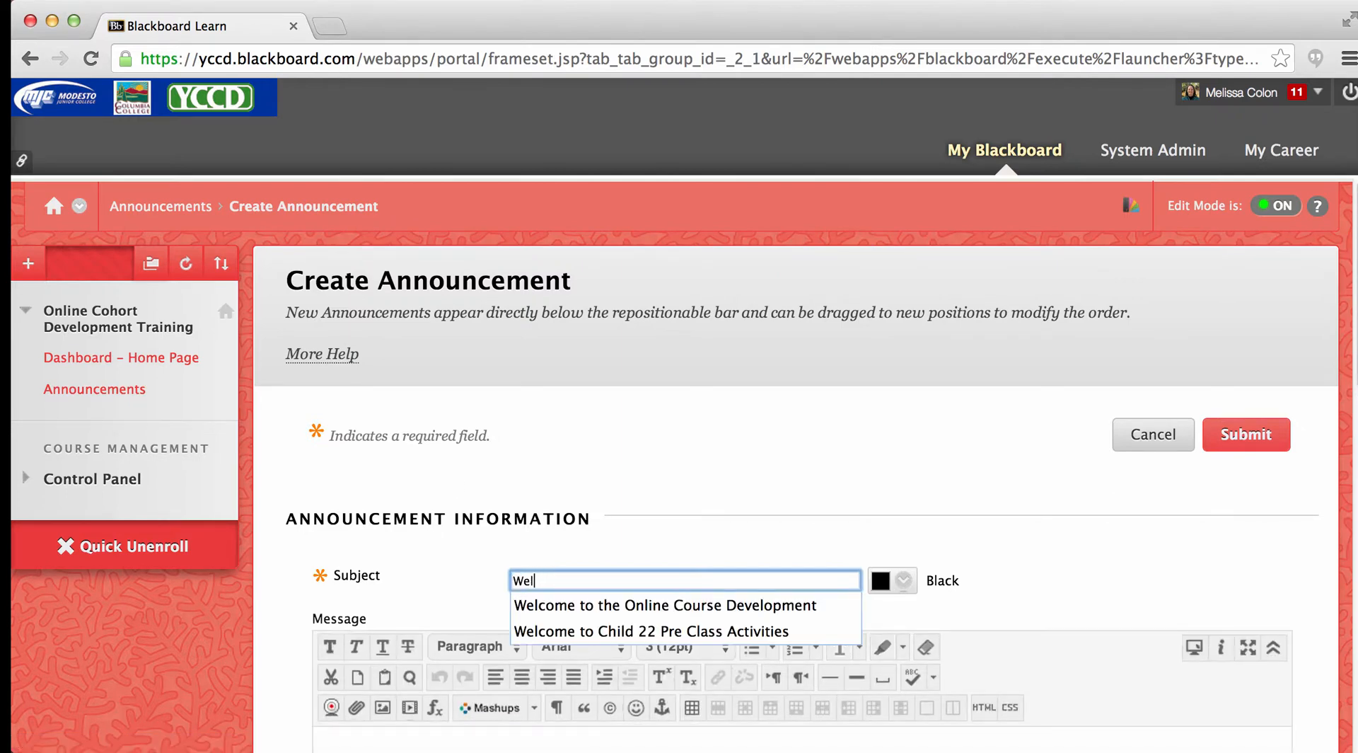
click(541, 604)
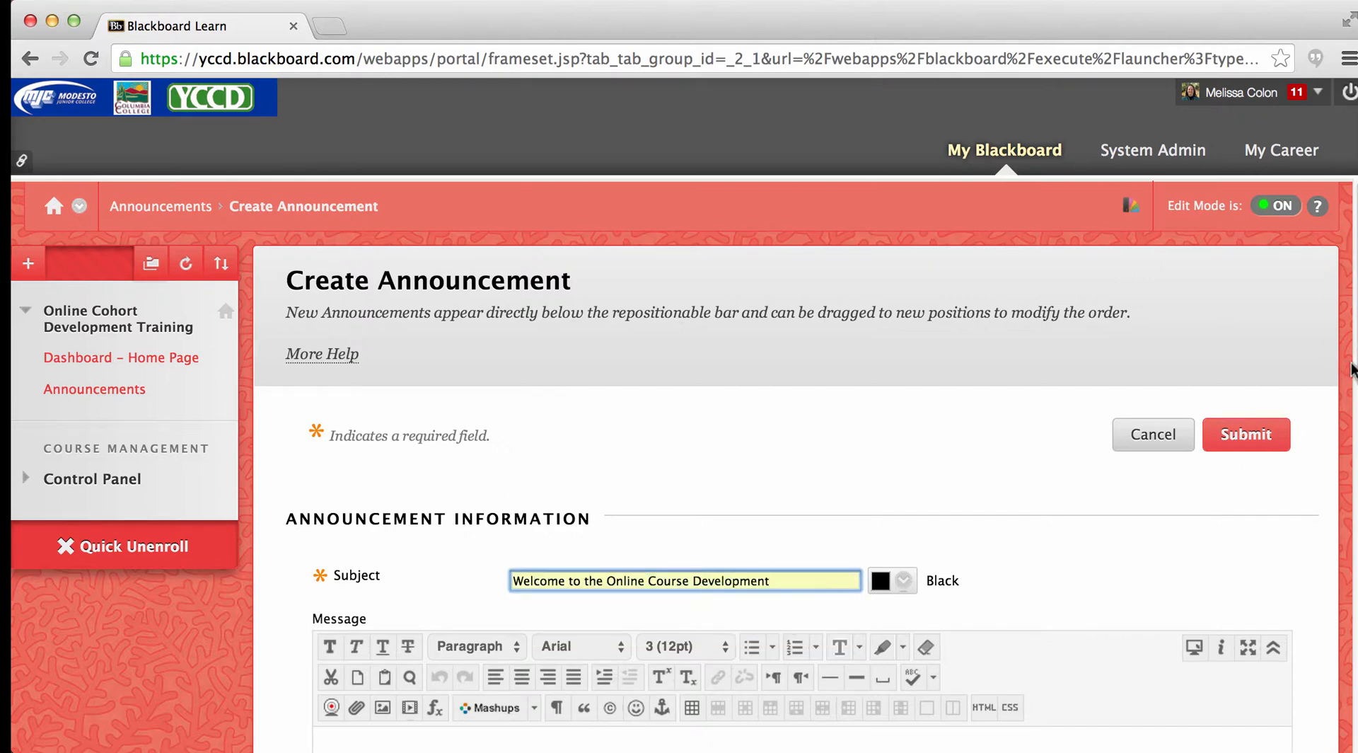
- Set the announcement's duration to Not Date Restricted and submit it, dismissing the success message
scroll(1348, 372, down, 5)
scroll(460, 509, down, 2)
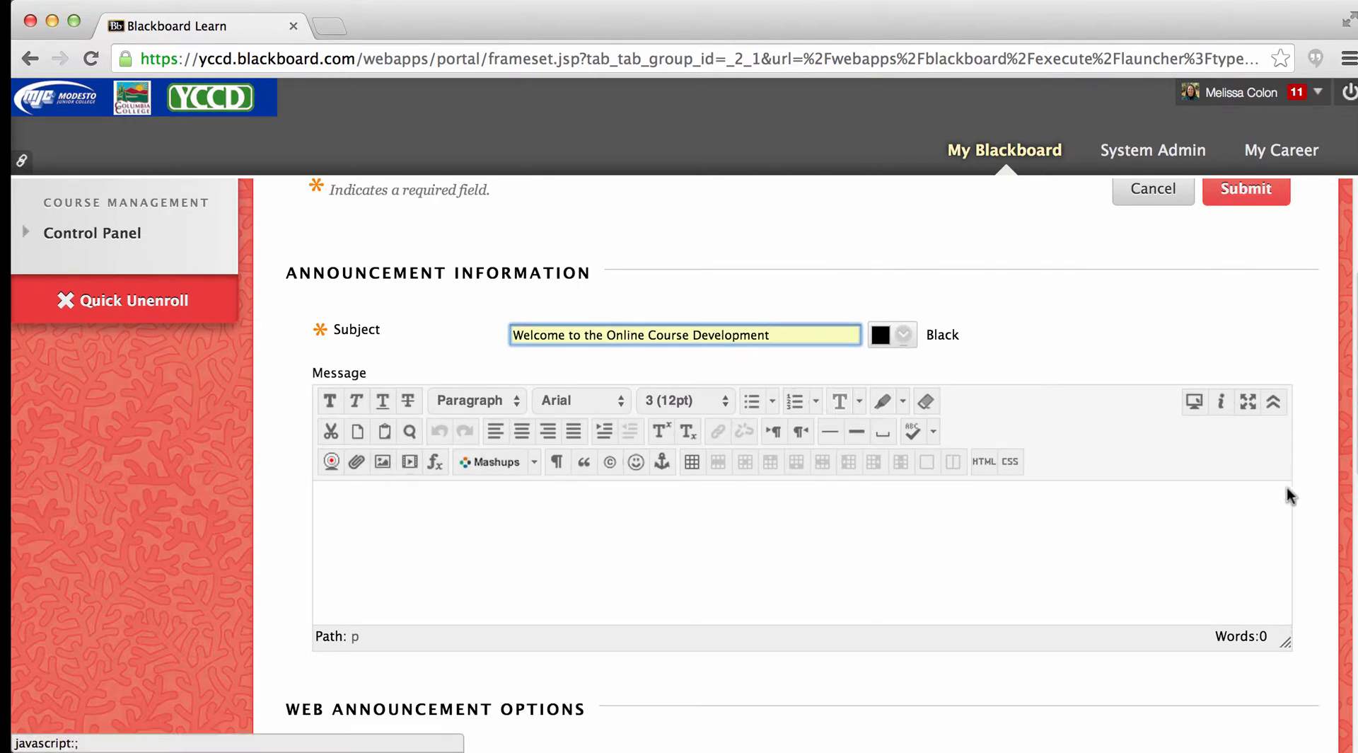
scroll(665, 474, down, 5)
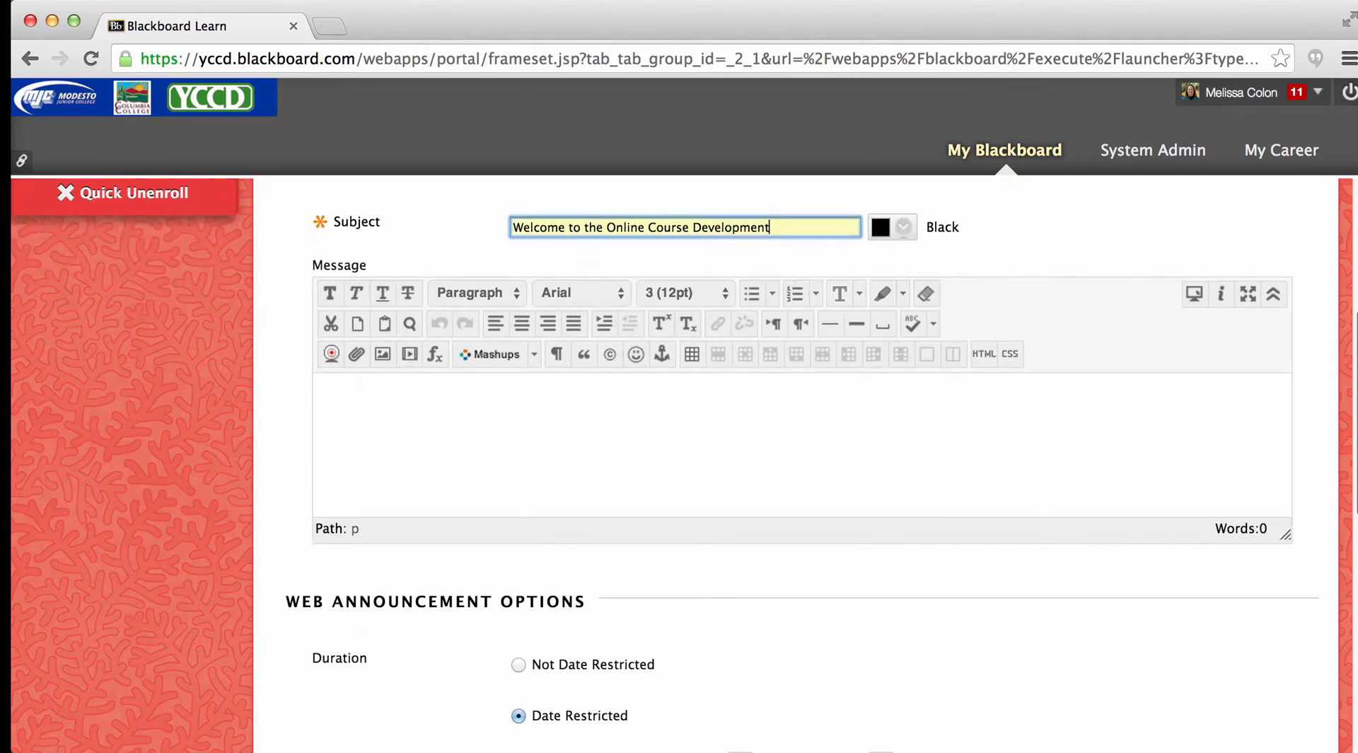
scroll(702, 484, down, 5)
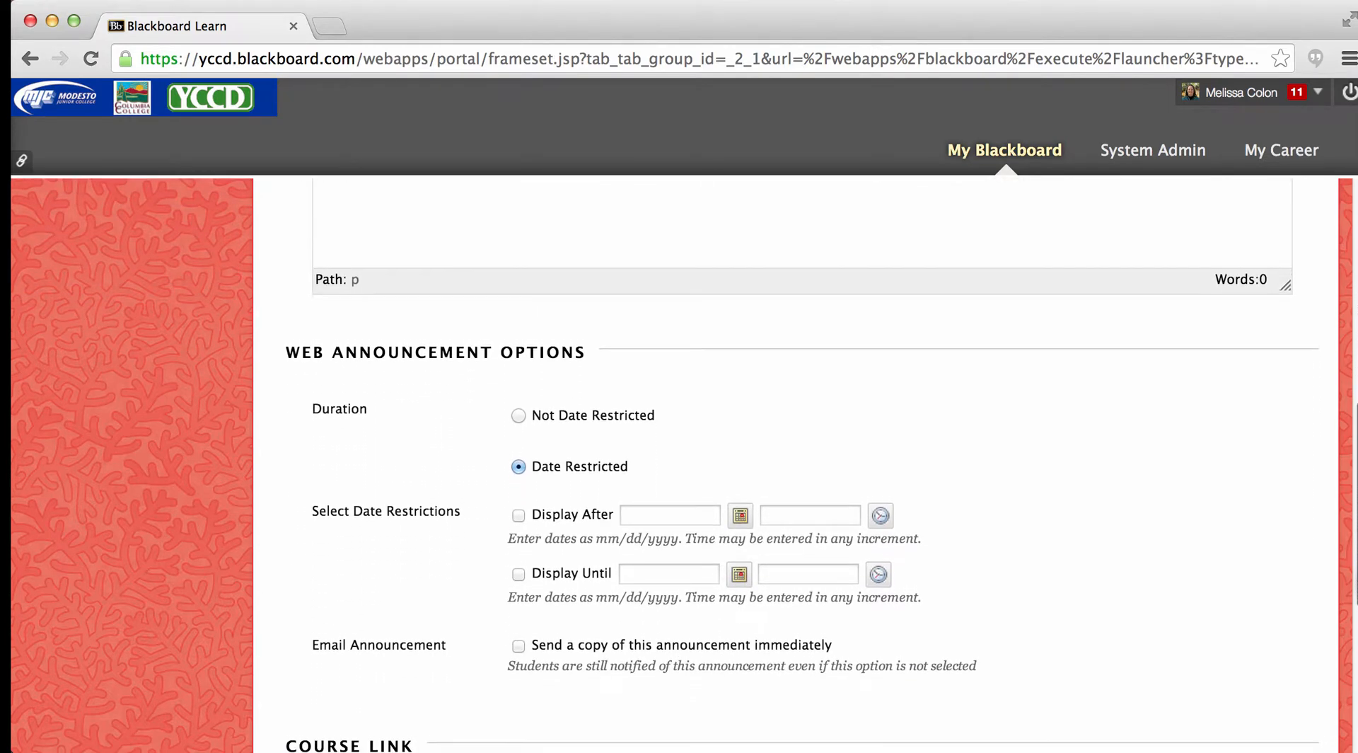
click(518, 412)
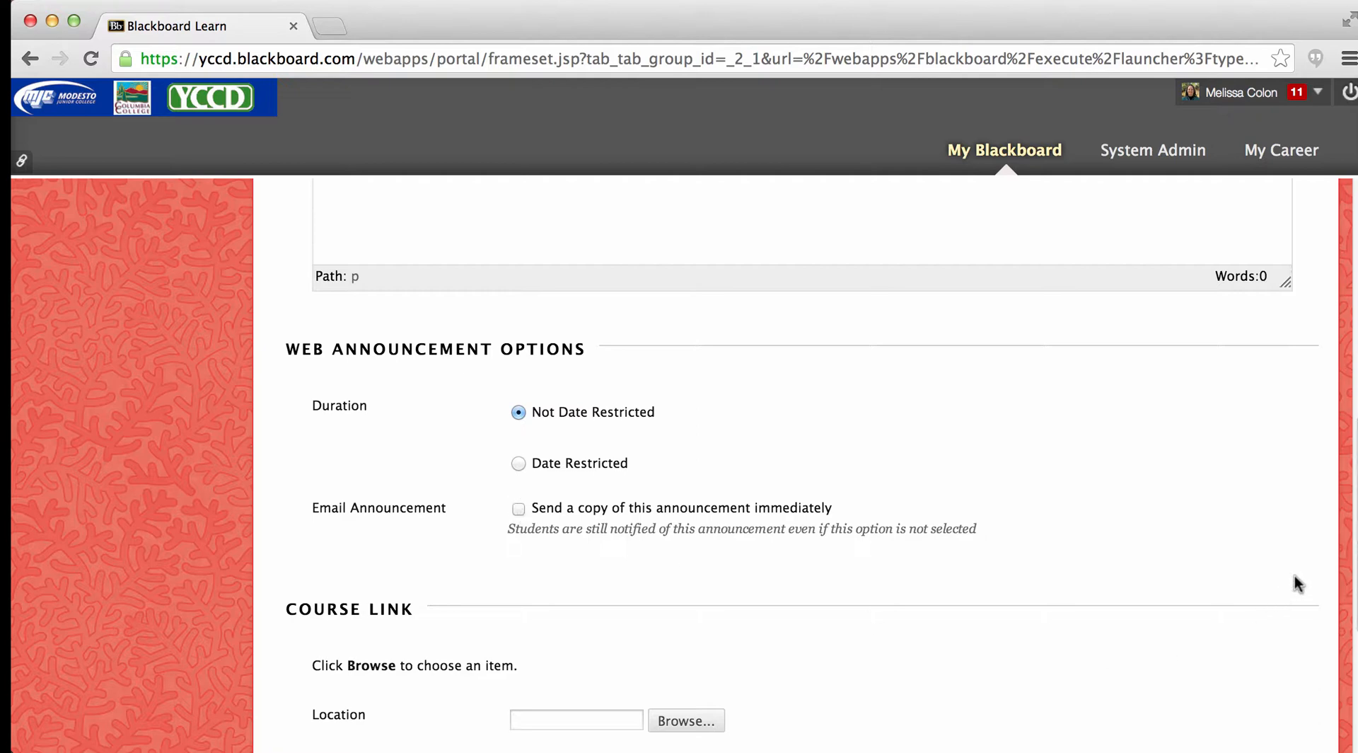
scroll(796, 467, down, 5)
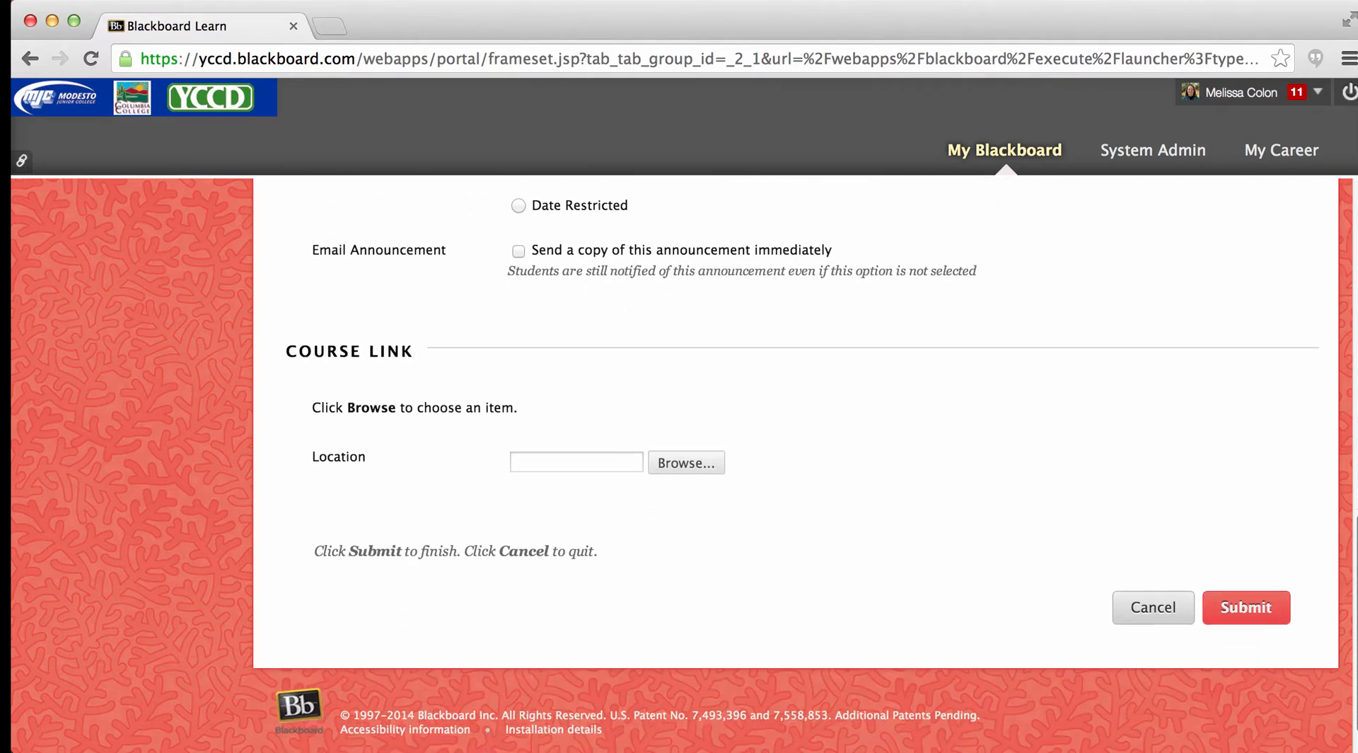
click(1250, 605)
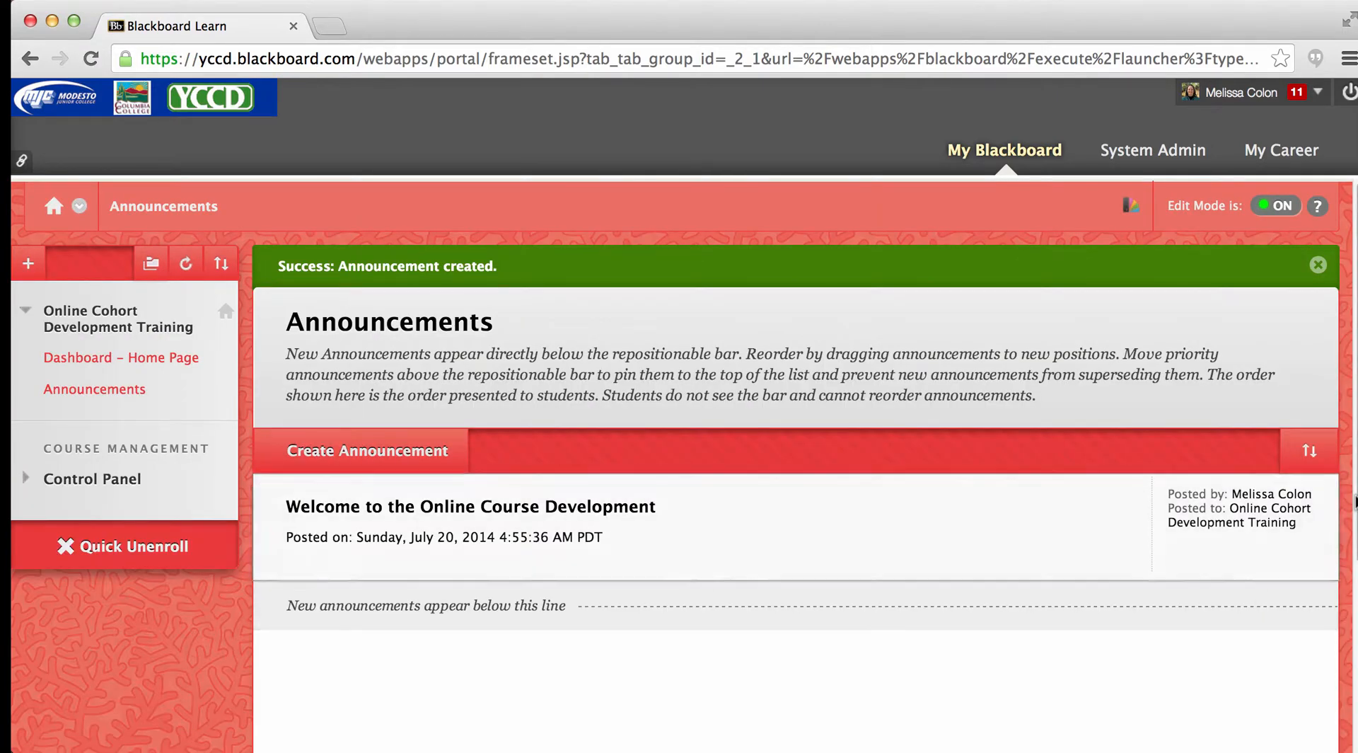
scroll(1261, 596, down, 2)
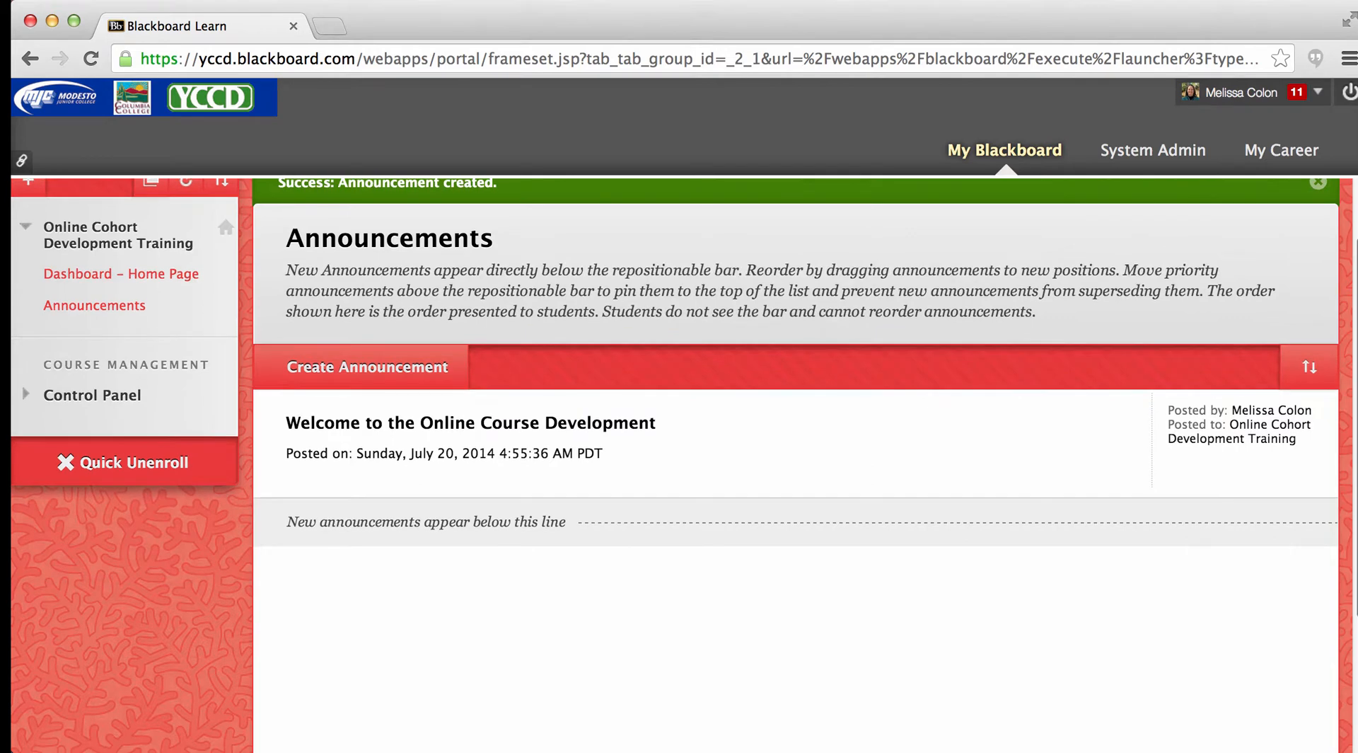
scroll(674, 359, down, 3)
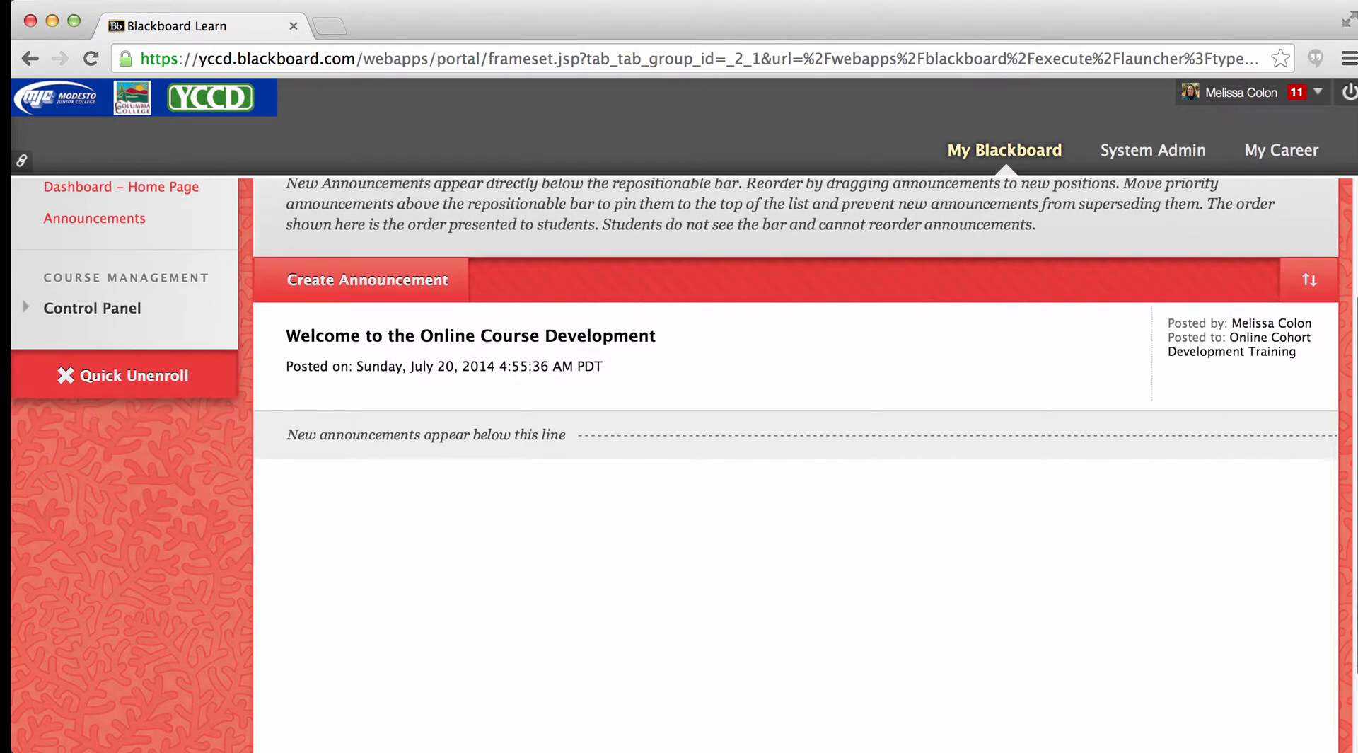
drag(1357, 629, 1355, 566)
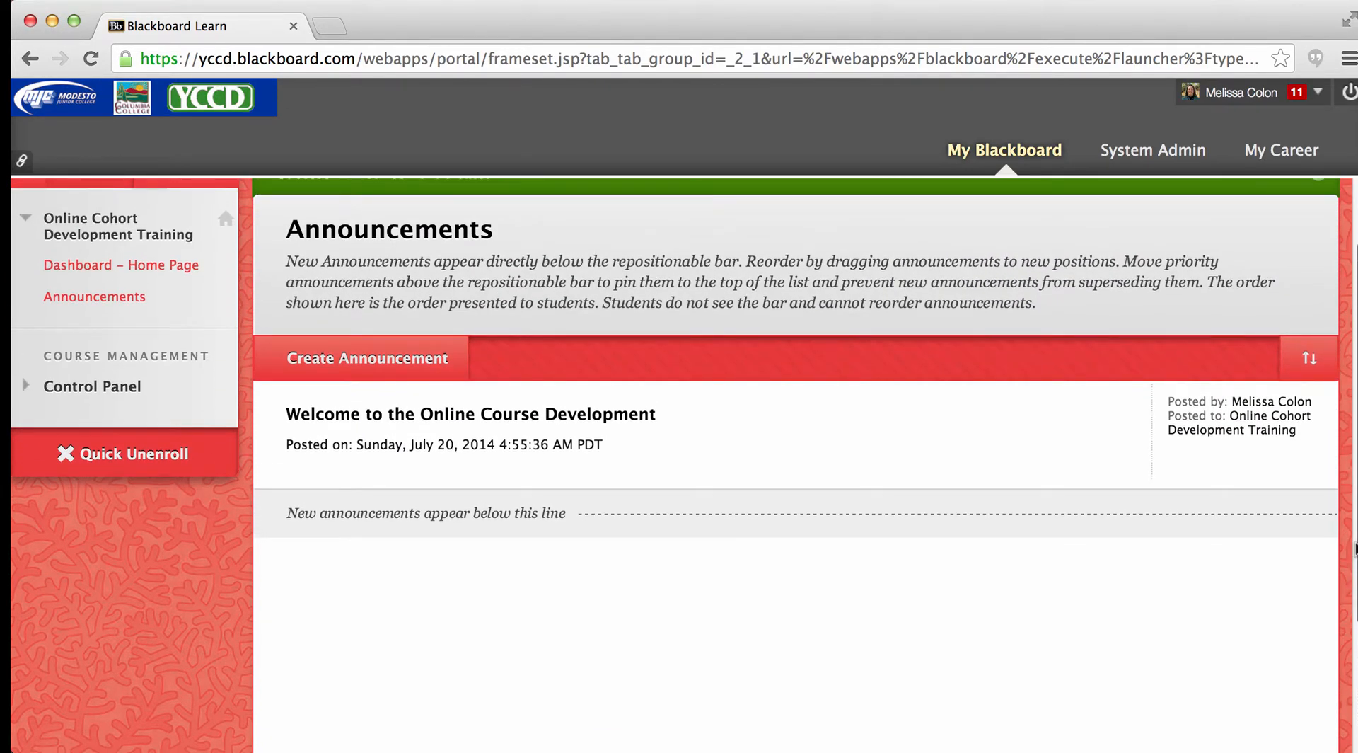
drag(1357, 549, 1357, 481)
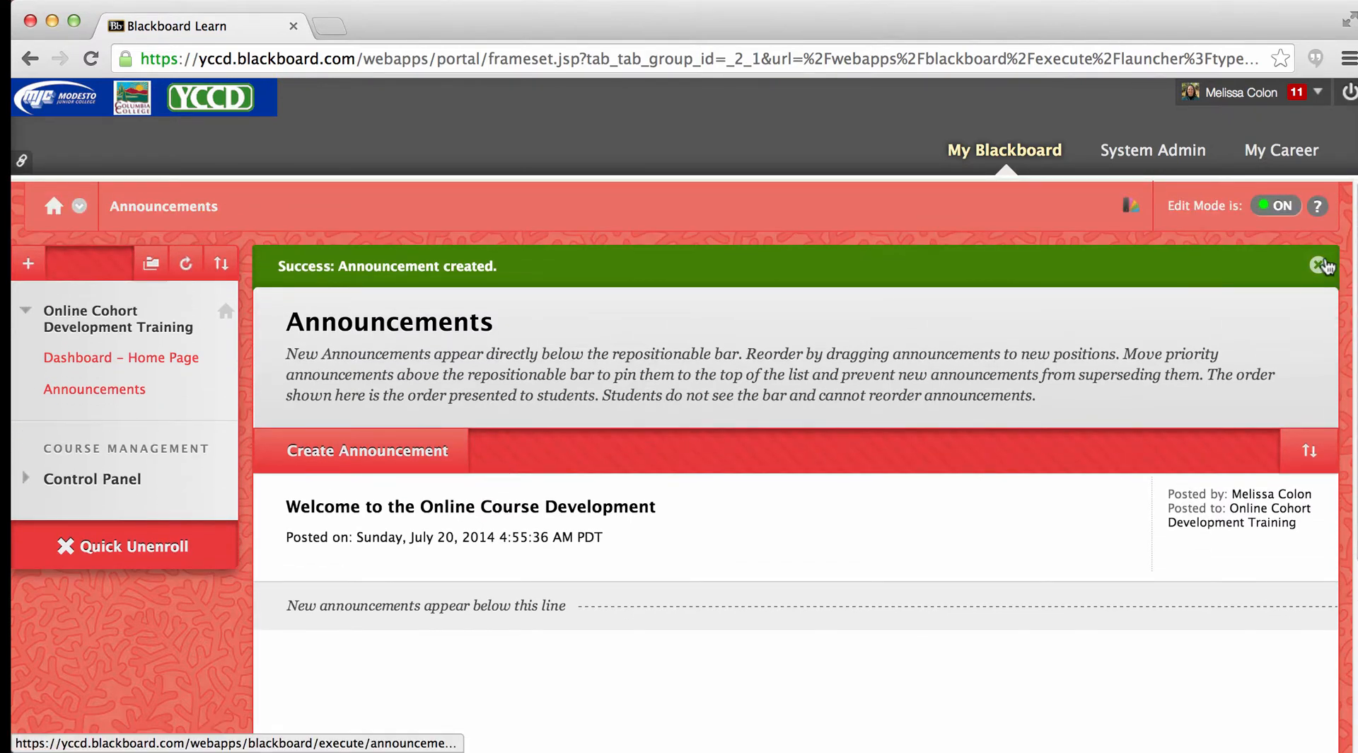
click(1318, 264)
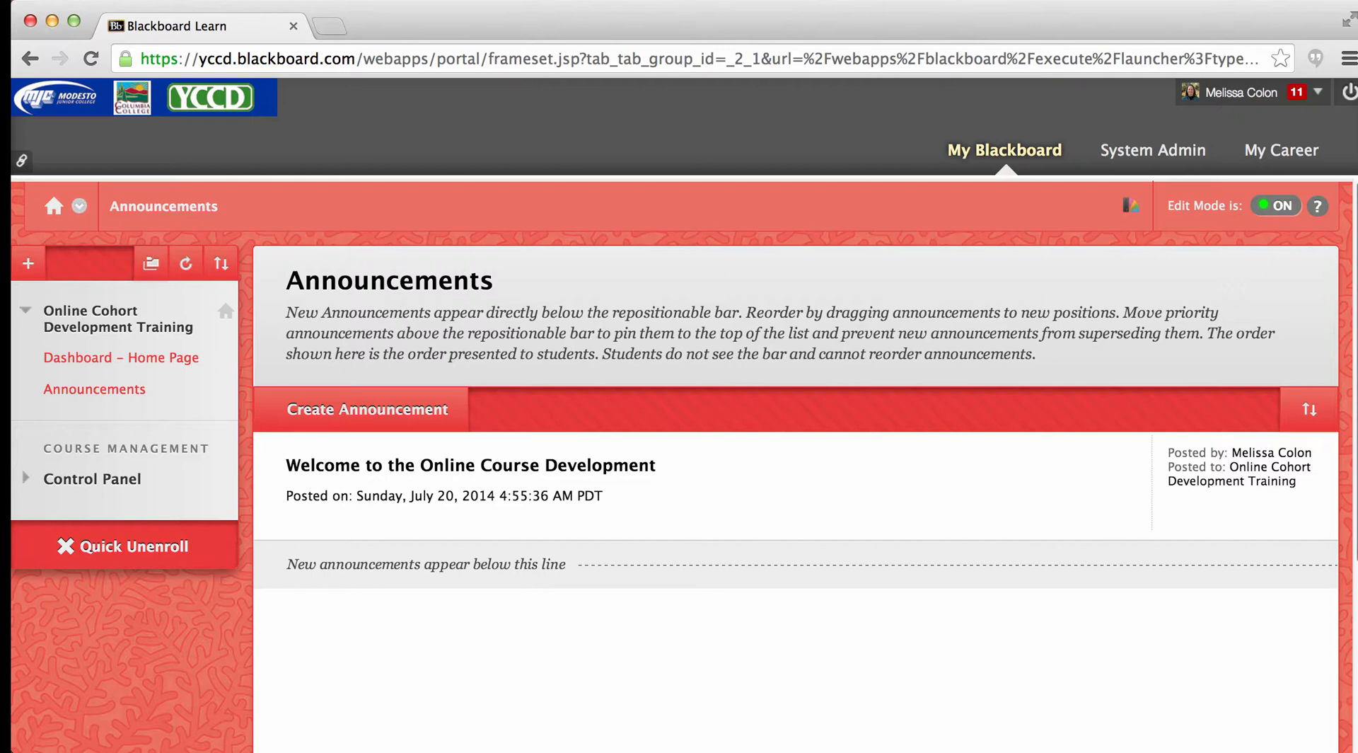
scroll(796, 382, down, 3)
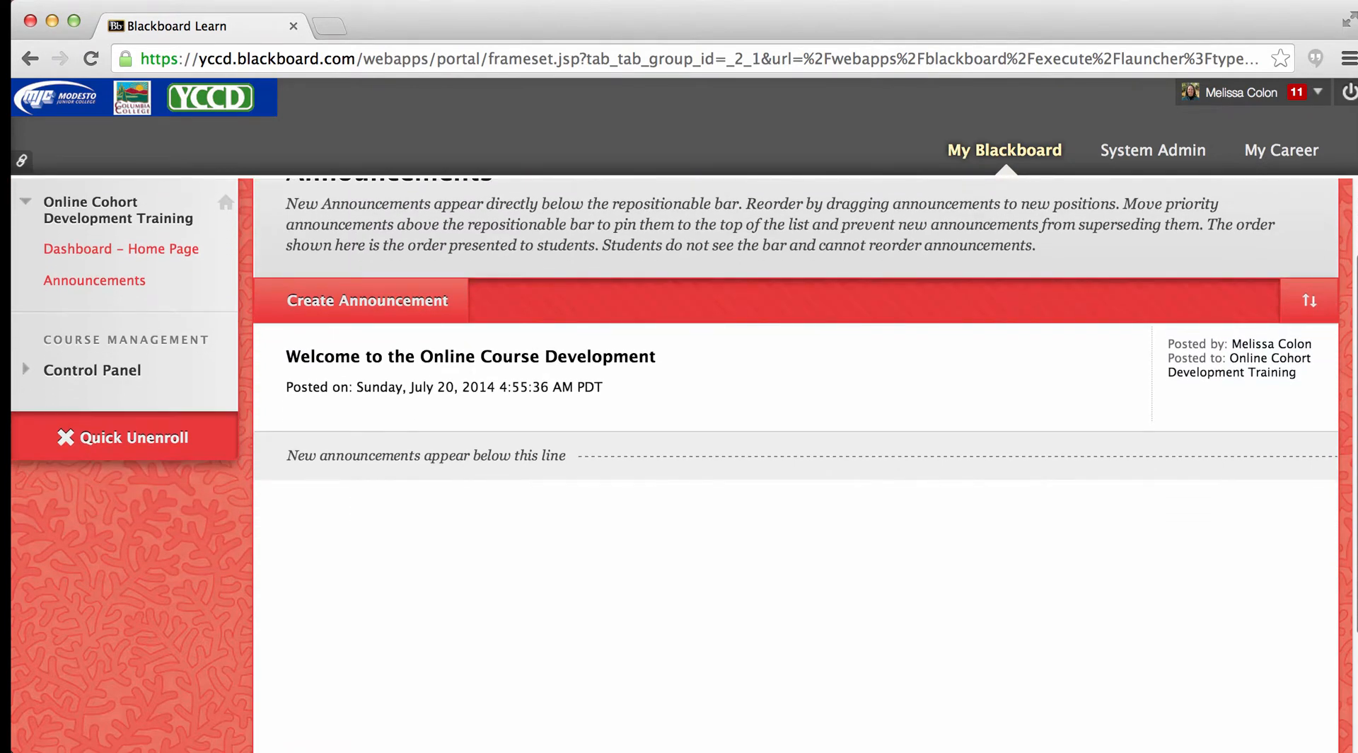
scroll(796, 382, up, 2)
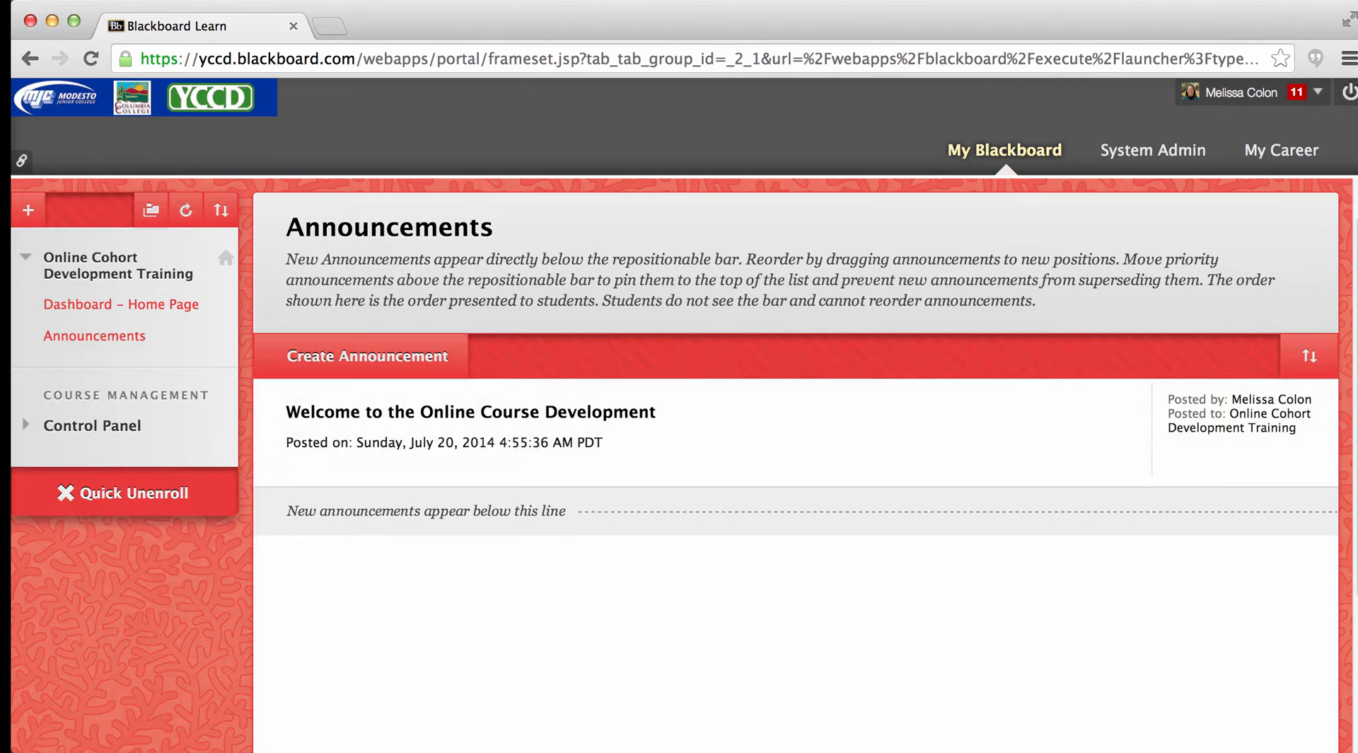
click(919, 0)
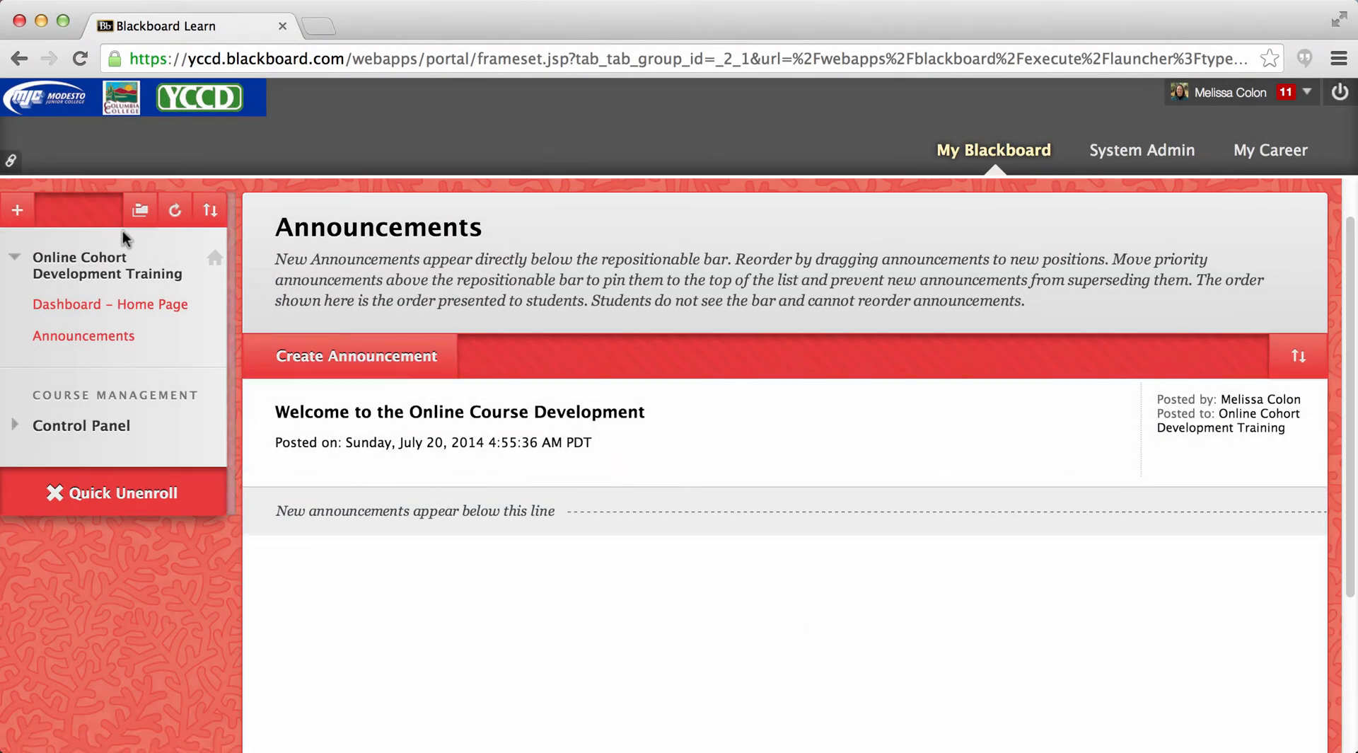
click(17, 211)
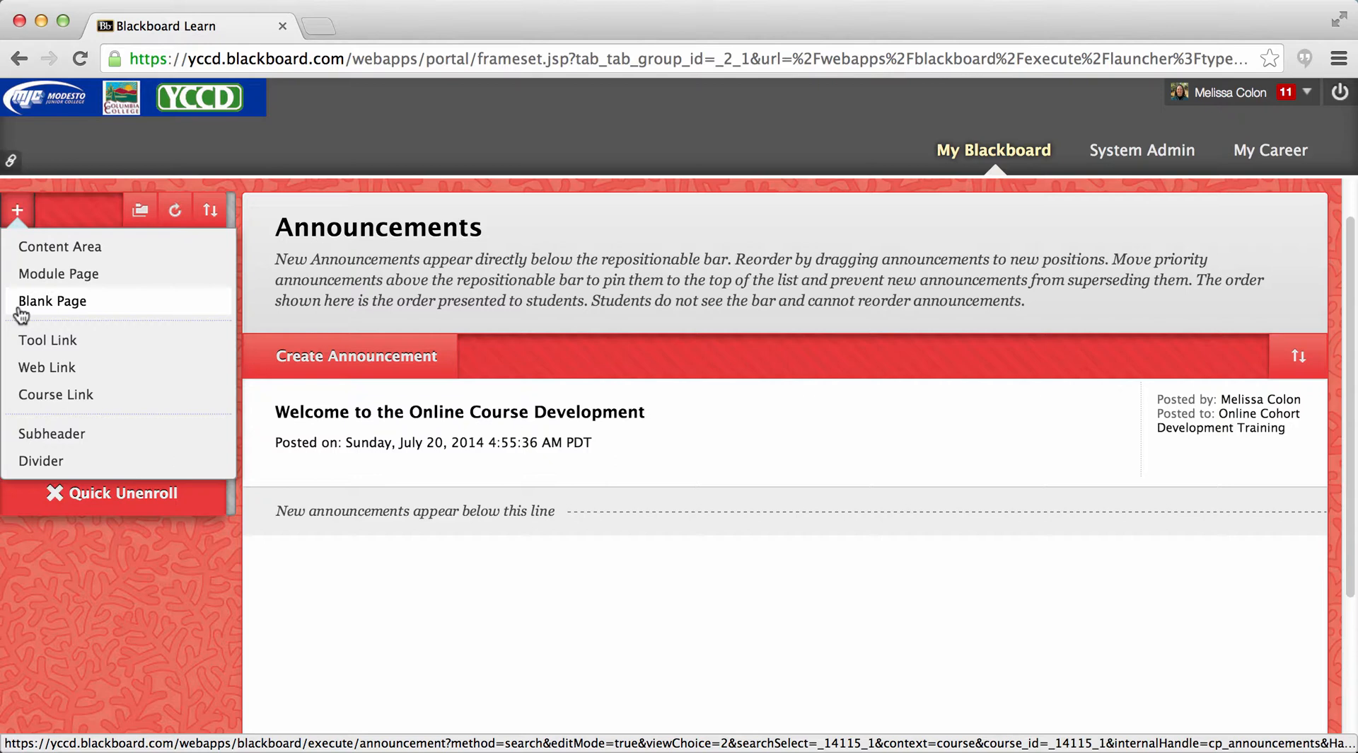
click(22, 344)
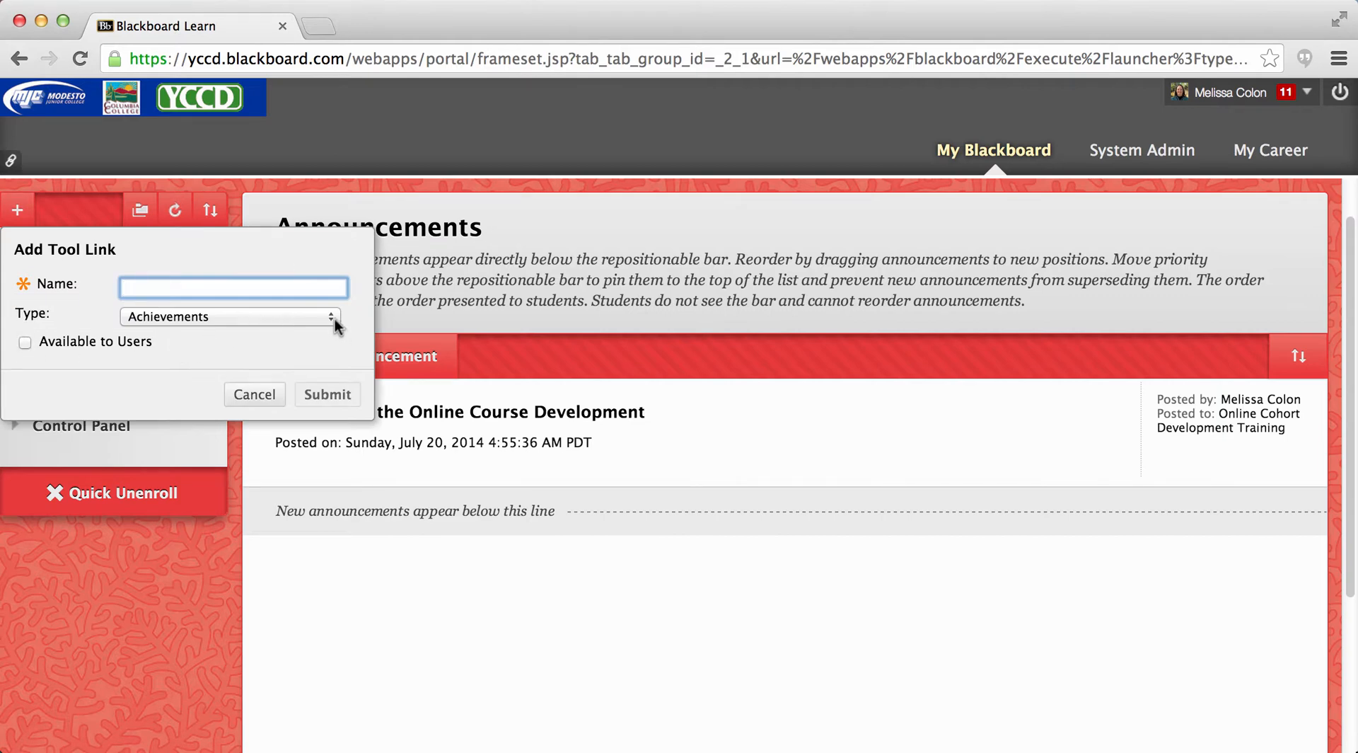
click(332, 320)
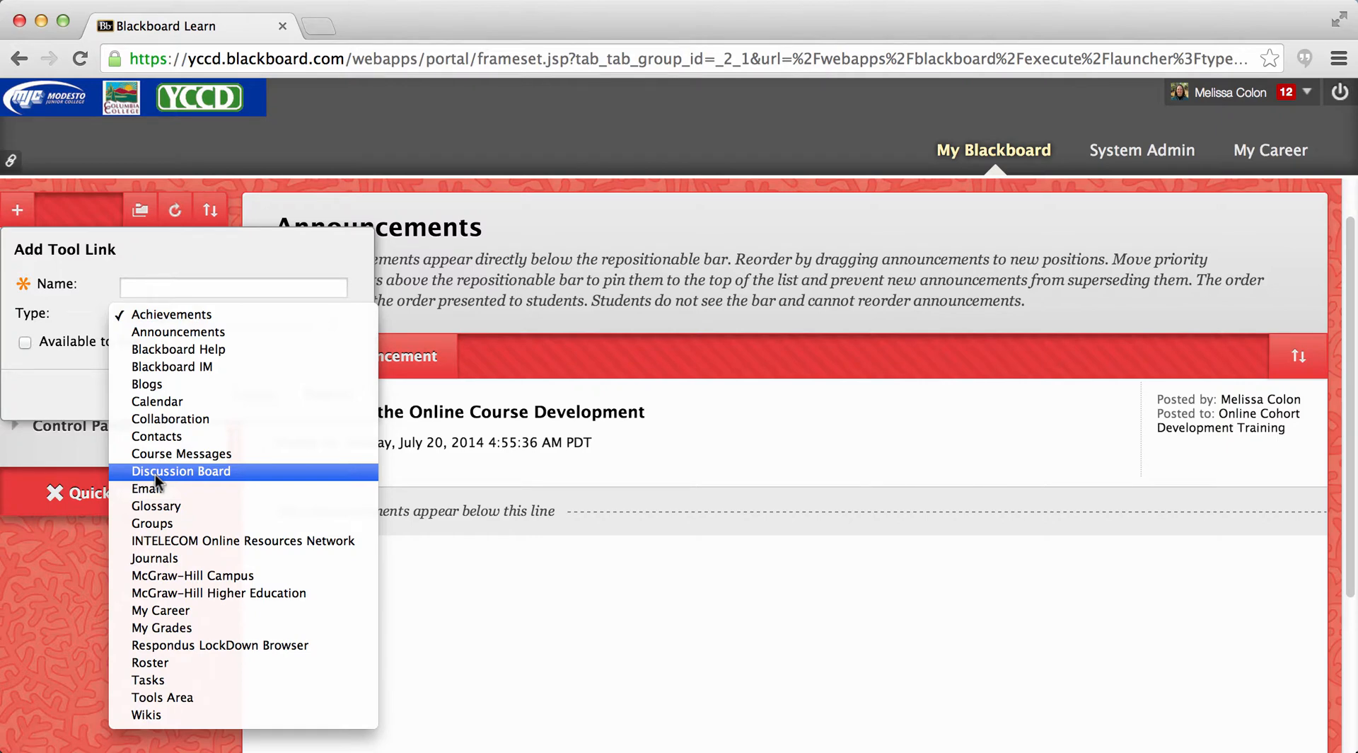
click(84, 373)
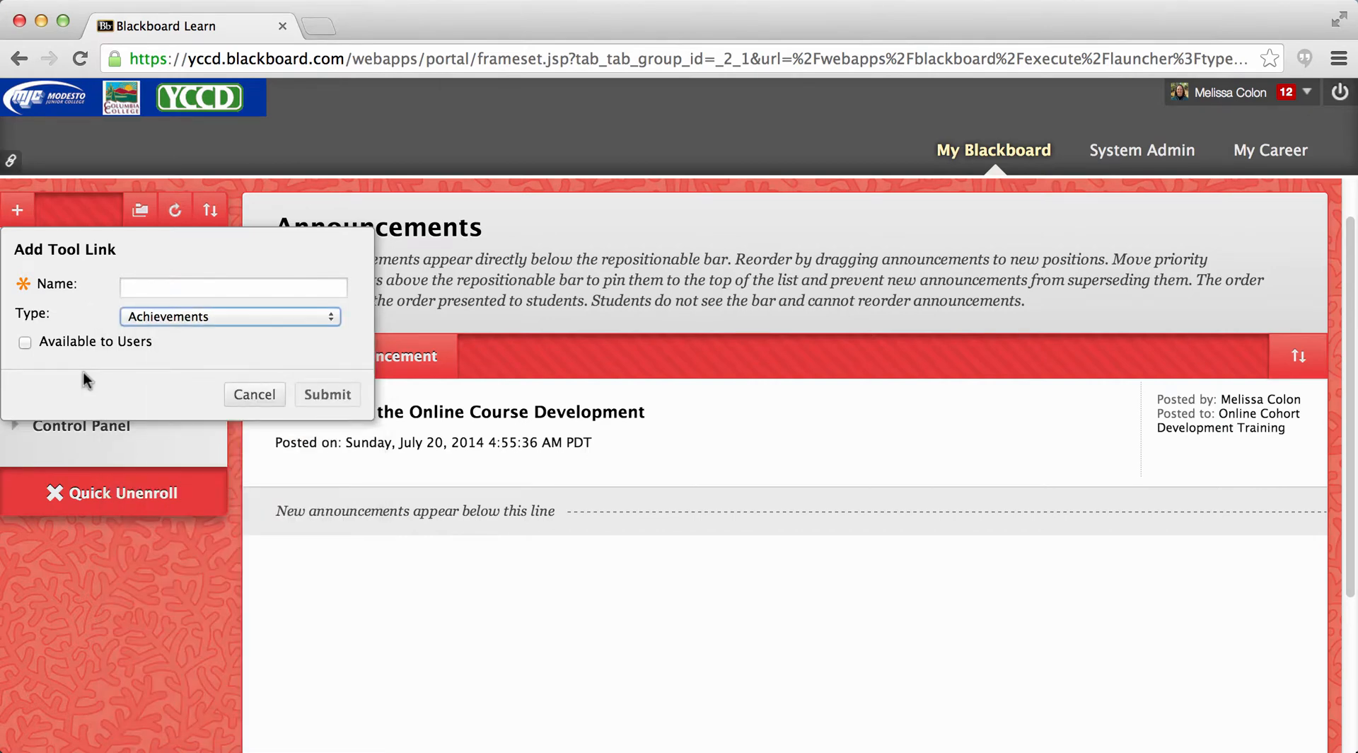
click(263, 396)
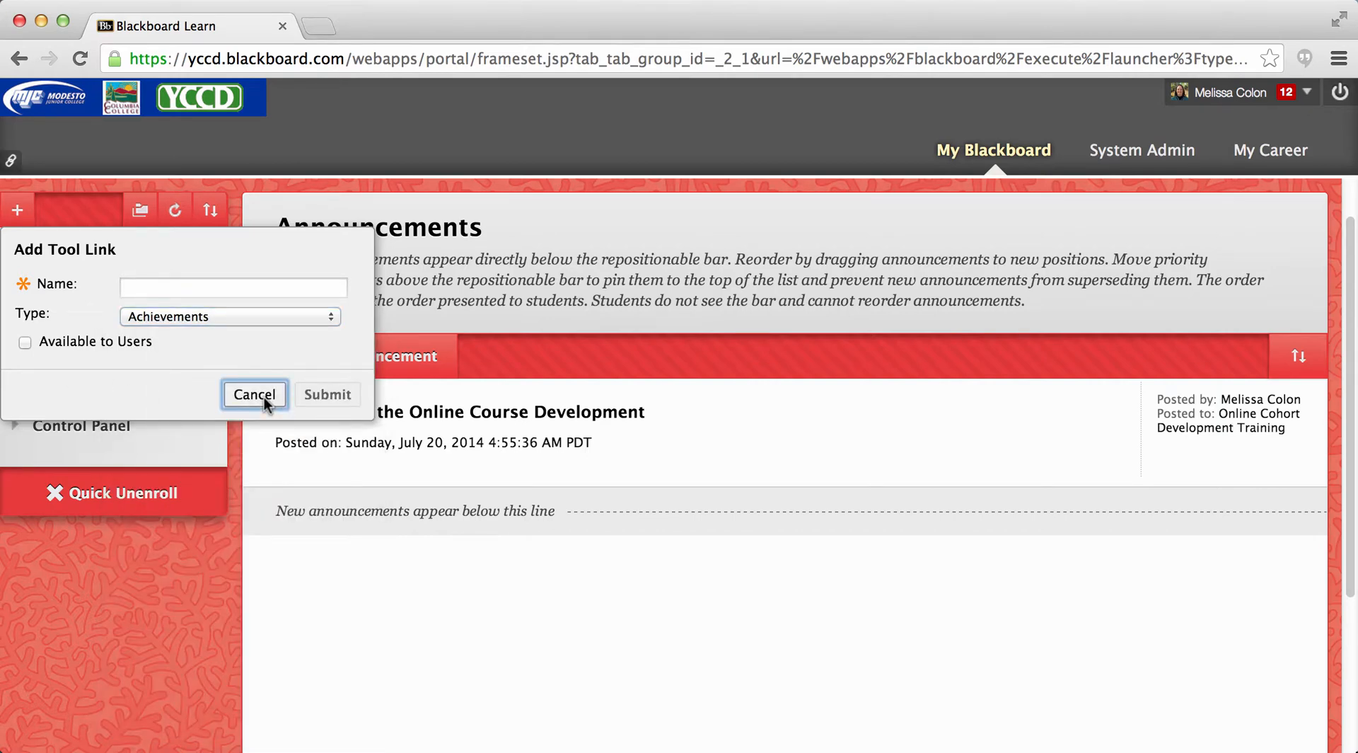
- Add a content area named "Syllabus" to the course menu and make it available to users
click(18, 221)
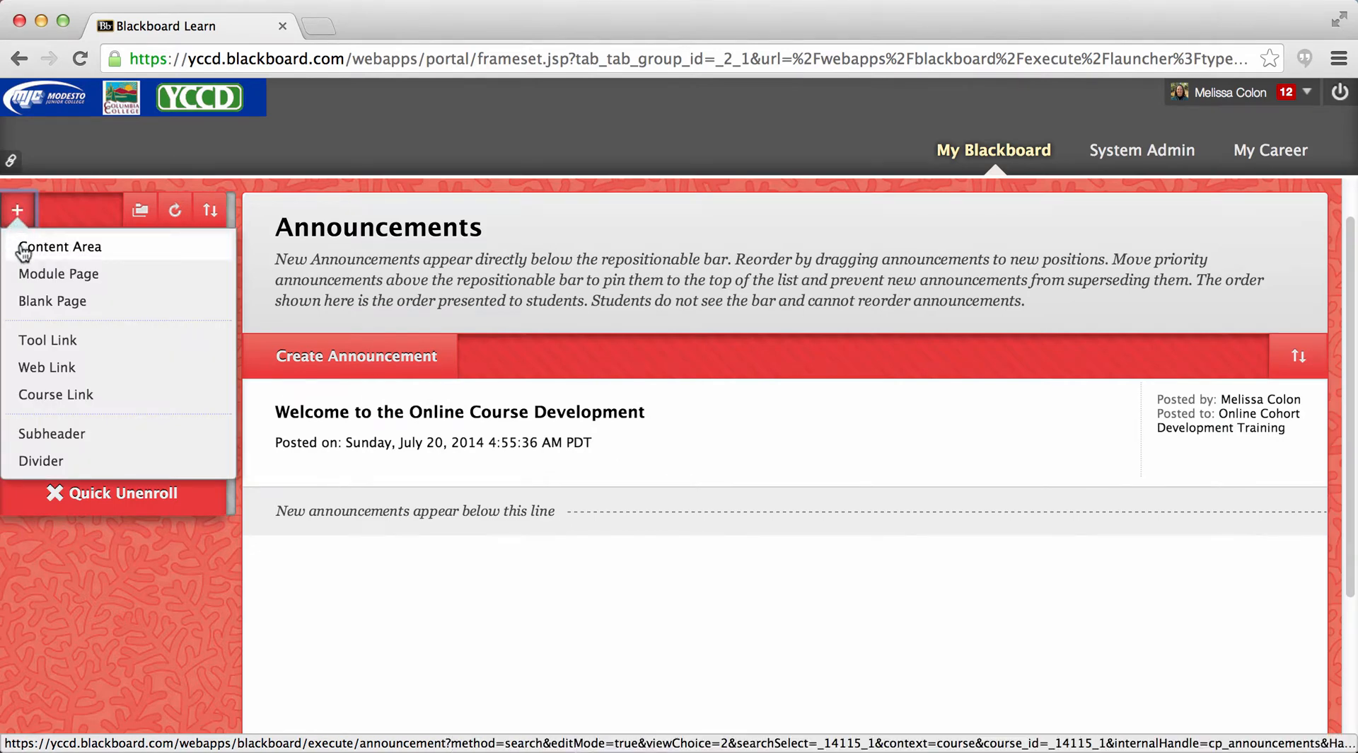
click(23, 248)
text(S)
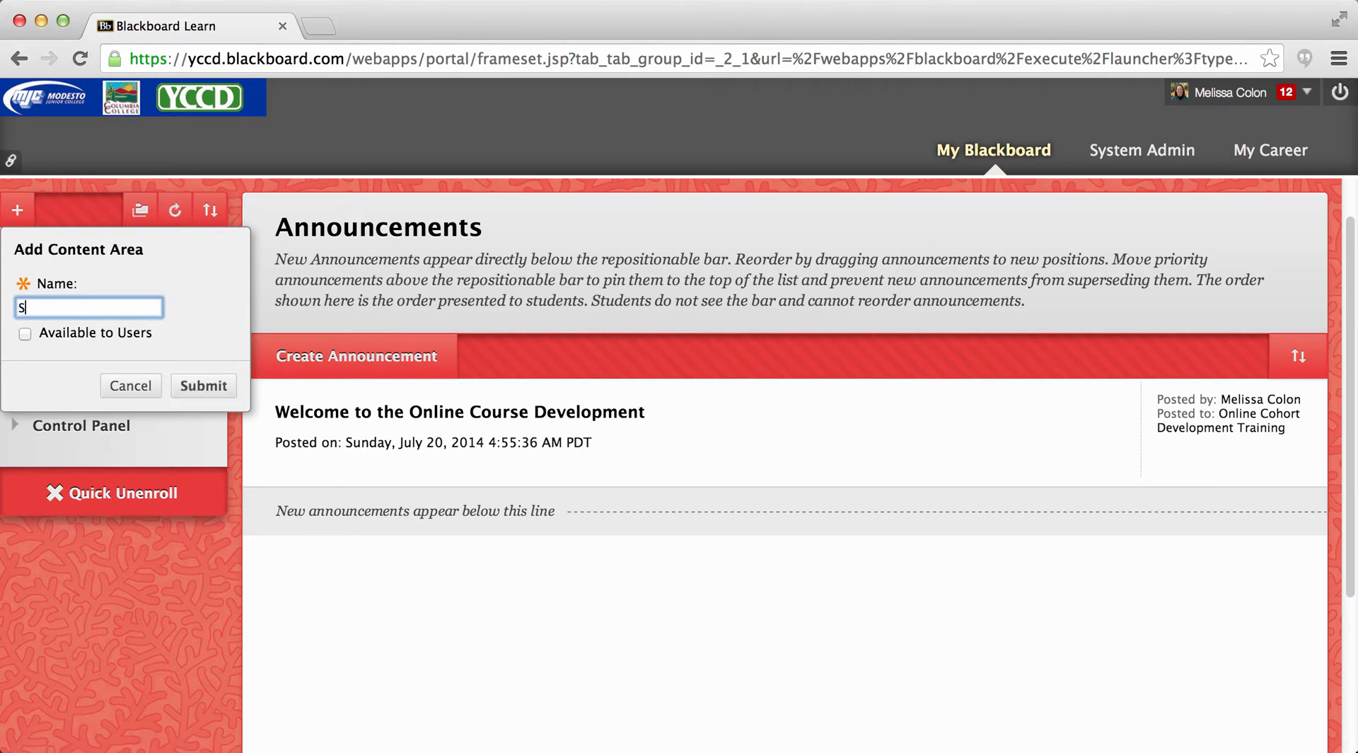
text(yllabus)
click(25, 336)
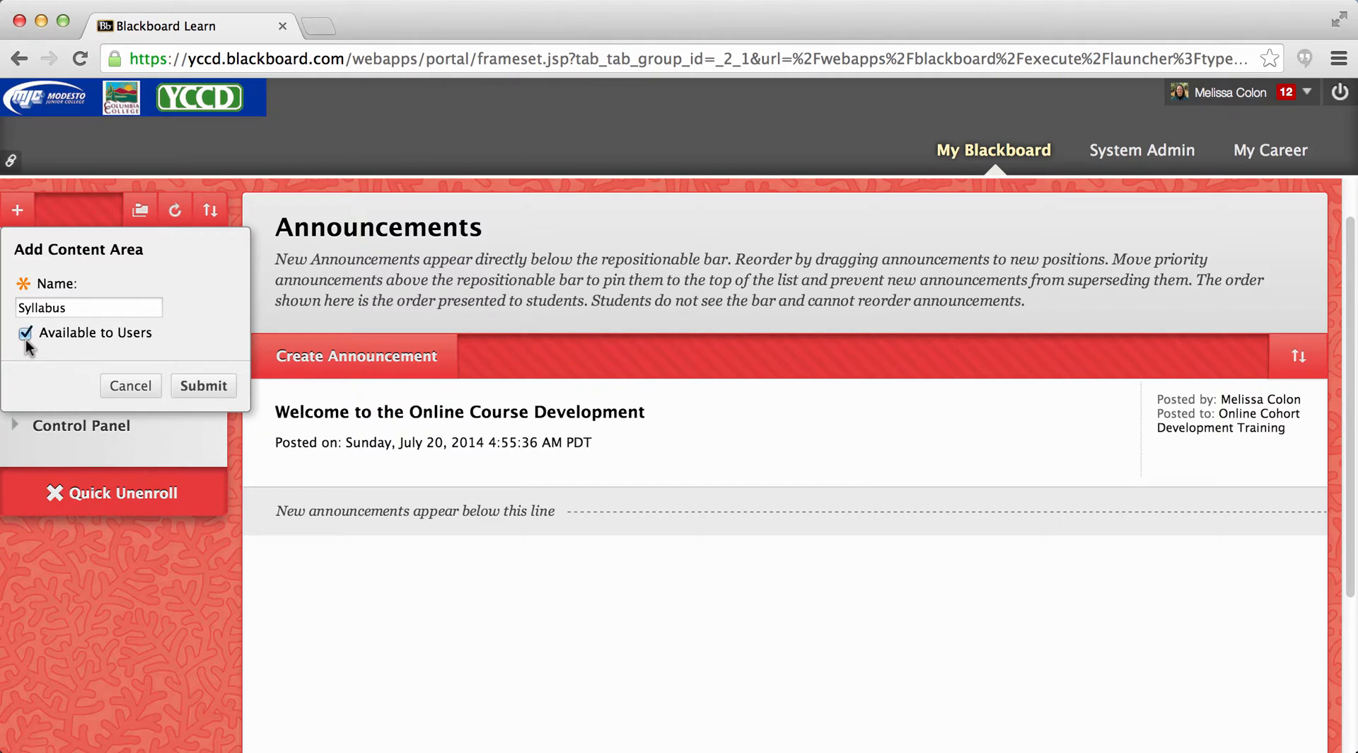
click(189, 389)
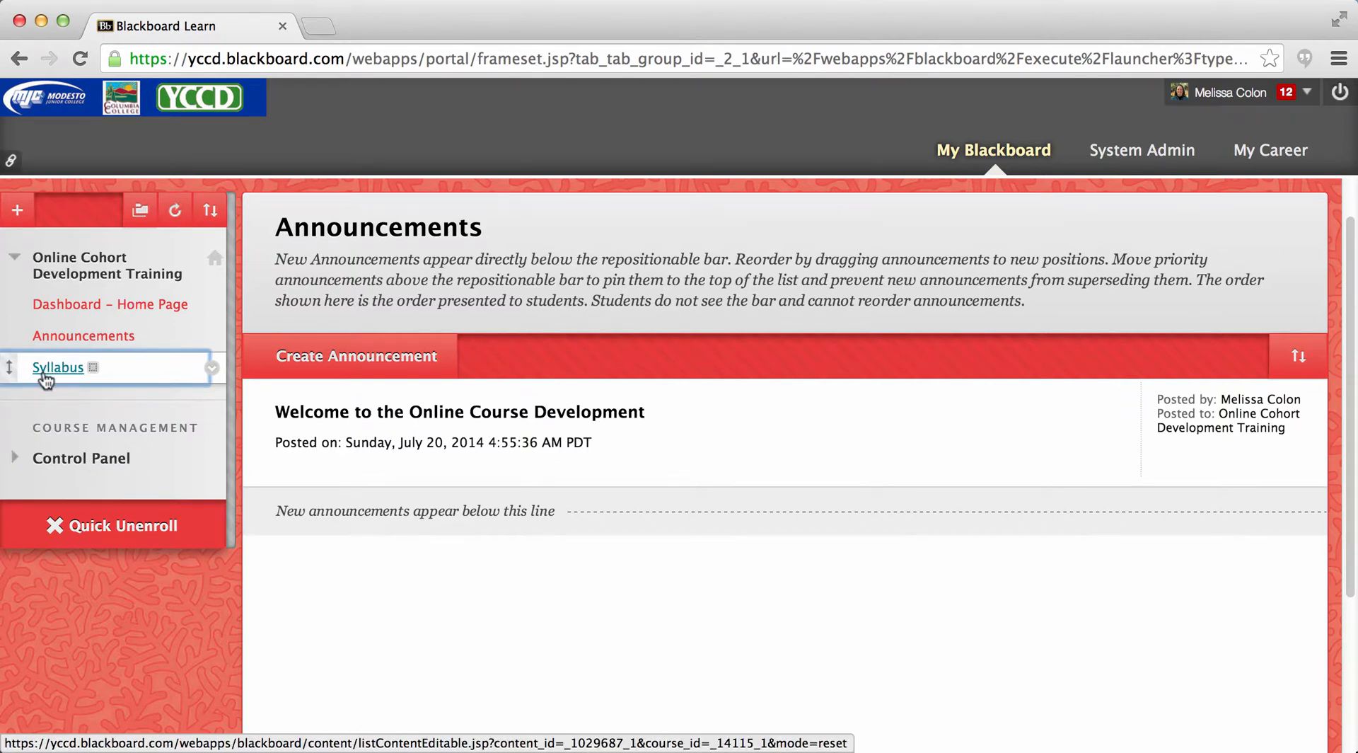
- Open the Syllabus content area of the course
mouse_move(94, 375)
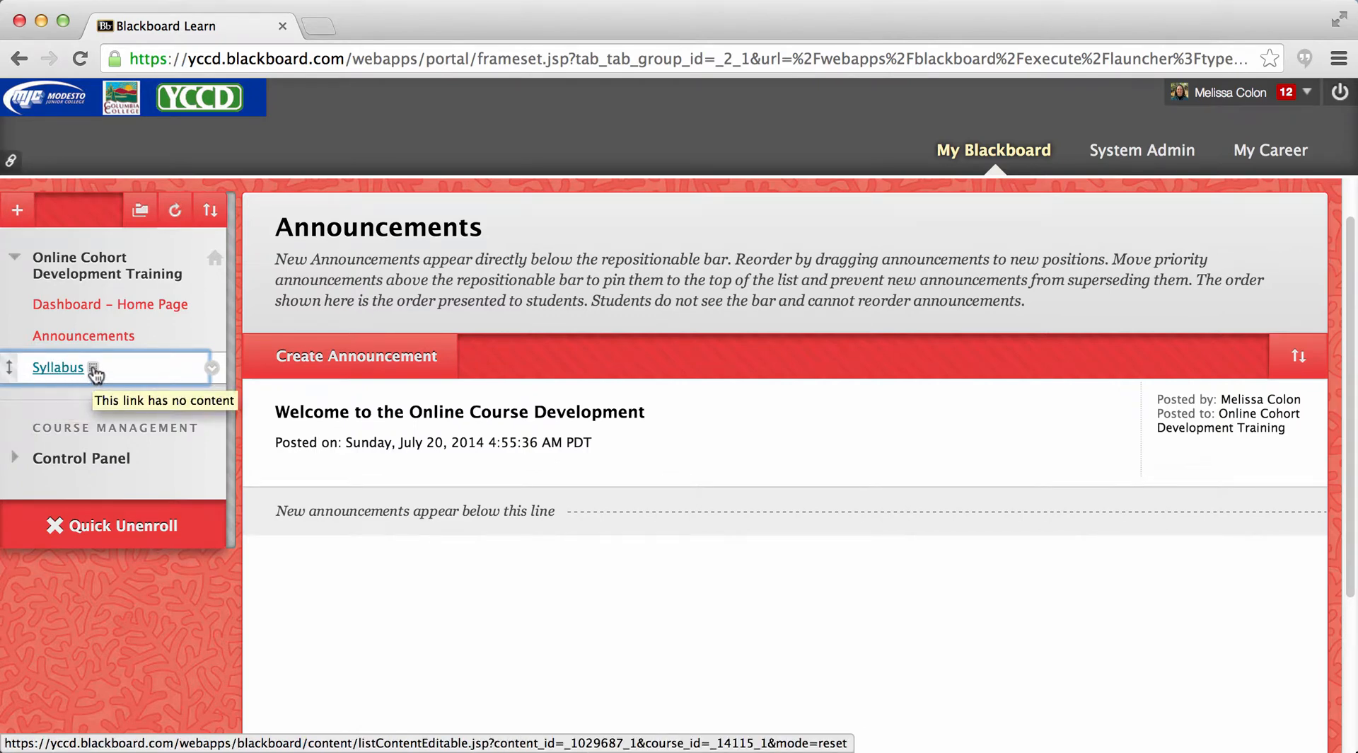
click(53, 369)
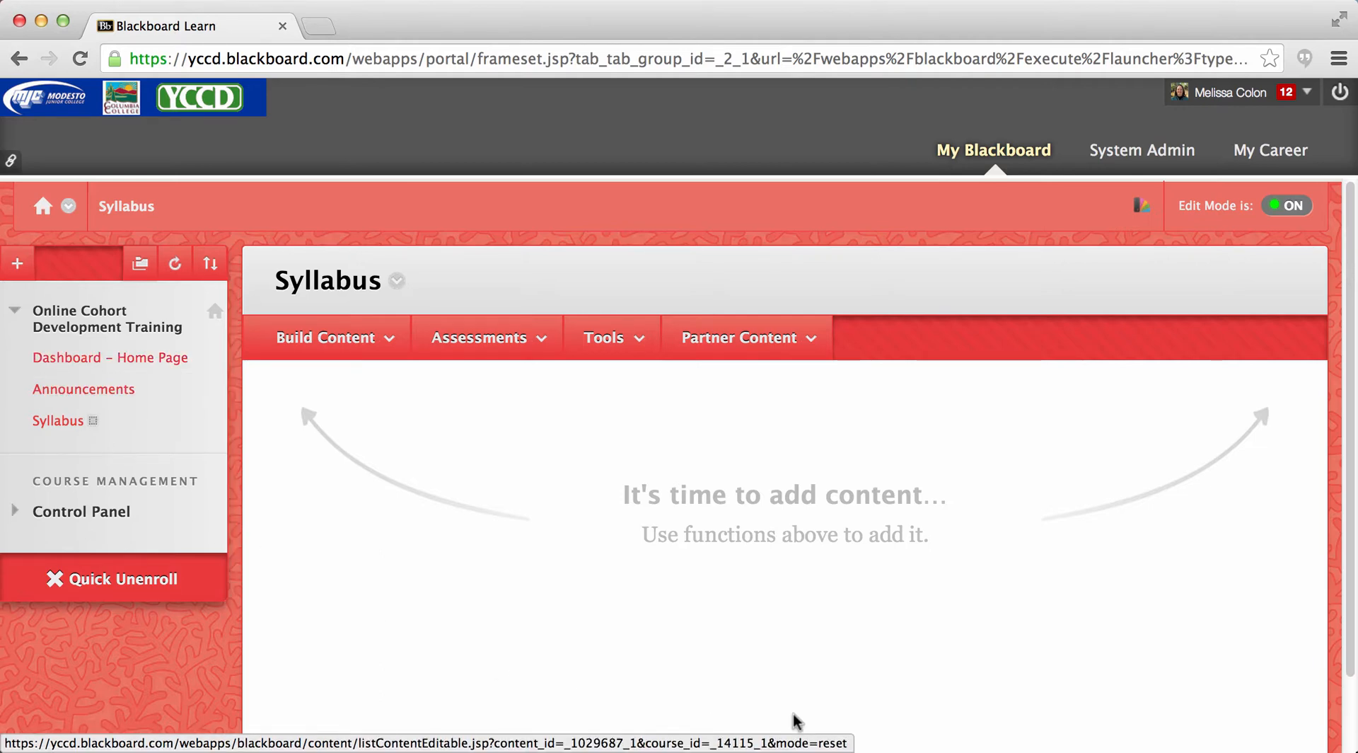
click(363, 337)
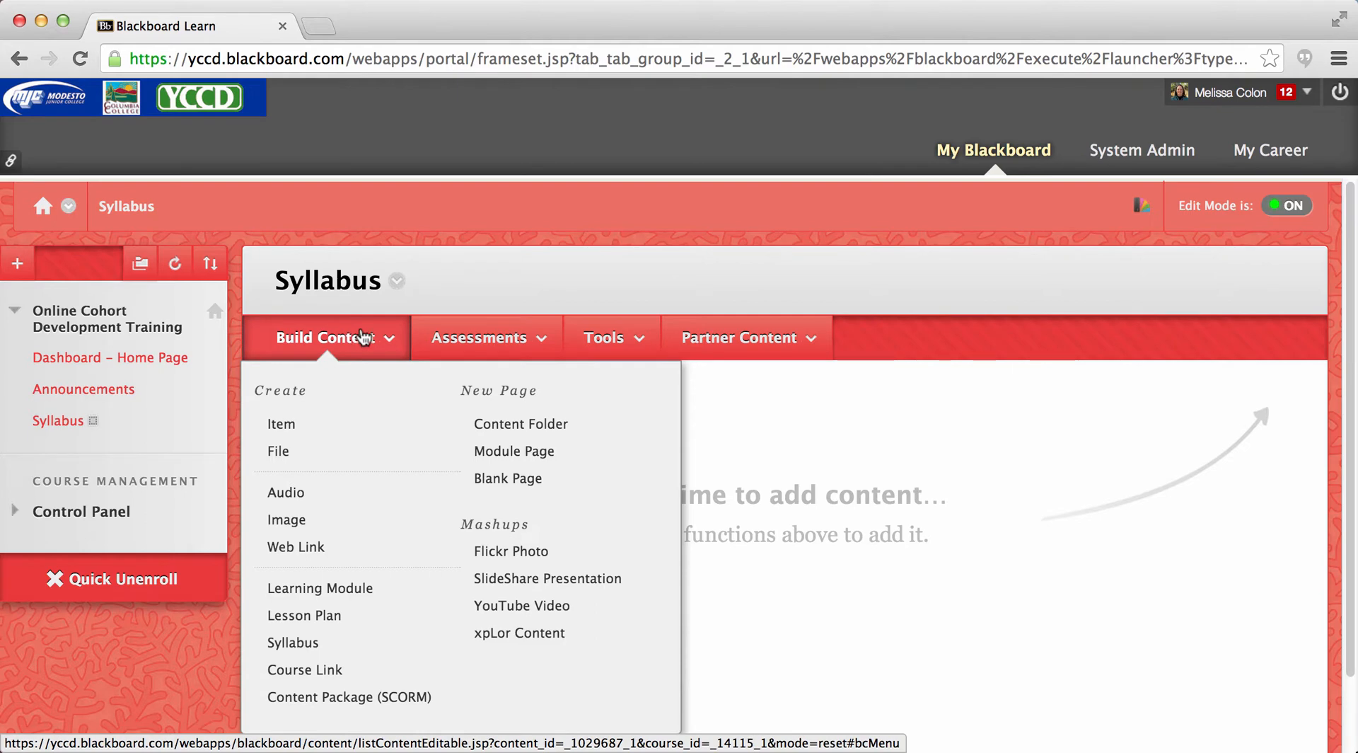
click(443, 337)
click(578, 337)
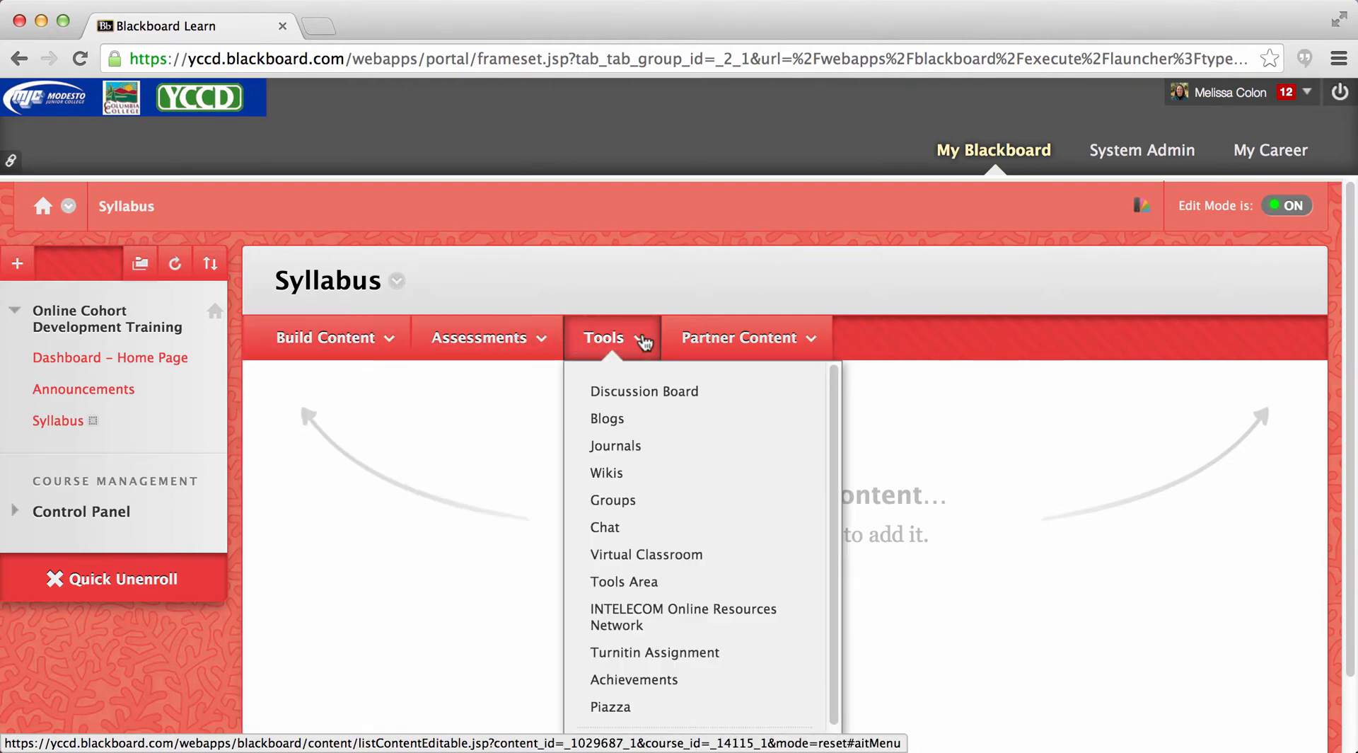
click(716, 343)
click(499, 342)
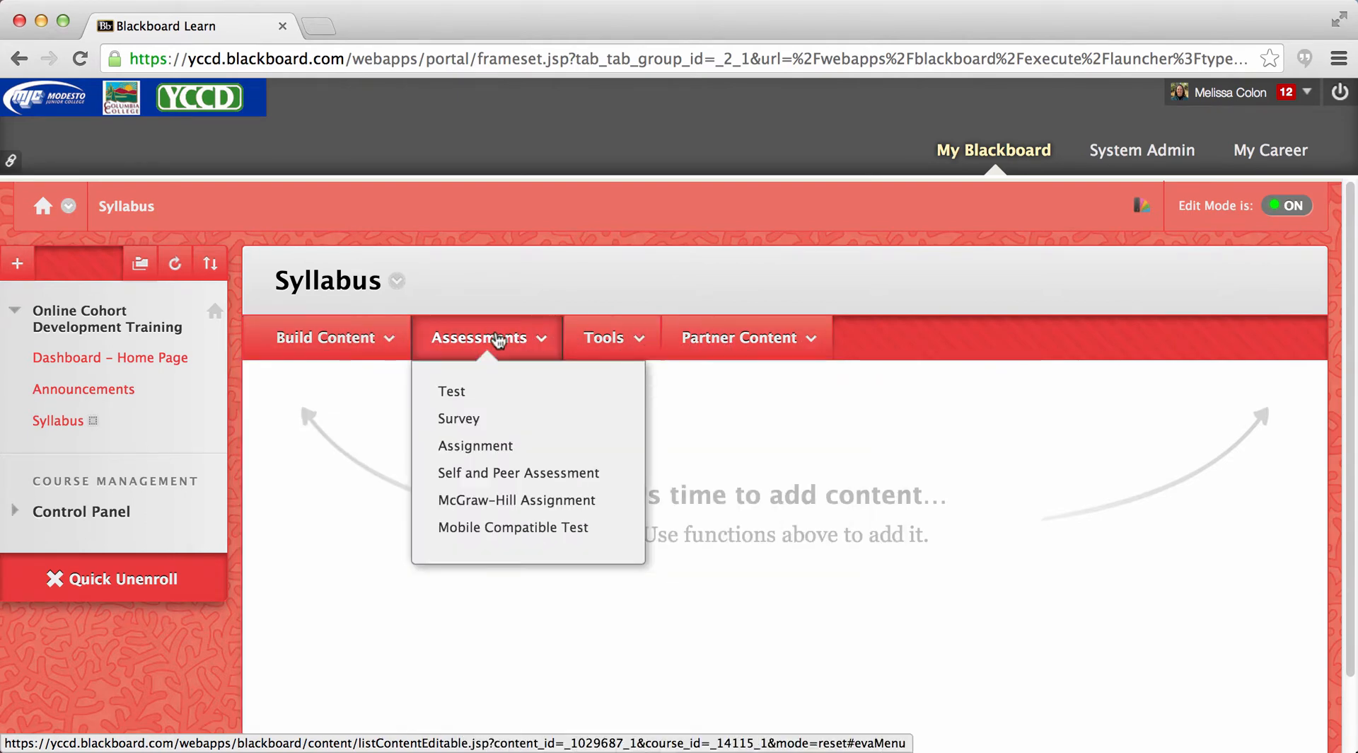
- Create a new item in the Syllabus content area and name it "Syllabus"
click(362, 338)
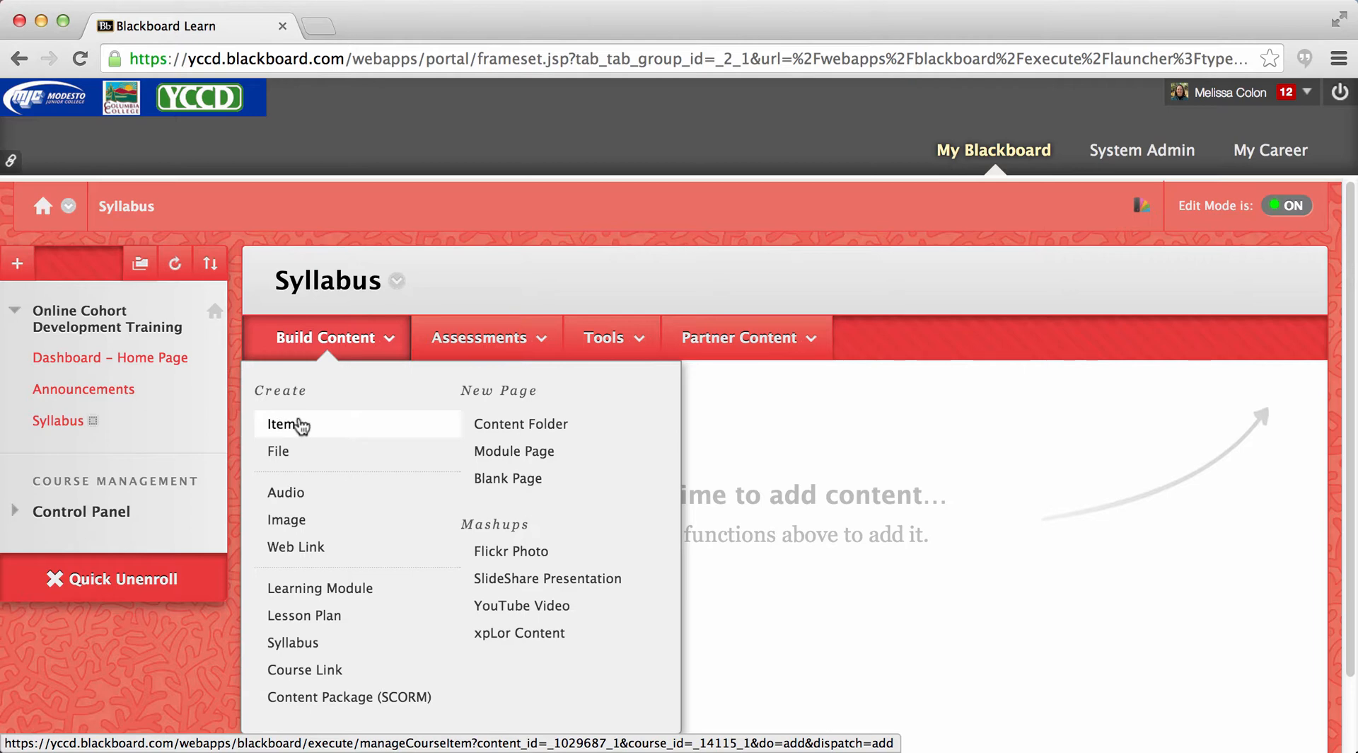
click(287, 427)
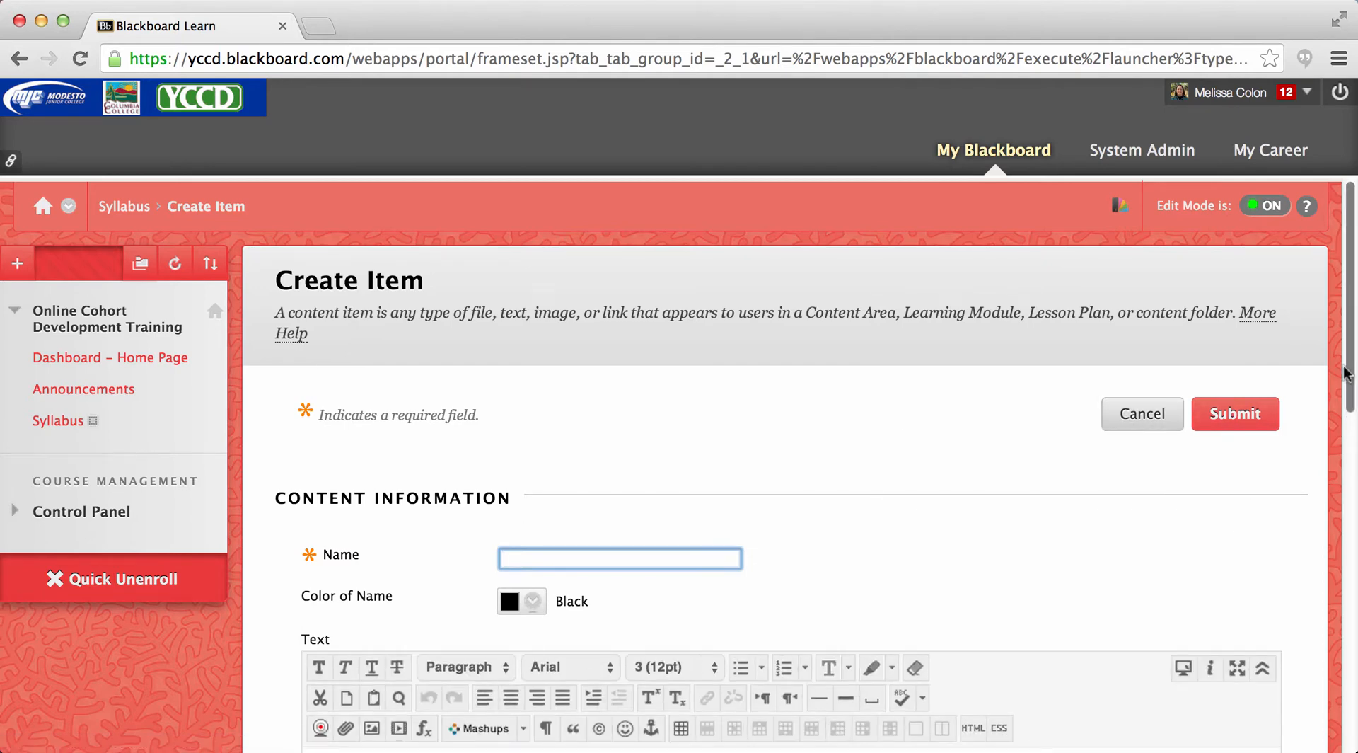
drag(1352, 369, 1351, 438)
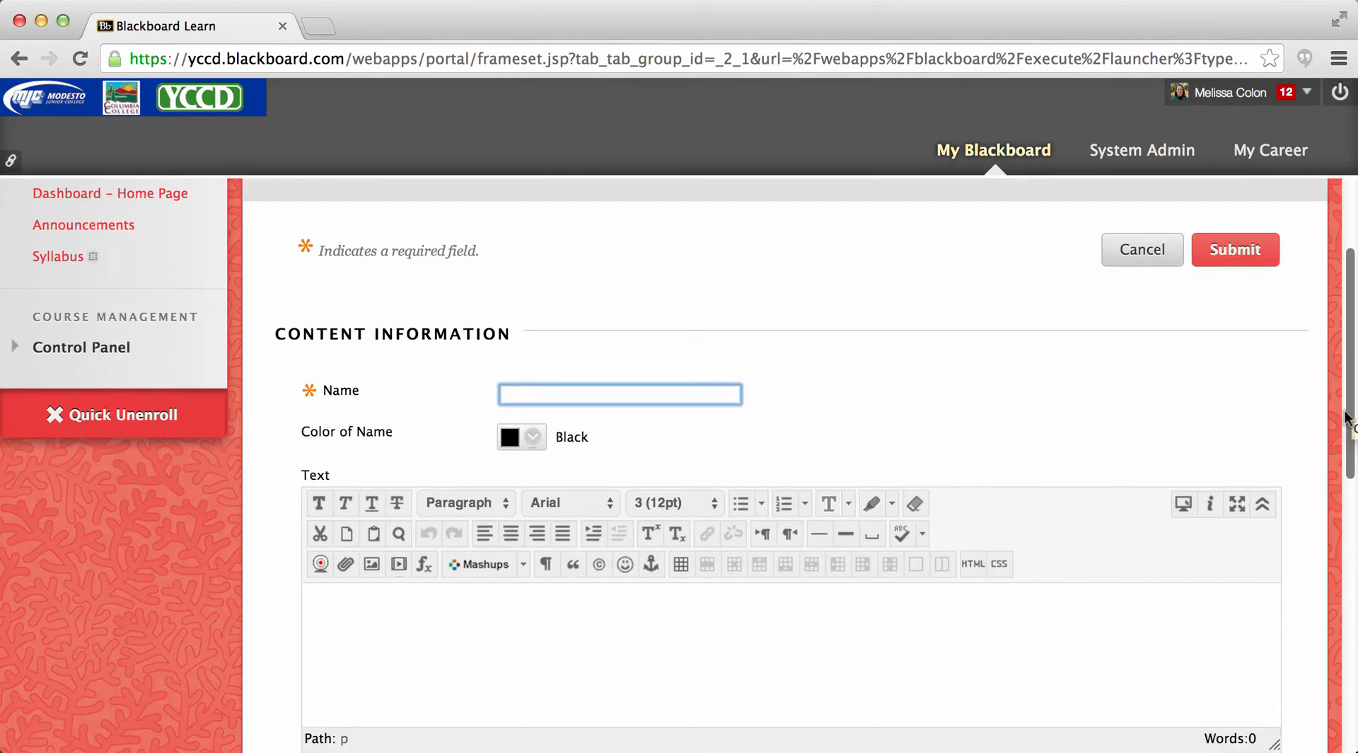
text(Syllabus)
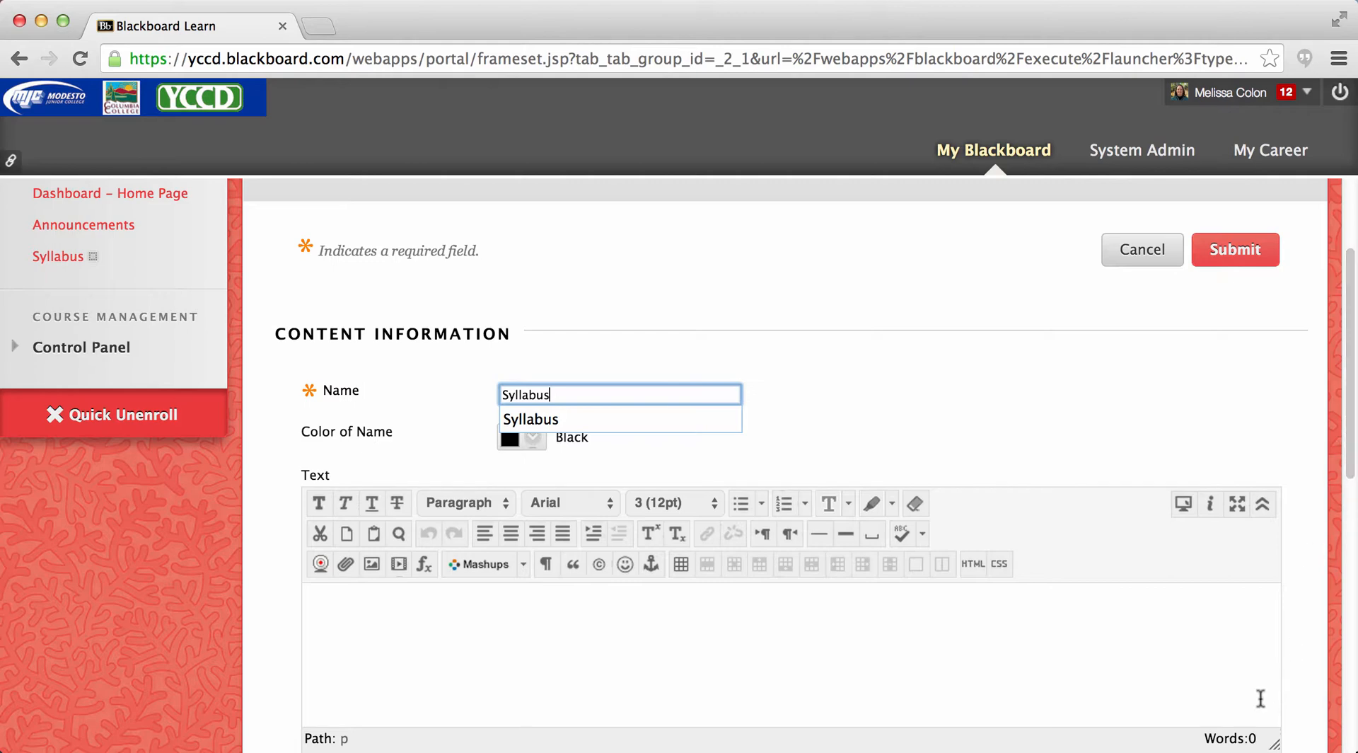
- Enter "This is Syllabus." as the item's text
click(449, 622)
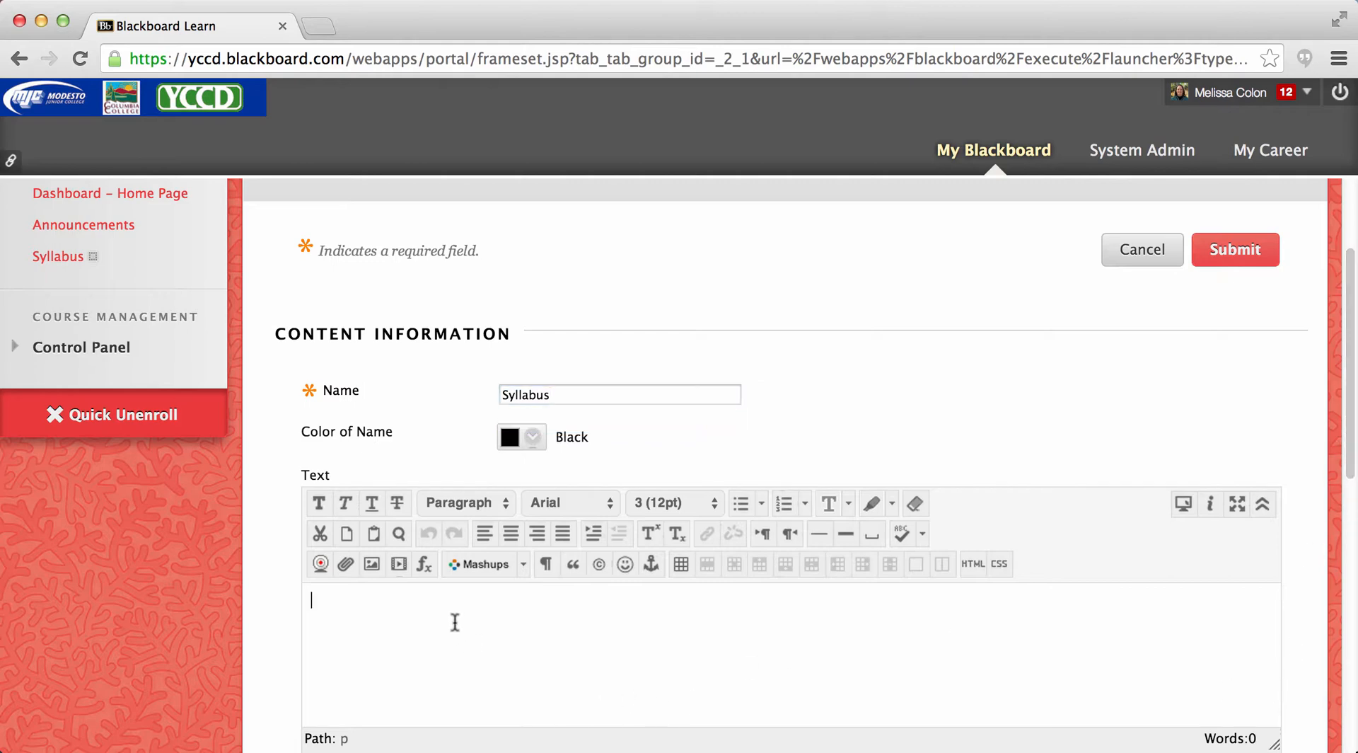
text(This is Syllabus)
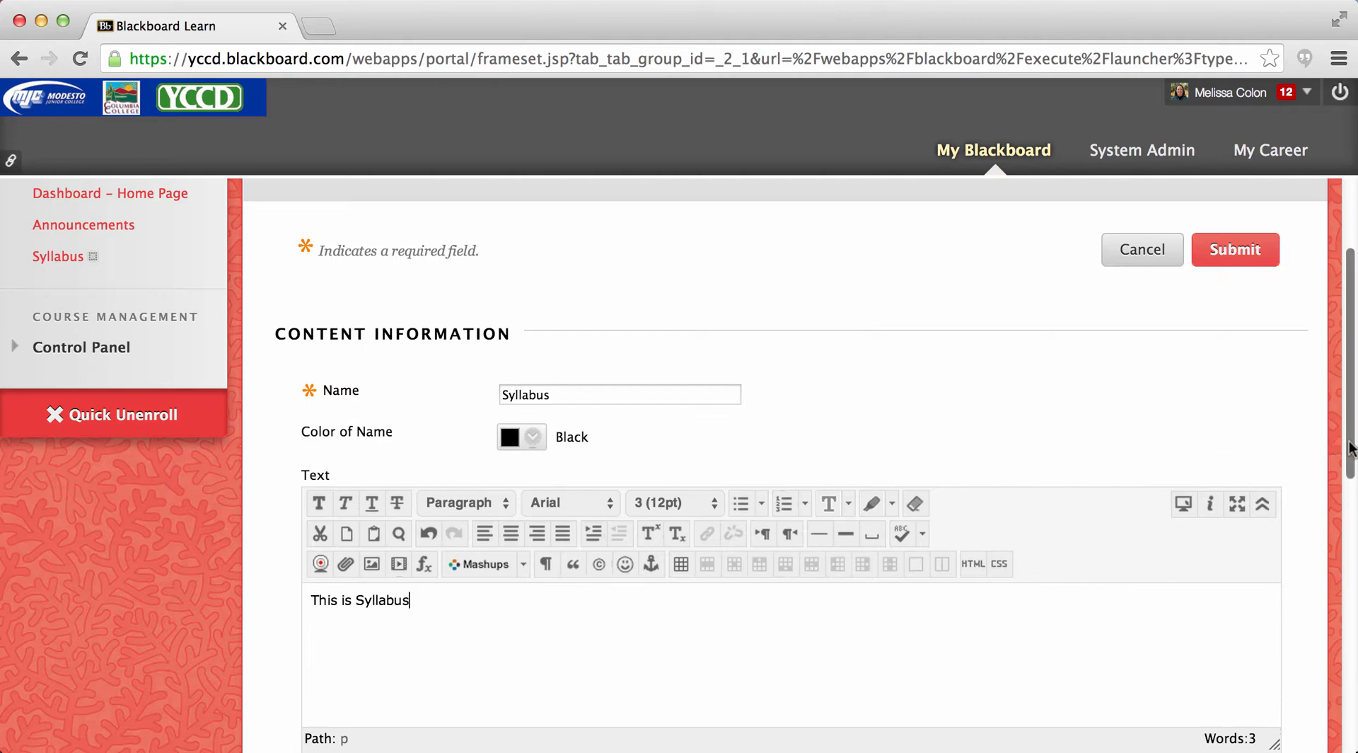
text(.)
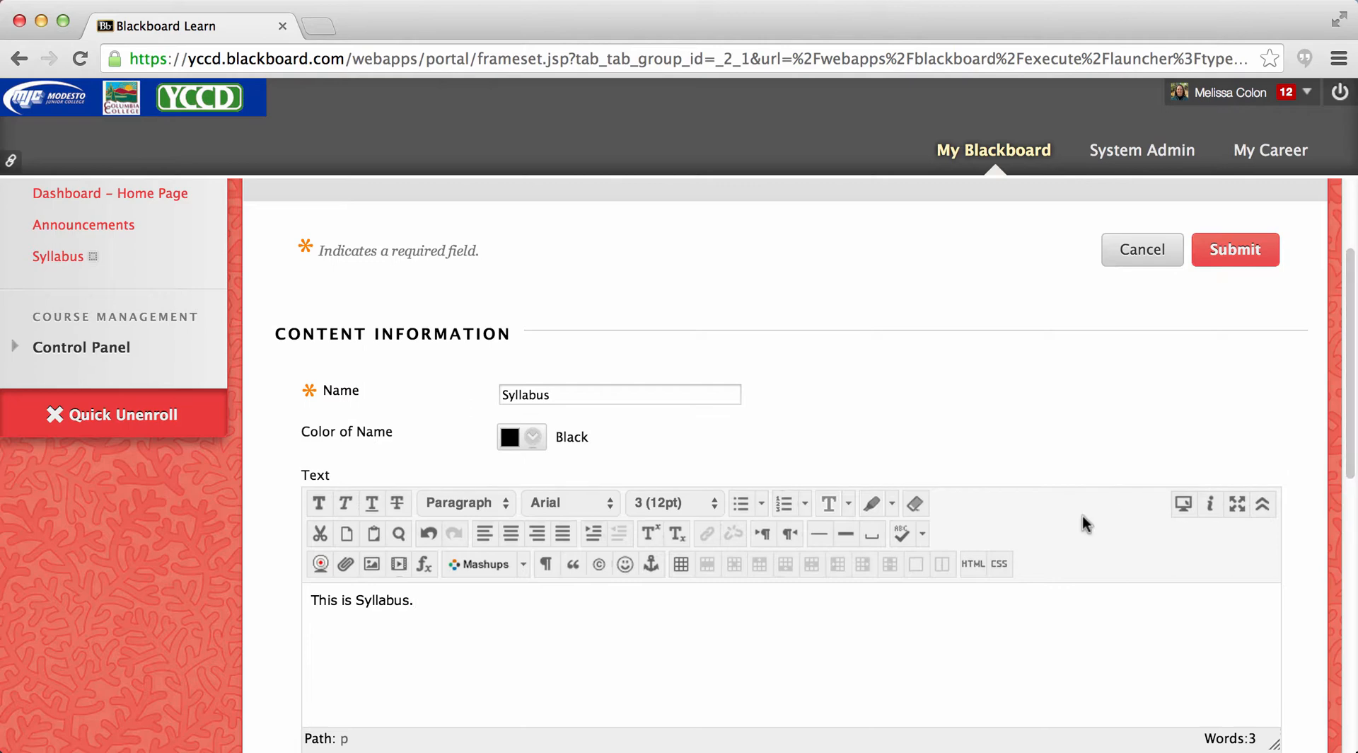
- Attach Syllabus_Practice.pdf to the item from the Syllabus folder on the computer's Desktop
scroll(1351, 456, down, 2)
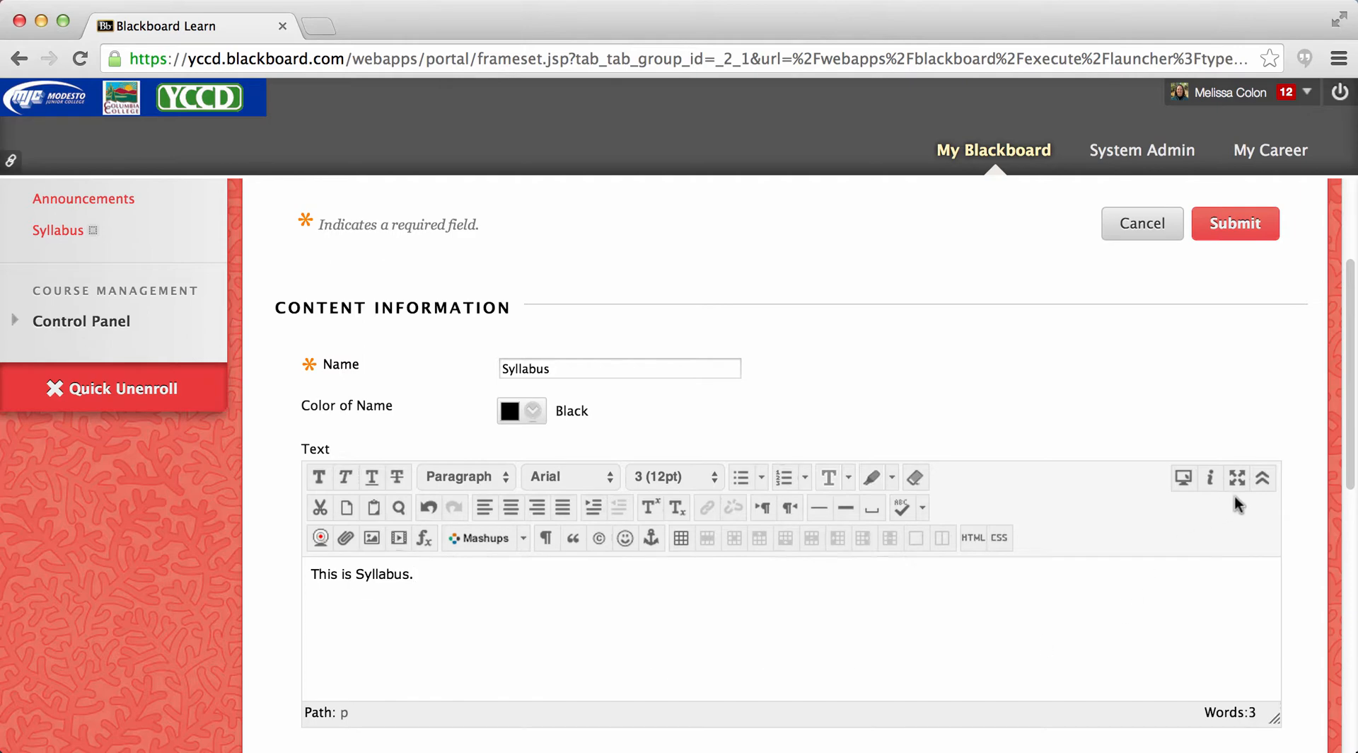
drag(1351, 481, 1355, 586)
drag(1353, 596, 1353, 601)
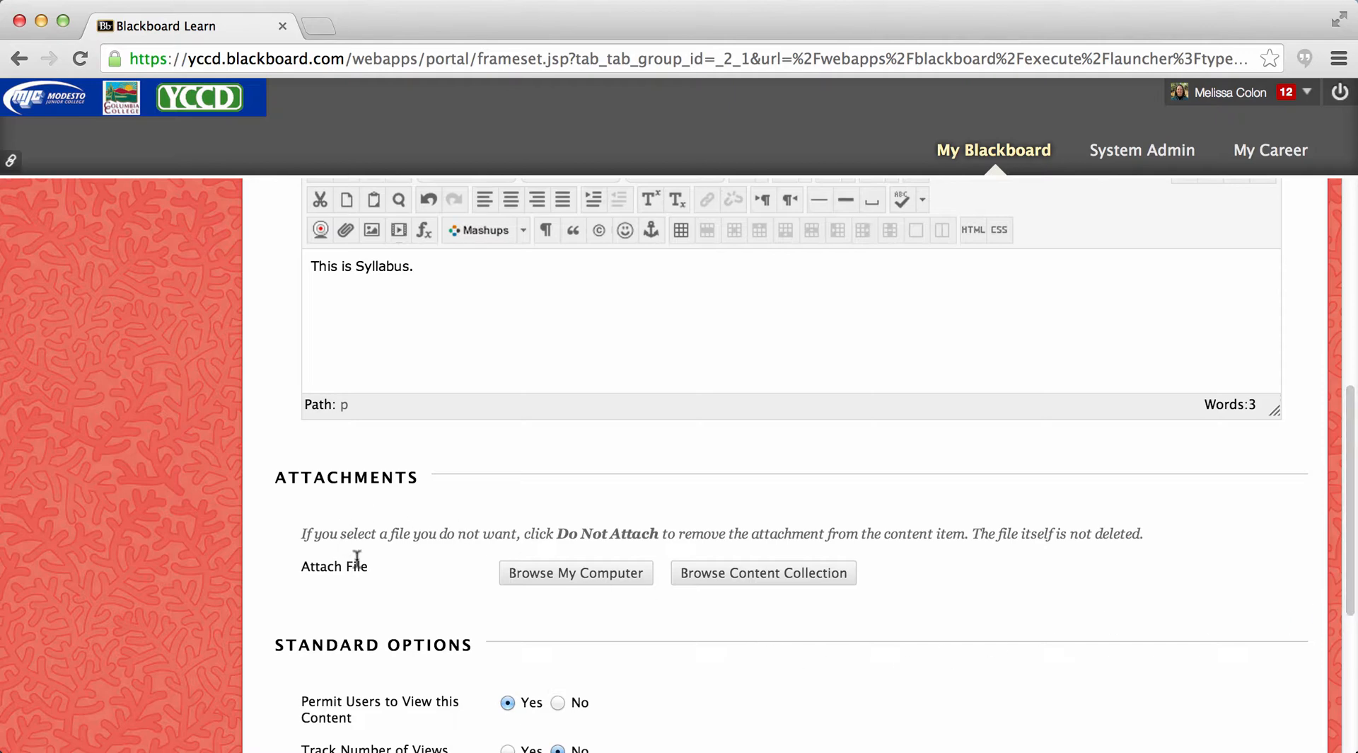
click(557, 572)
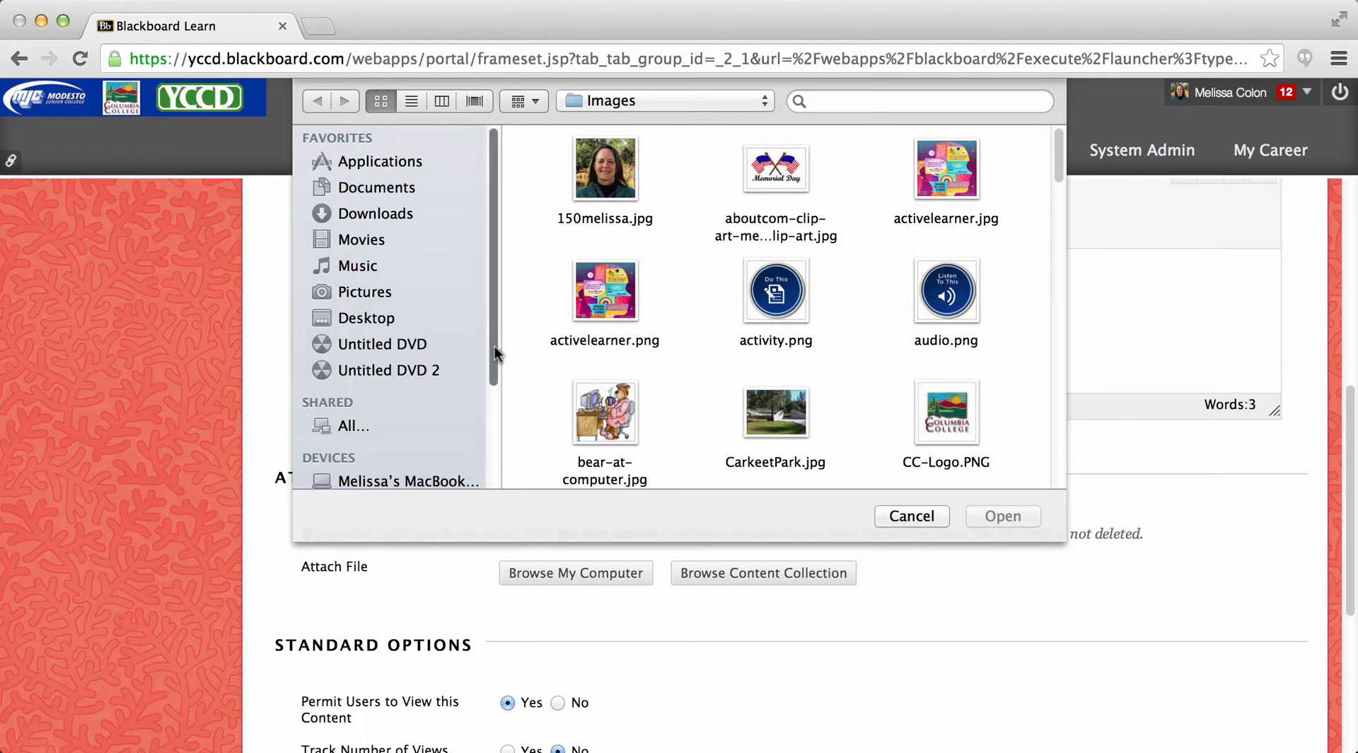
click(394, 318)
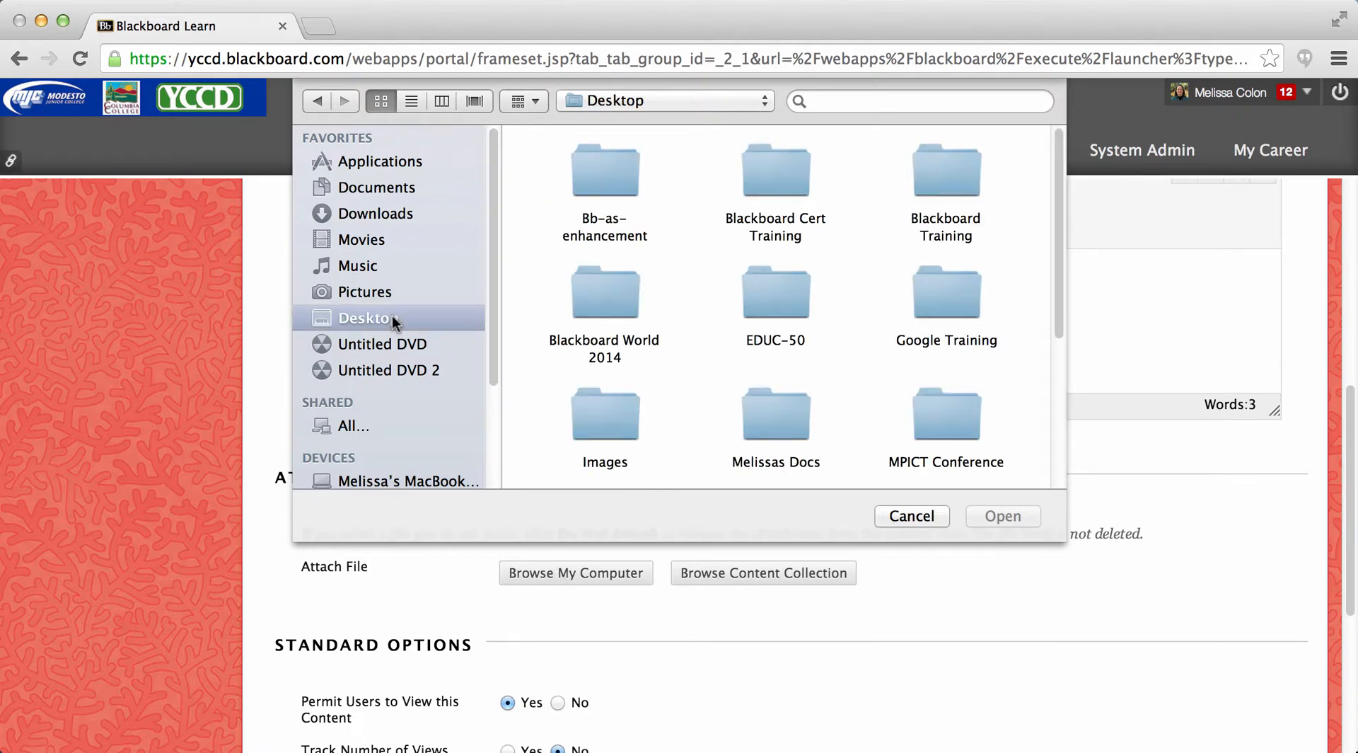
drag(1060, 317, 1064, 486)
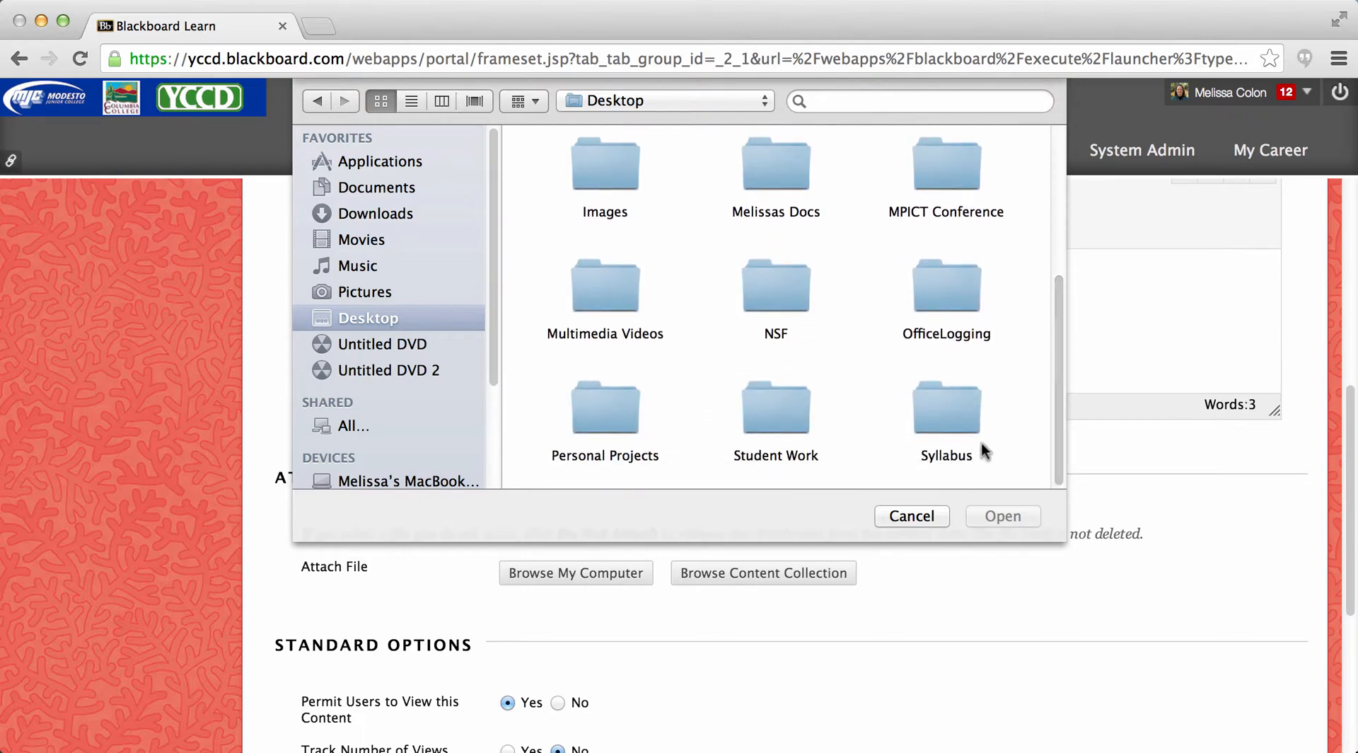
click(954, 414)
double_click(954, 413)
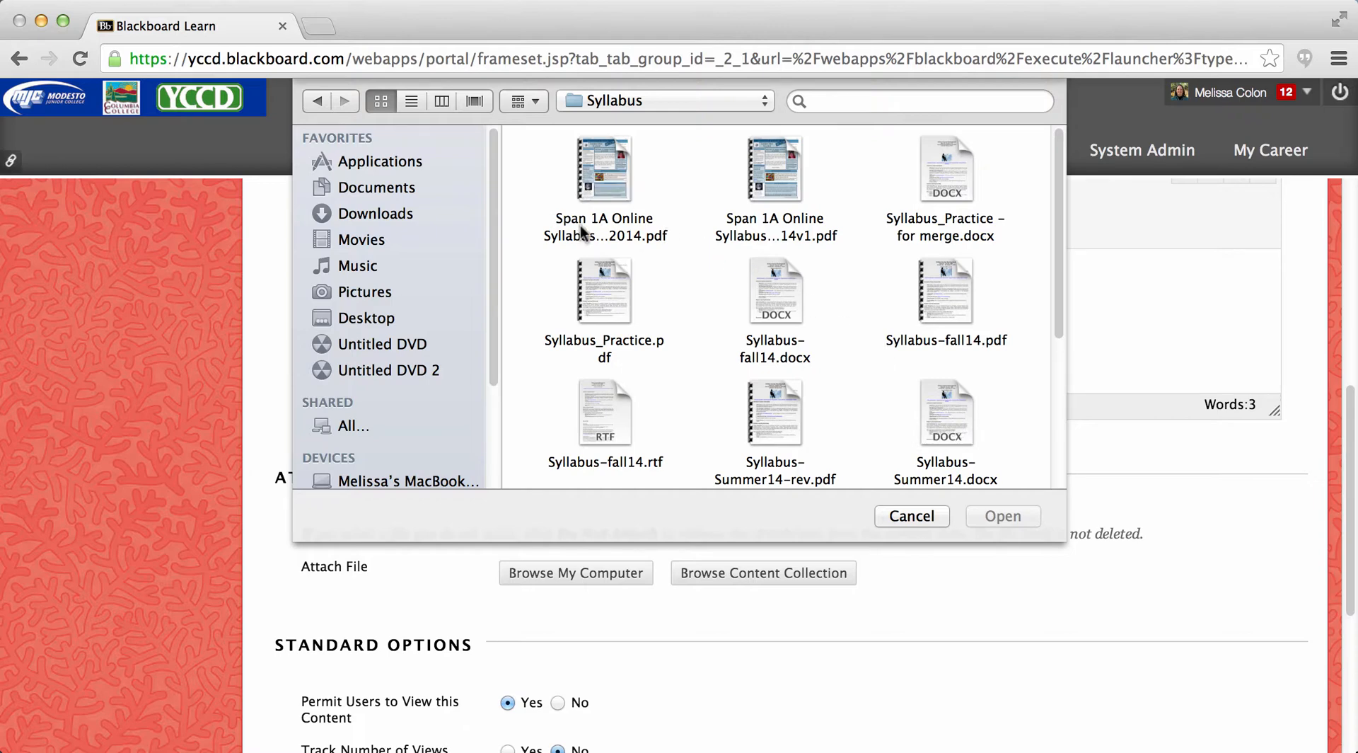
click(608, 281)
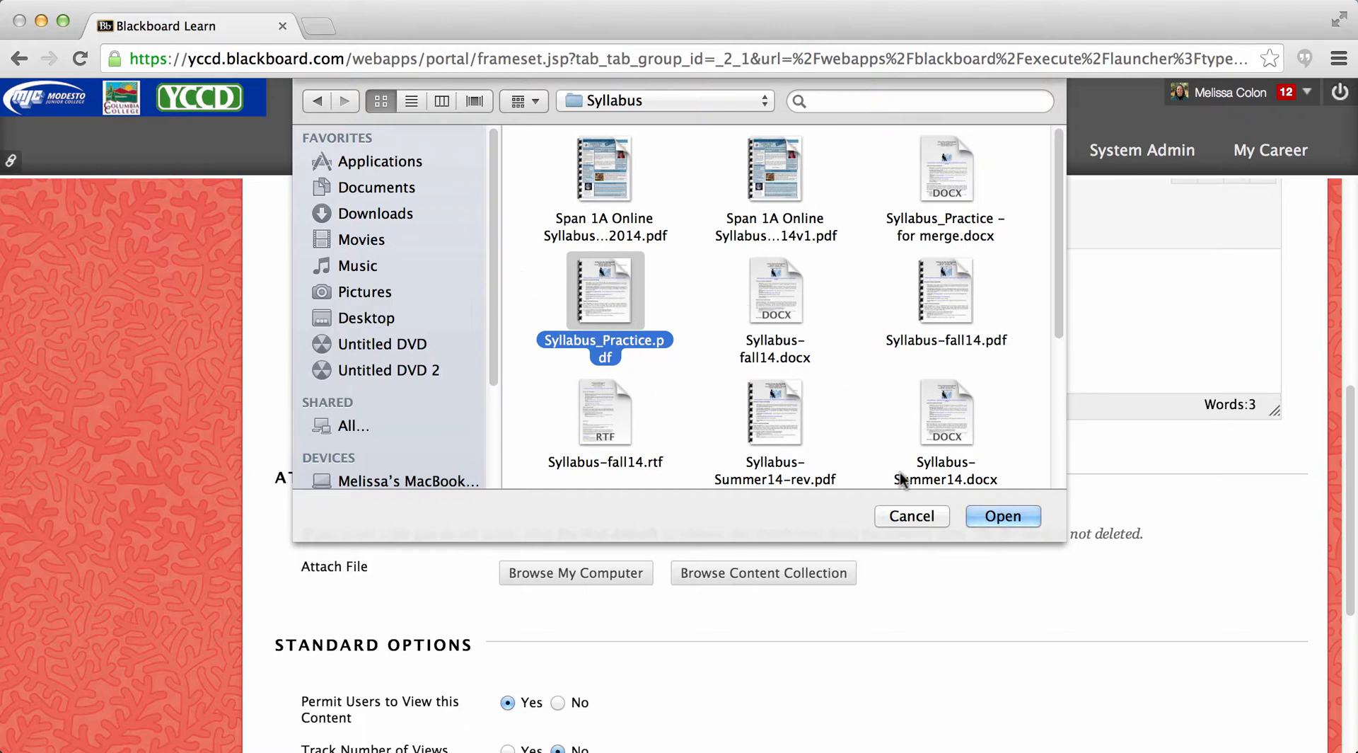
click(995, 521)
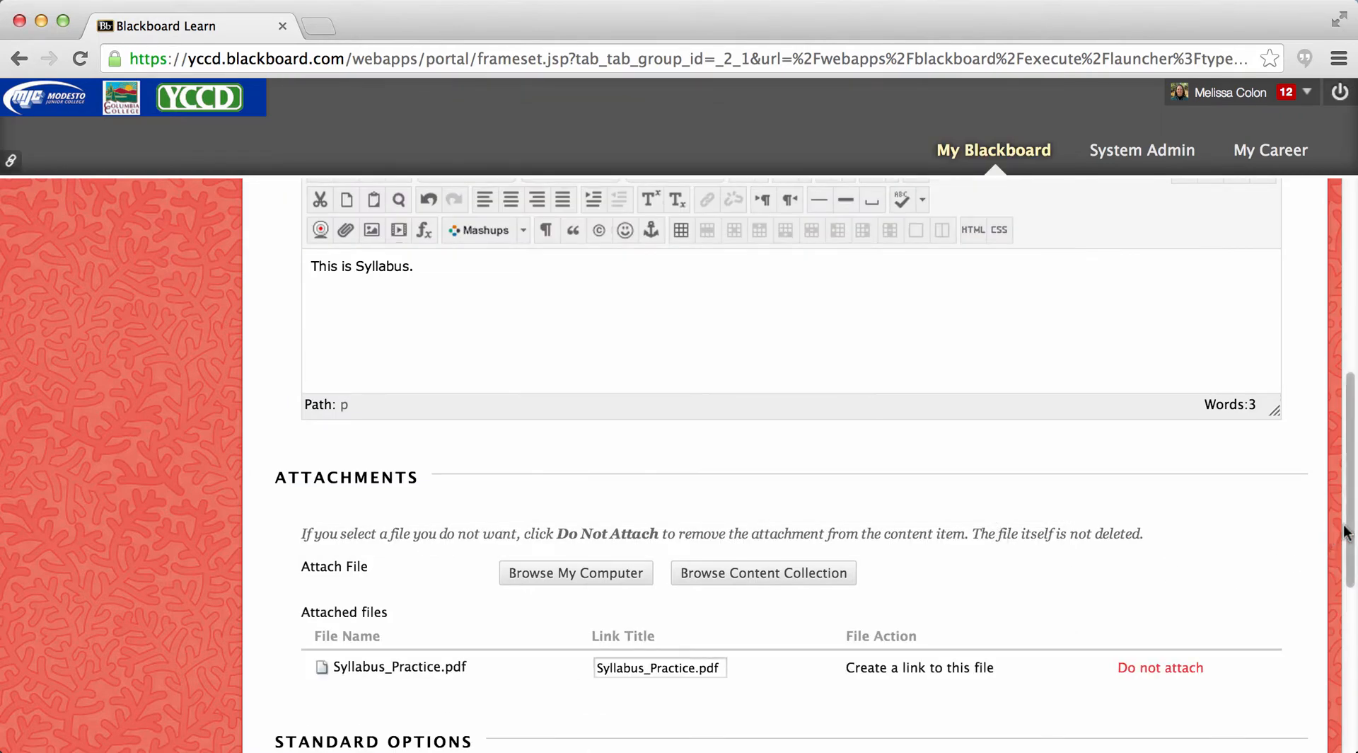
- Attach Syllabus-Summer14.rtf from the computer's Syllabus folder as a second file on the item
drag(1346, 532, 1351, 618)
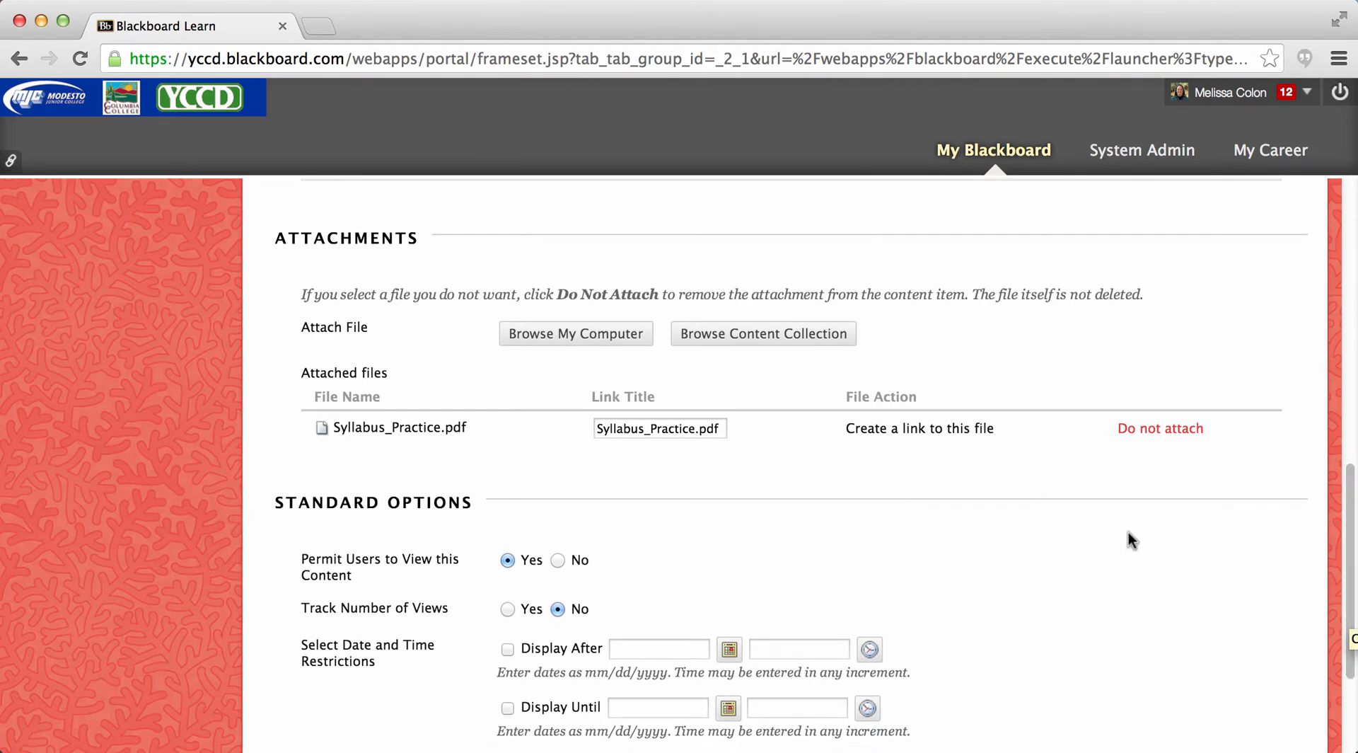
click(574, 330)
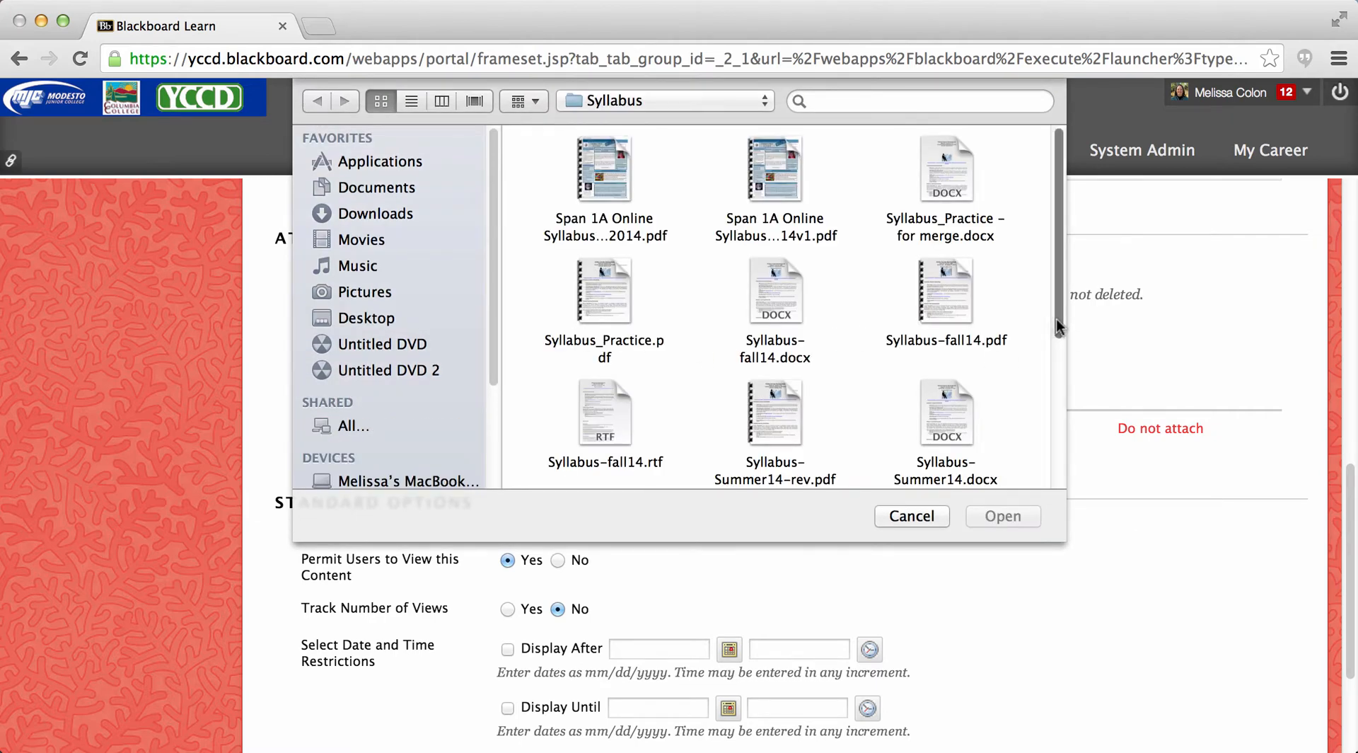
drag(1054, 322, 1066, 428)
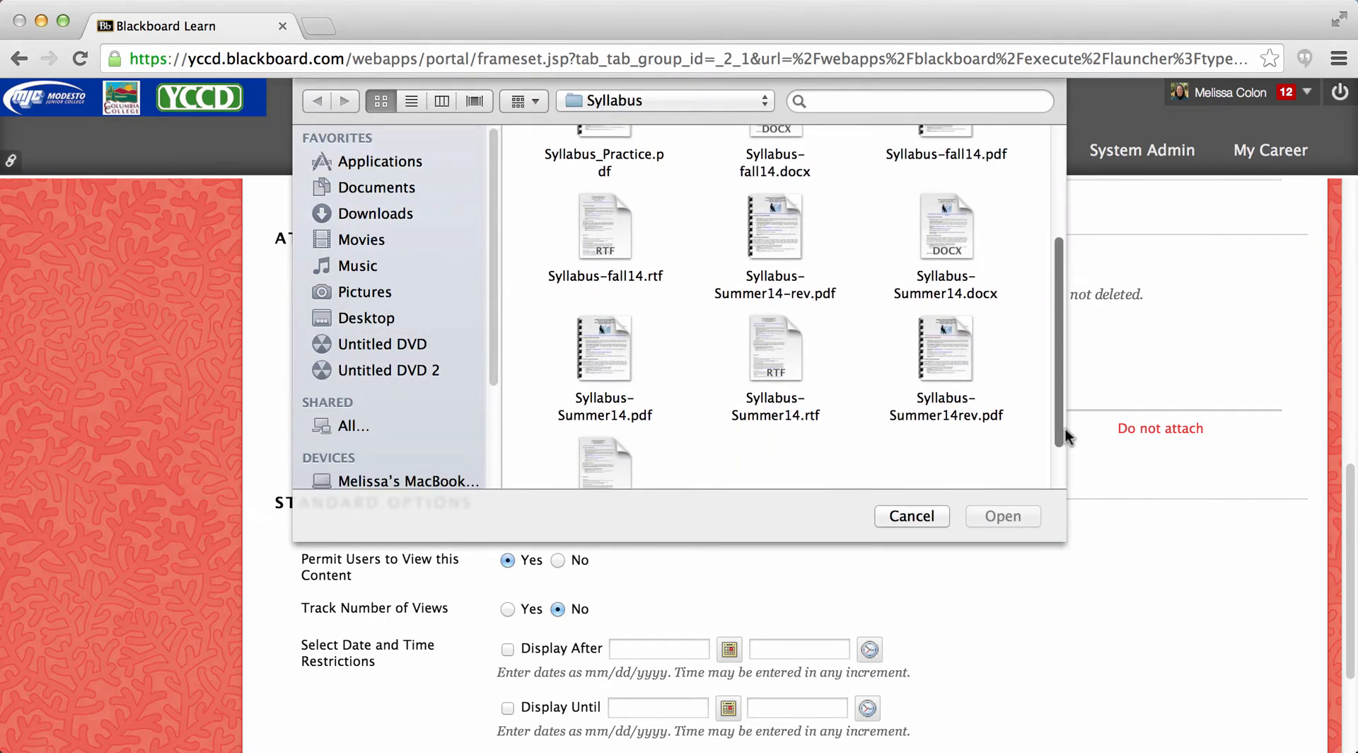
click(776, 347)
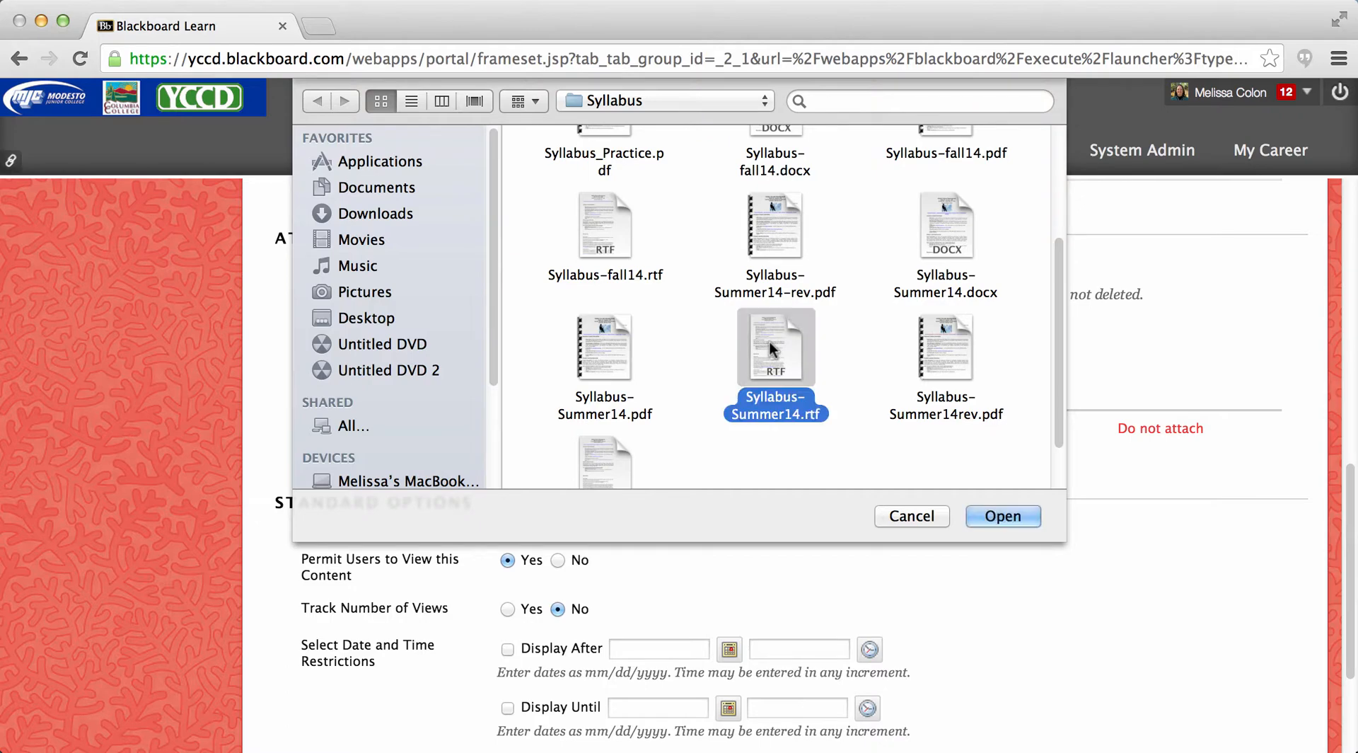
click(1023, 517)
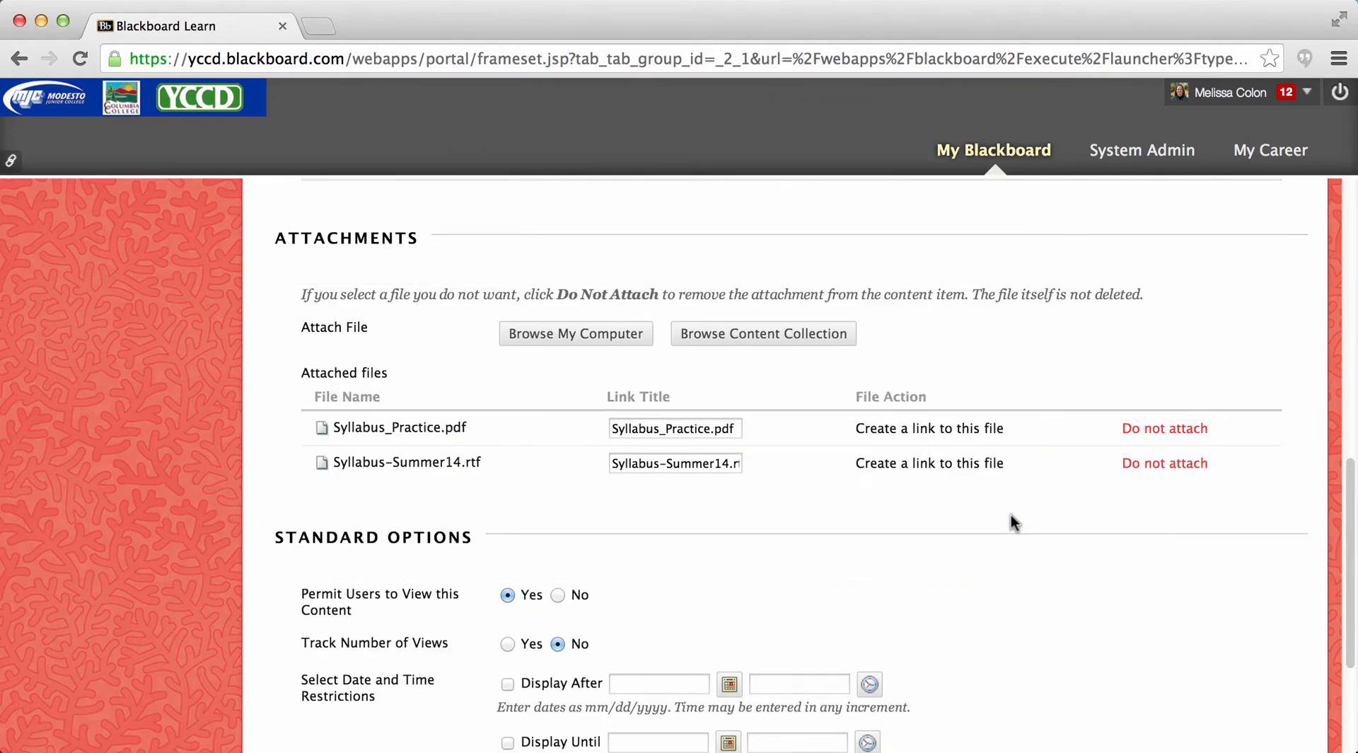
- Submit the Syllabus item with its standard options as they are and dismiss the confirmation banner
drag(1351, 479, 1352, 492)
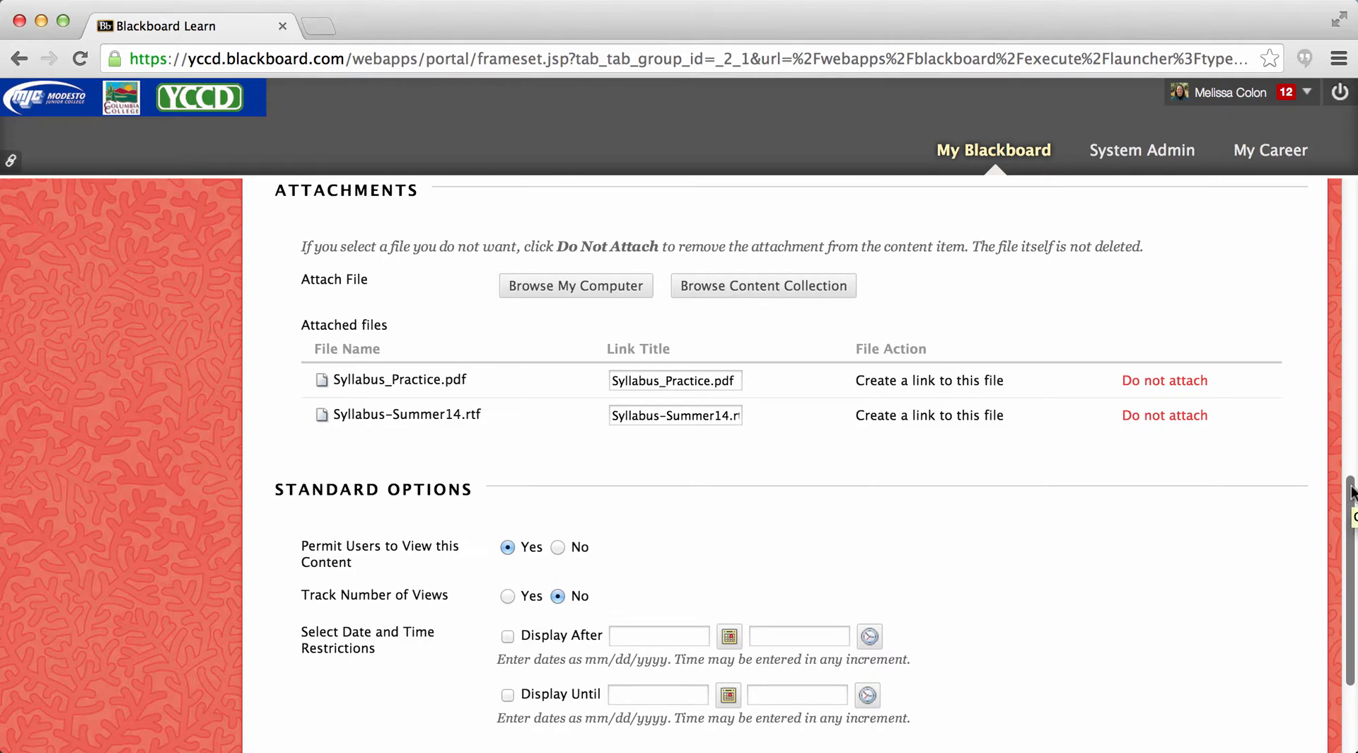
drag(1352, 491, 1351, 504)
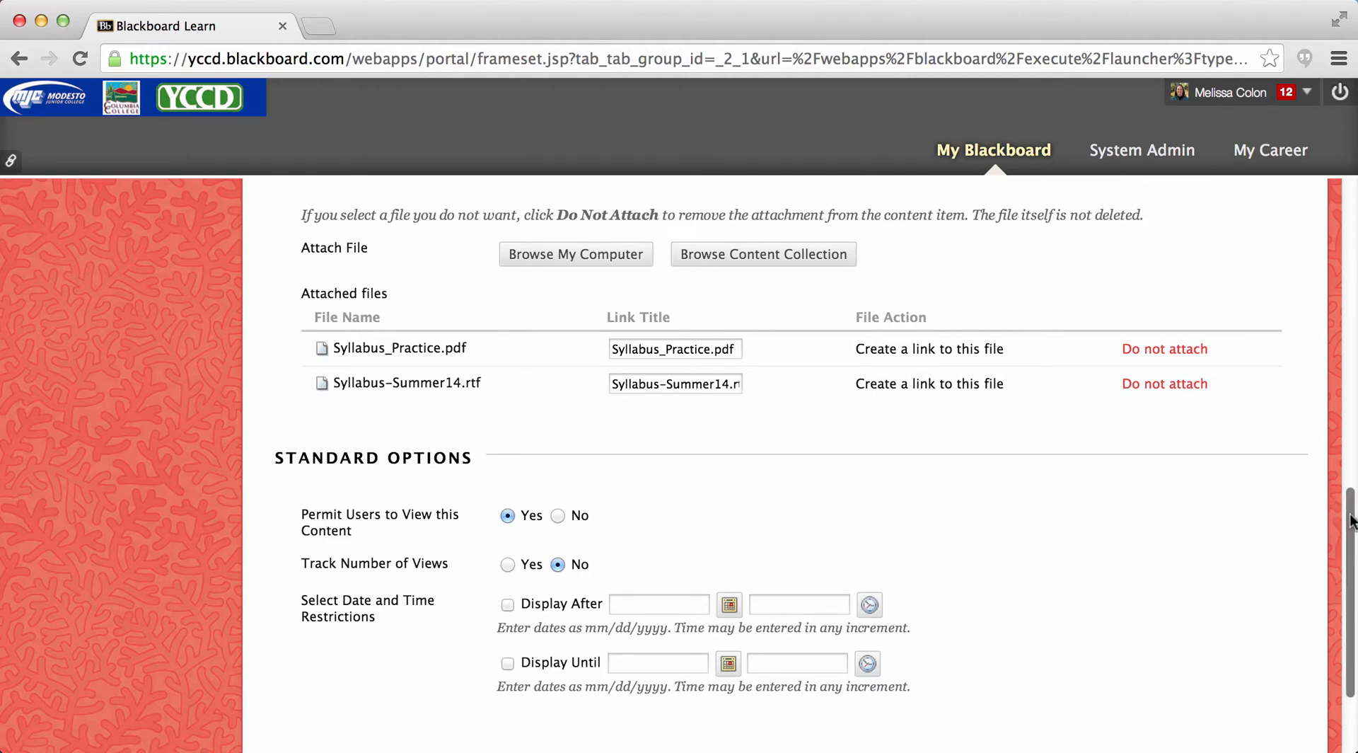
drag(1352, 521, 1352, 575)
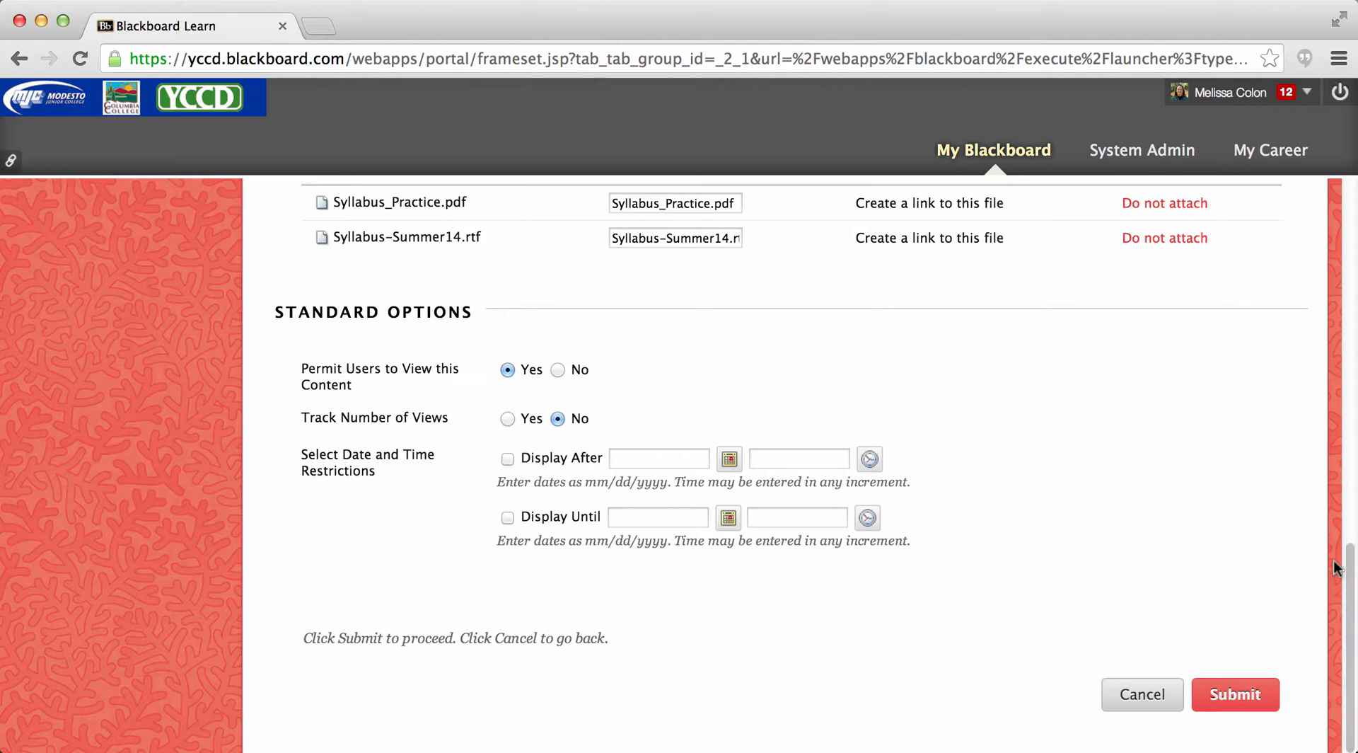
click(1232, 701)
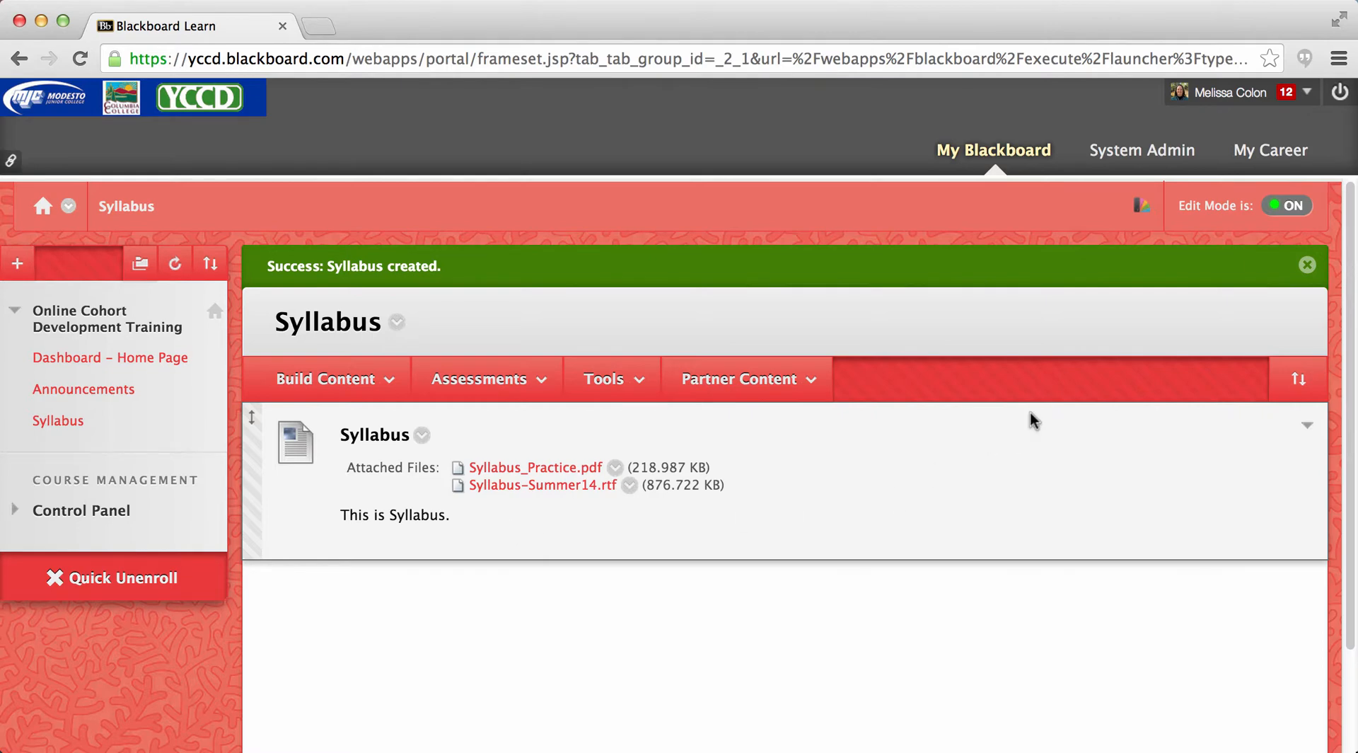
click(1306, 268)
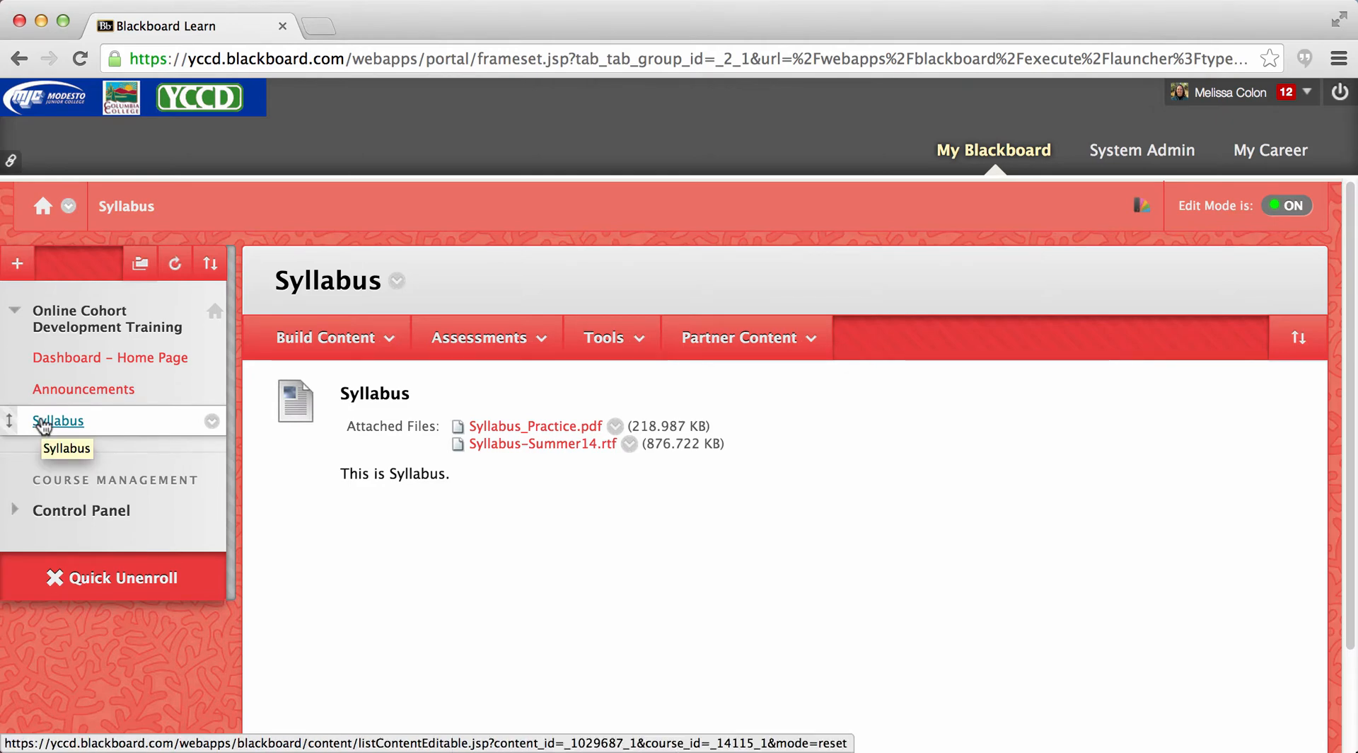
- Add a content area named "Learning Modules" to the course menu and make it available to users
click(18, 264)
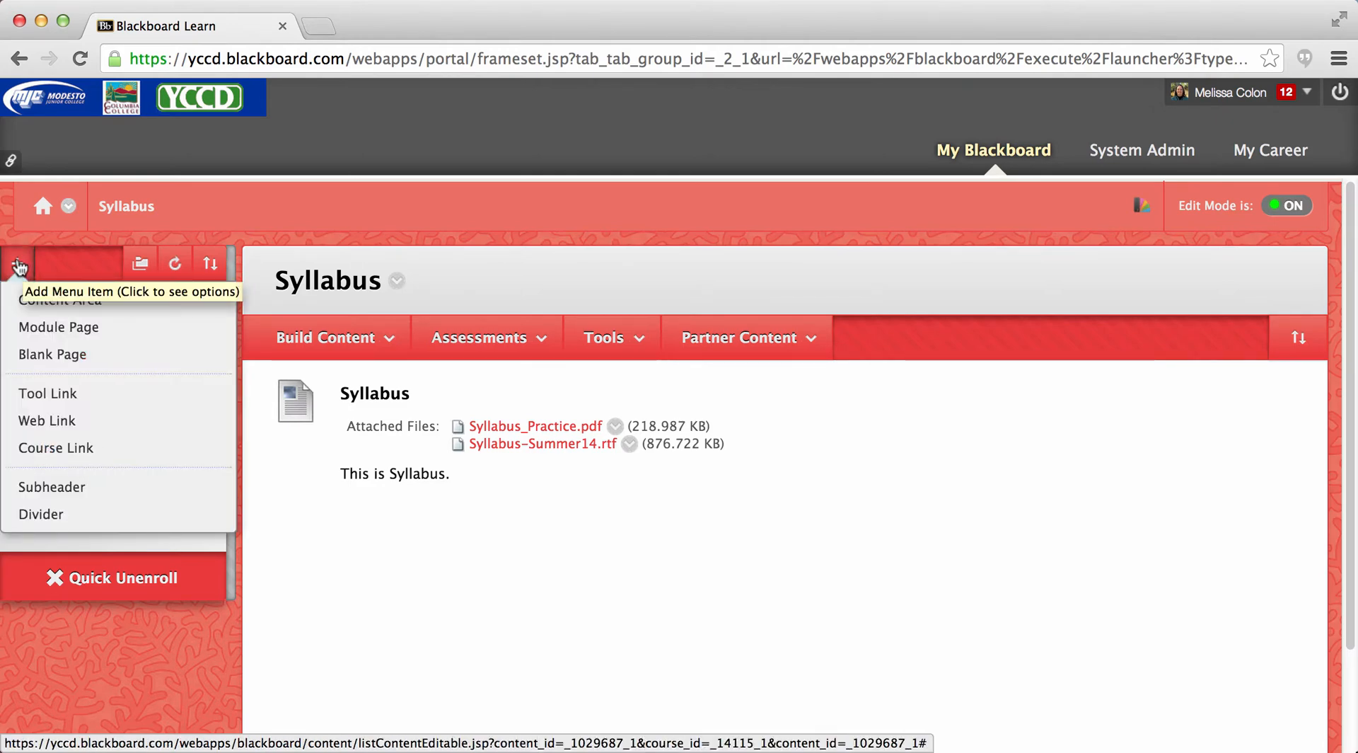
click(21, 299)
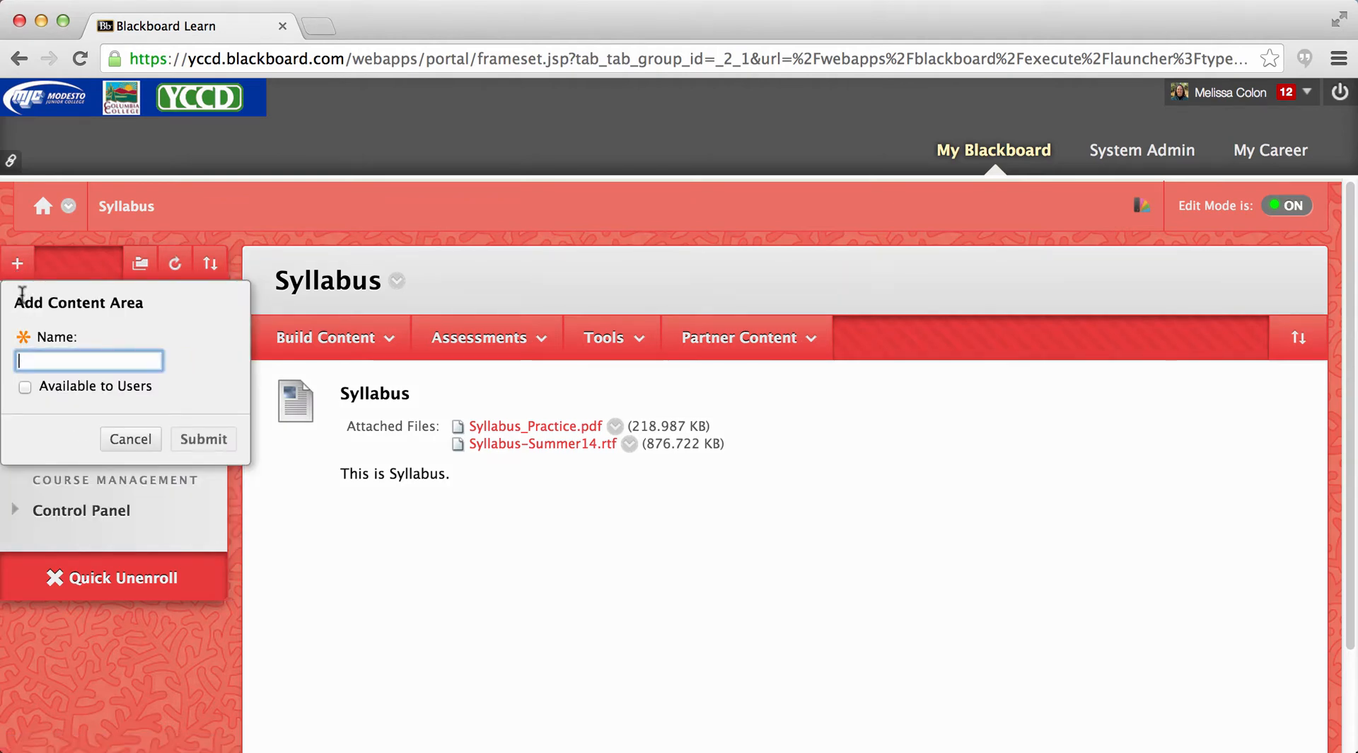
text(Learn)
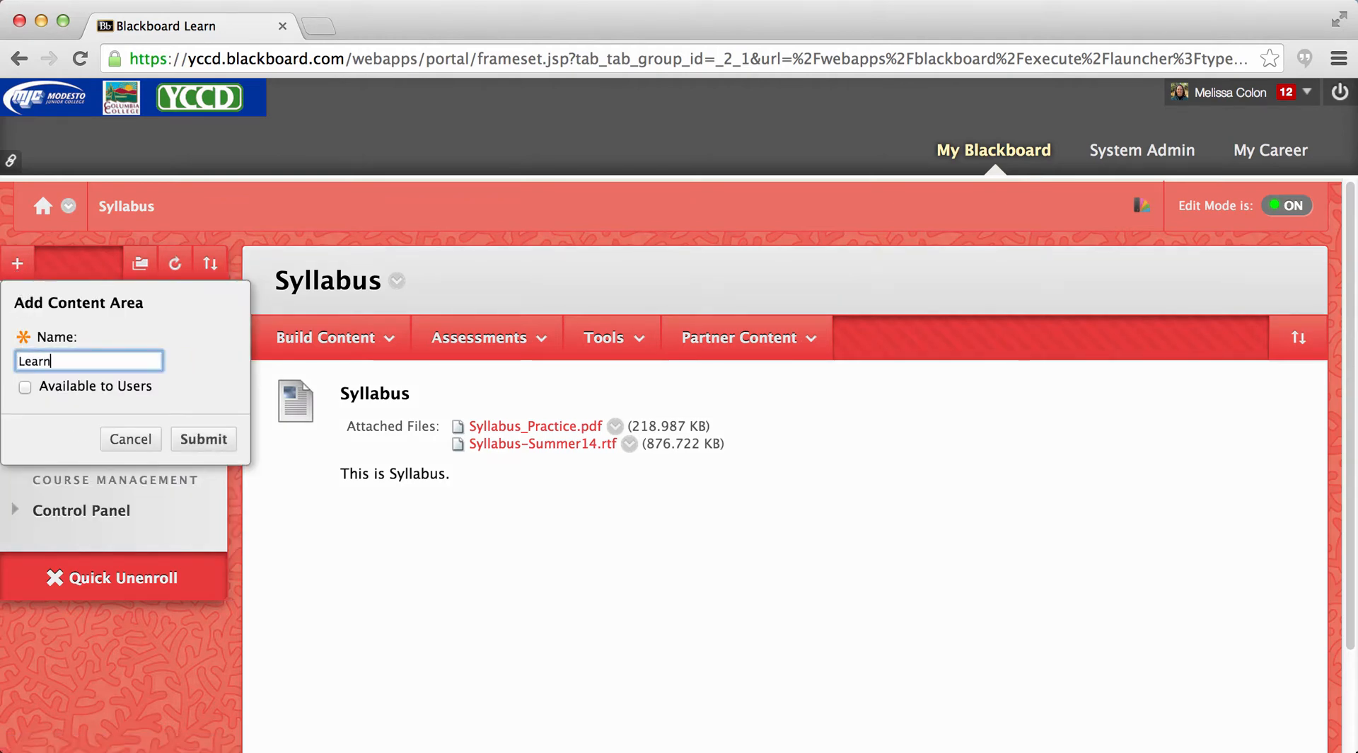
text(ing Modules)
click(26, 387)
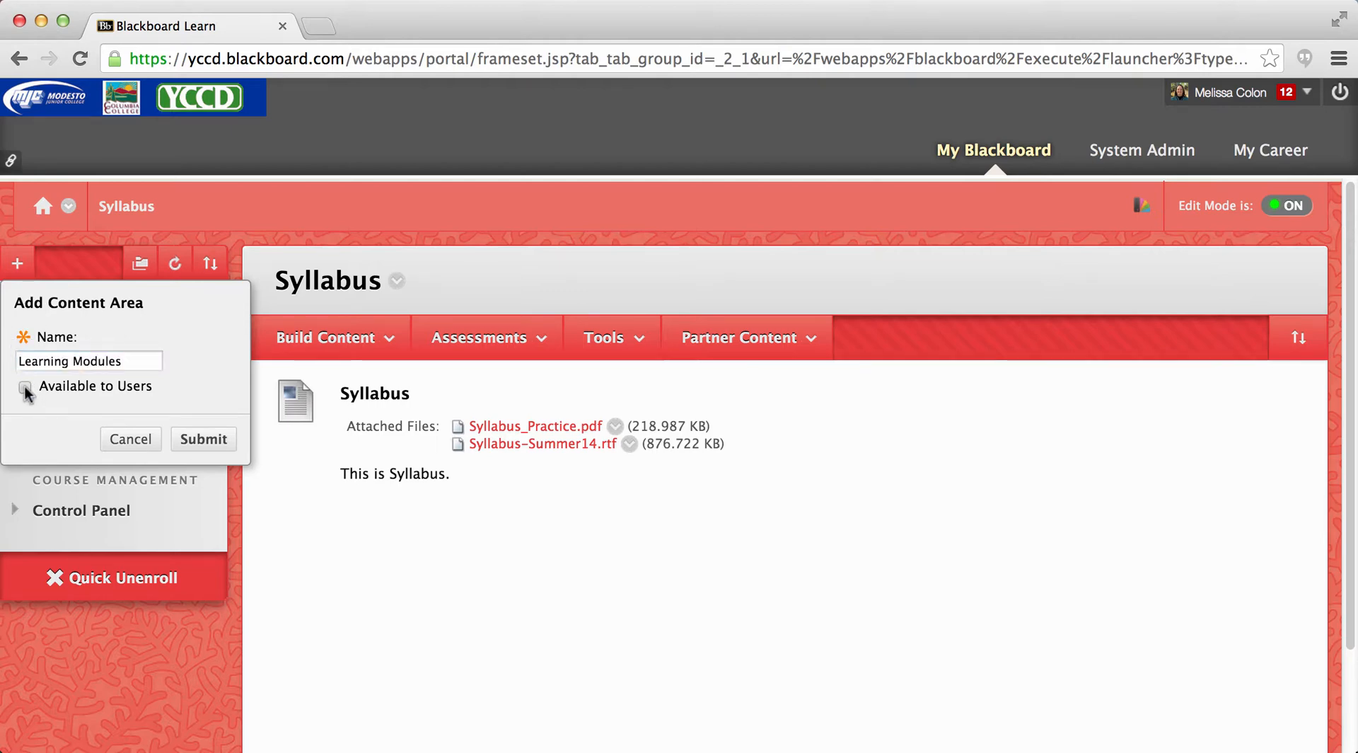
click(192, 445)
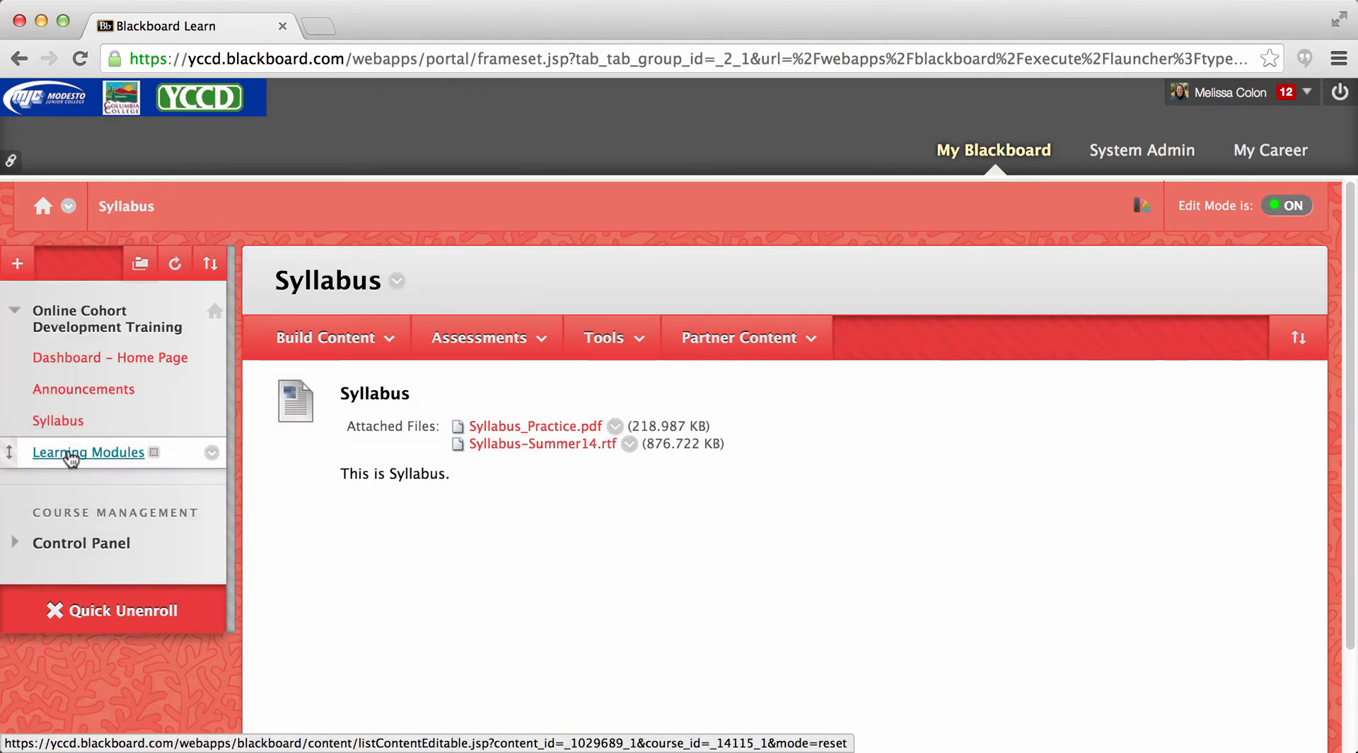
- Rename the Learning Modules link in the course menu to "Weekly Resources" and open that content area
click(69, 453)
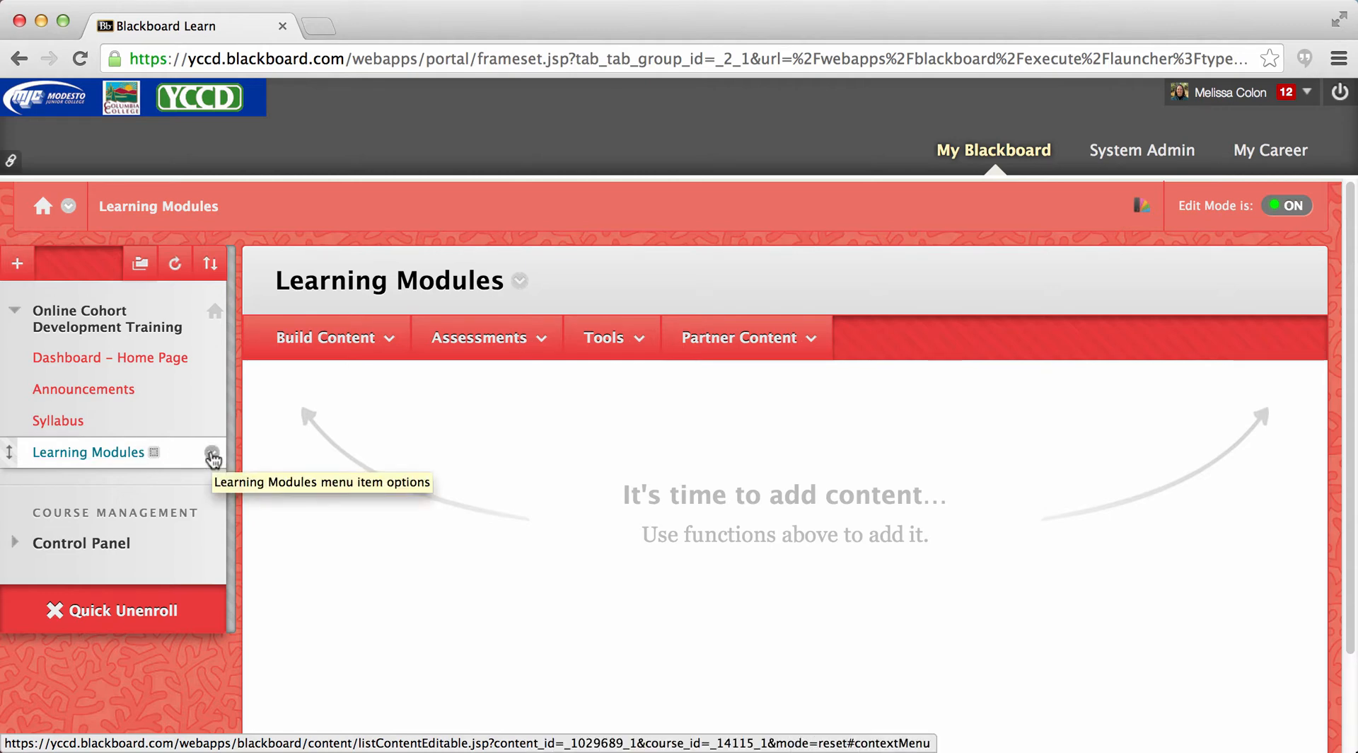
click(211, 453)
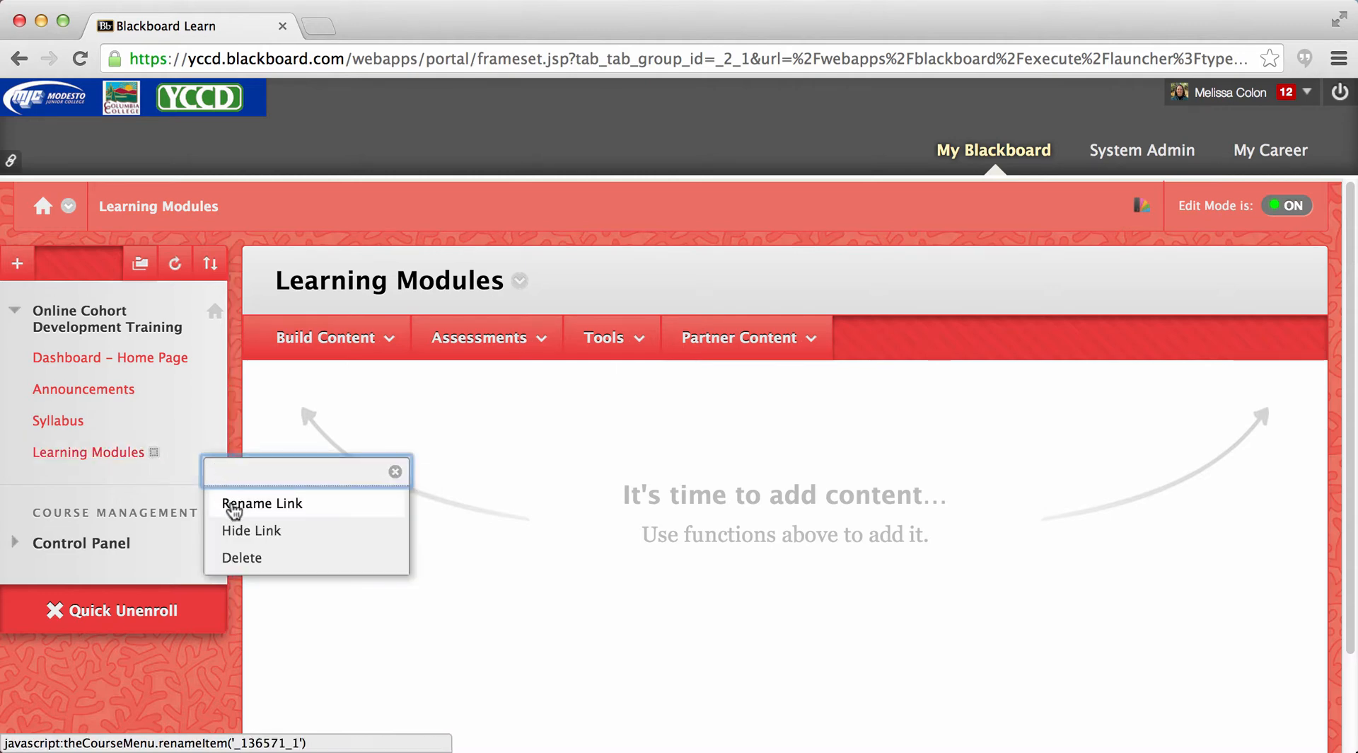
click(234, 504)
text(W)
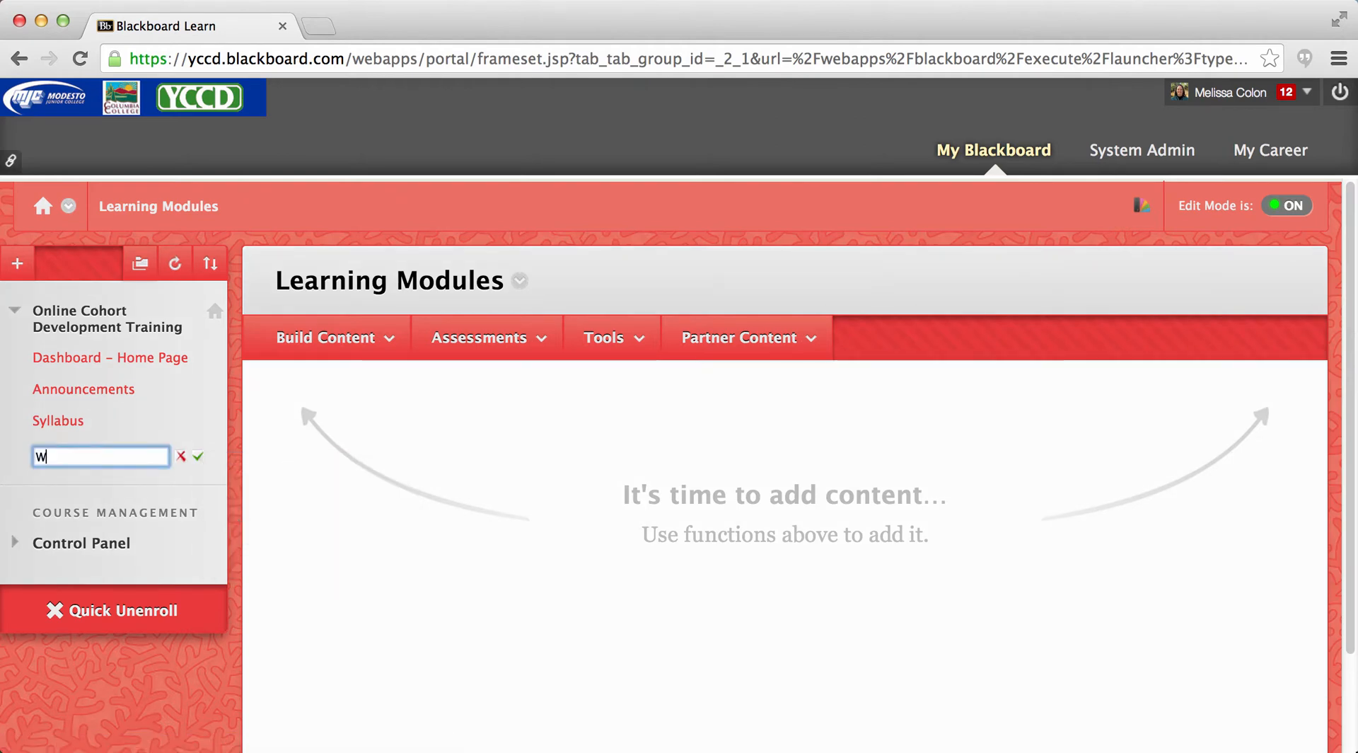
text(eekly Resources)
click(201, 457)
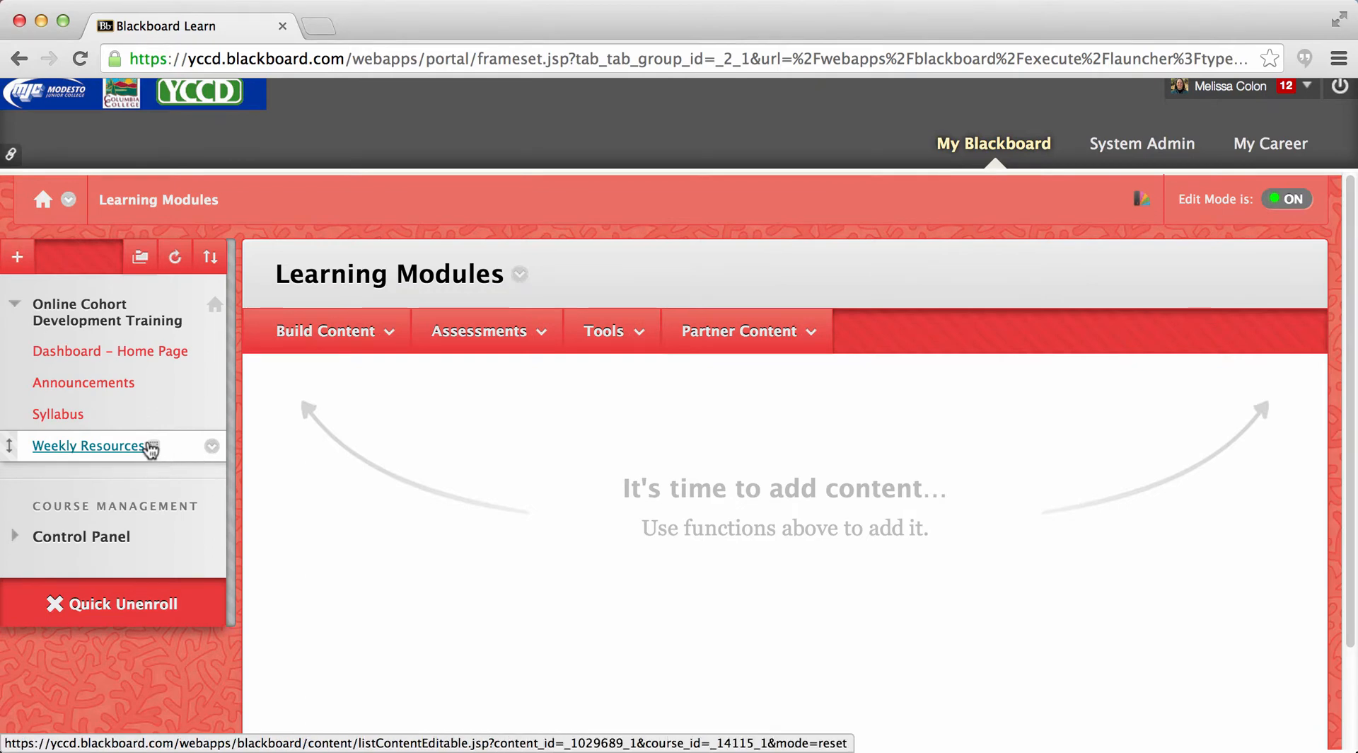
click(98, 449)
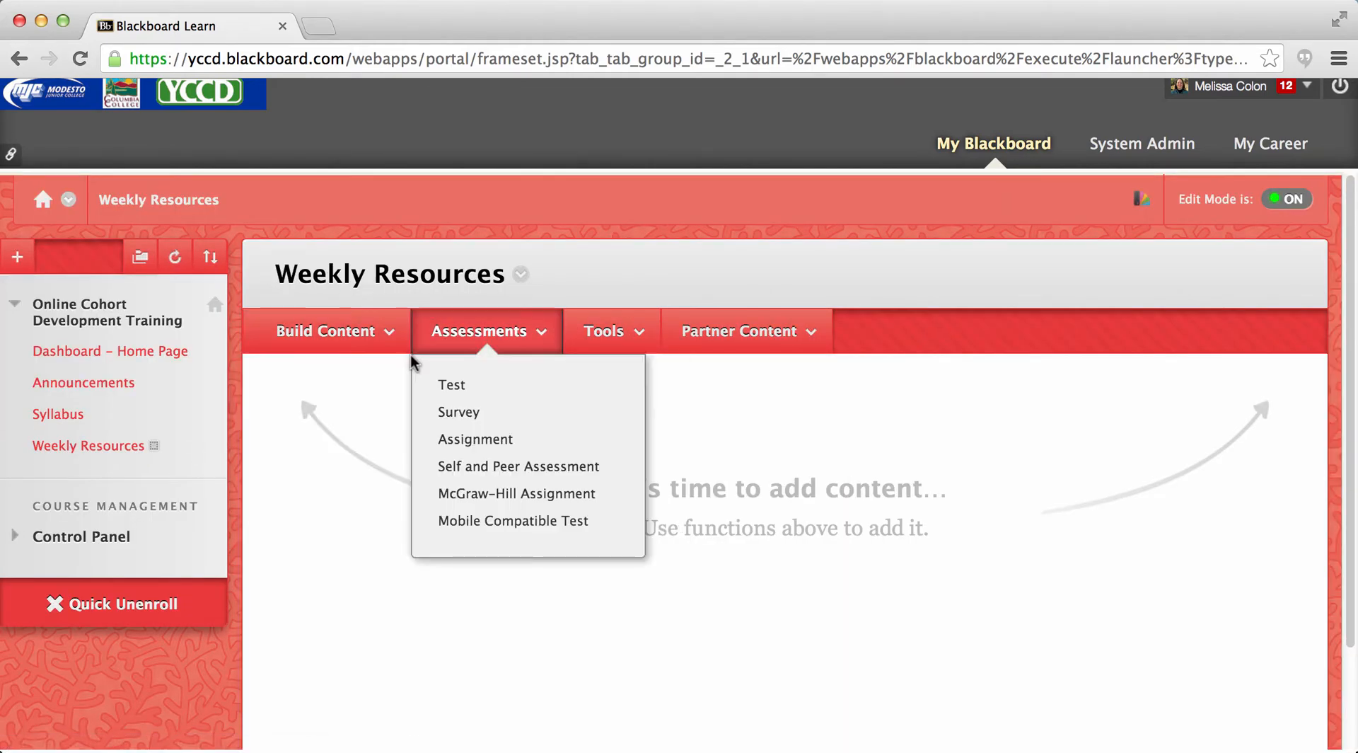
mouse_move(323, 341)
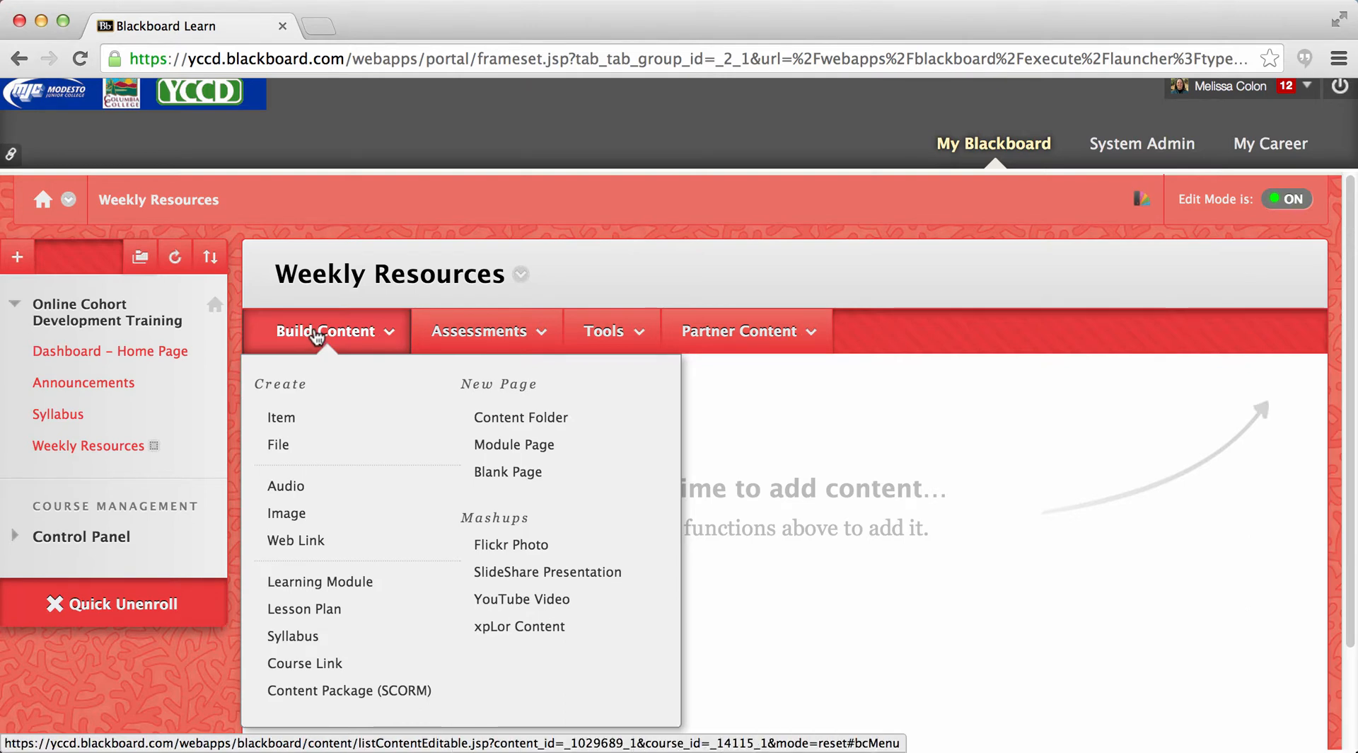
click(426, 341)
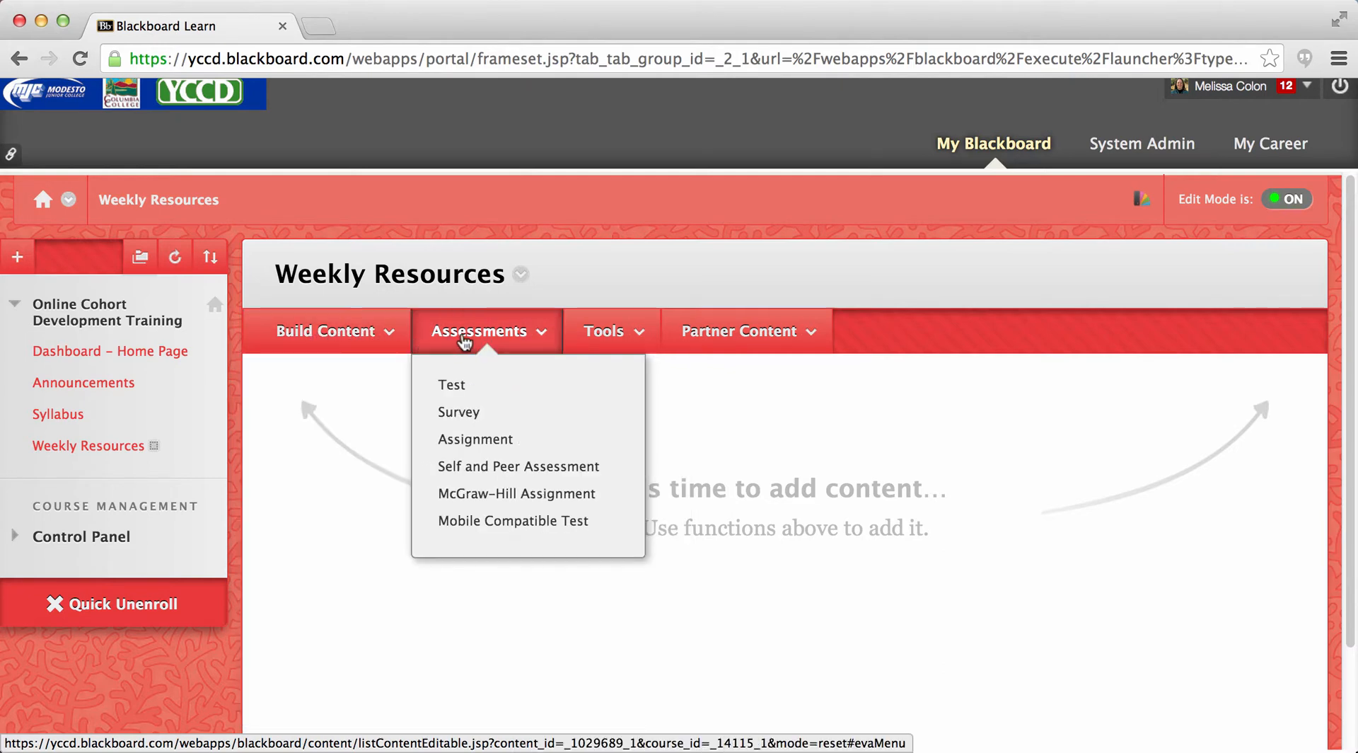
click(599, 341)
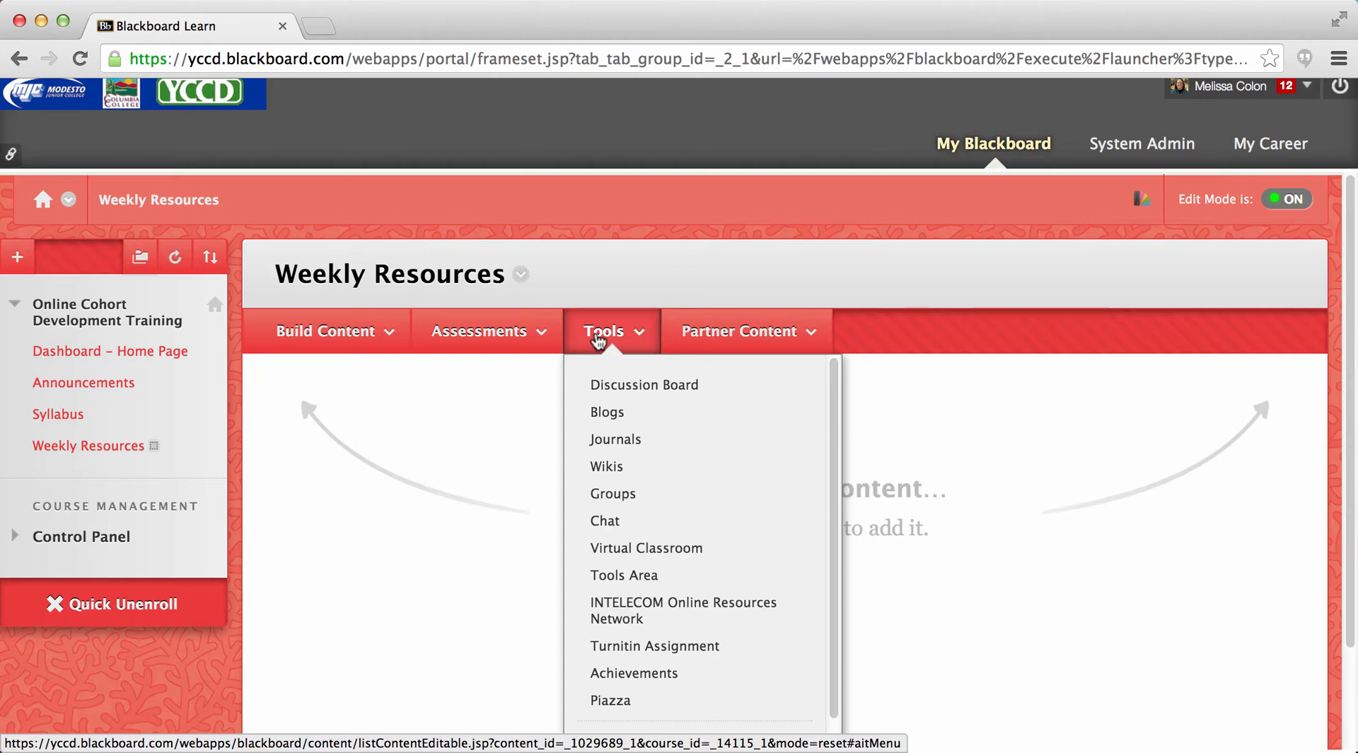
click(700, 337)
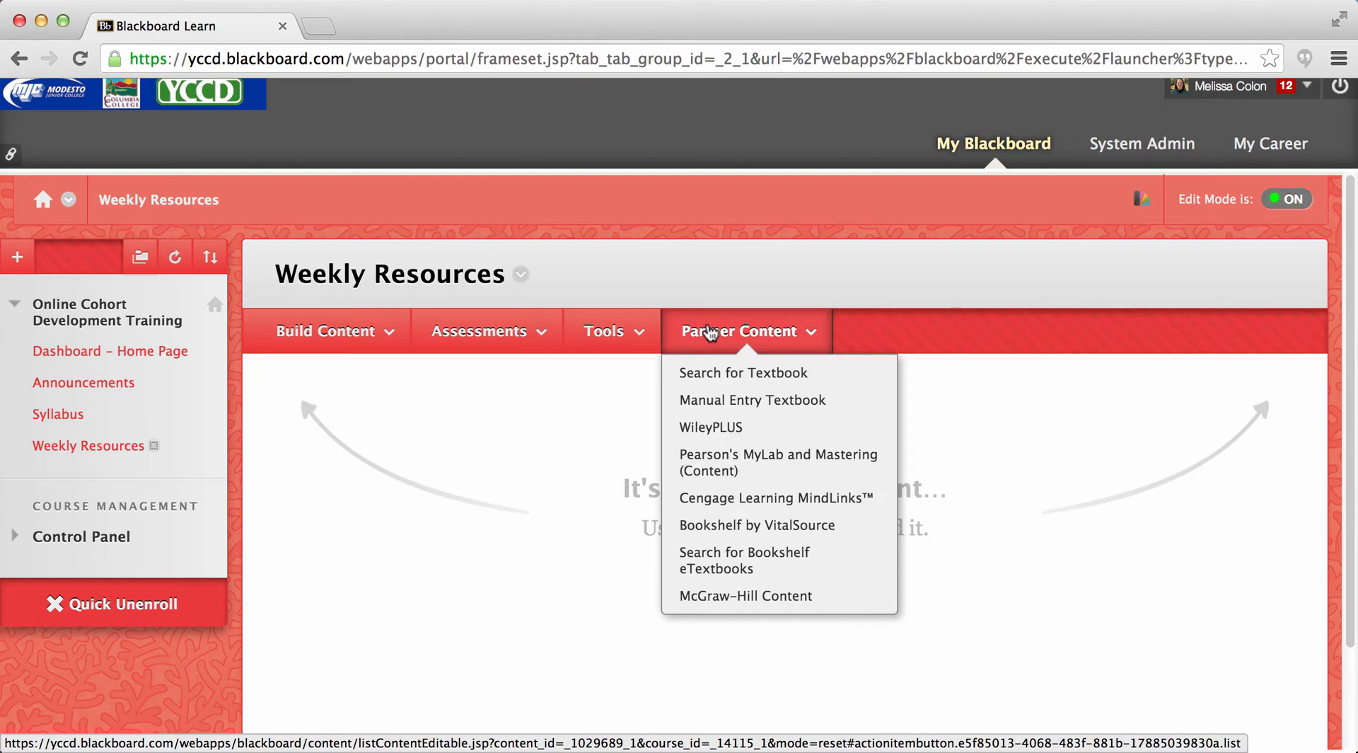
- Start a new content folder in Weekly Resources and name it "Week 1"
mouse_move(311, 329)
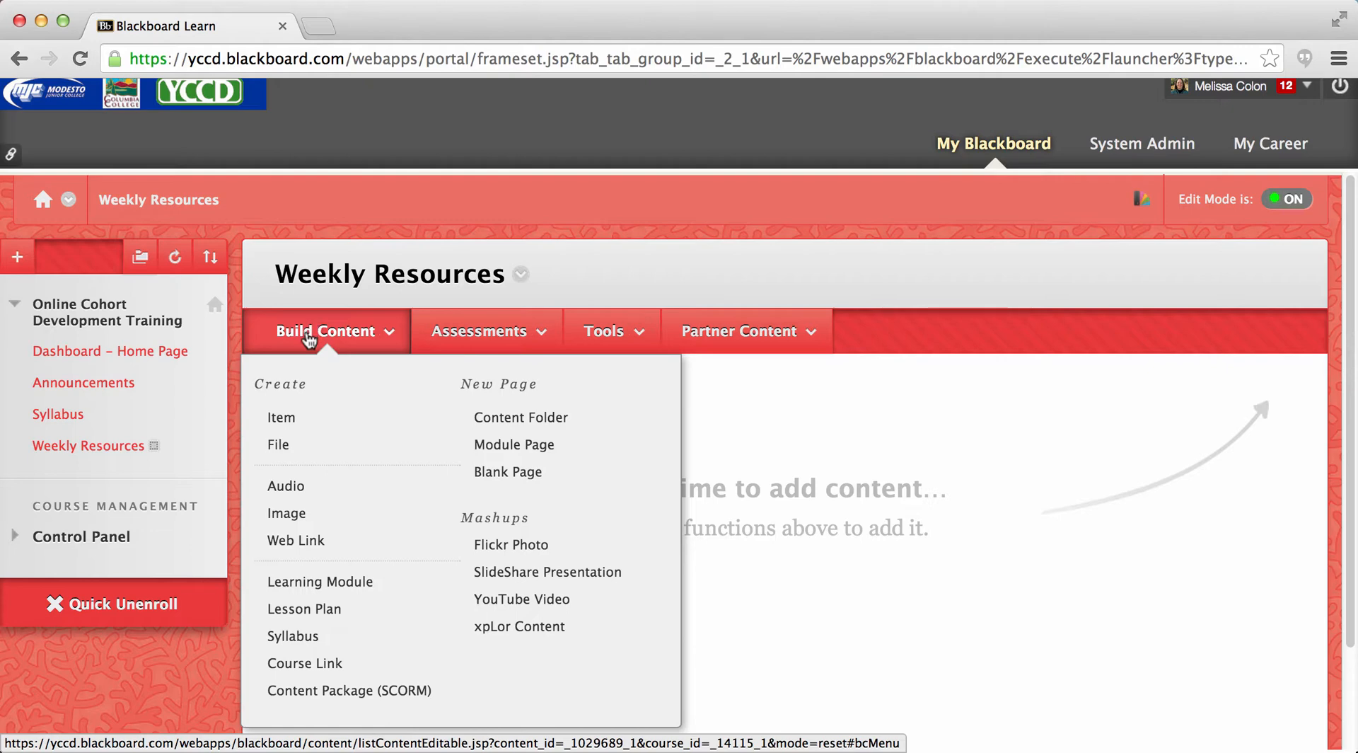
click(502, 422)
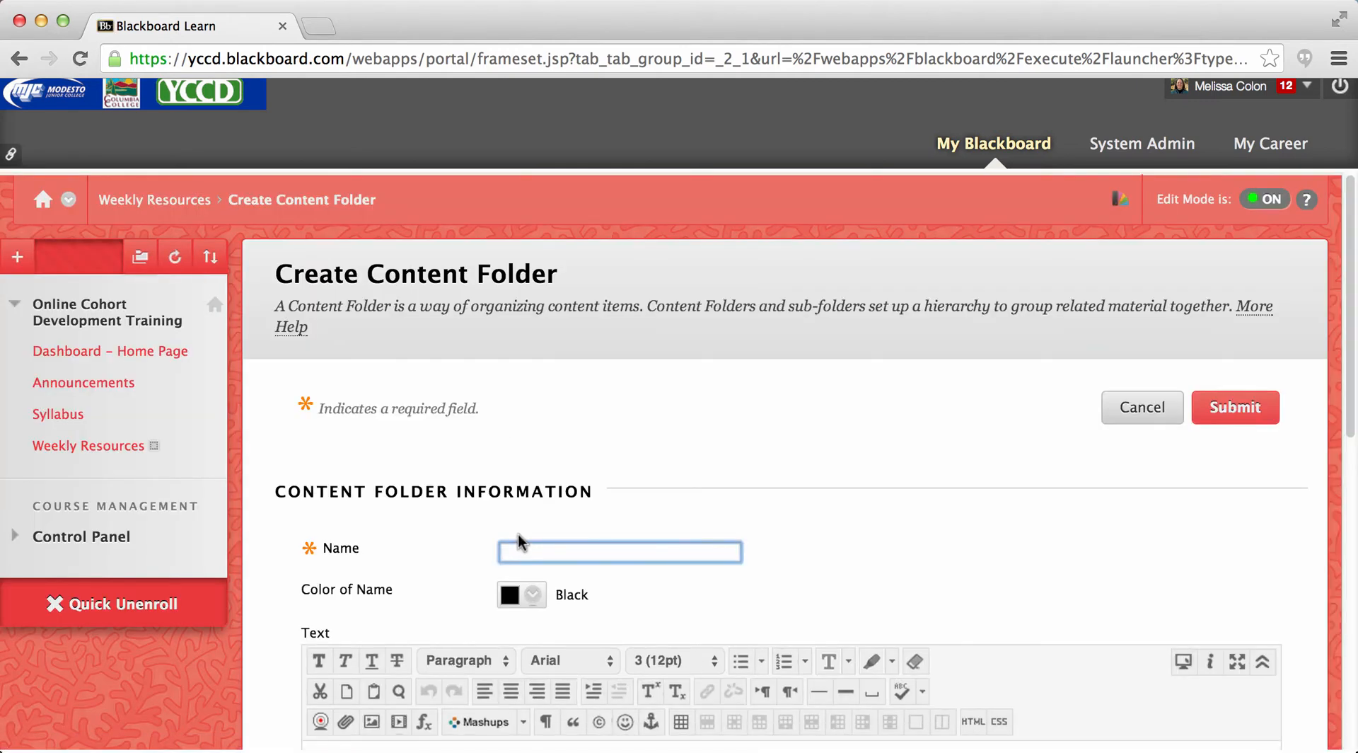
text(Week 1)
- Enter "This is a folder which contains:" as the folder's text, followed by the separate lines "homework" and "PPT"
drag(1354, 444, 1354, 524)
click(416, 564)
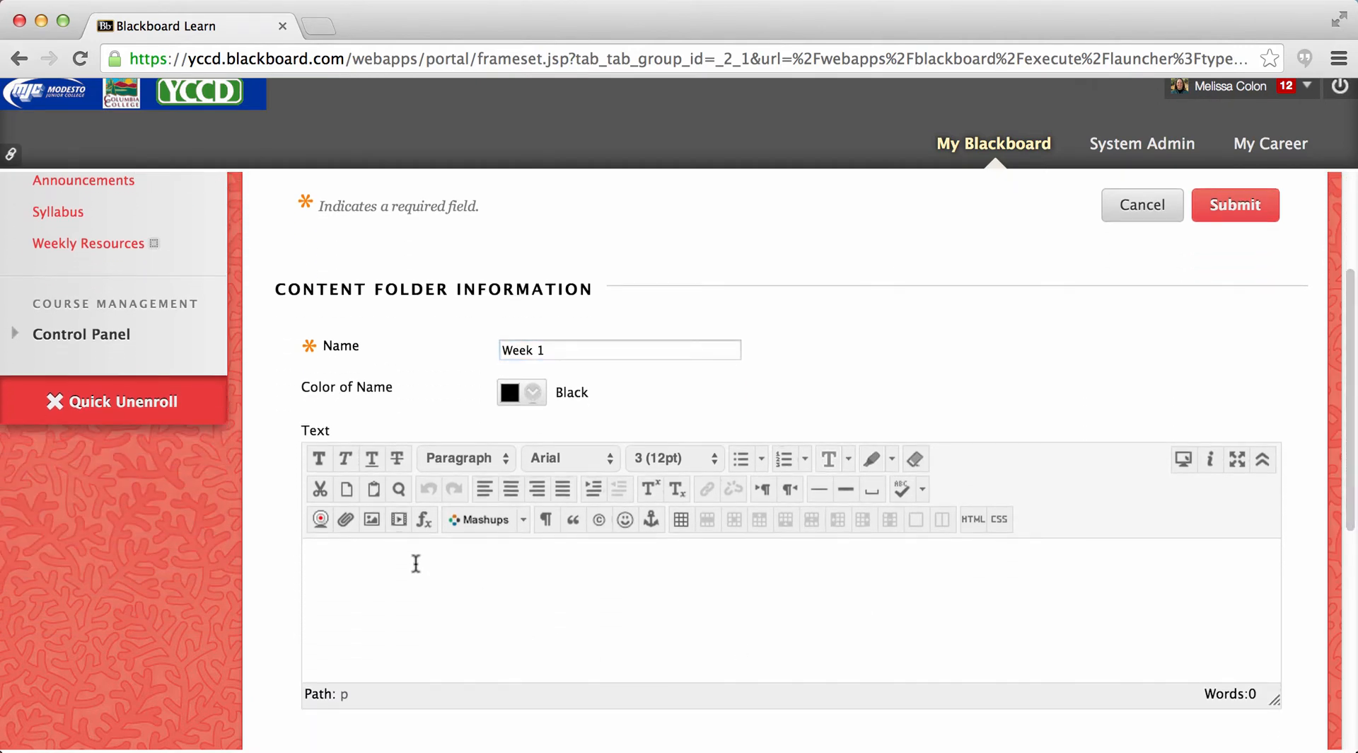
text(This is a folder which contains:)
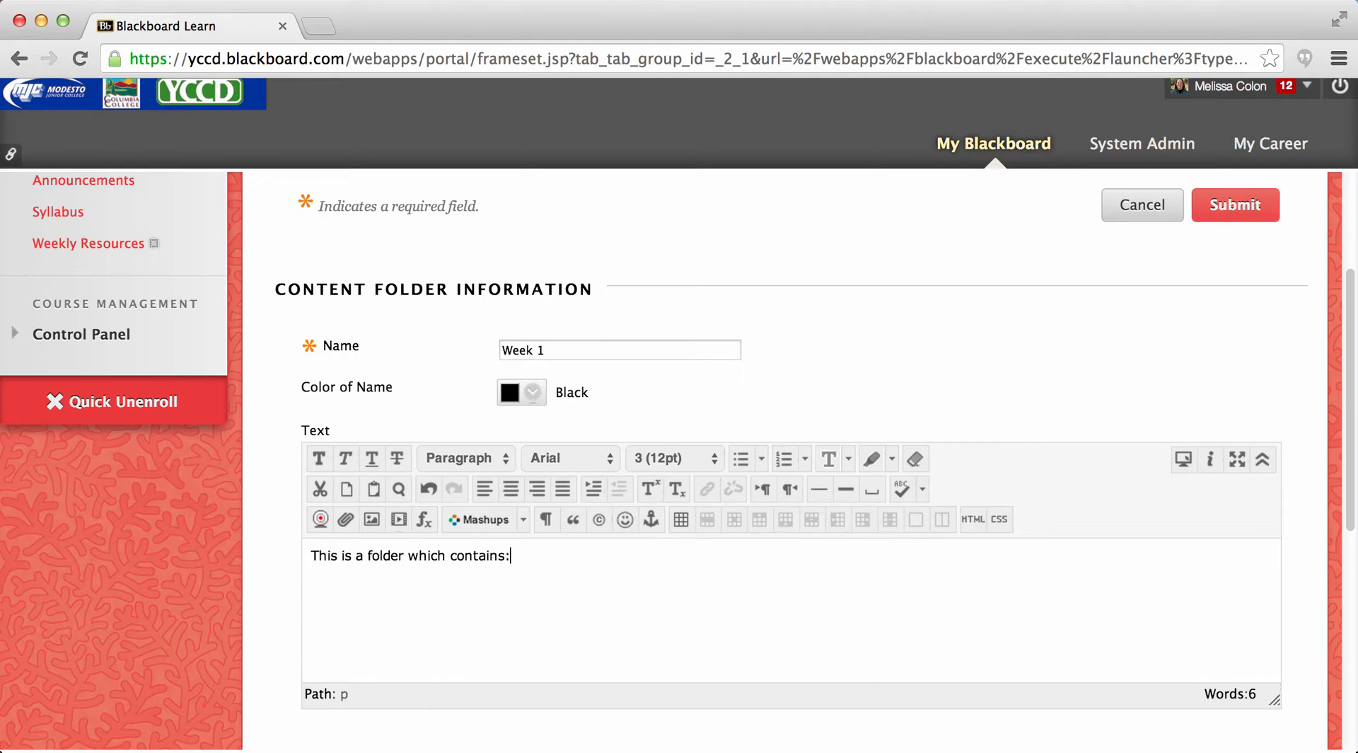
key(Return)
text(hoe)
key(BackSpace)
text(mework)
key(Return)
text(PPT)
- Format the homework and PPT lines as a bulleted list and submit the Week 1 folder
drag(357, 609, 312, 583)
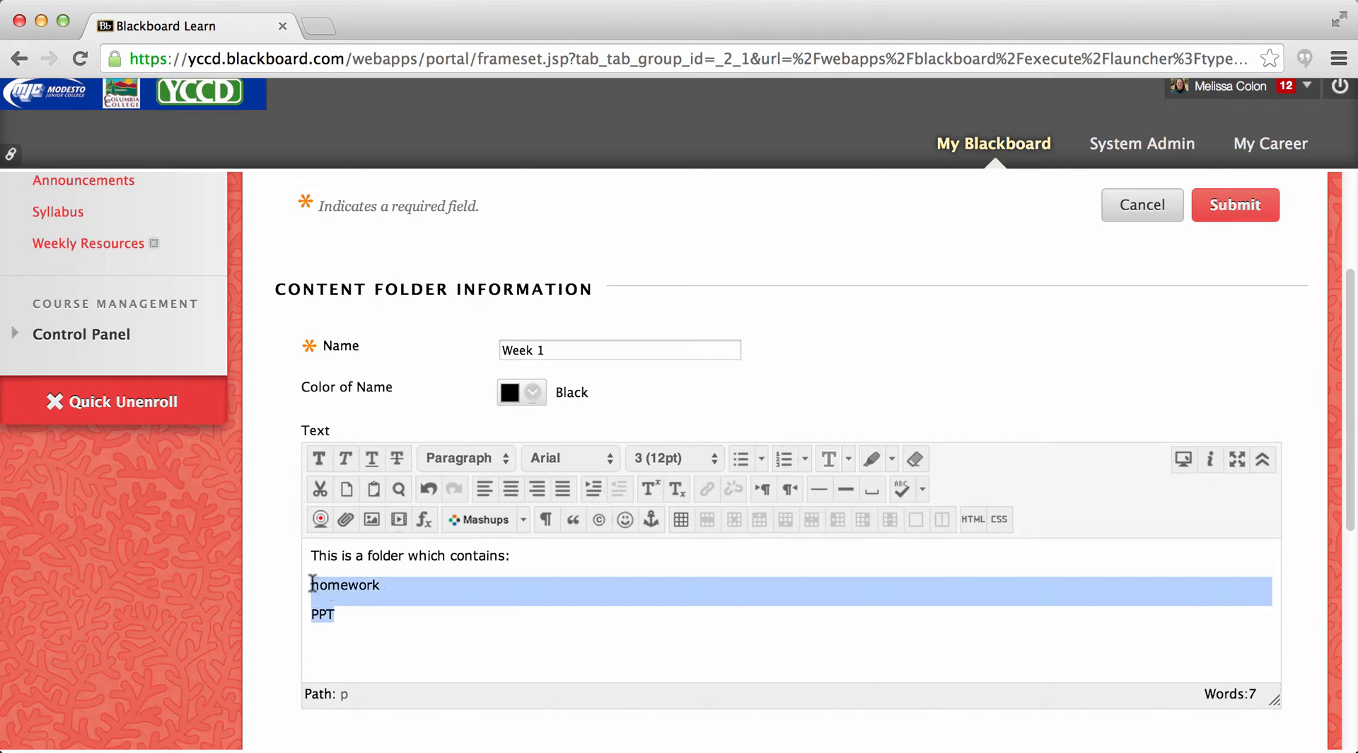
click(742, 459)
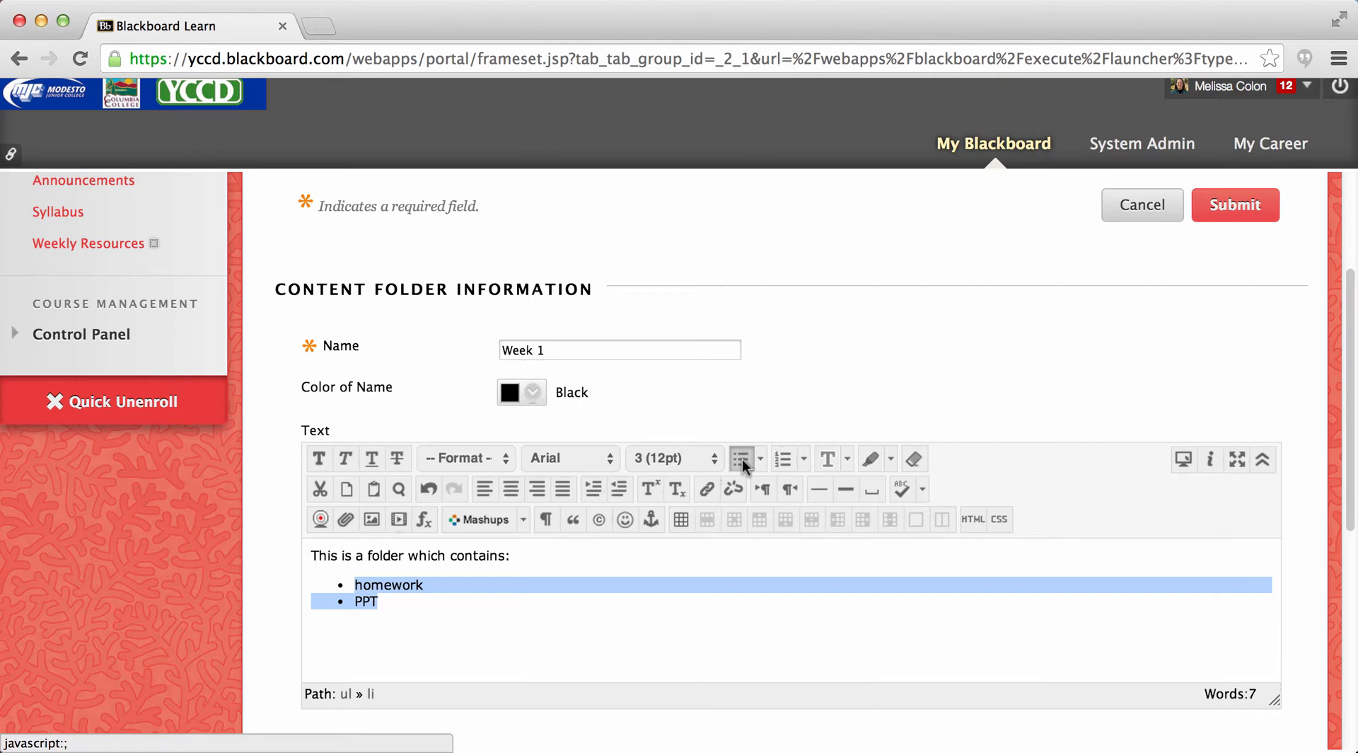
click(1229, 203)
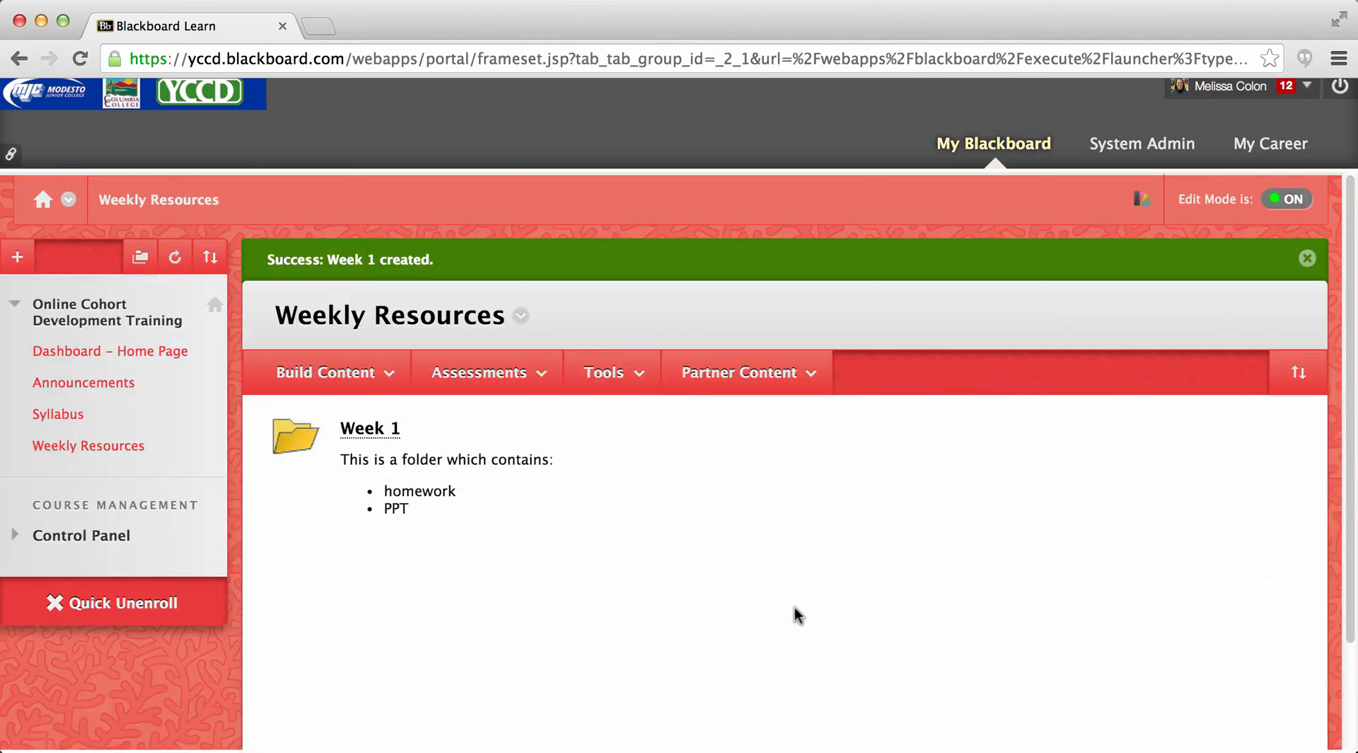
- Start another content folder in Weekly Resources and name it "Week 2"
click(287, 373)
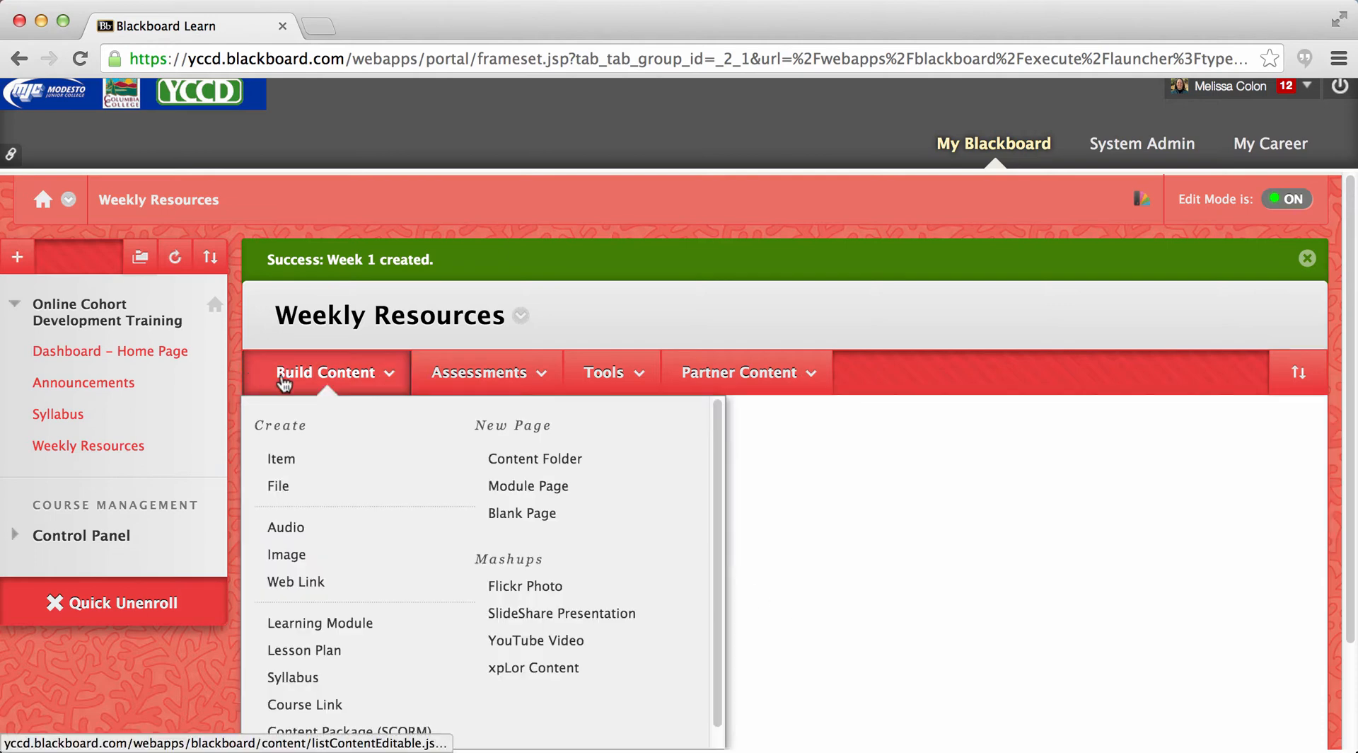
click(515, 459)
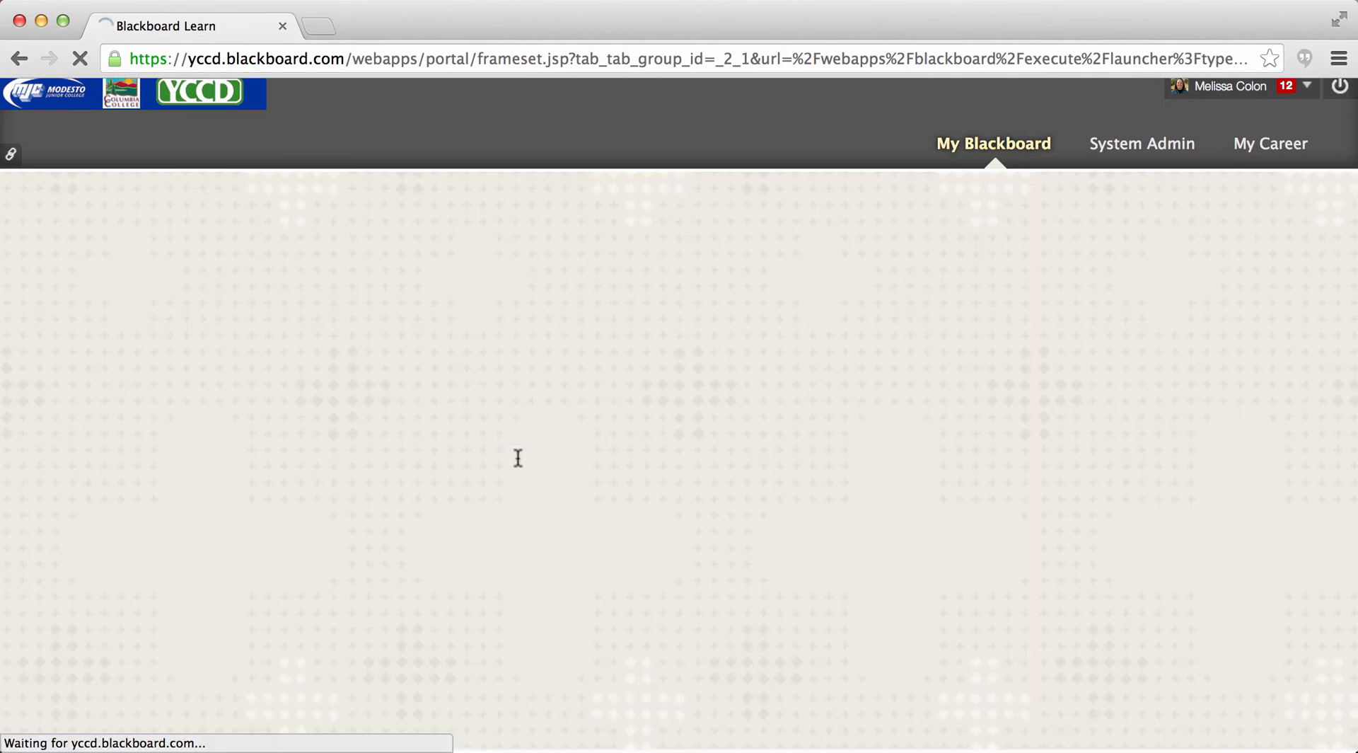
text(W)
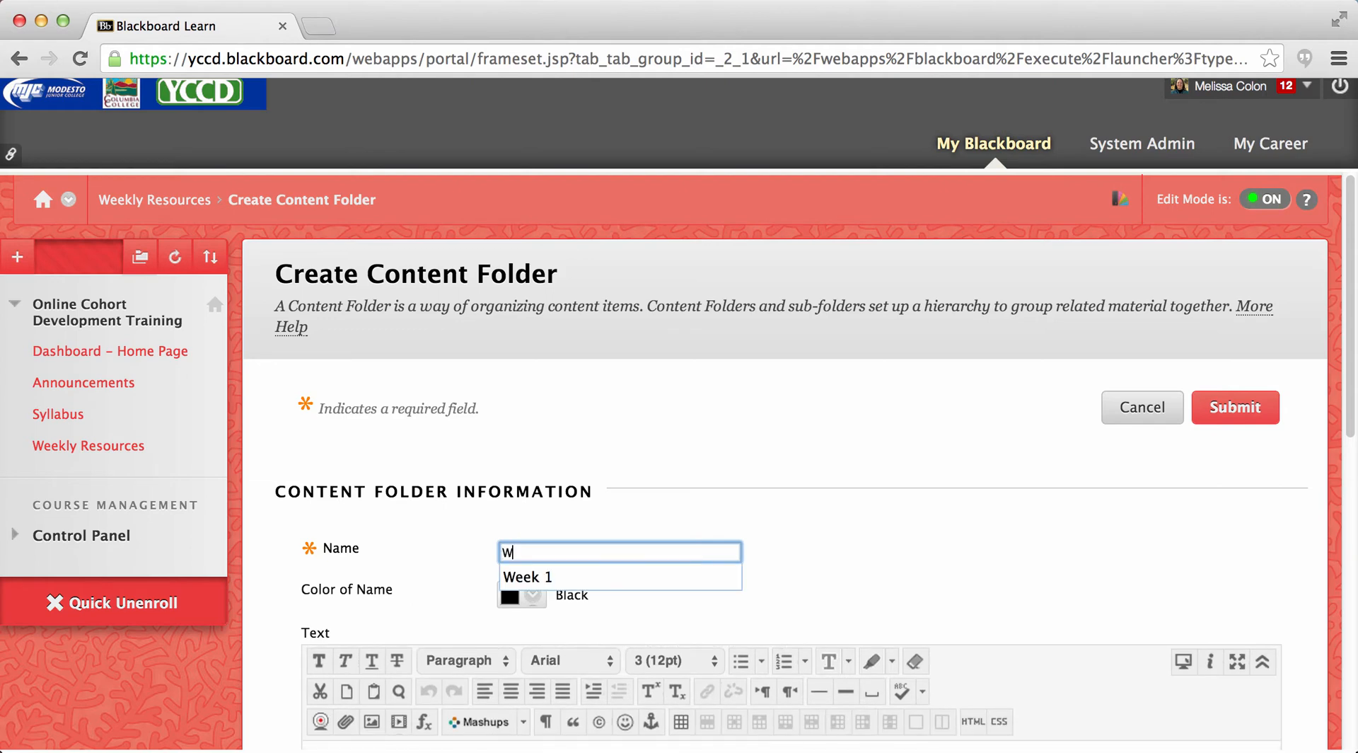
text(eek 2)
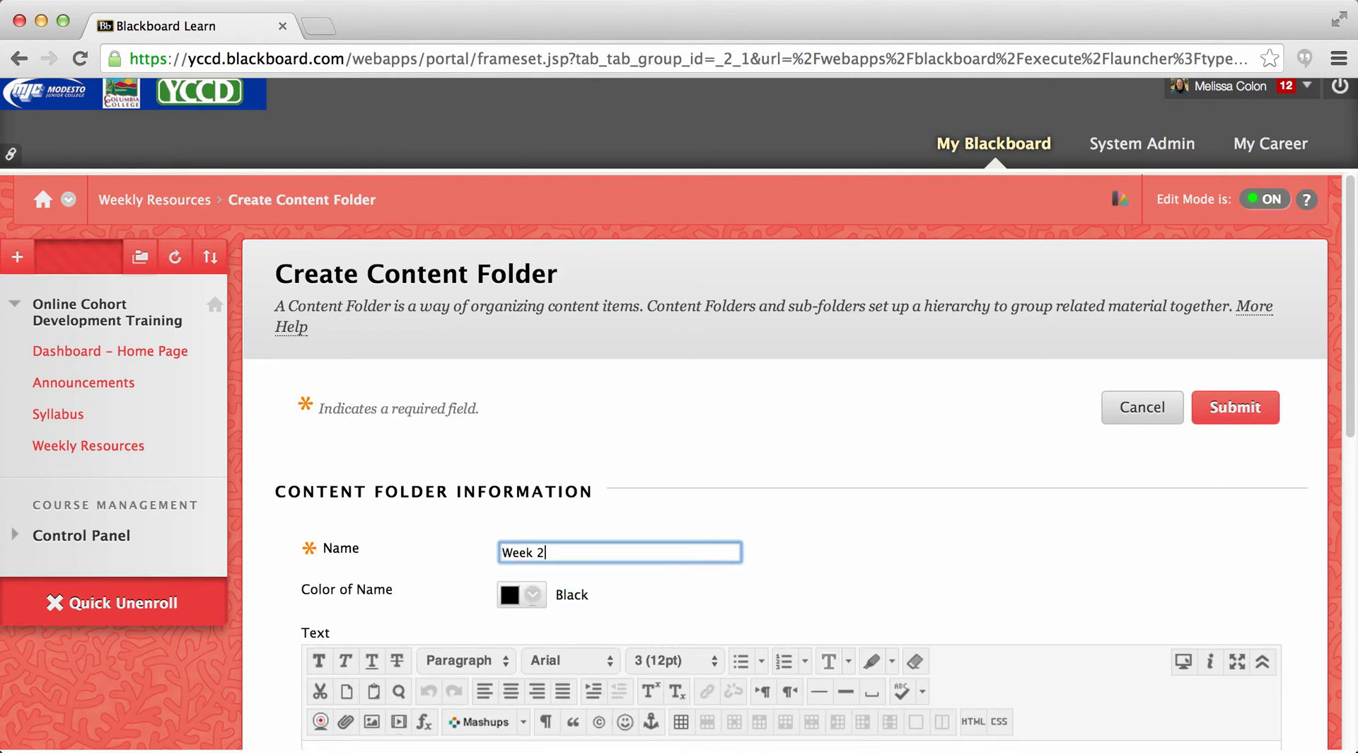
- Enter "This is a folder:" as the Week 2 folder's text, submit the folder and dismiss the confirmation message
scroll(1350, 430, down, 5)
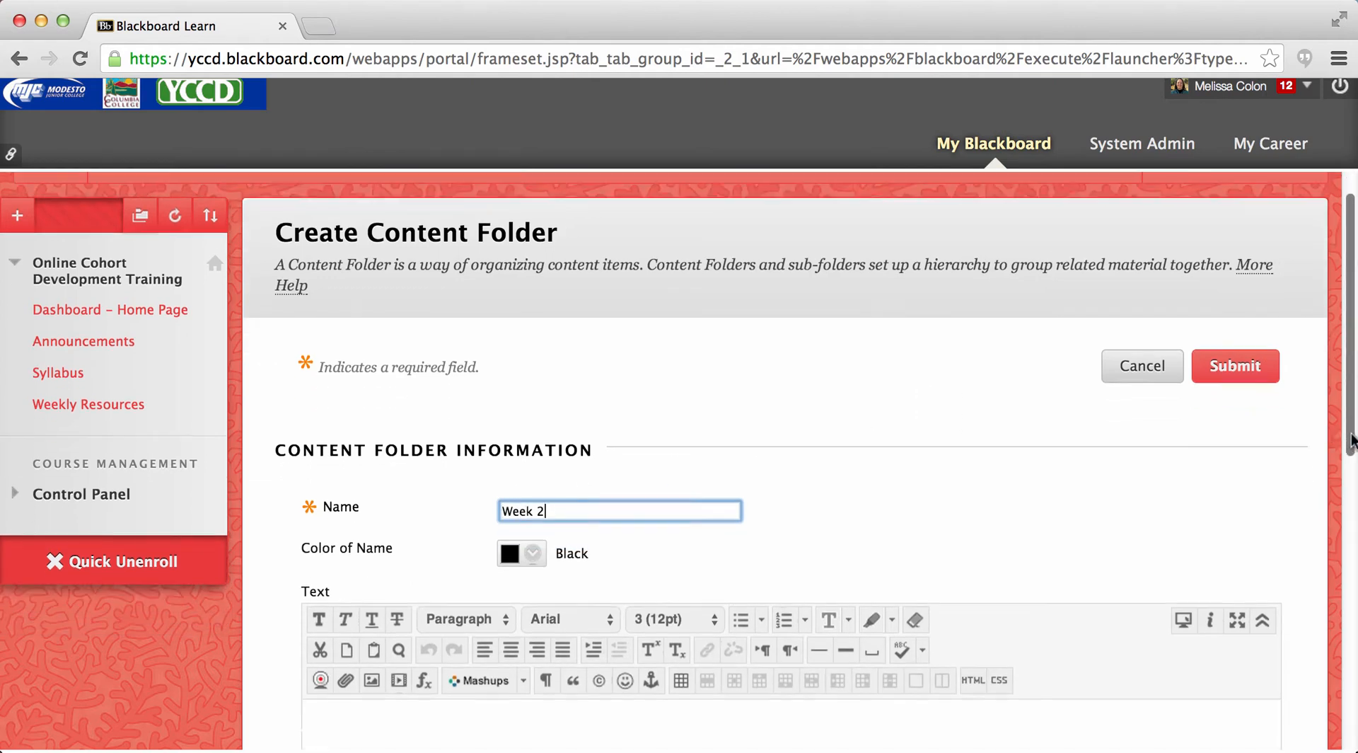
click(331, 597)
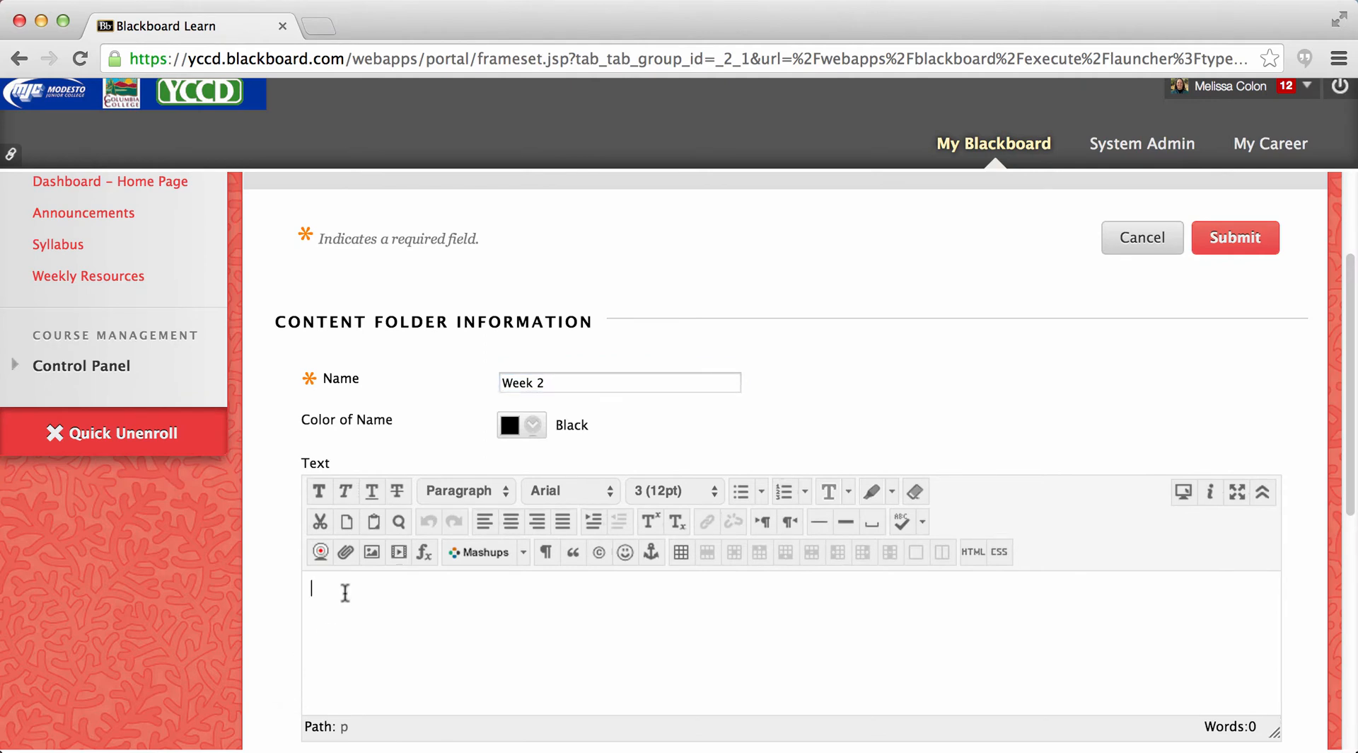
text(This is fol)
key(BackSpace)
key(BackSpace)
key(BackSpace)
text(a folder:)
key(Return)
click(1202, 243)
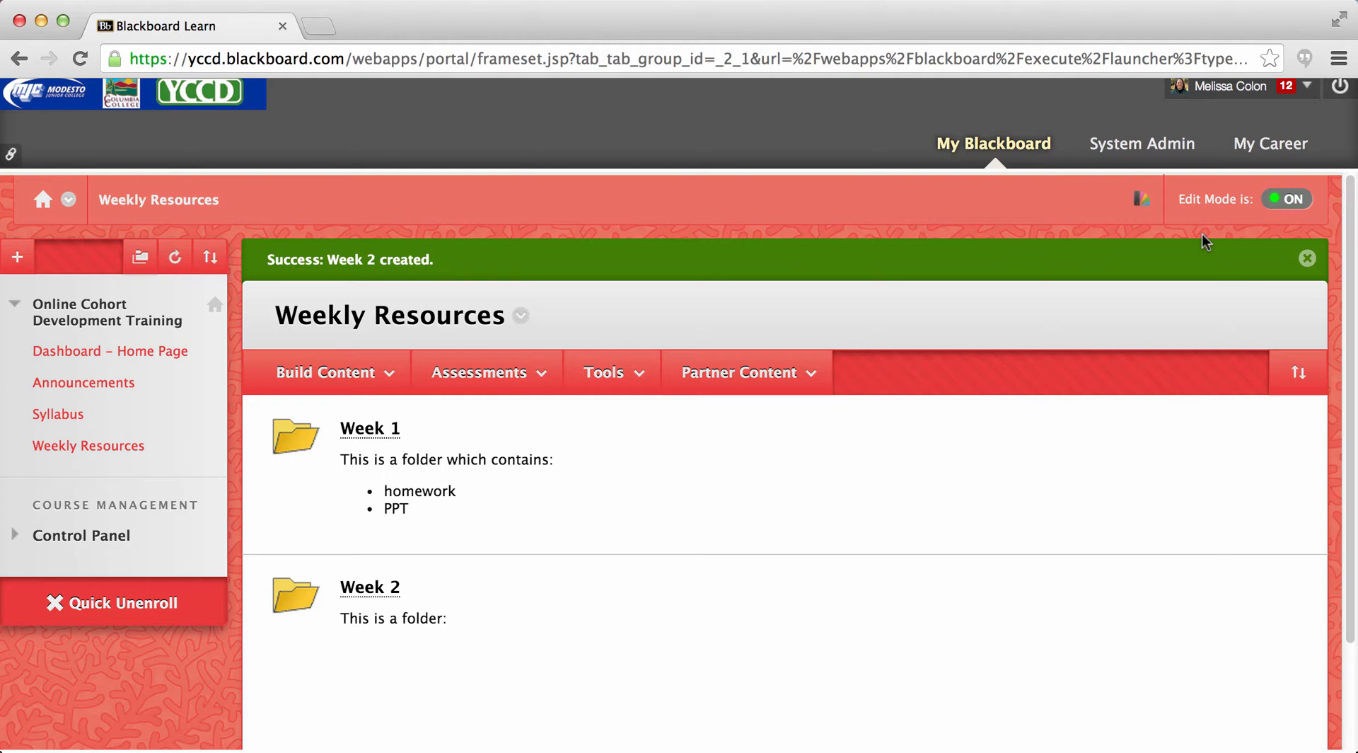
click(1306, 260)
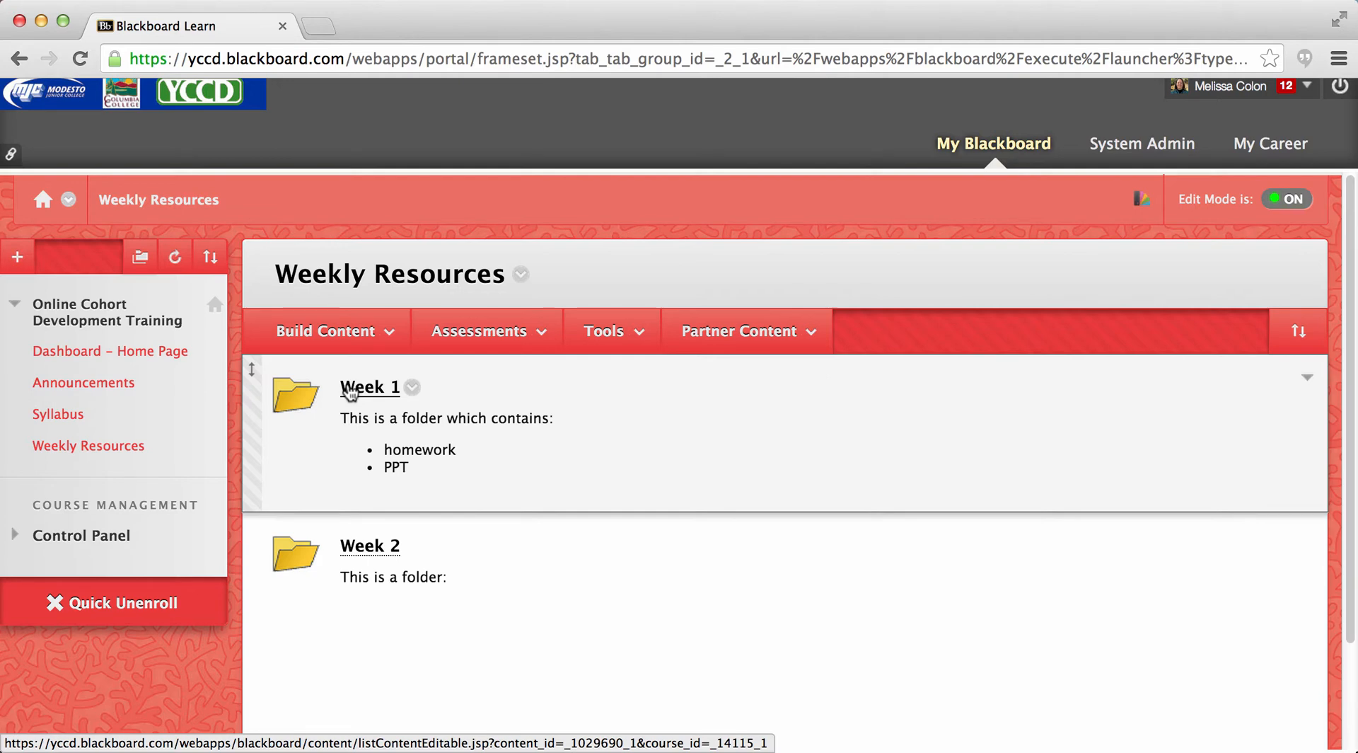
- Open the Week 1 folder and review its options for building content, adding assessments and adding tools
click(351, 394)
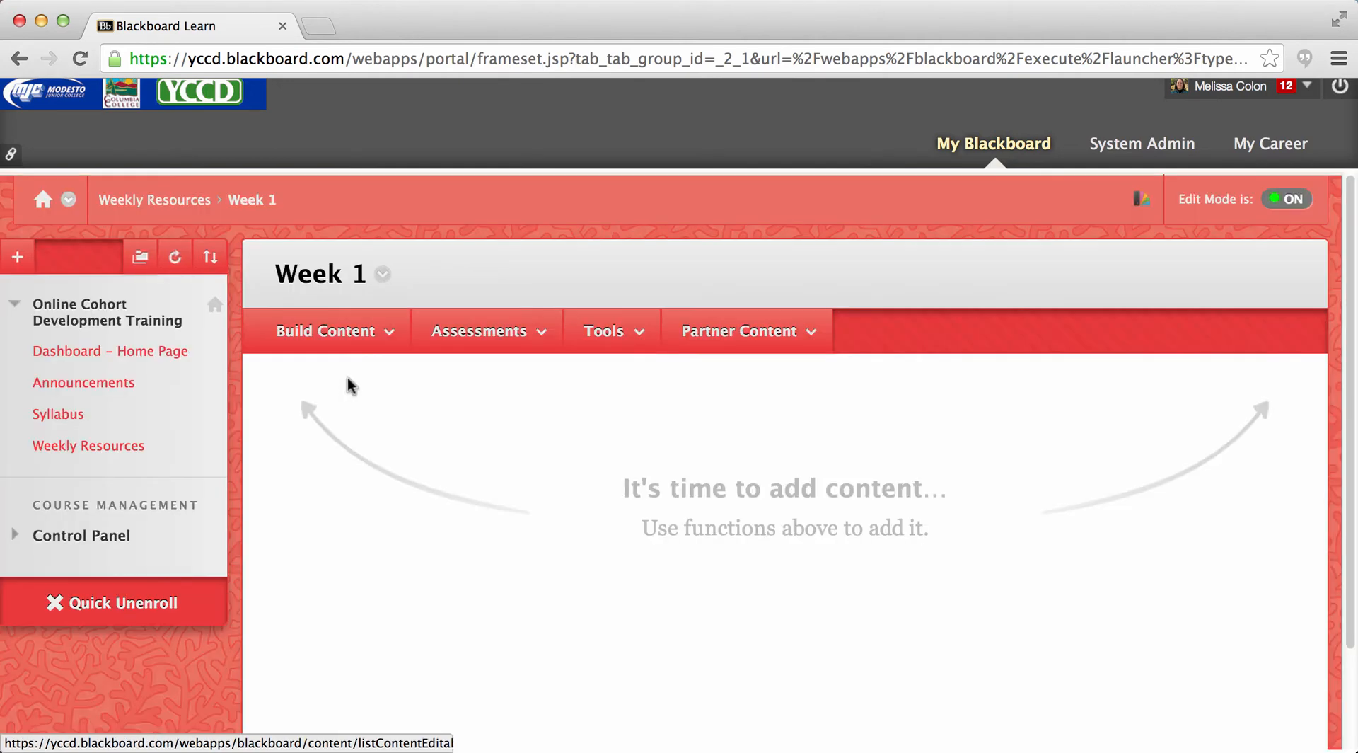
click(332, 342)
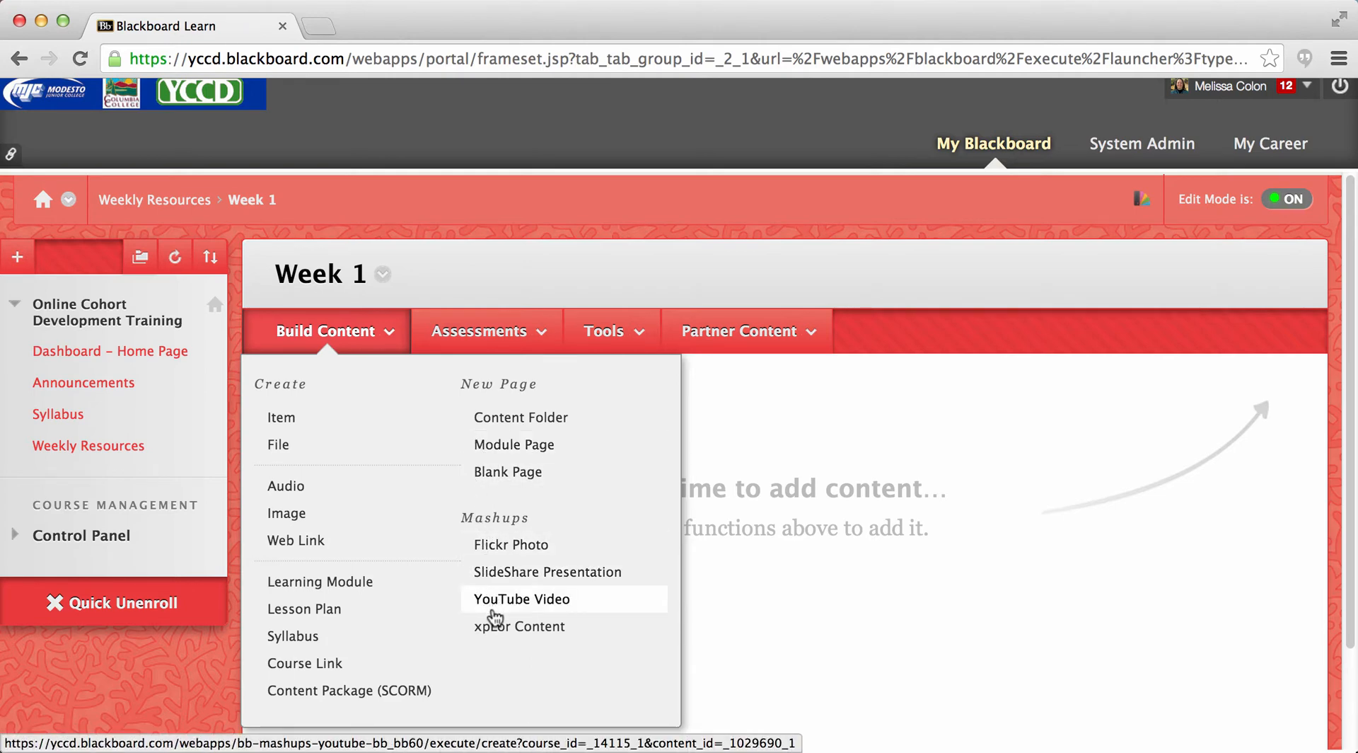
click(469, 334)
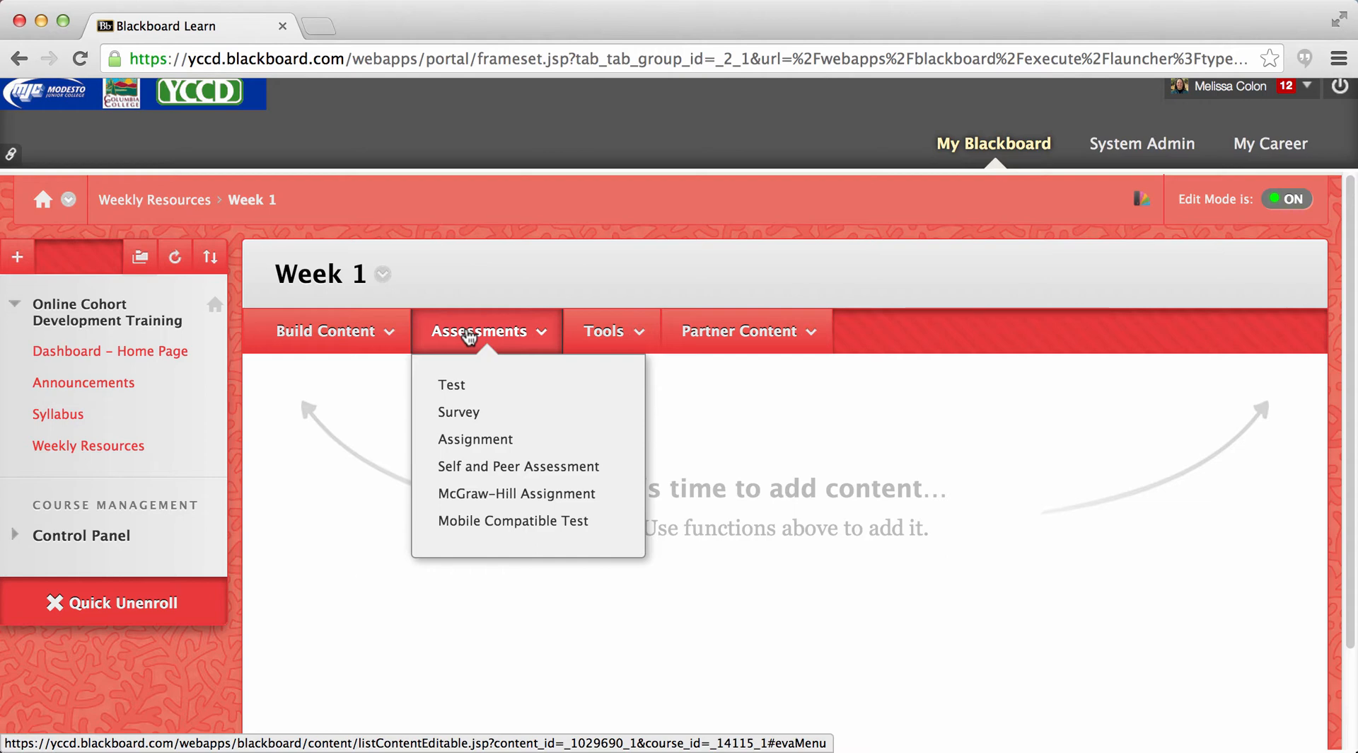
click(589, 334)
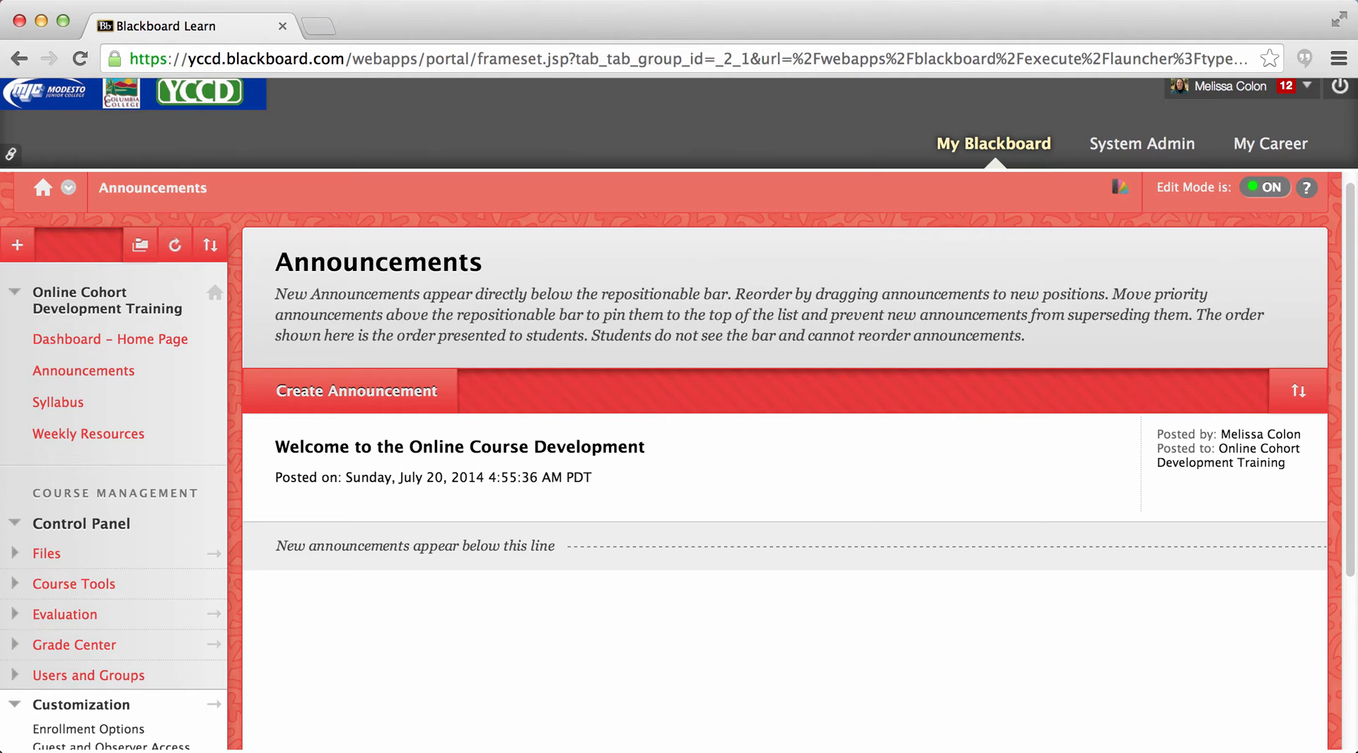
- Preview the Announcements page with Edit Mode off, switch Edit Mode back on and check the course theme options
drag(1351, 532, 1353, 593)
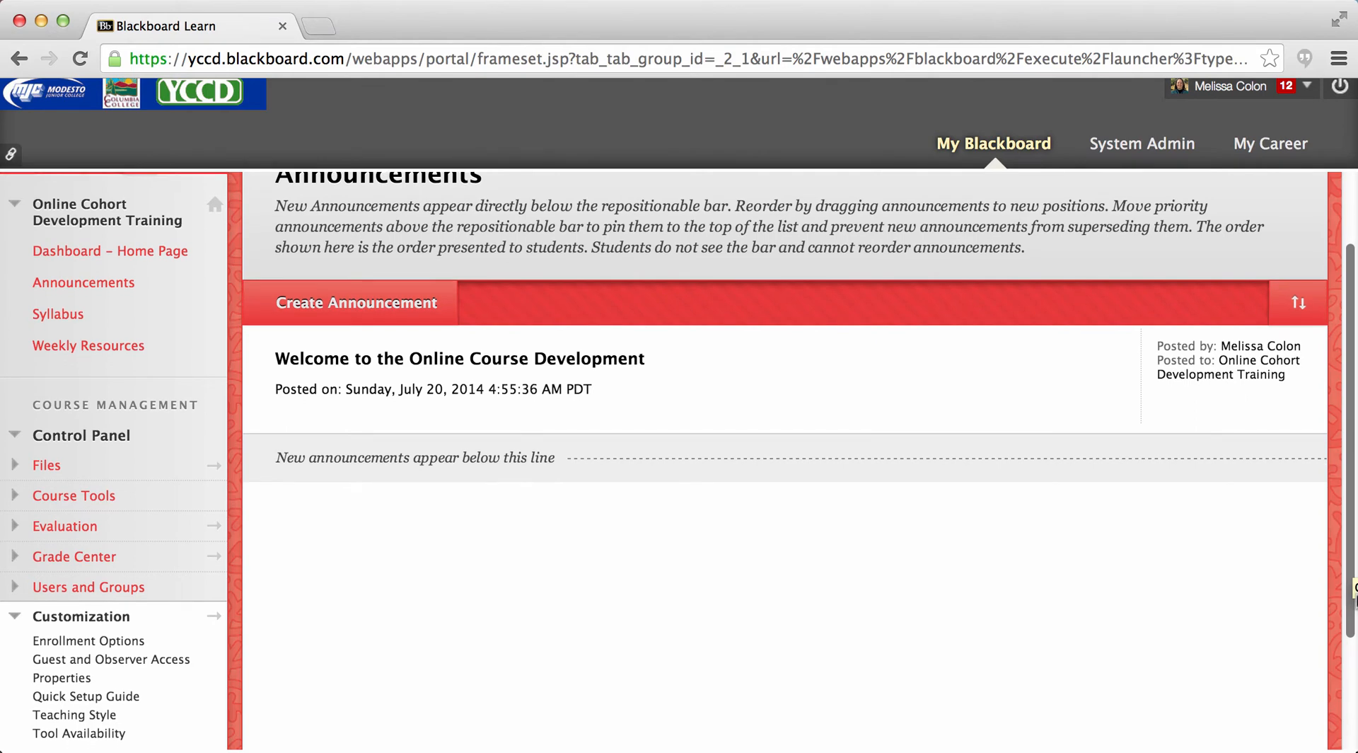
scroll(1354, 587, up, 3)
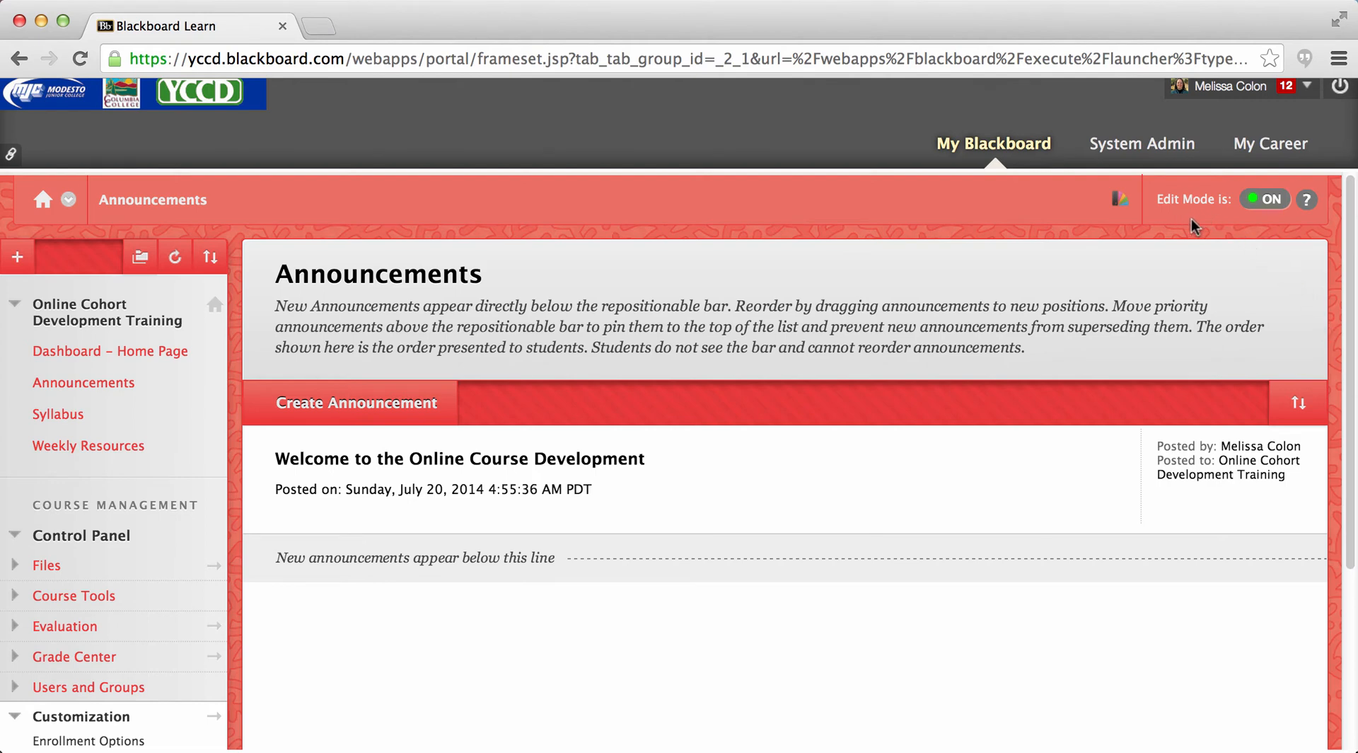
click(1276, 207)
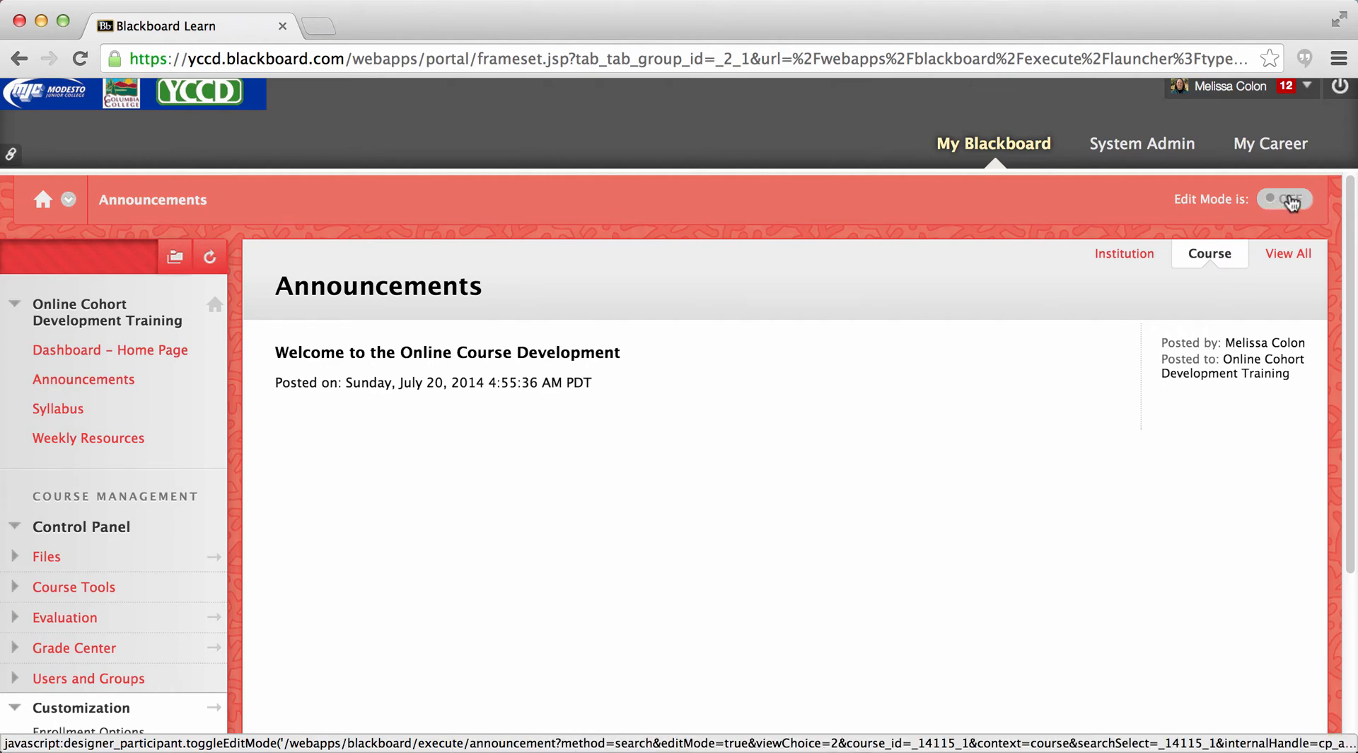
click(1292, 205)
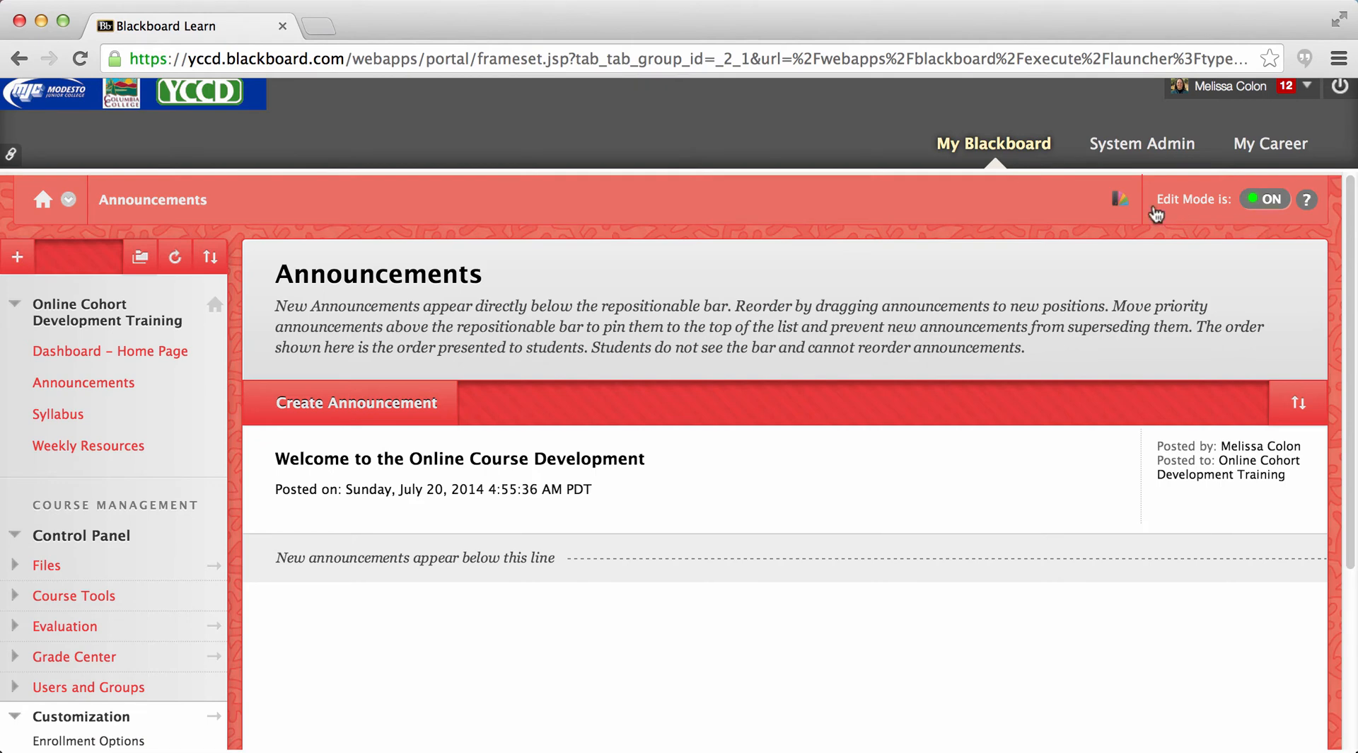
click(1123, 204)
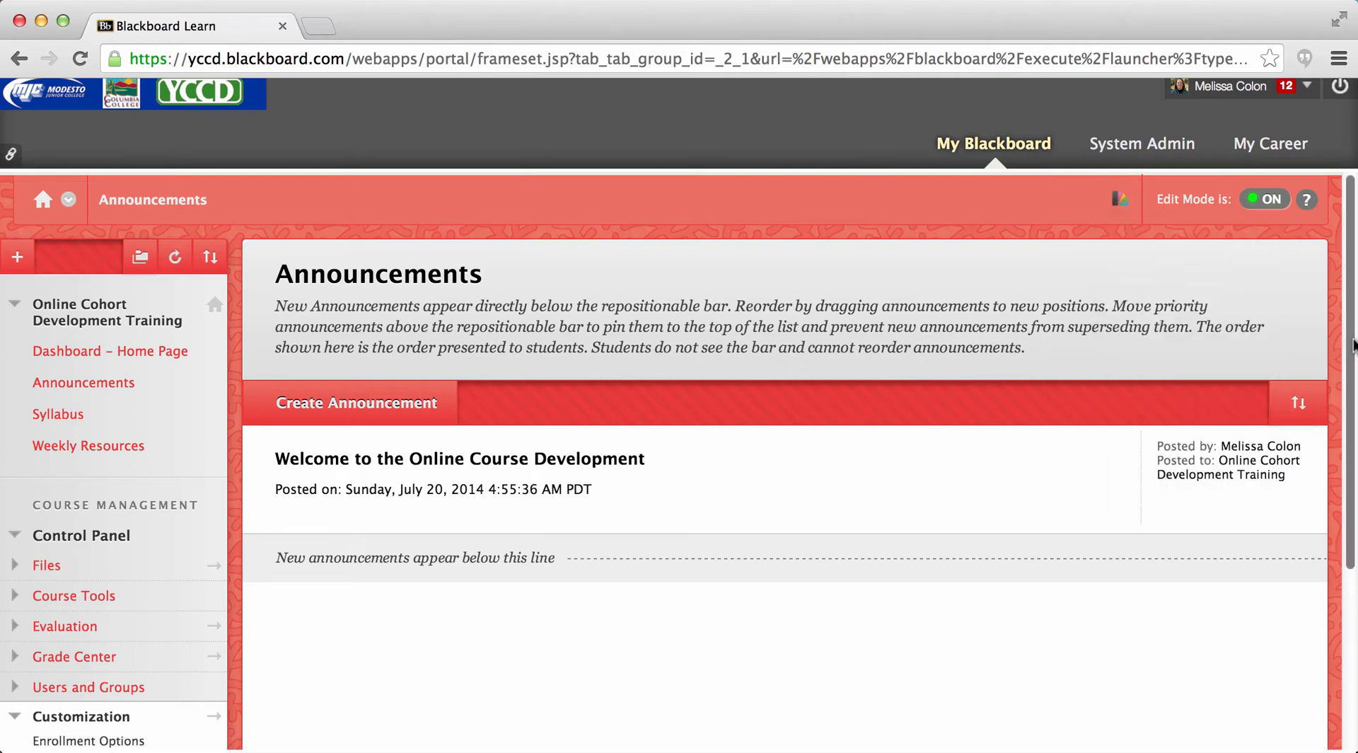
- Collapse the Customization section and the whole Control Panel in the course menu
drag(1349, 346, 1348, 495)
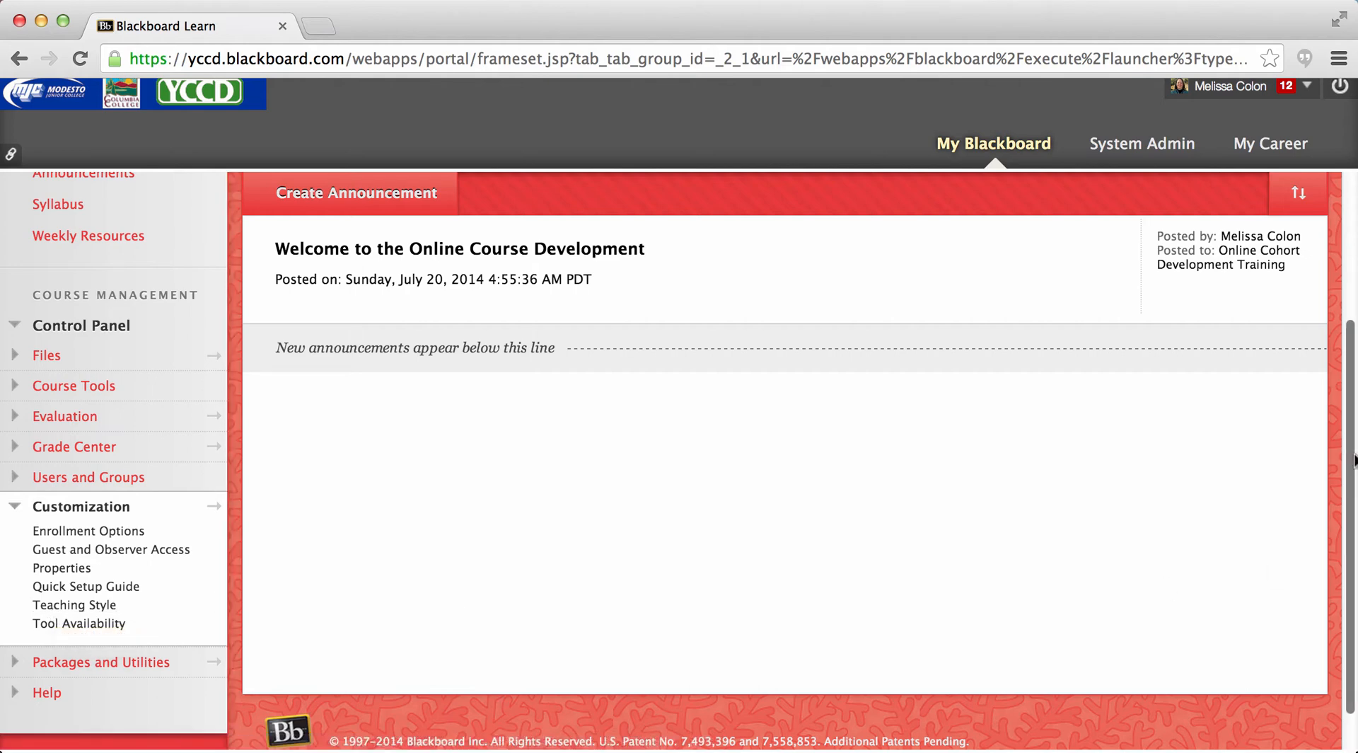
drag(1354, 459, 1353, 320)
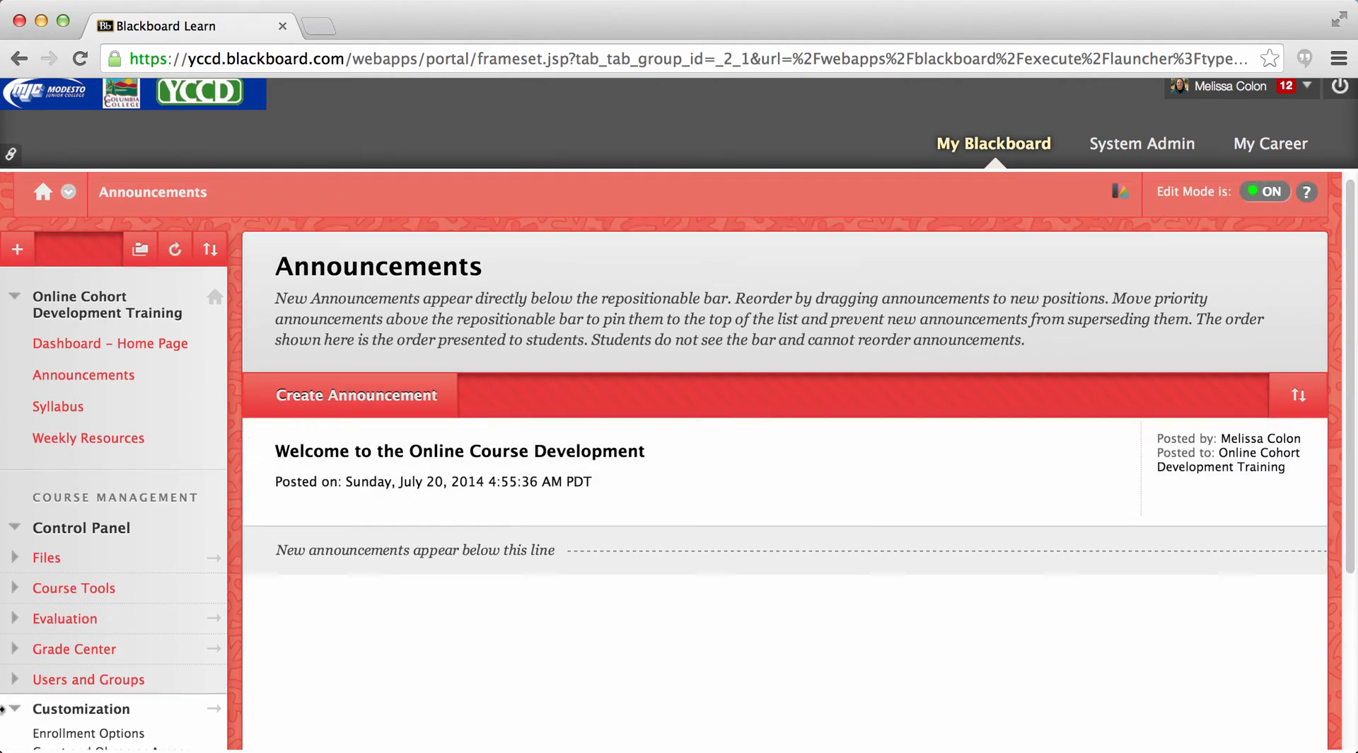
click(13, 709)
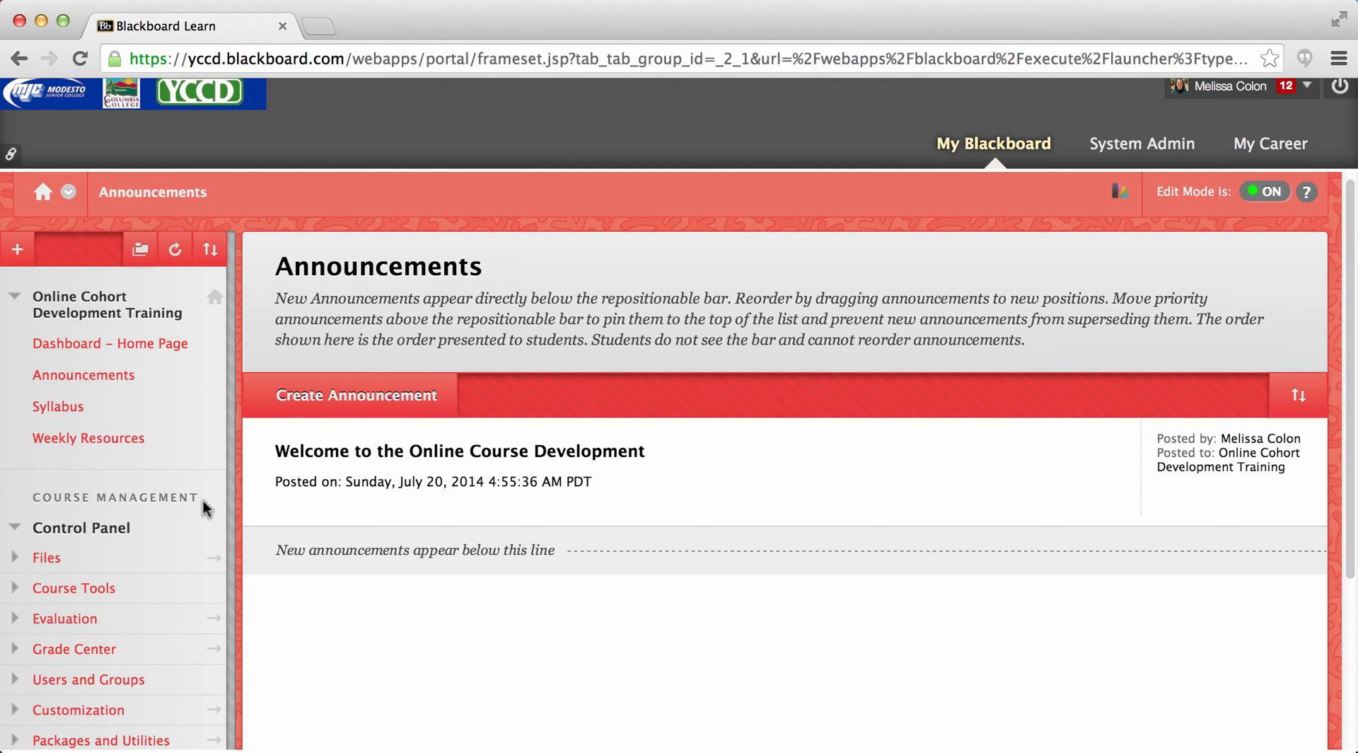
click(15, 529)
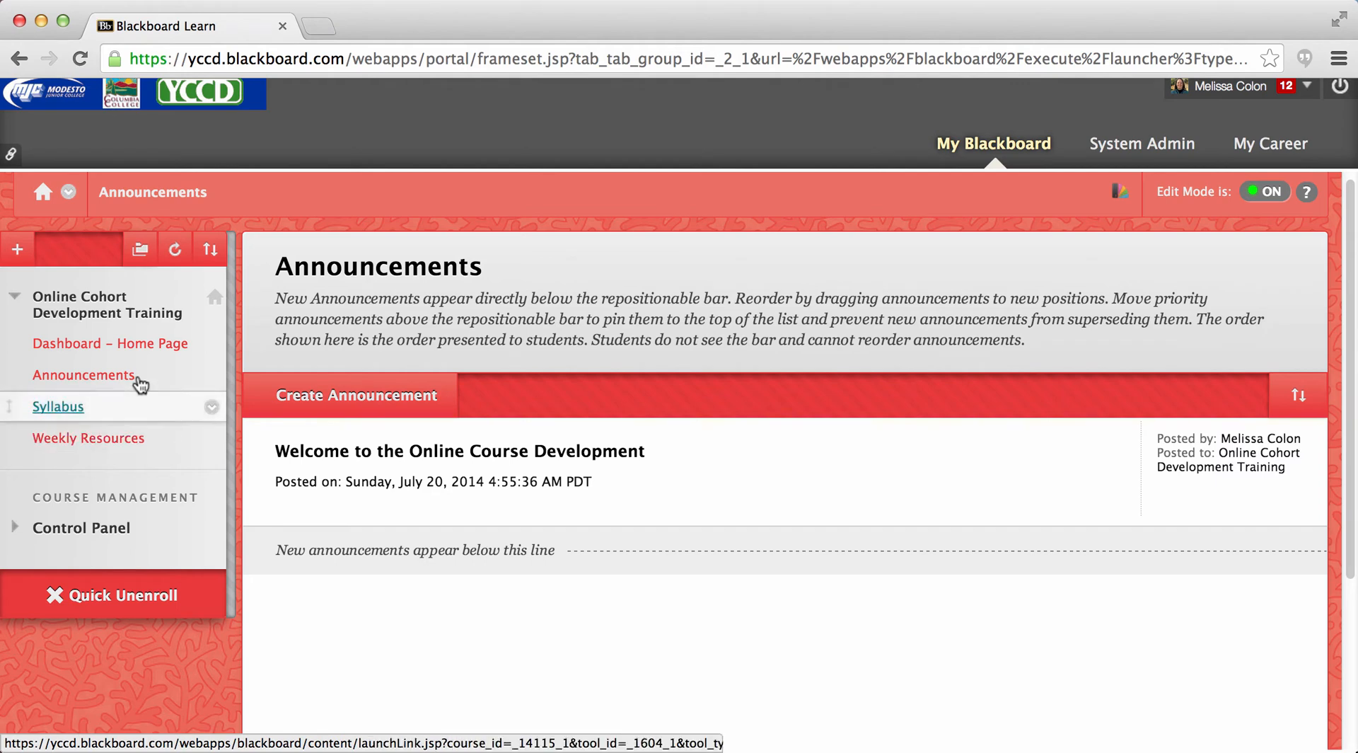
- Open the Dashboard - Home Page and move the To Do module to the top of the second column
click(44, 345)
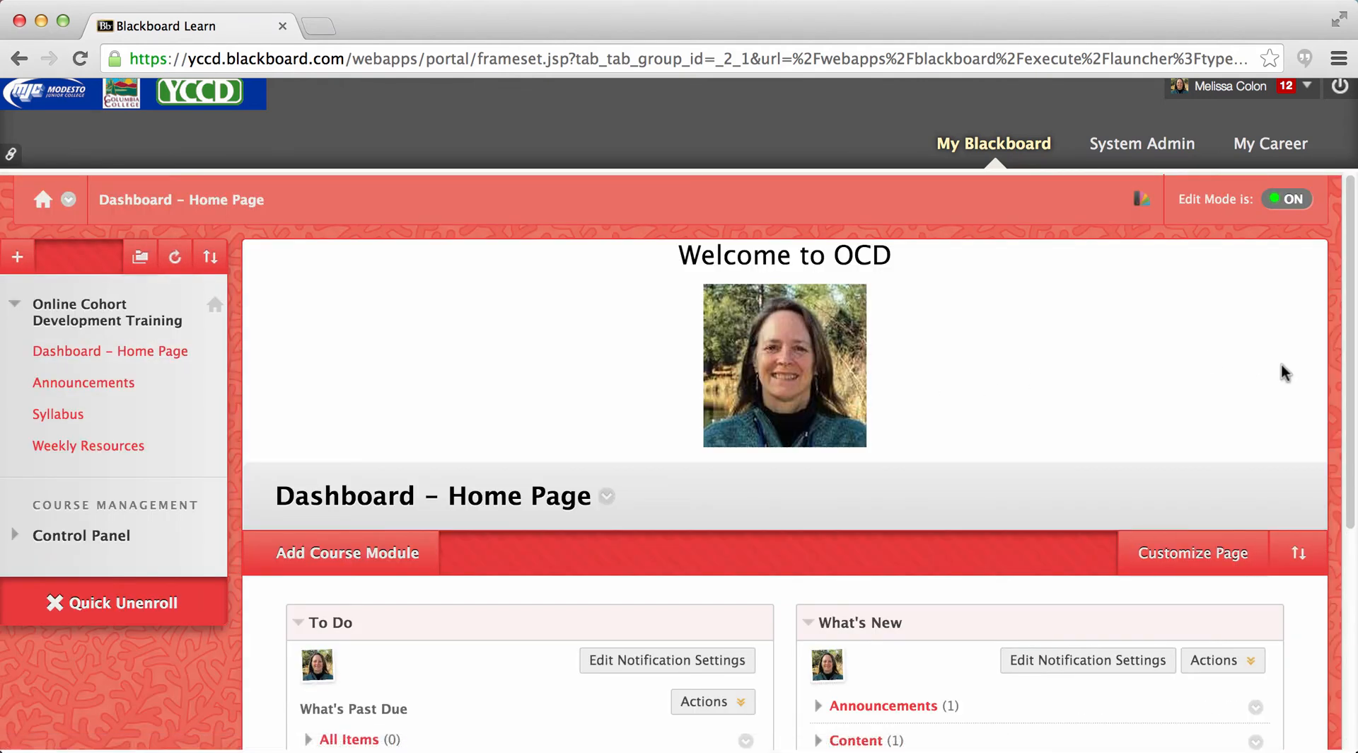
drag(1353, 408, 1352, 457)
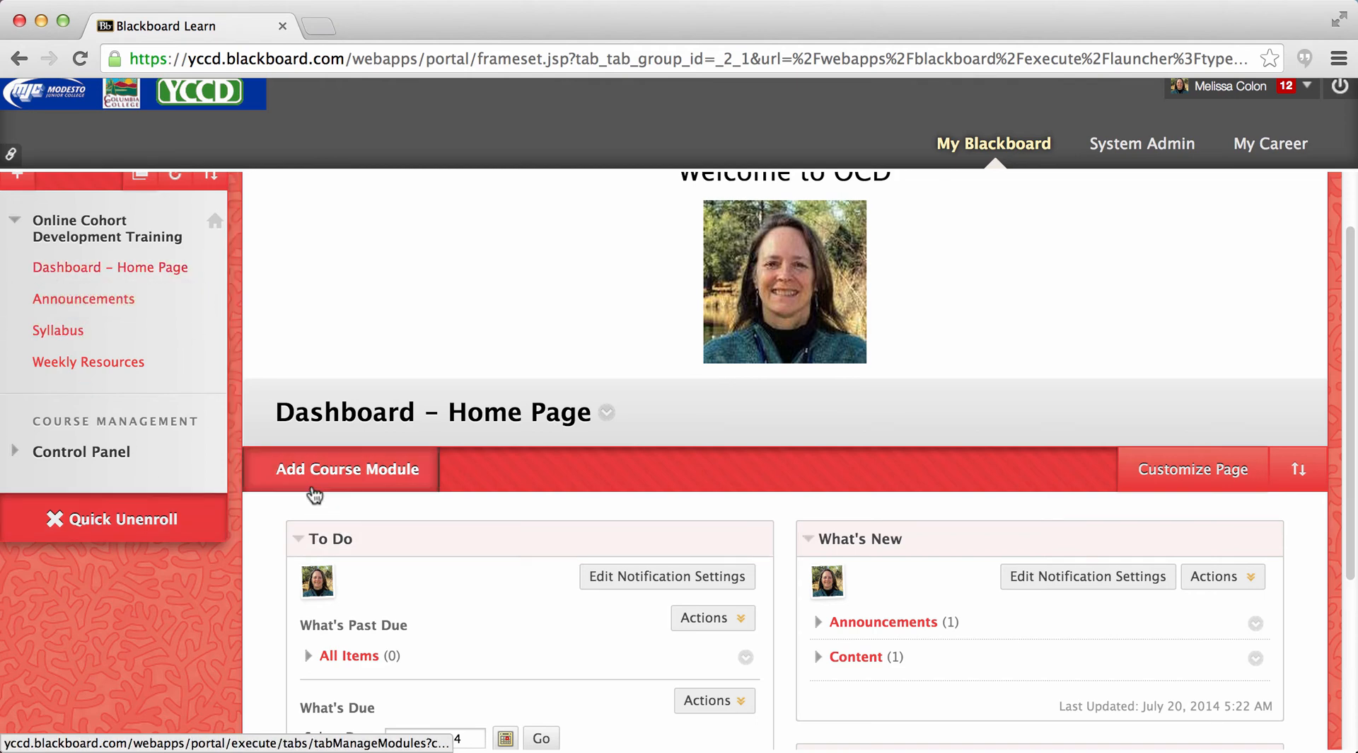
mouse_move(404, 546)
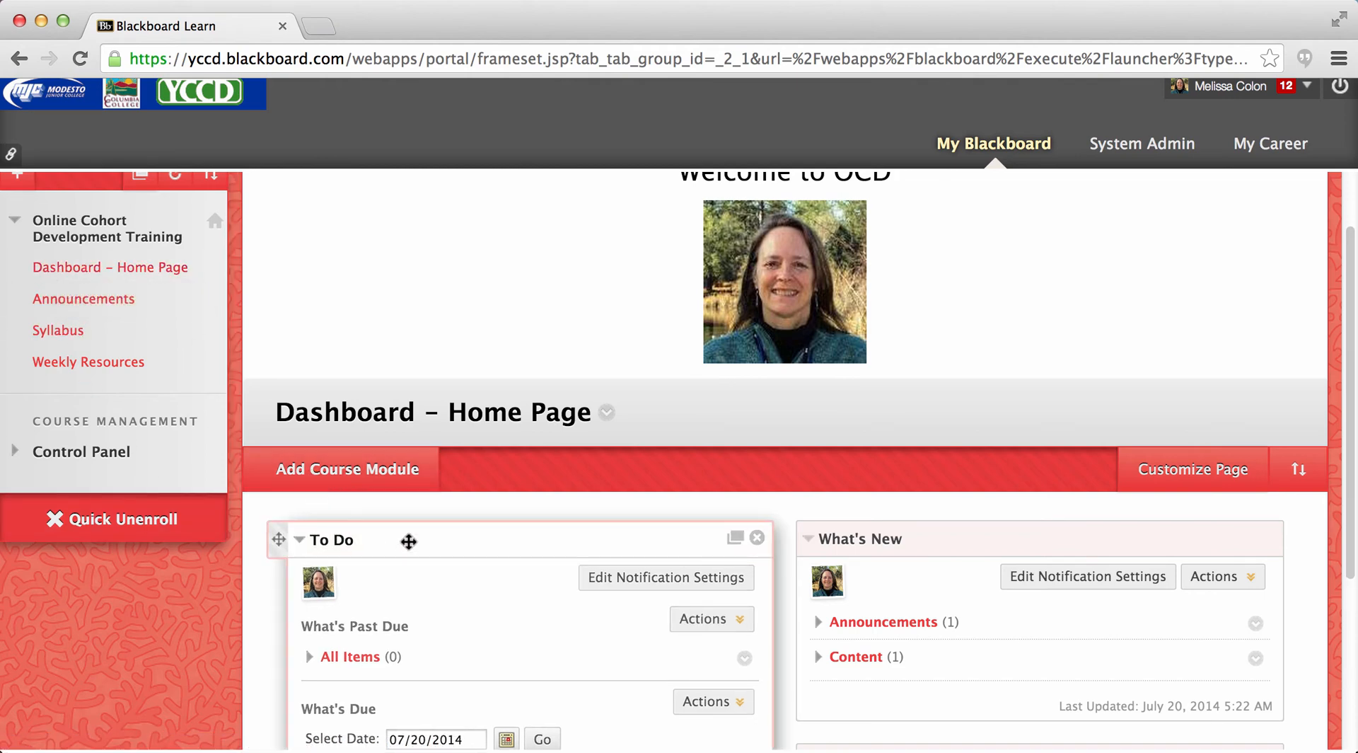
drag(409, 542, 1005, 525)
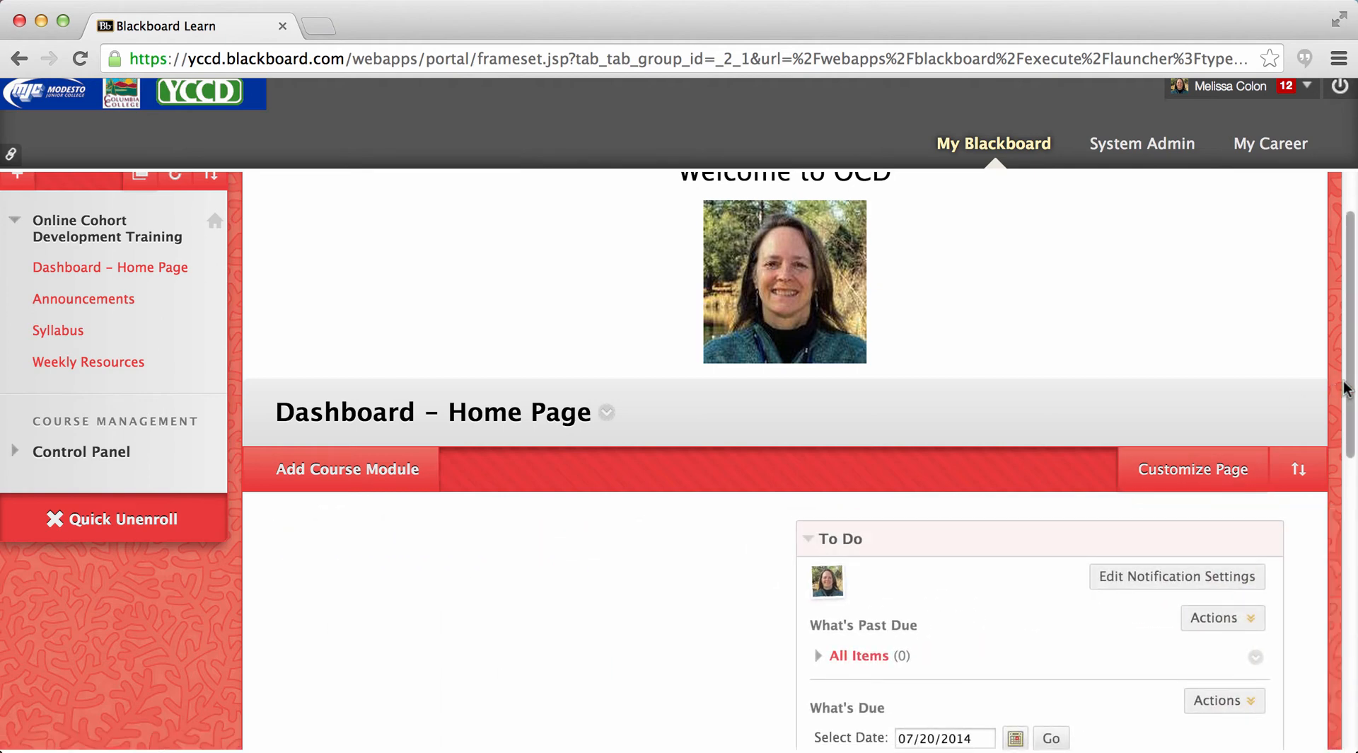
- Move the What's New module from below To Do into the empty first column
drag(1350, 388, 1347, 429)
mouse_move(1280, 422)
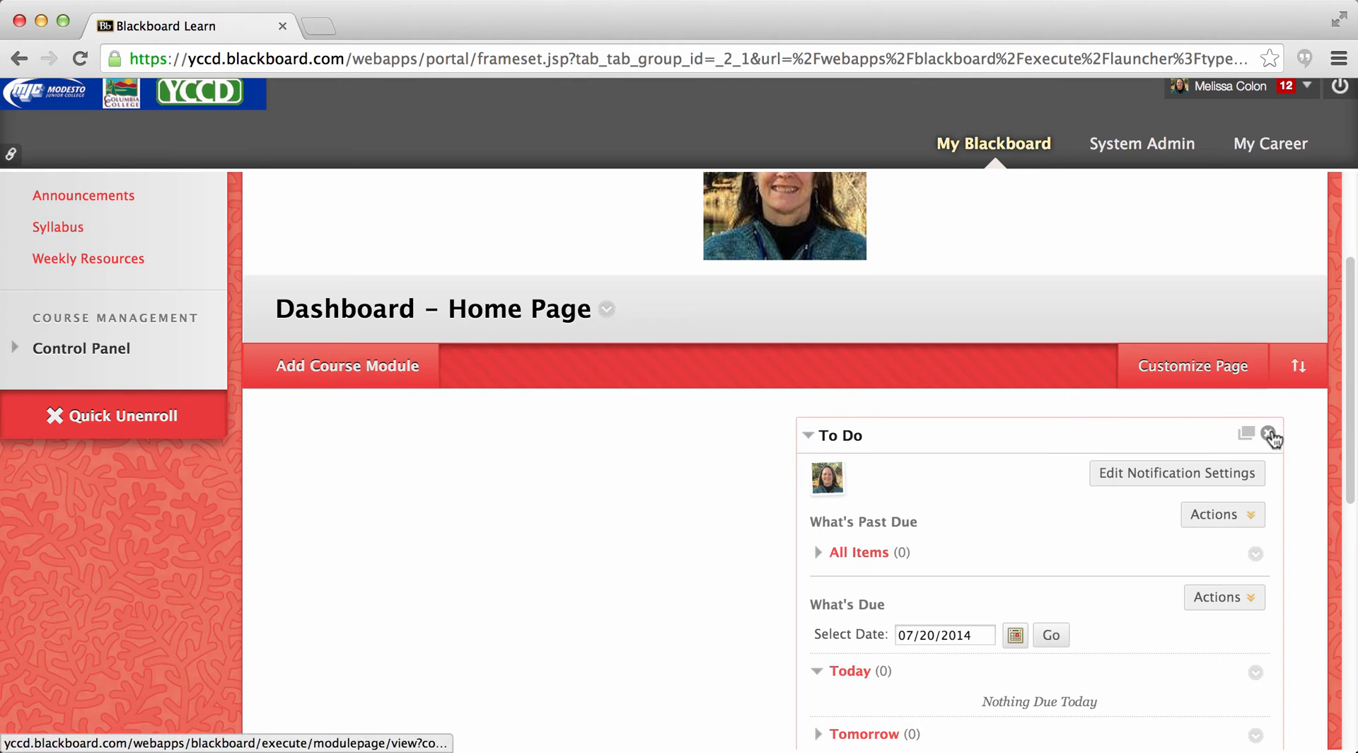
drag(1349, 414, 1348, 565)
drag(1149, 567, 643, 304)
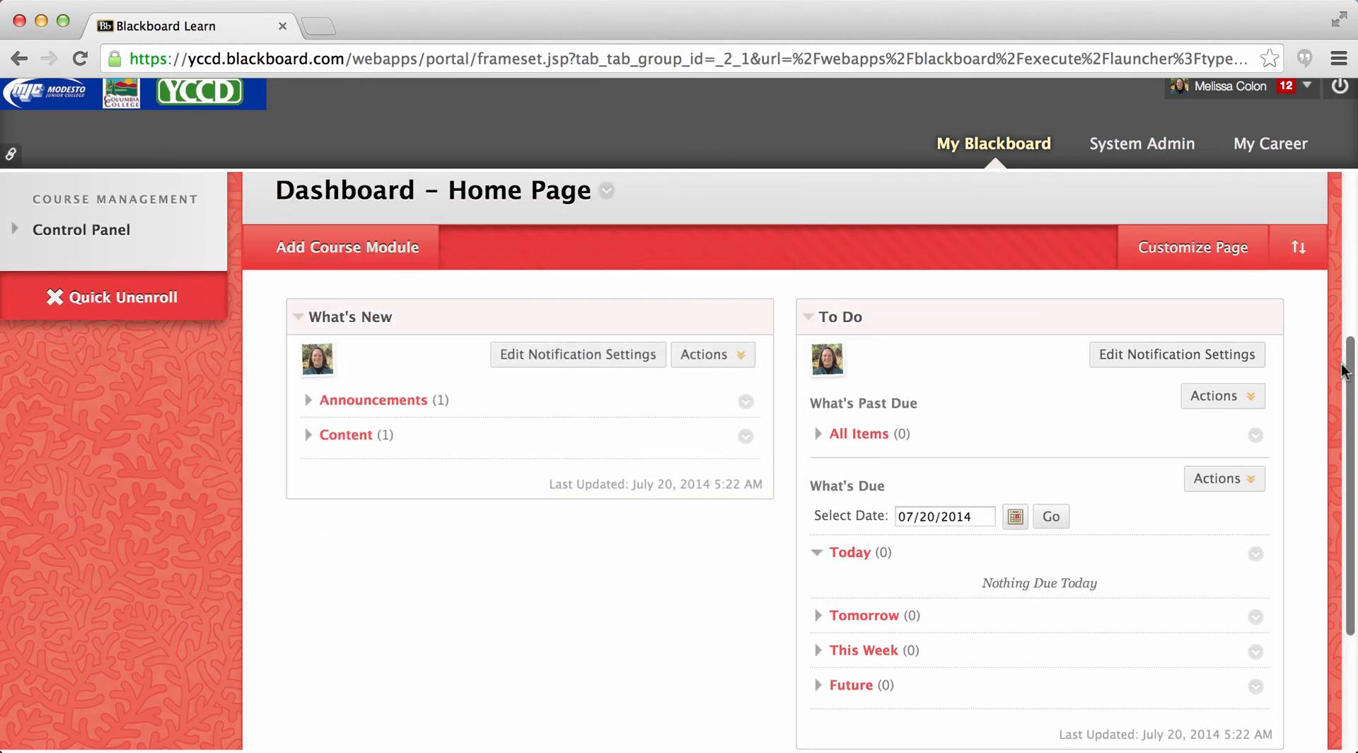
- Move the My Announcements module to the first column, above What's New
drag(1348, 373, 1347, 488)
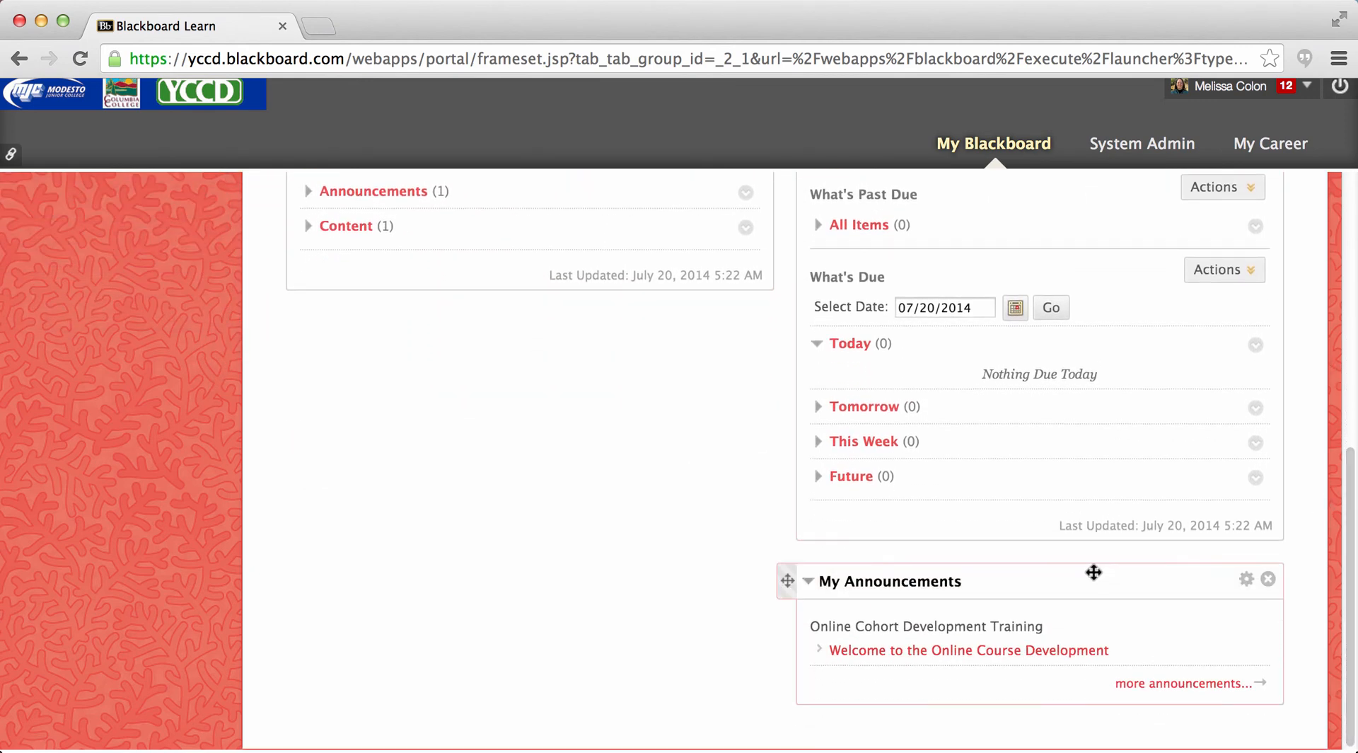
drag(1094, 570, 581, 290)
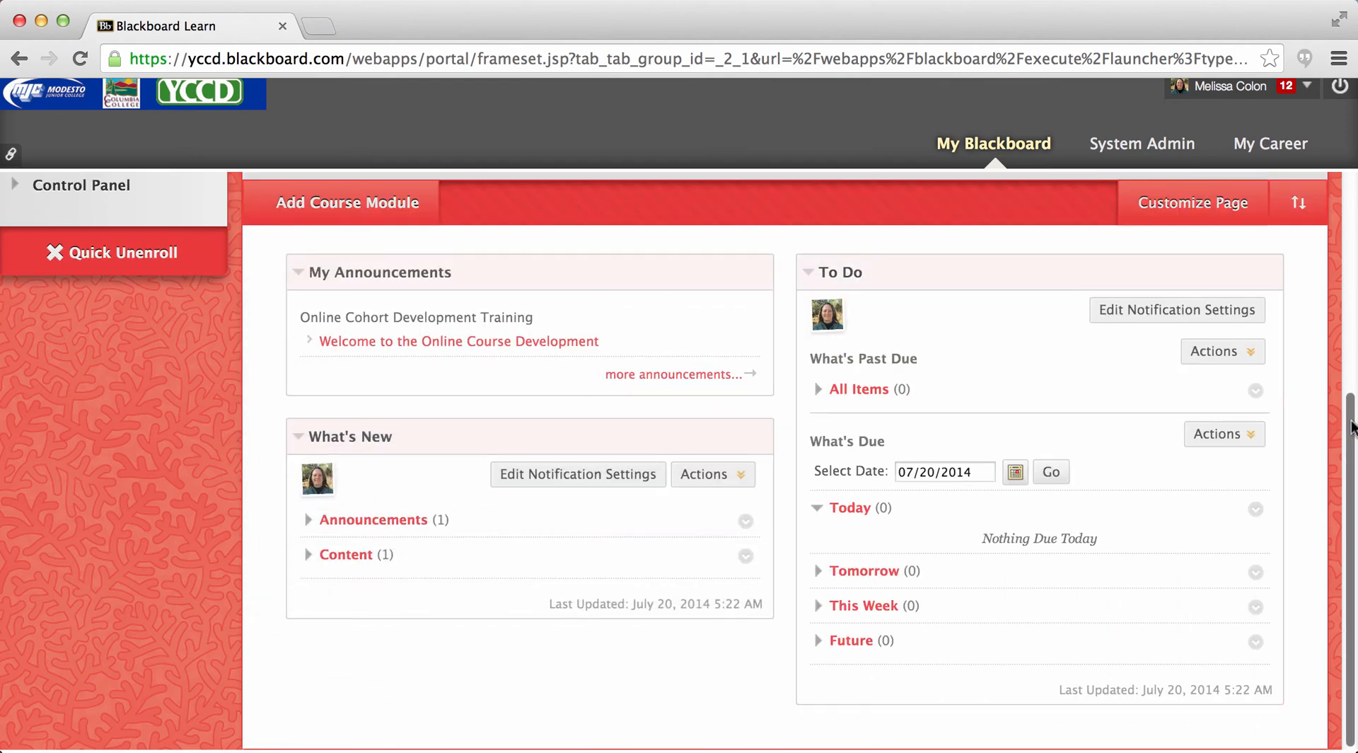
drag(1352, 422, 1351, 230)
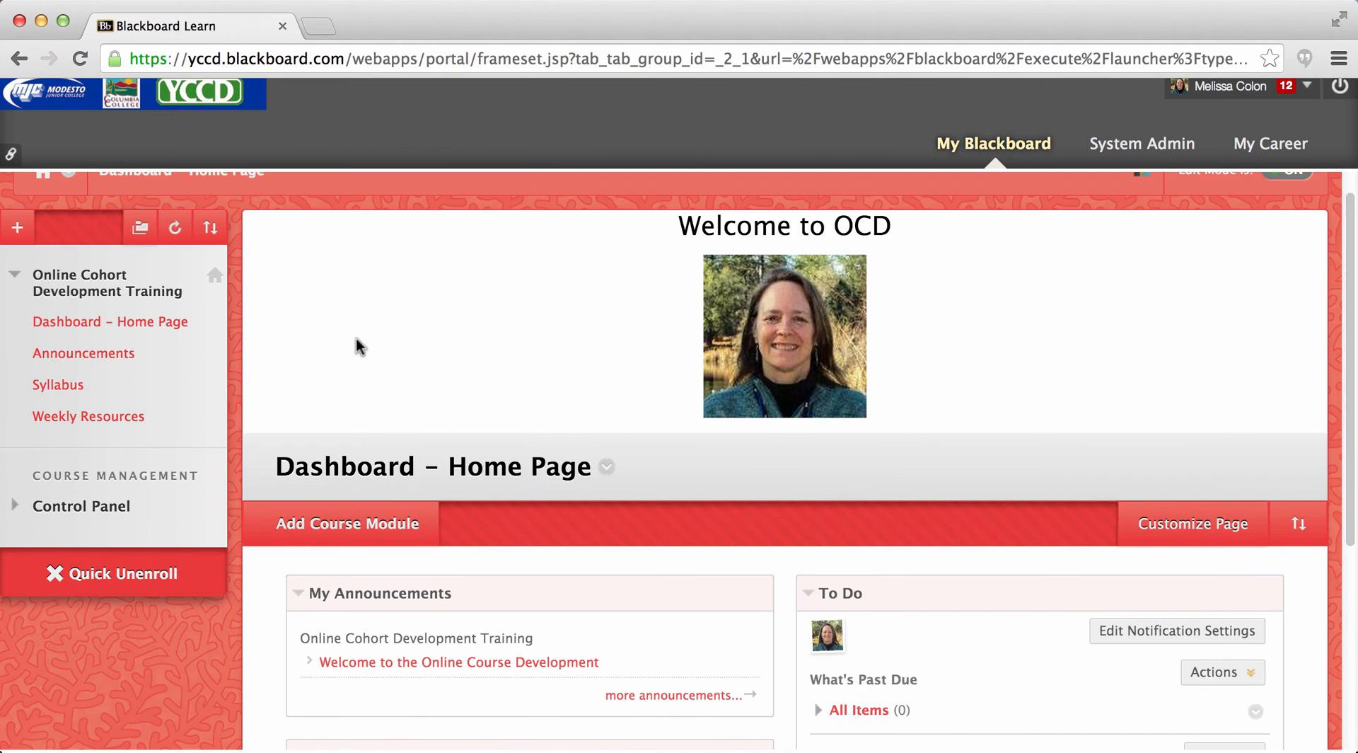
- Review the Announcements page and the options for adding a course menu item
click(47, 359)
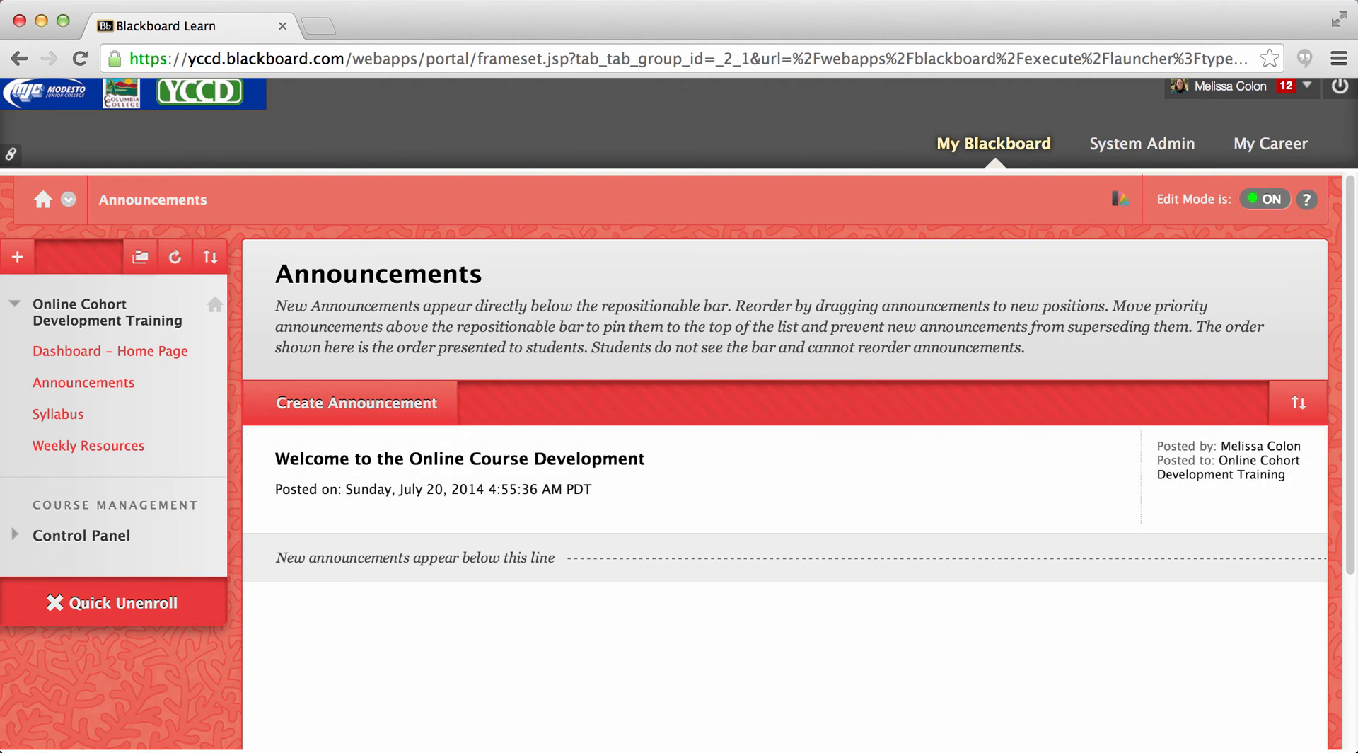
drag(1351, 401, 1350, 472)
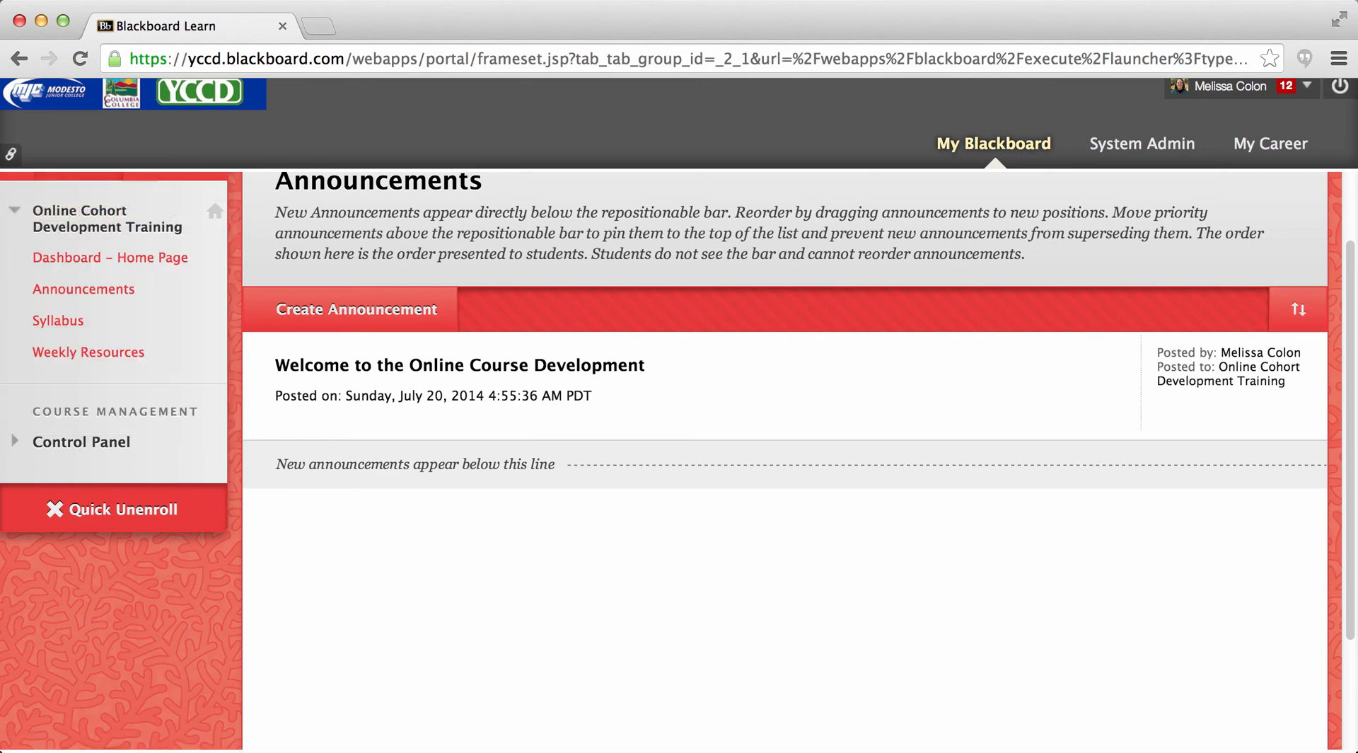
scroll(616, 280, up, 3)
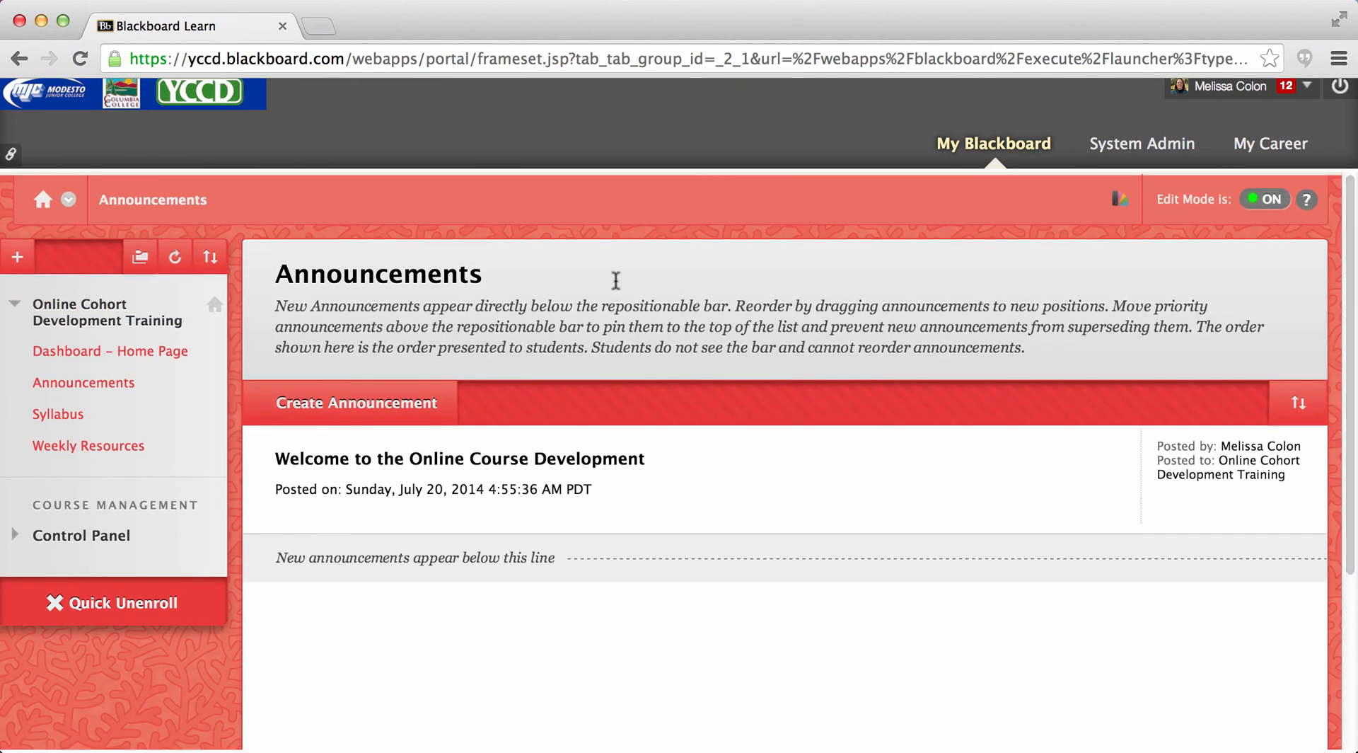
click(19, 262)
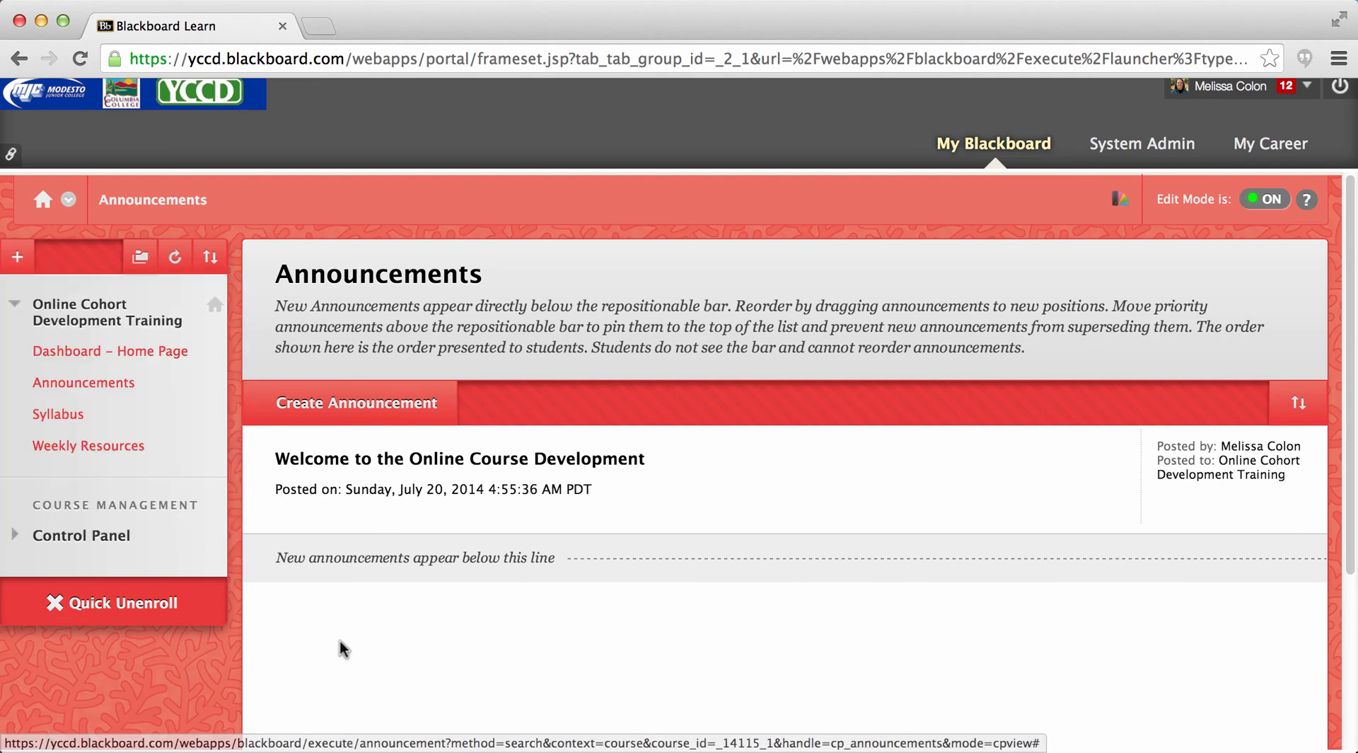
- Review the Syllabus page's content-building options and the Weekly Resources menu item's options, leaving both pages unedited
click(61, 418)
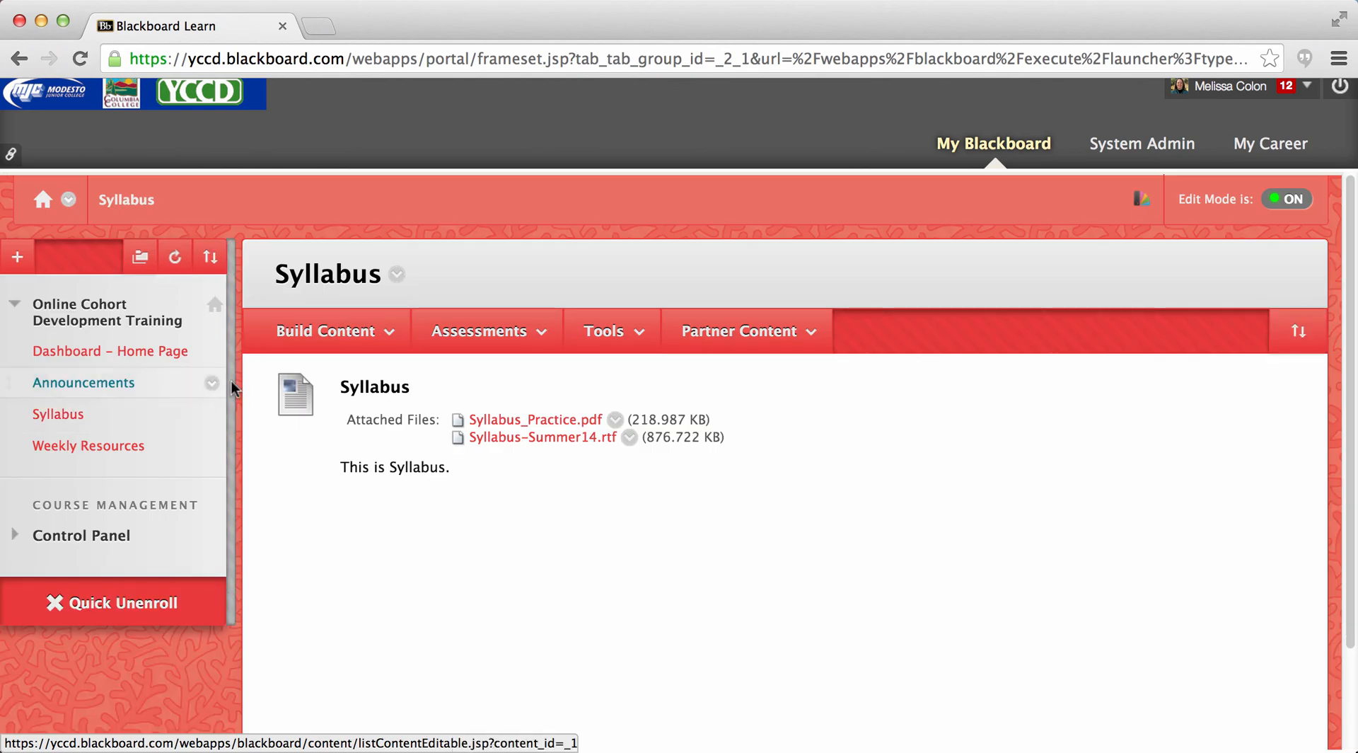
click(302, 334)
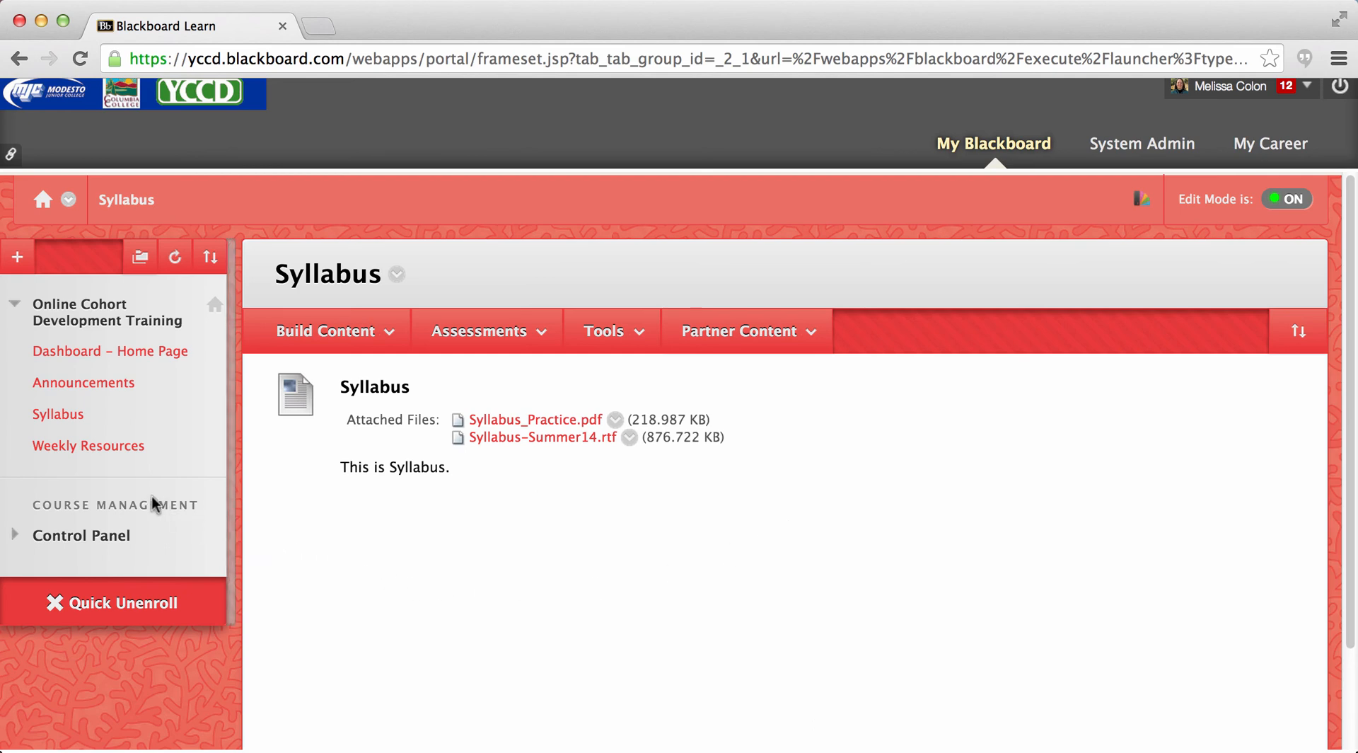
click(80, 452)
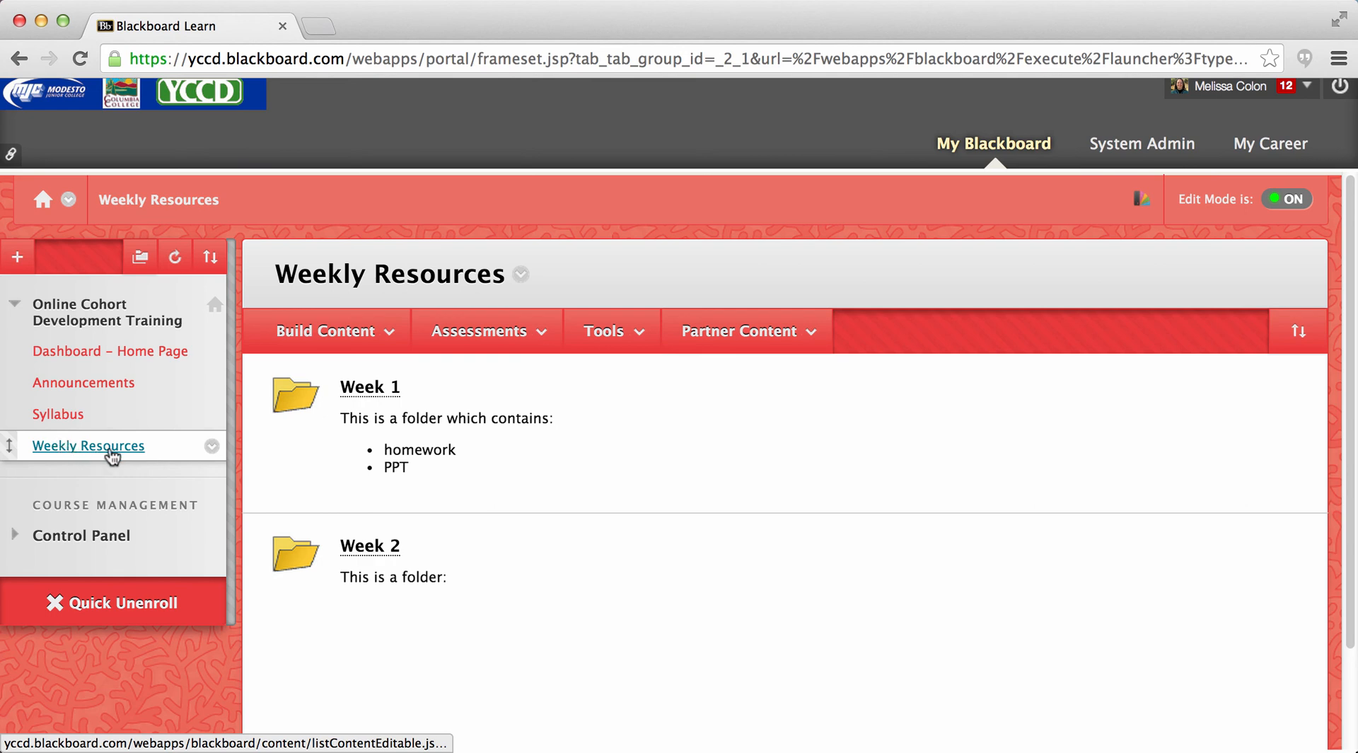
click(212, 449)
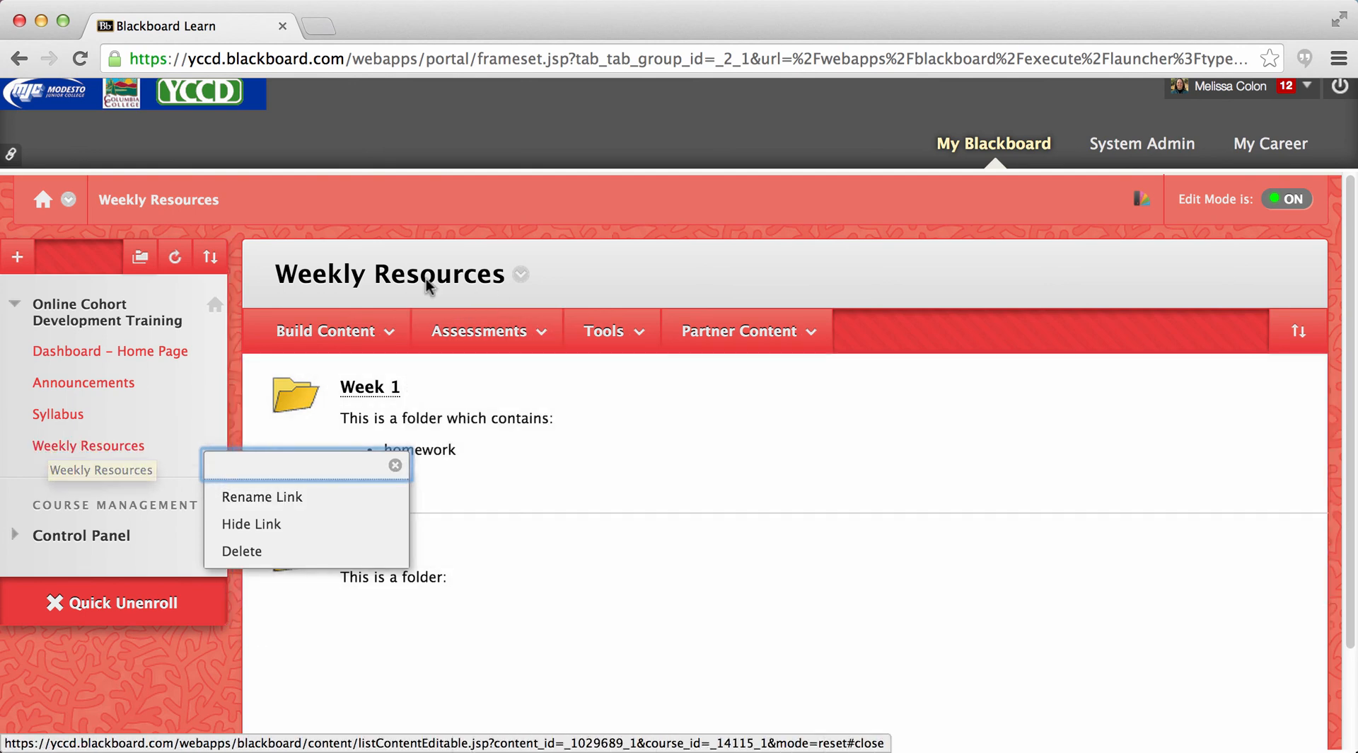
click(573, 679)
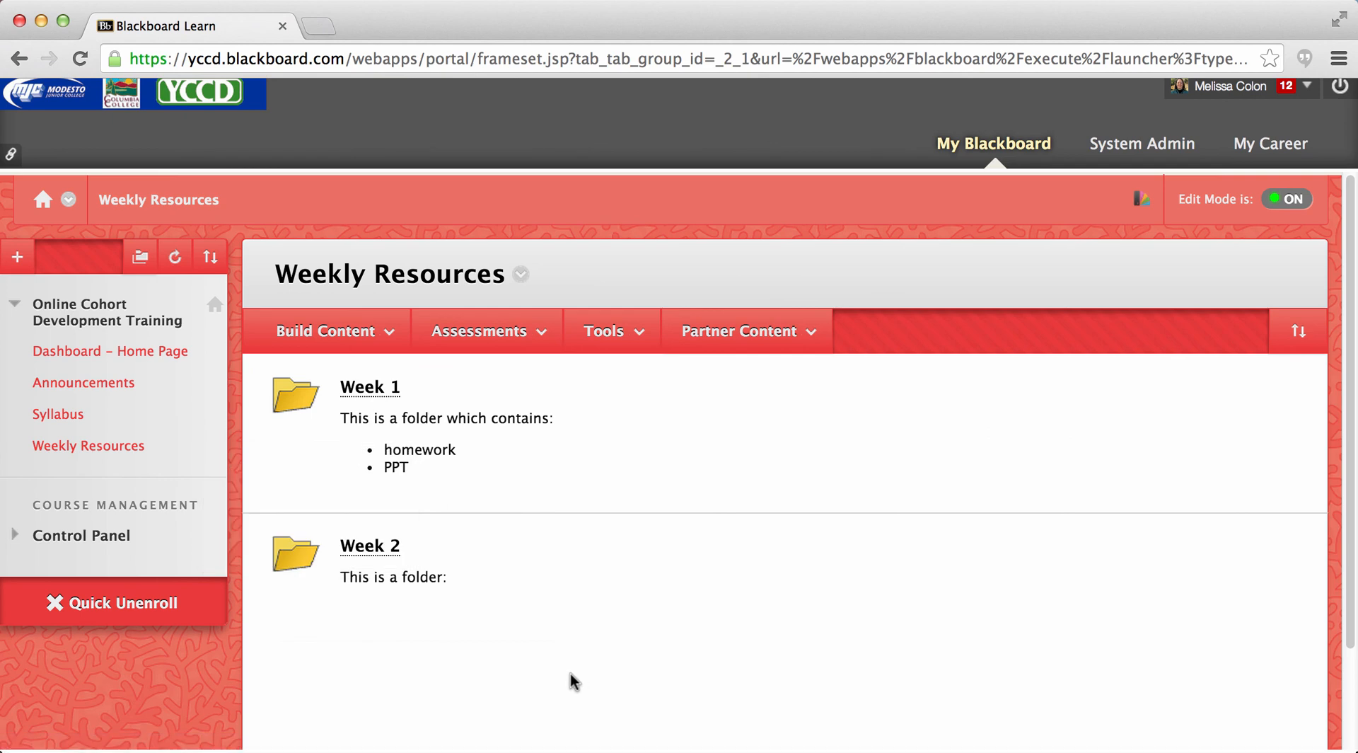
- Open the Week 1 folder in Weekly Resources and examine its content-building, assessment, tool and partner content options
click(358, 339)
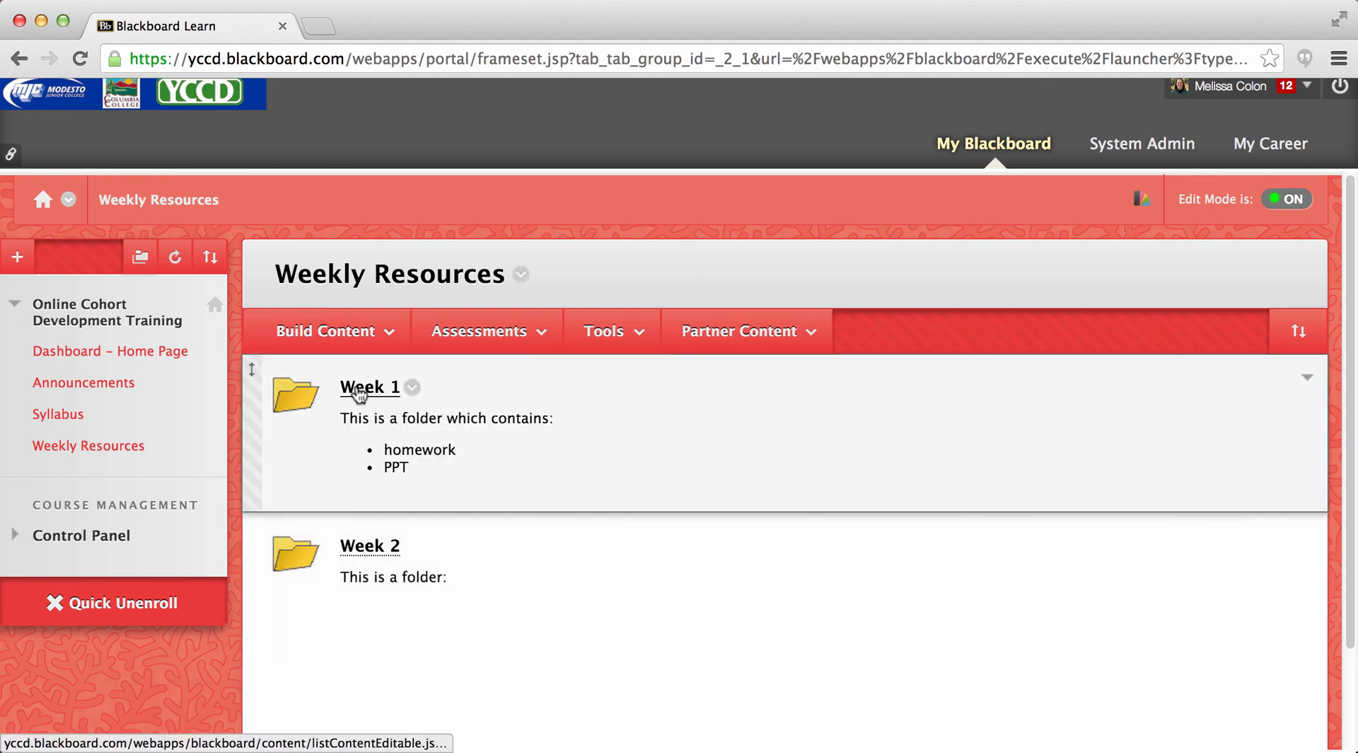
click(358, 390)
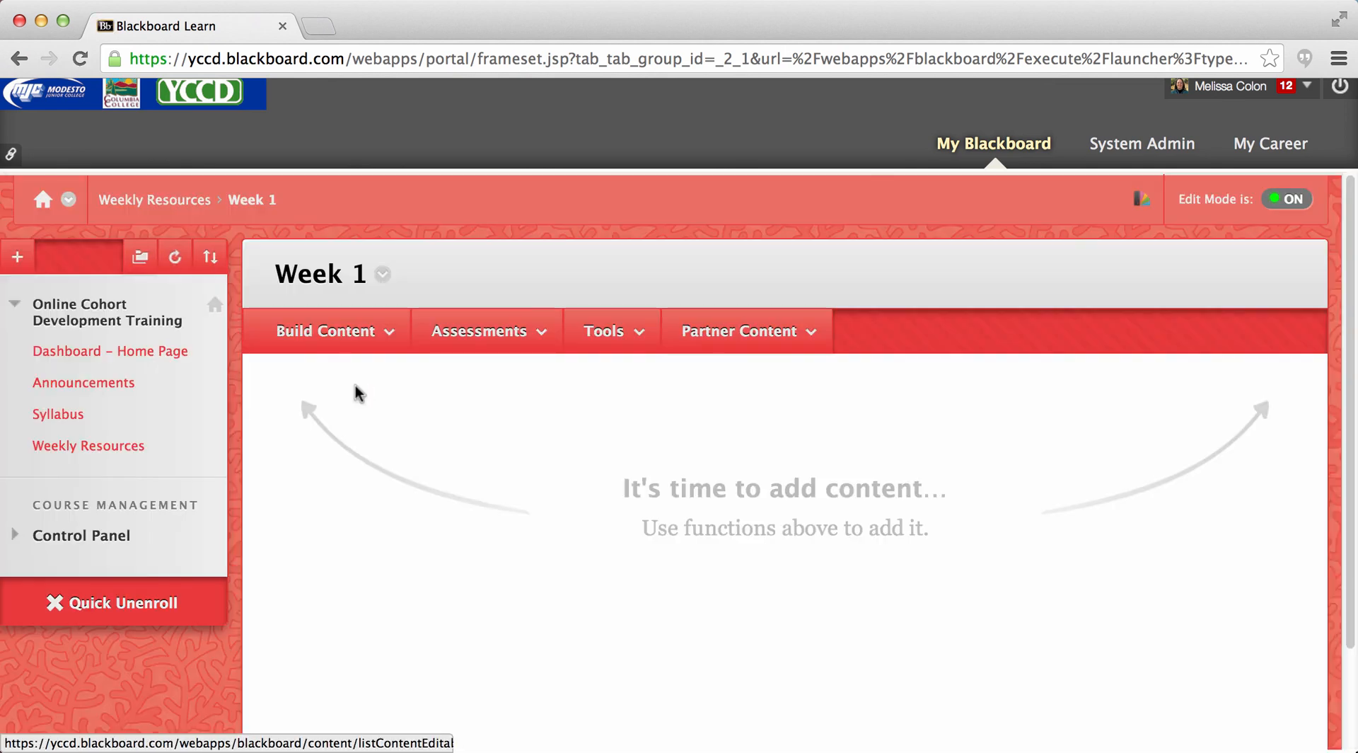
click(350, 338)
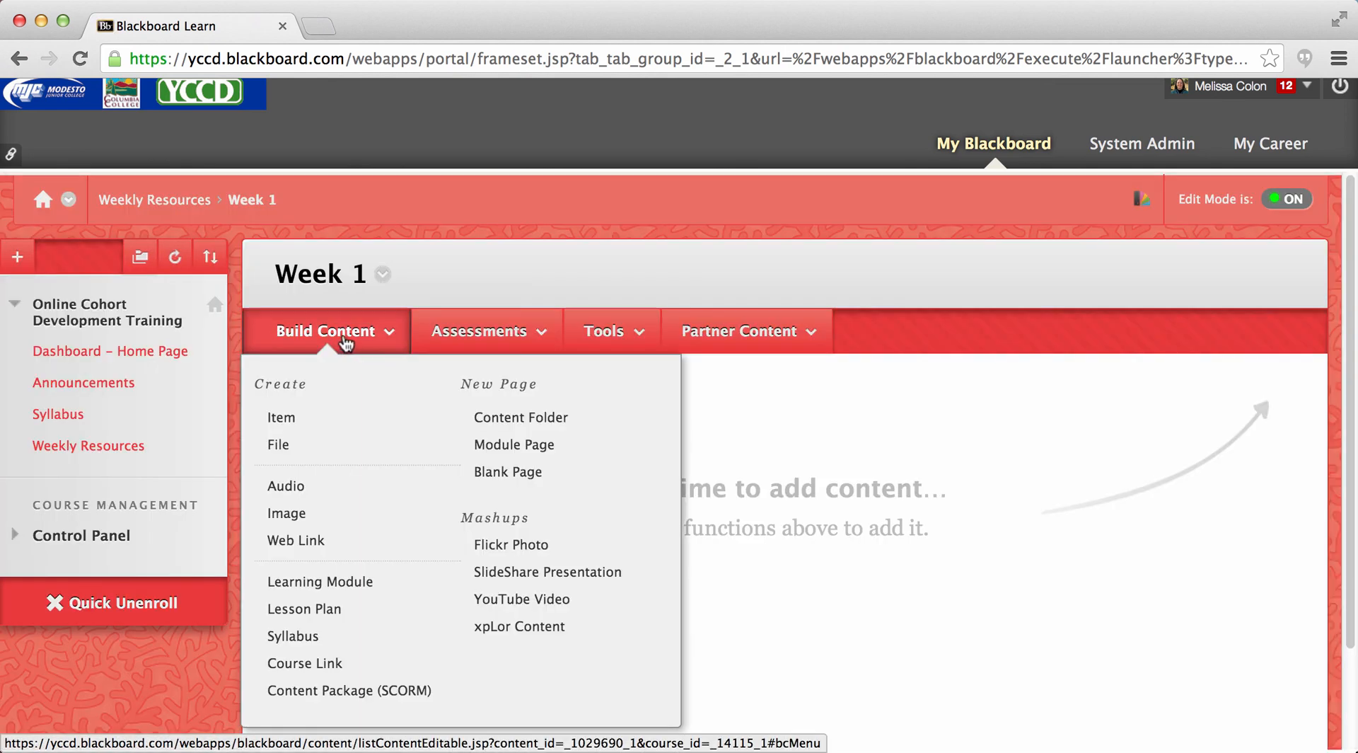
click(443, 341)
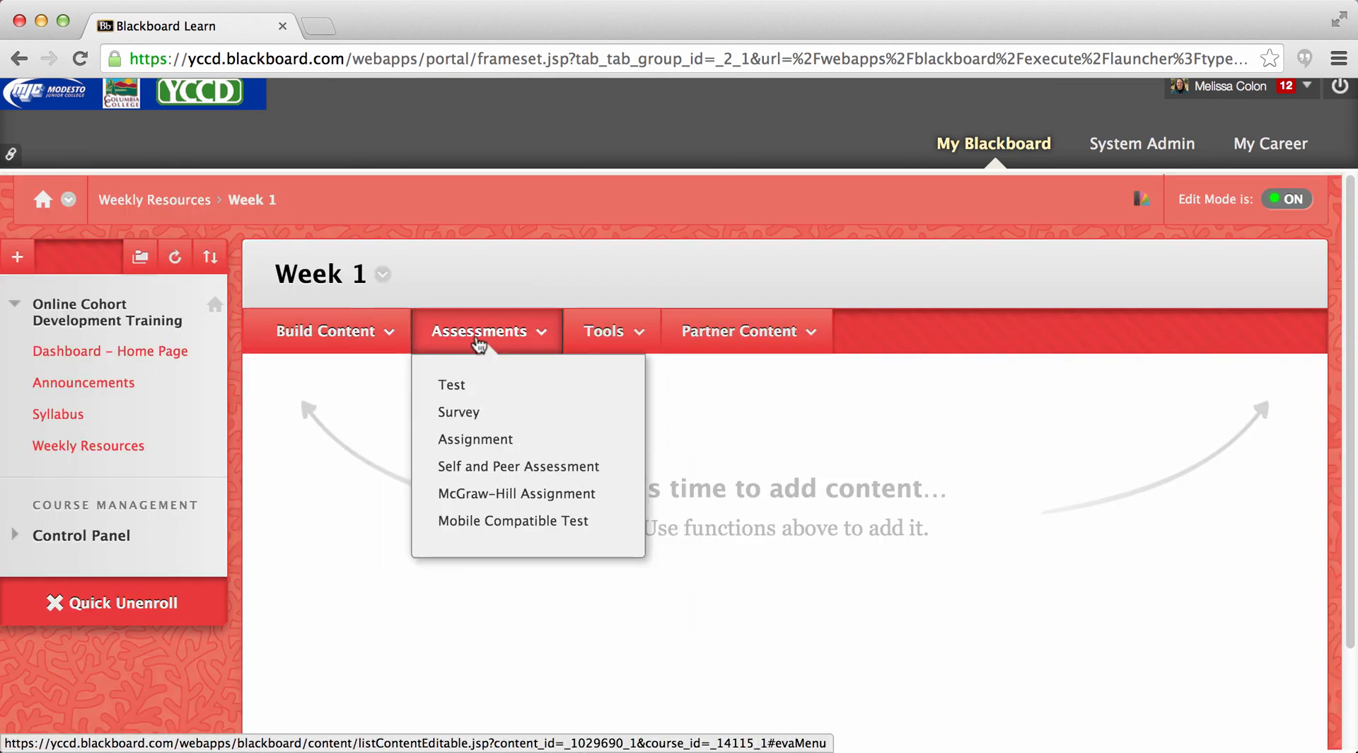
click(608, 340)
click(714, 343)
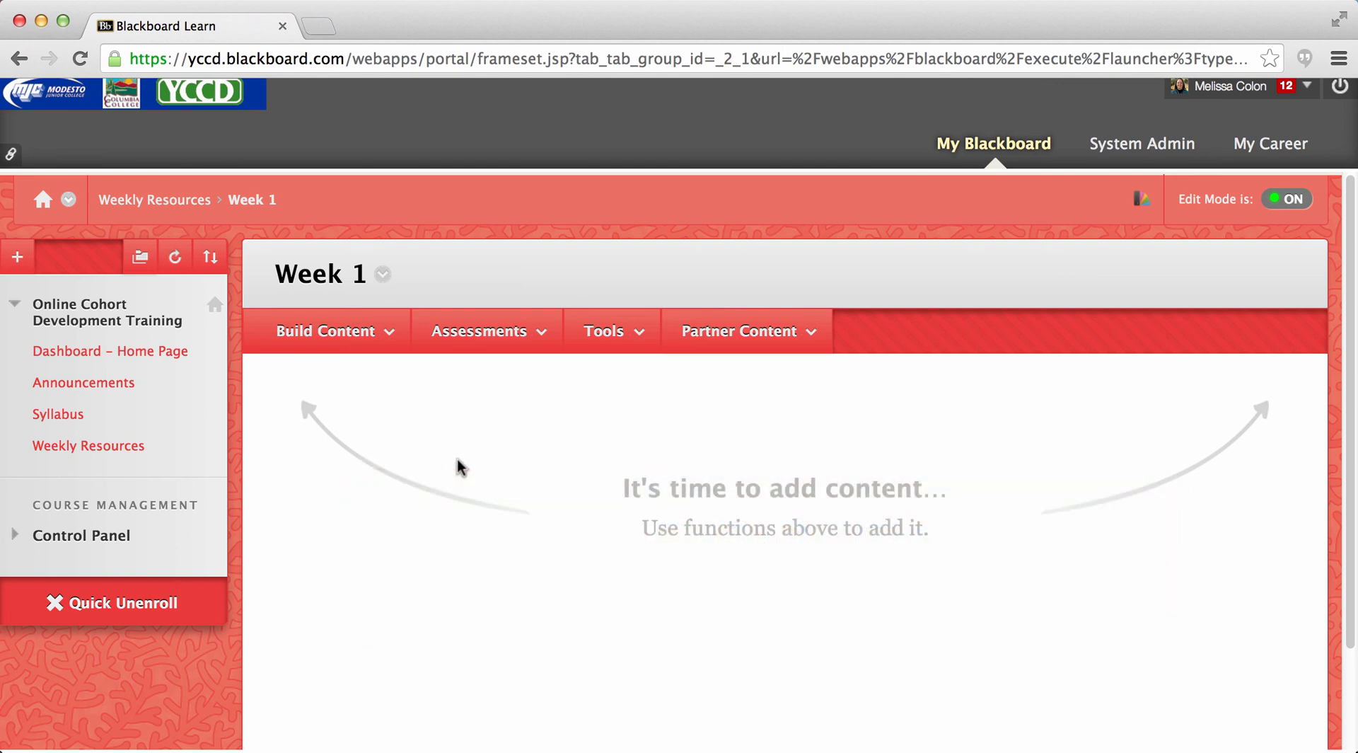
click(906, 0)
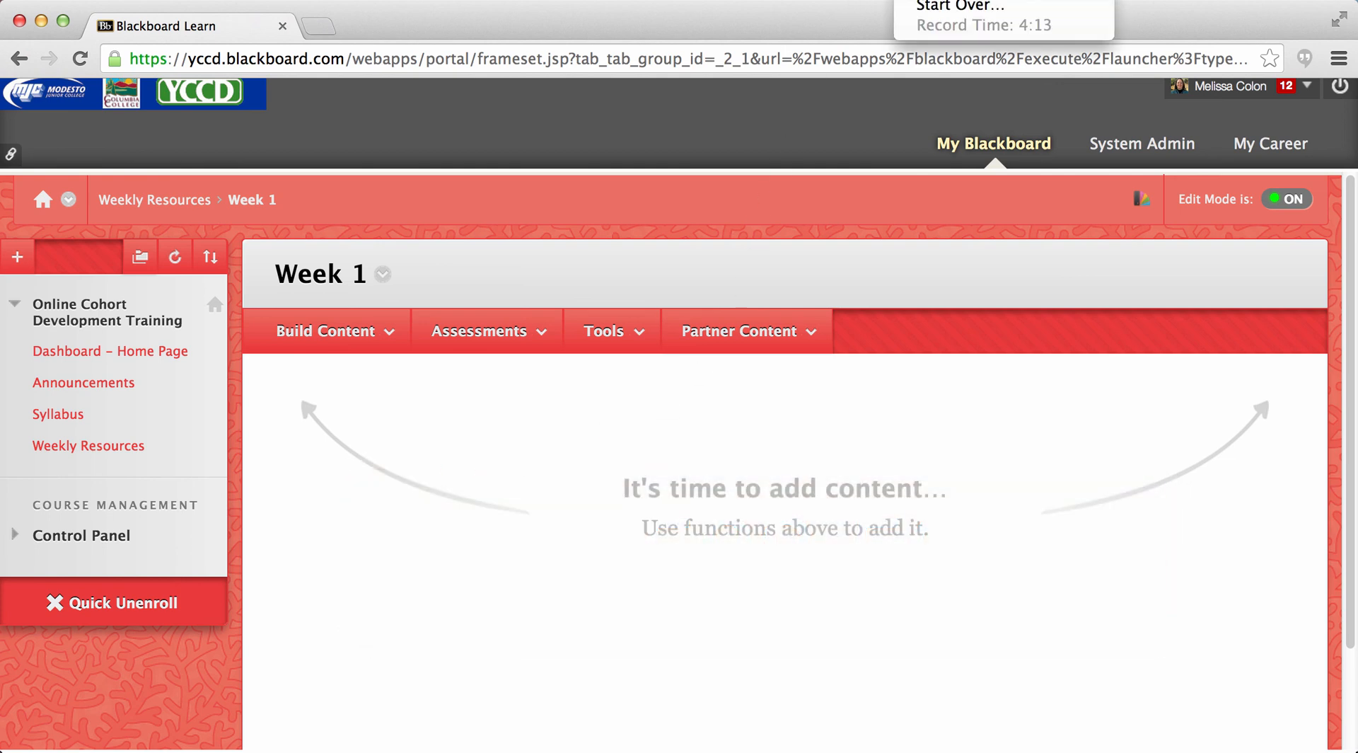